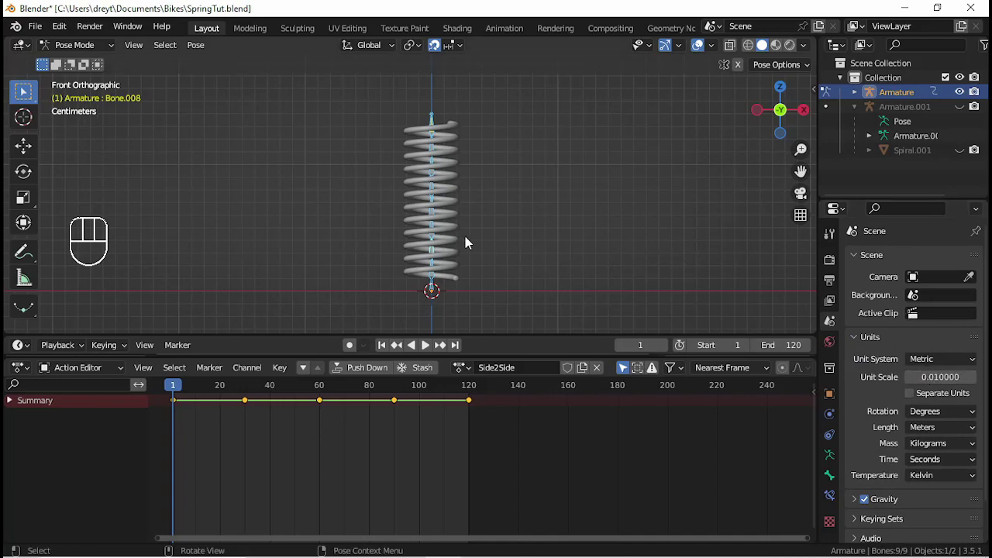
- Hide the original Armature and its Spiral mesh in the viewport and disable both in renders
{"action": "scroll", "coordinate": [455, 243], "scroll_direction": "down", "scroll_amount": 10}
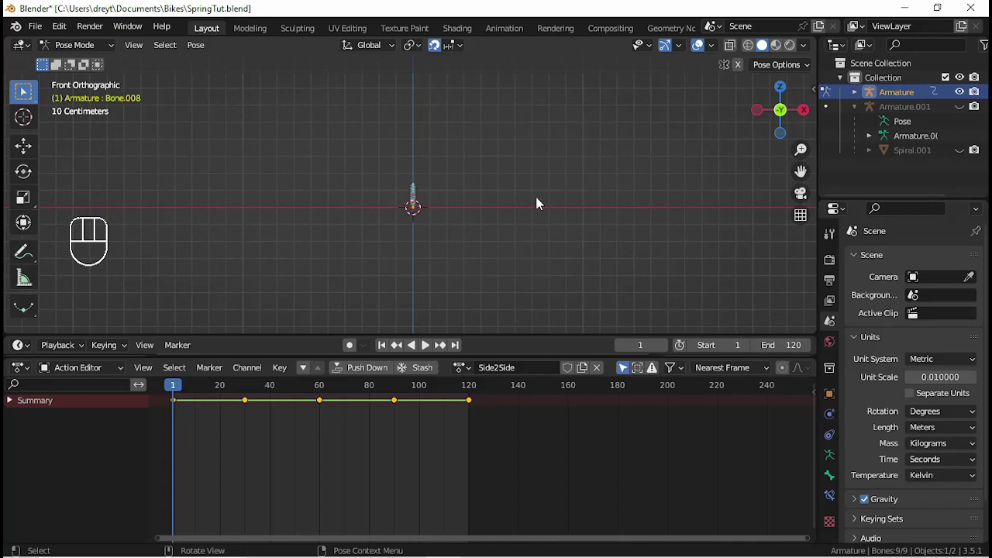
{"action": "left_click", "coordinate": [960, 93]}
{"action": "left_click", "coordinate": [960, 107]}
{"action": "left_click", "coordinate": [961, 107]}
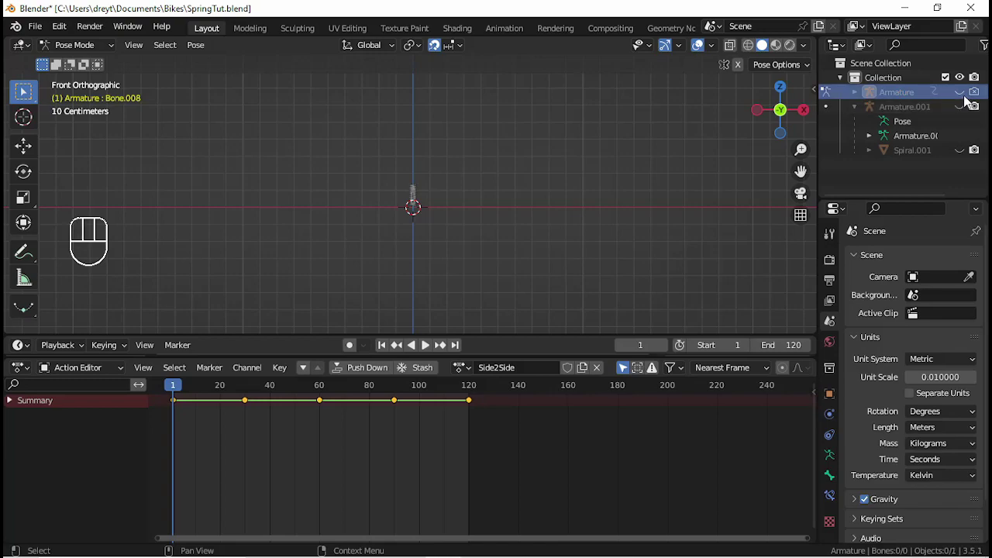
{"action": "left_click", "coordinate": [855, 91]}
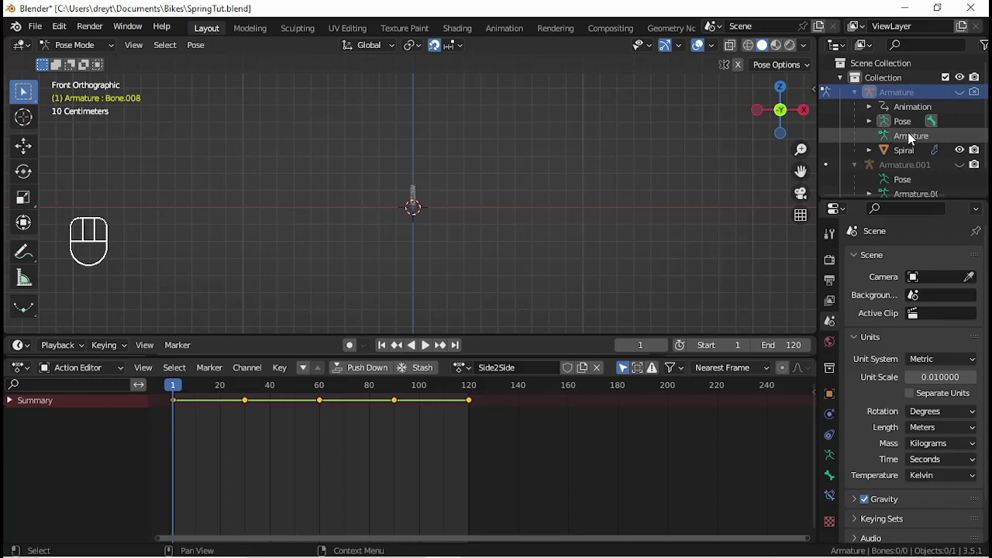
{"action": "left_click", "coordinate": [959, 151]}
{"action": "left_click", "coordinate": [974, 151]}
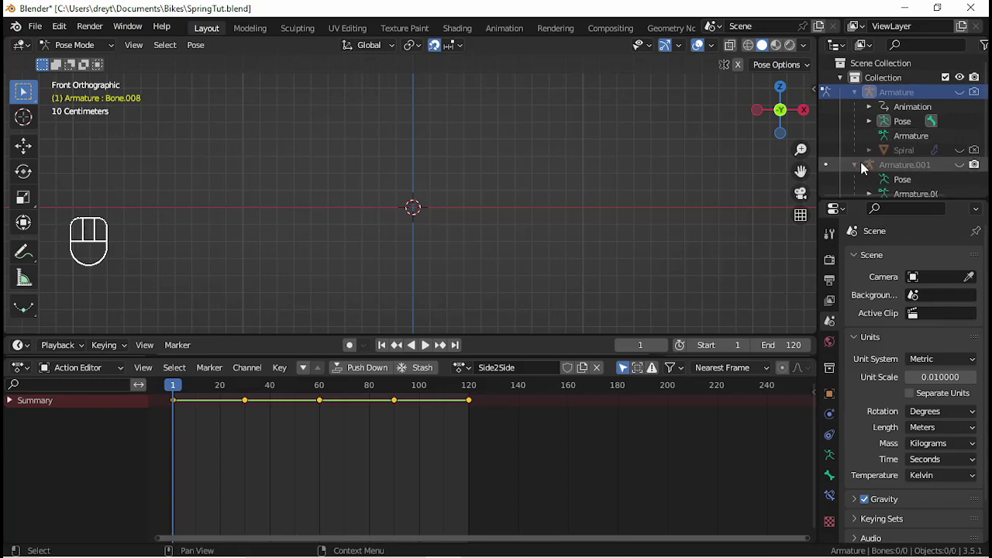
- Make Armature.001 and its Spiral.001 mesh visible in the viewport
{"action": "scroll", "coordinate": [916, 161], "scroll_direction": "down", "scroll_amount": 1}
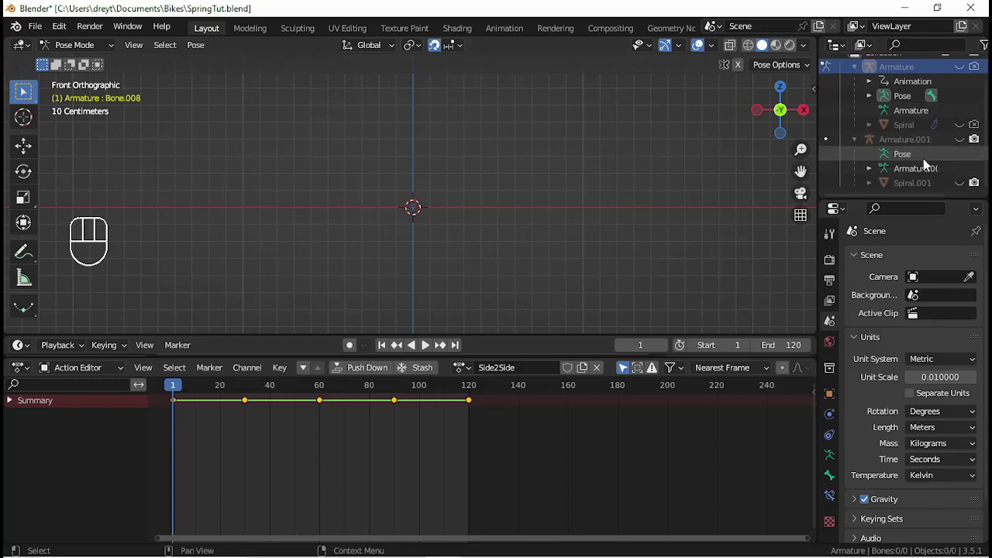
{"action": "left_click", "coordinate": [960, 139]}
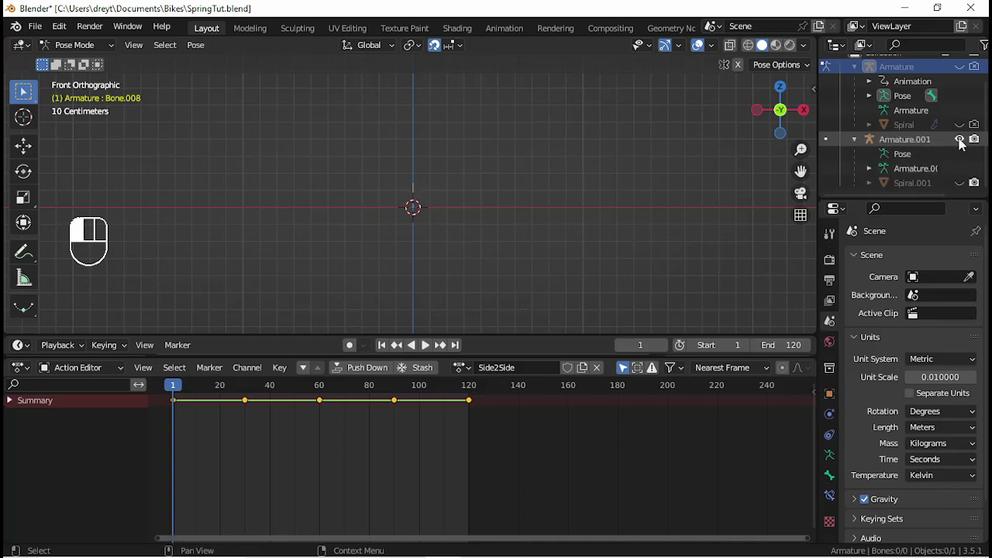
{"action": "left_click", "coordinate": [960, 182]}
{"action": "scroll", "coordinate": [408, 203], "scroll_direction": "up", "scroll_amount": 5}
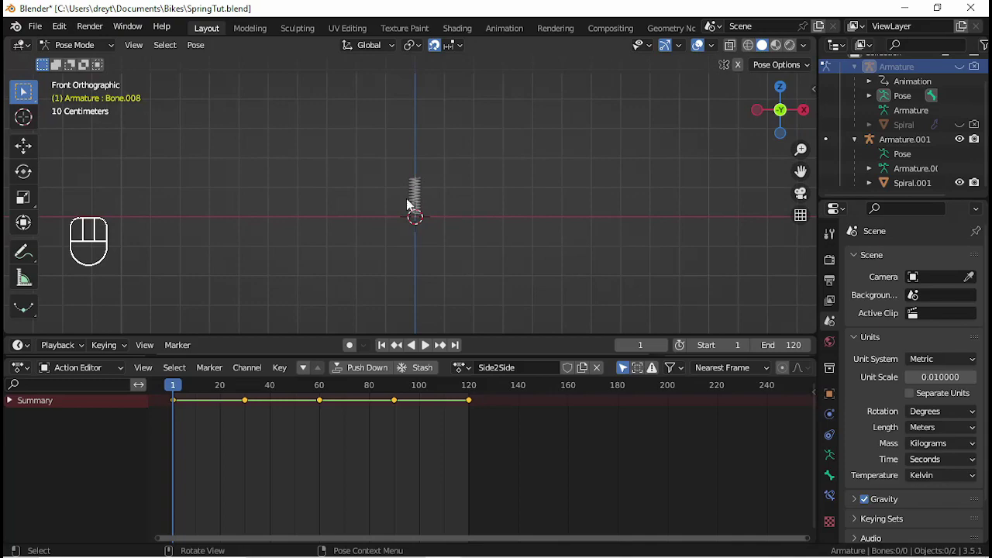
- Switch from Pose Mode to Object Mode and add a 2 m cube at the world origin as a size reference
{"action": "scroll", "coordinate": [400, 200], "scroll_direction": "down", "scroll_amount": 3}
{"action": "scroll", "coordinate": [397, 207], "scroll_direction": "down", "scroll_amount": 2}
{"action": "key", "text": "shift+a"}
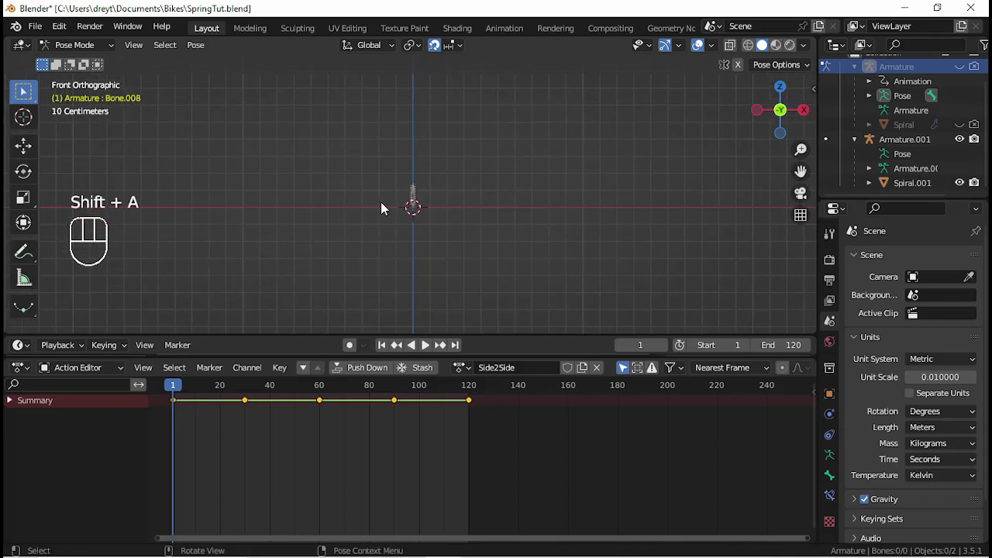
{"action": "scroll", "coordinate": [390, 182], "scroll_direction": "up", "scroll_amount": 2}
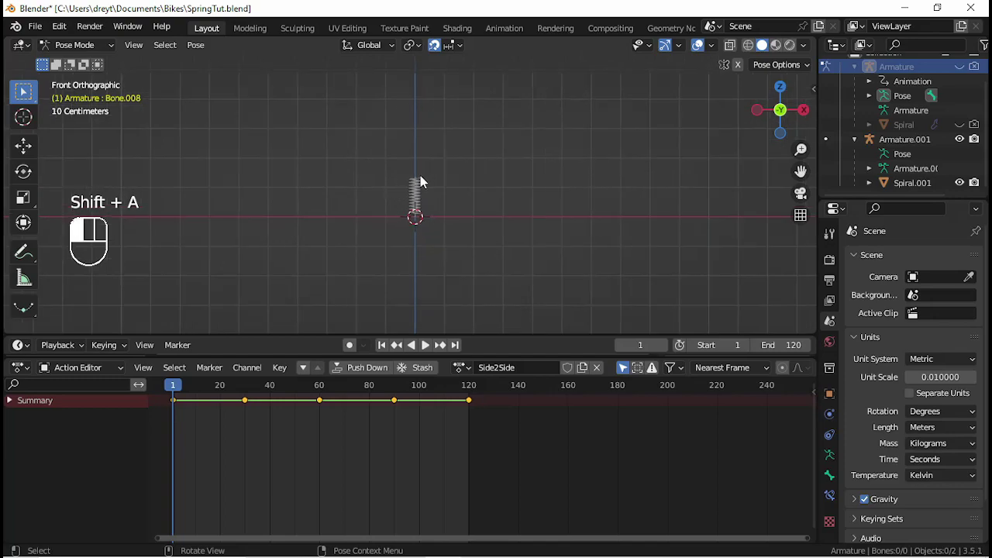
{"action": "key", "text": "ctrl+Tab"}
{"action": "scroll", "coordinate": [416, 194], "scroll_direction": "up", "scroll_amount": 3}
{"action": "left_click", "coordinate": [422, 192]}
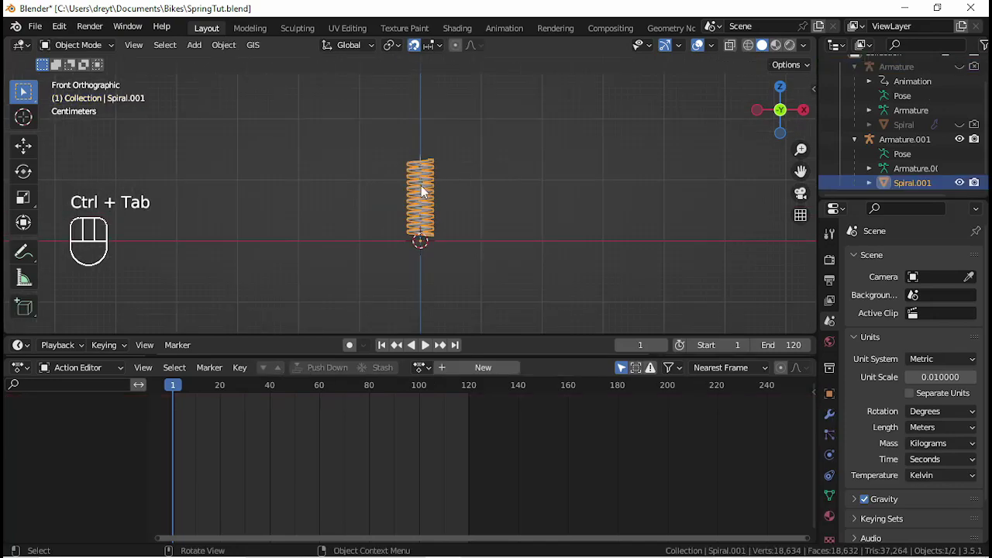
{"action": "key", "text": "shift+a"}
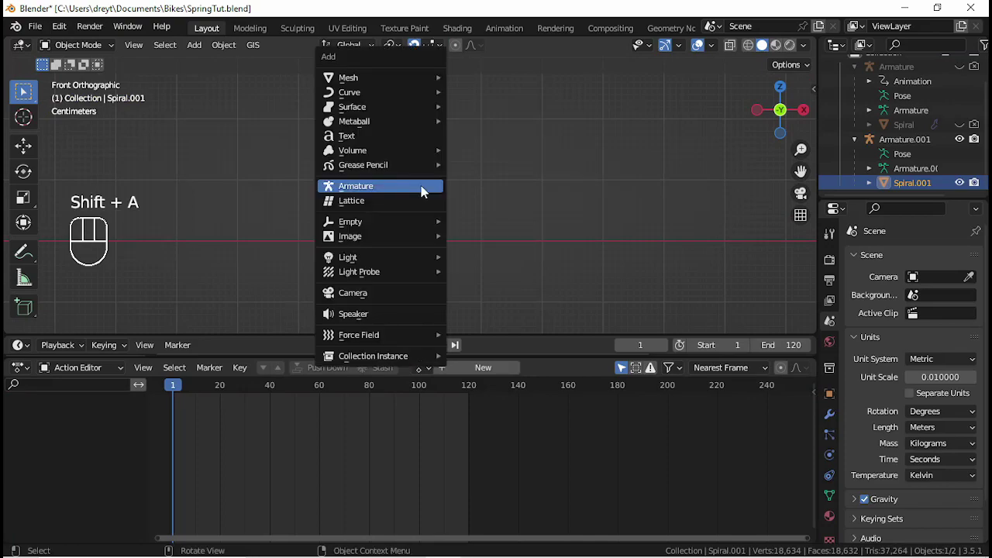
{"action": "mouse_move", "coordinate": [413, 93]}
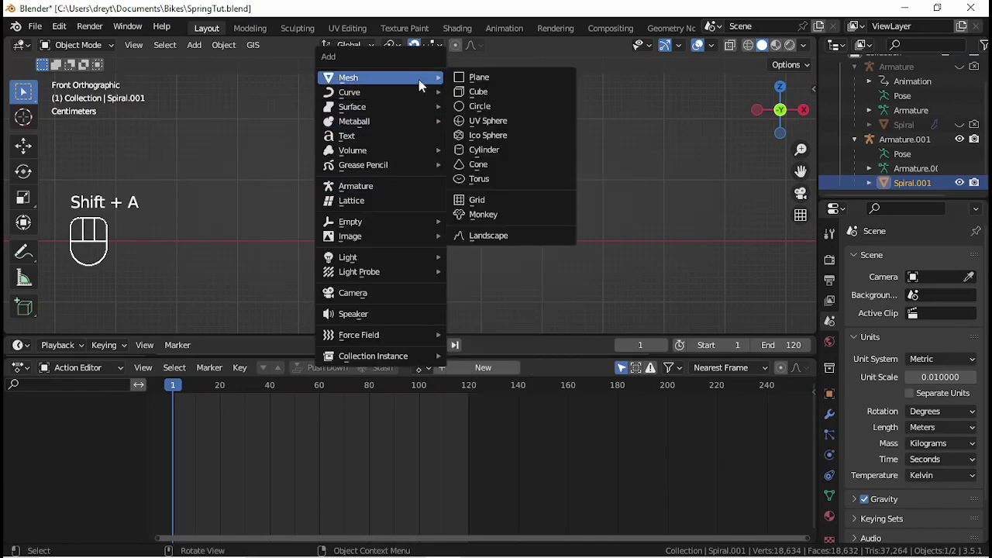
{"action": "left_click", "coordinate": [462, 91]}
{"action": "scroll", "coordinate": [435, 164], "scroll_direction": "down", "scroll_amount": 4}
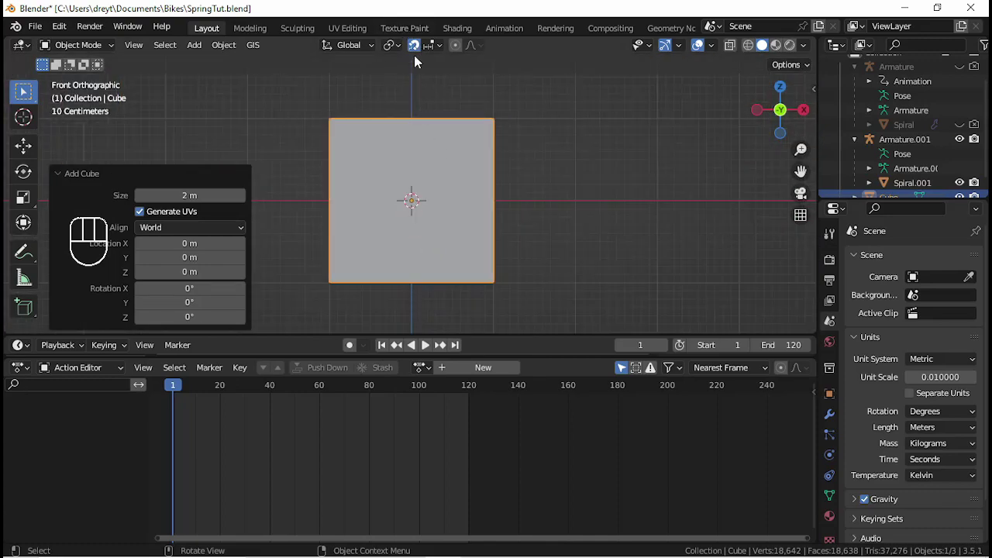
- Raise the cube 1 m along Z so it rests on the ground line, and set the viewport shading to wireframe
{"action": "key", "text": "g"}
{"action": "key", "text": "z"}
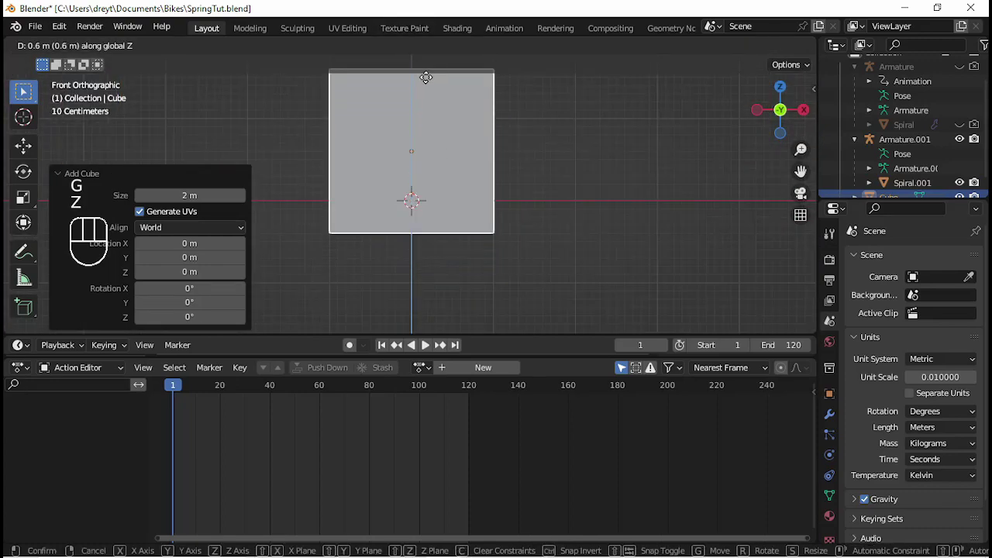
{"action": "left_click", "coordinate": [386, 201]}
{"action": "key", "text": "z"}
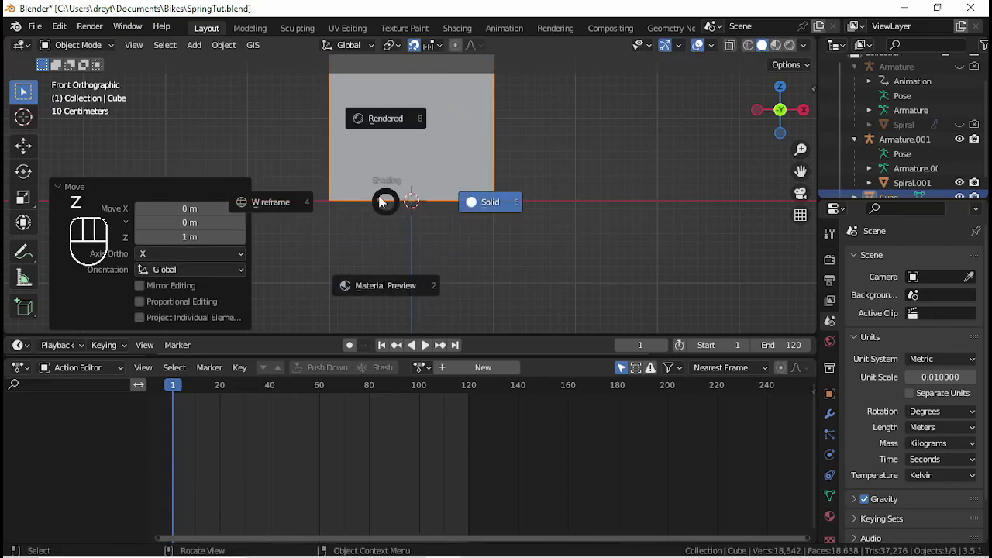
{"action": "left_click", "coordinate": [302, 205]}
- Scale Armature.001 and its spring uniformly by about 14.888 to match the height of the reference cube
{"action": "scroll", "coordinate": [338, 215], "scroll_direction": "up", "scroll_amount": 5}
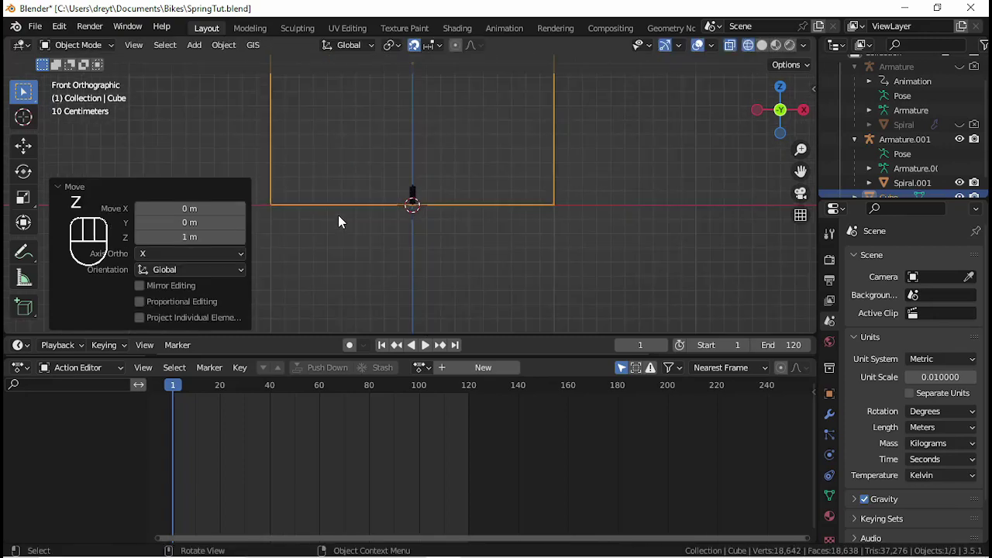
{"action": "left_click", "coordinate": [416, 188]}
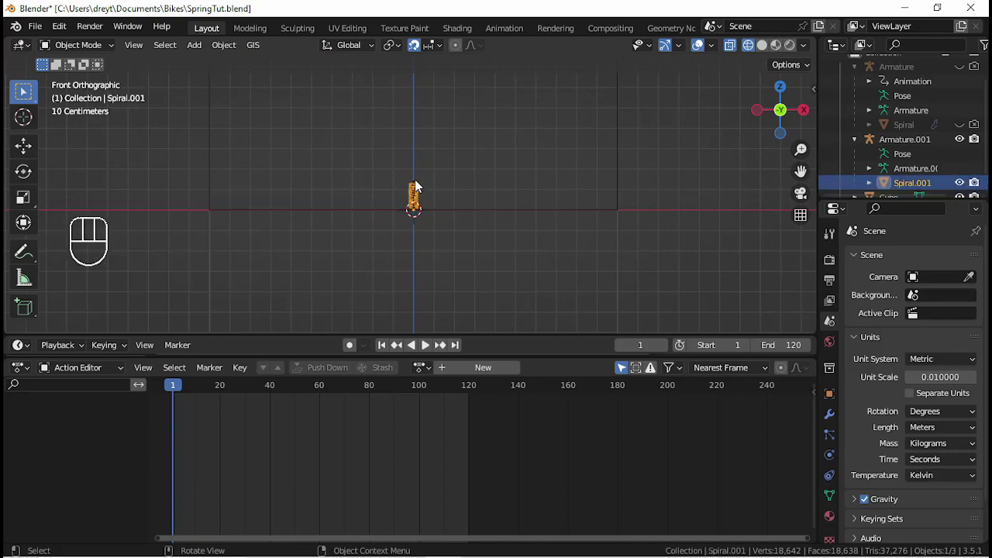
{"action": "left_click", "coordinate": [415, 185]}
{"action": "scroll", "coordinate": [418, 175], "scroll_direction": "down", "scroll_amount": 10}
{"action": "middle_click_drag", "start_coordinate": [418, 182], "coordinate": [418, 245], "text": "shift"}
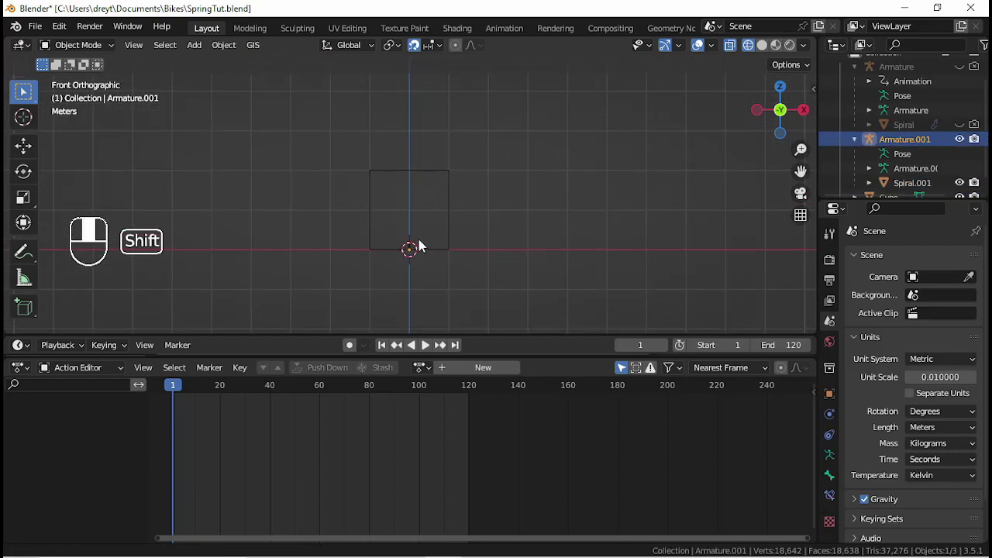
{"action": "key", "text": "s"}
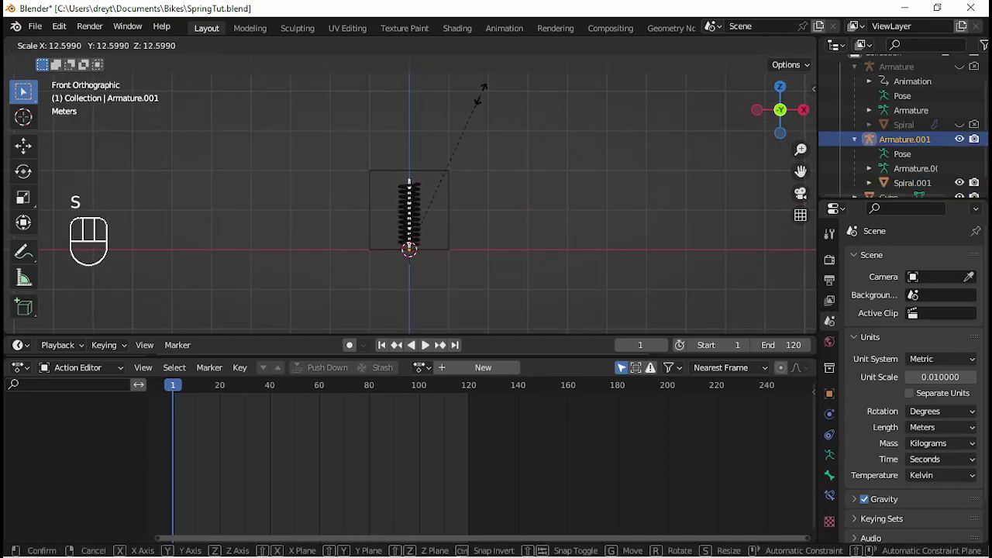
{"action": "left_click", "coordinate": [508, 82]}
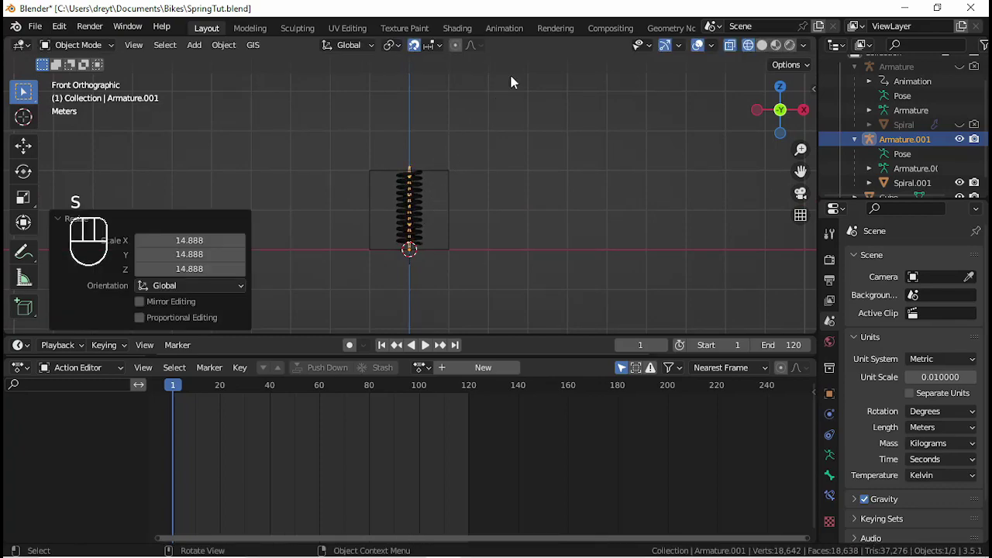
- Delete the reference cube around the spring
{"action": "left_click", "coordinate": [447, 234]}
{"action": "key", "text": "Delete"}
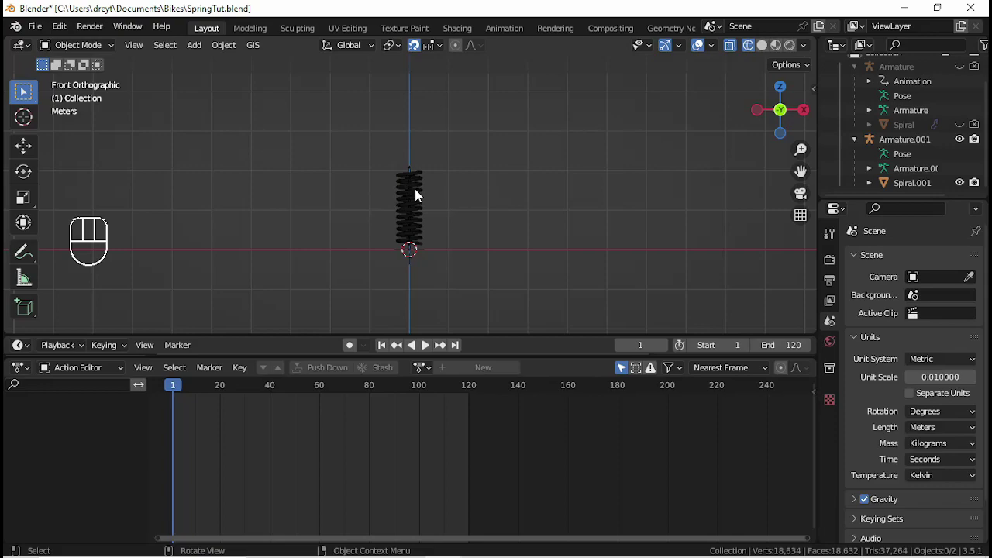
{"action": "scroll", "coordinate": [411, 182], "scroll_direction": "up", "scroll_amount": 3}
- Apply the location, rotation and scale of the spring mesh and its armature
{"action": "key", "text": "a"}
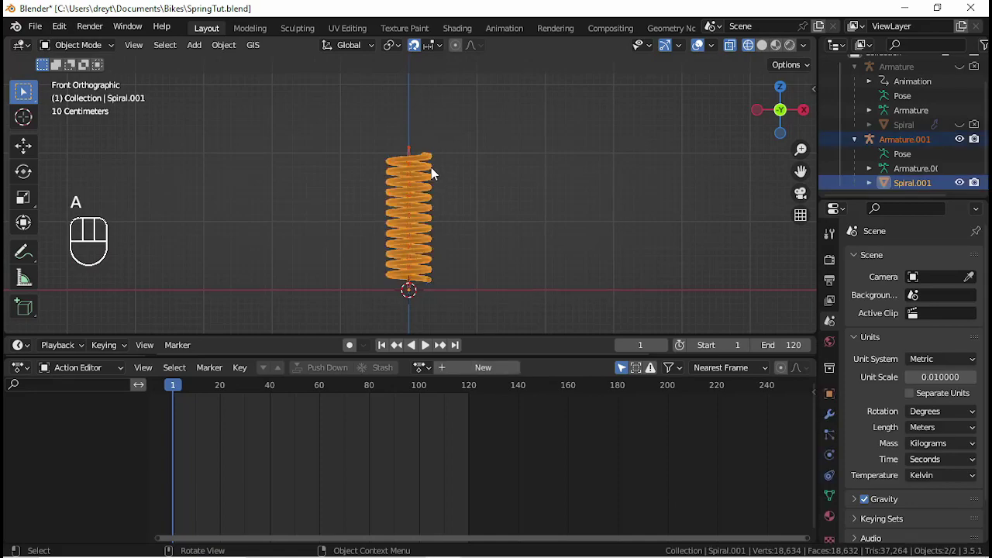
{"action": "key", "text": "shift+a"}
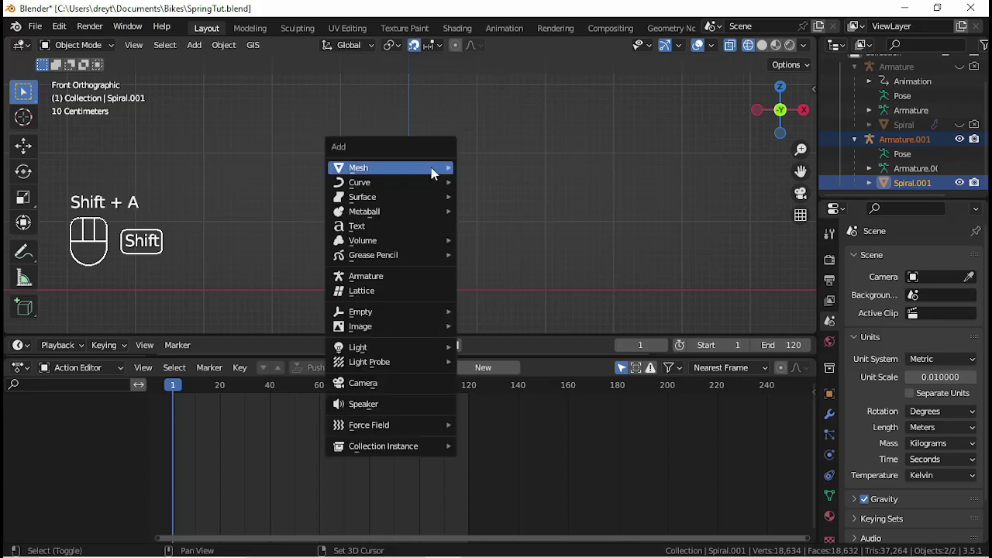
{"action": "key", "text": "ctrl+a"}
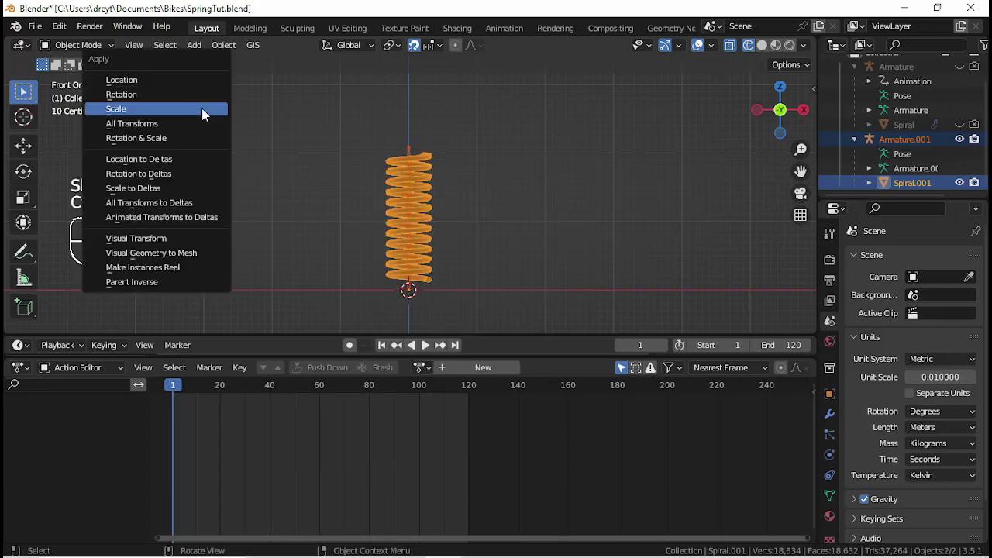
{"action": "left_click", "coordinate": [199, 82]}
{"action": "key", "text": "ctrl+a"}
{"action": "left_click", "coordinate": [197, 94]}
{"action": "key", "text": "ctrl+a"}
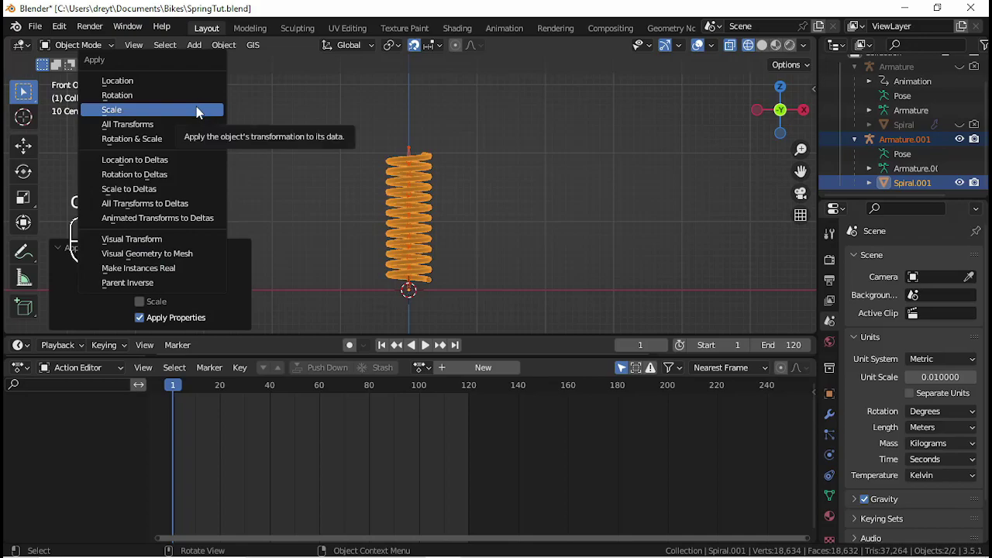
{"action": "left_click", "coordinate": [196, 110]}
- Undo the recent changes to the spring and its armature, including the applied transforms
{"action": "key", "text": "ctrl+z"}
{"action": "key", "text": "ctrl+z"}
{"action": "key", "text": "ctrl+z"}
{"action": "key", "text": "ctrl+z"}
{"action": "key", "text": "ctrl+z"}
{"action": "key", "text": "ctrl+z"}
{"action": "key", "text": "ctrl+z"}
{"action": "key", "text": "ctrl+z"}
{"action": "key", "text": "ctrl+z"}
{"action": "key", "text": "ctrl+z"}
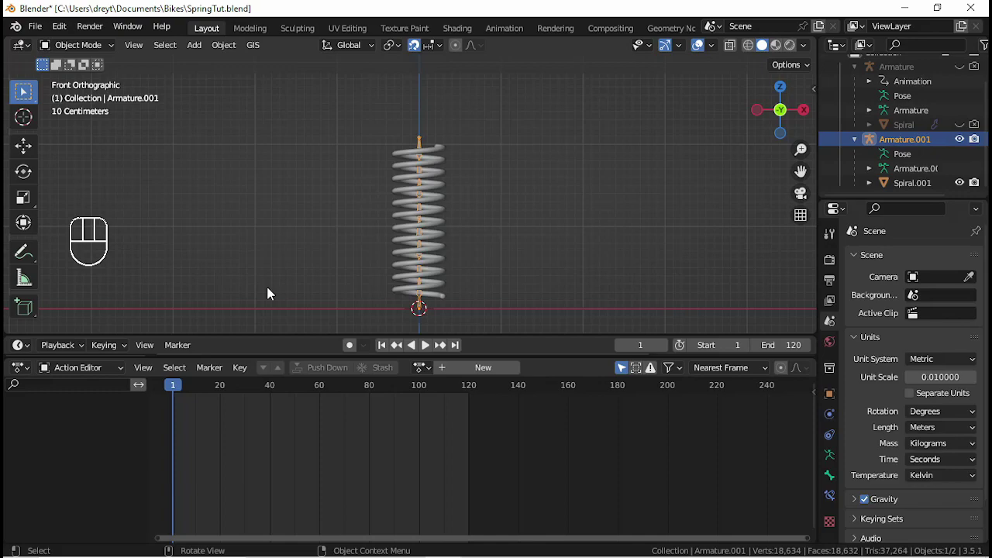
- In Pose Mode, insert a keyframe for all bones of Armature.001 at frame 1
{"action": "key", "text": "ctrl+Tab"}
{"action": "key", "text": "a"}
{"action": "key", "text": "i"}
{"action": "left_click", "coordinate": [308, 253]}
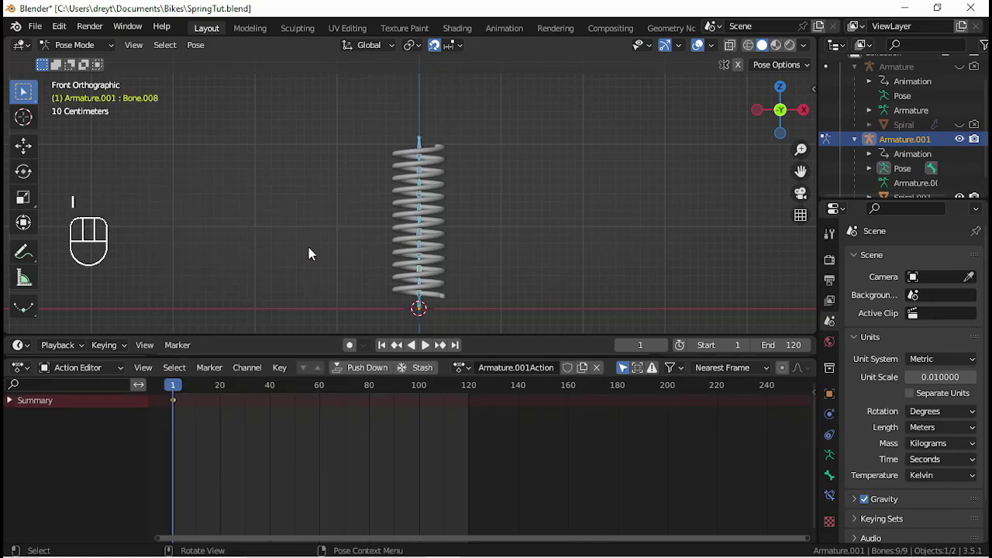
- At frame 30, move the spring's topmost bone -0.05 m along the global Z axis
{"action": "left_click", "coordinate": [246, 391]}
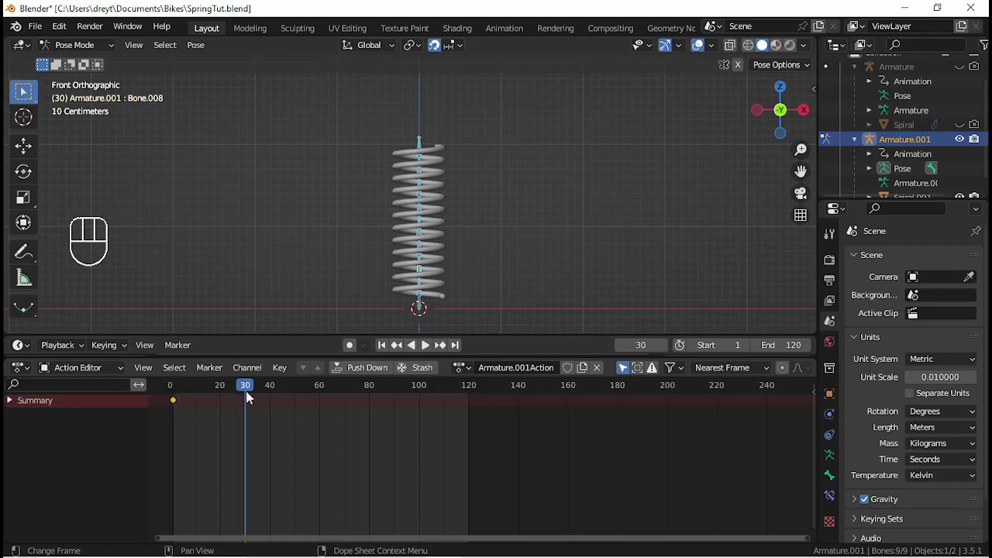
{"action": "left_click", "coordinate": [420, 142]}
{"action": "middle_click_drag", "start_coordinate": [388, 151], "coordinate": [338, 161], "text": "shift"}
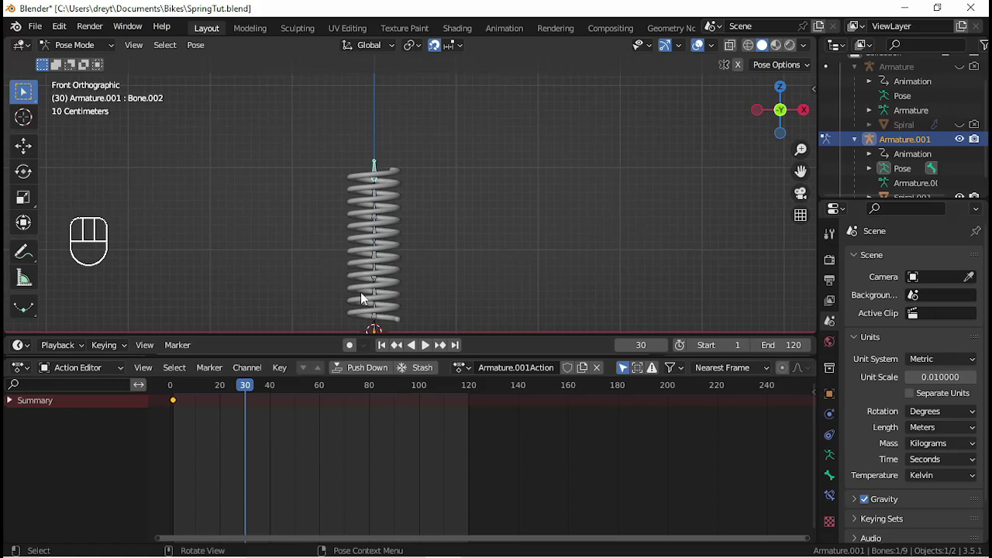
{"action": "scroll", "coordinate": [348, 176], "scroll_direction": "up", "scroll_amount": 3}
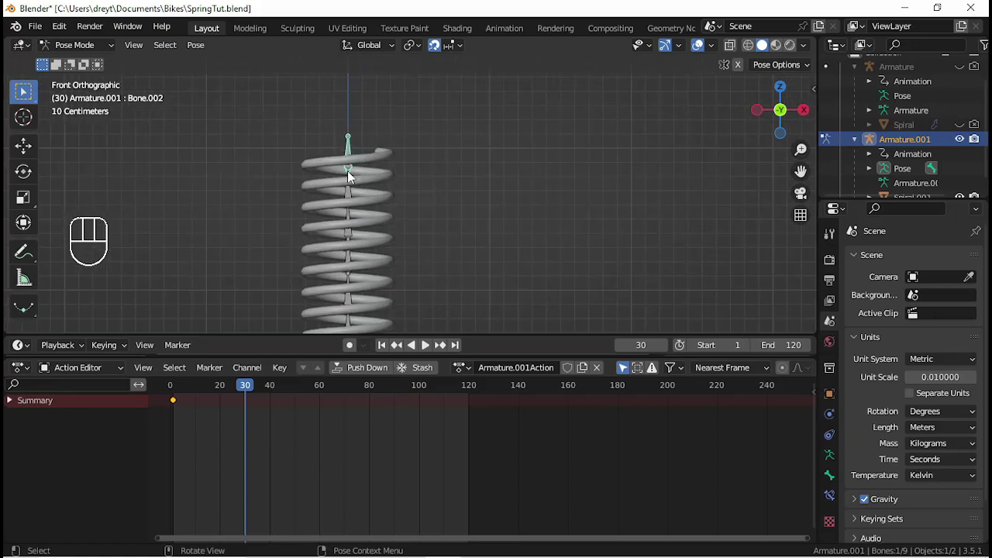
{"action": "key", "text": "g"}
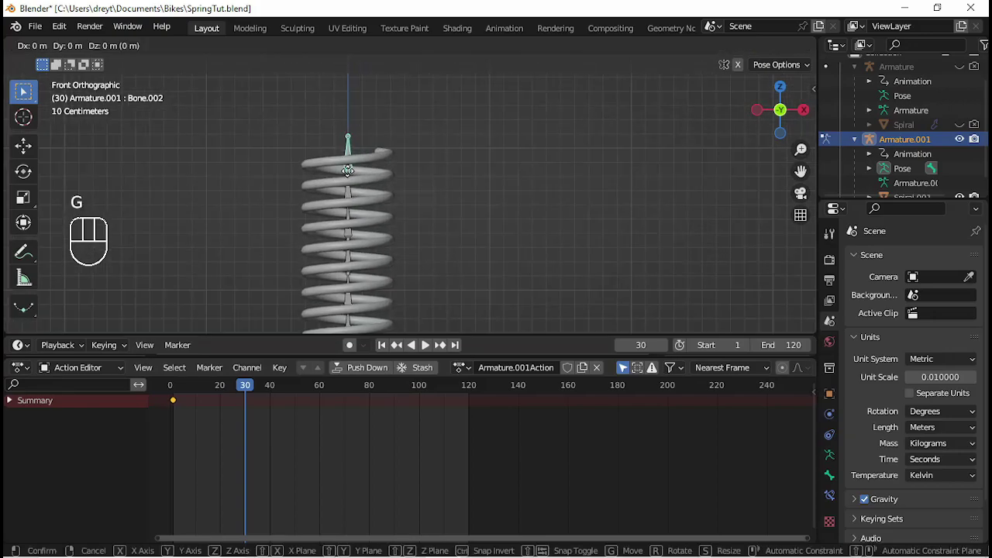
{"action": "type", "text": "z-.05"}
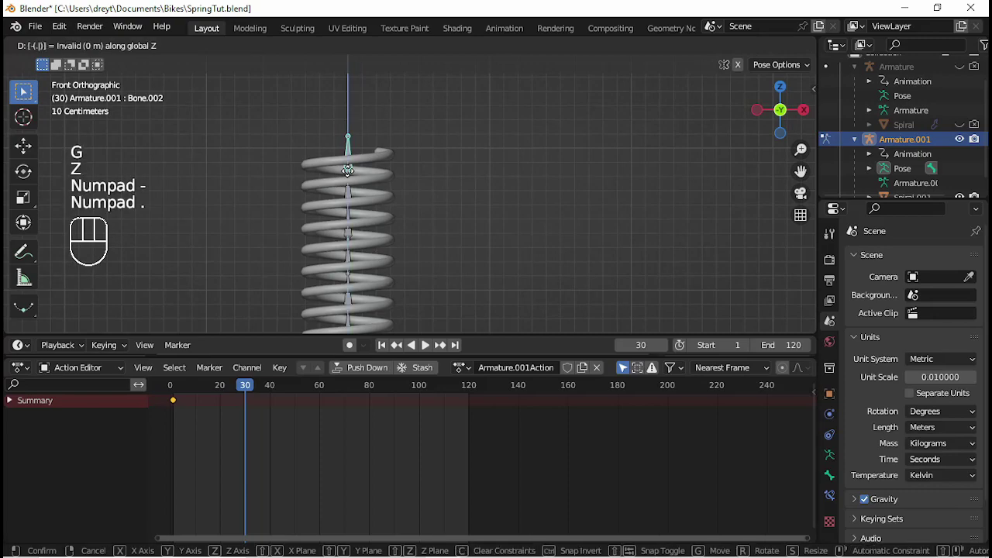
{"action": "key", "text": "KP_Enter"}
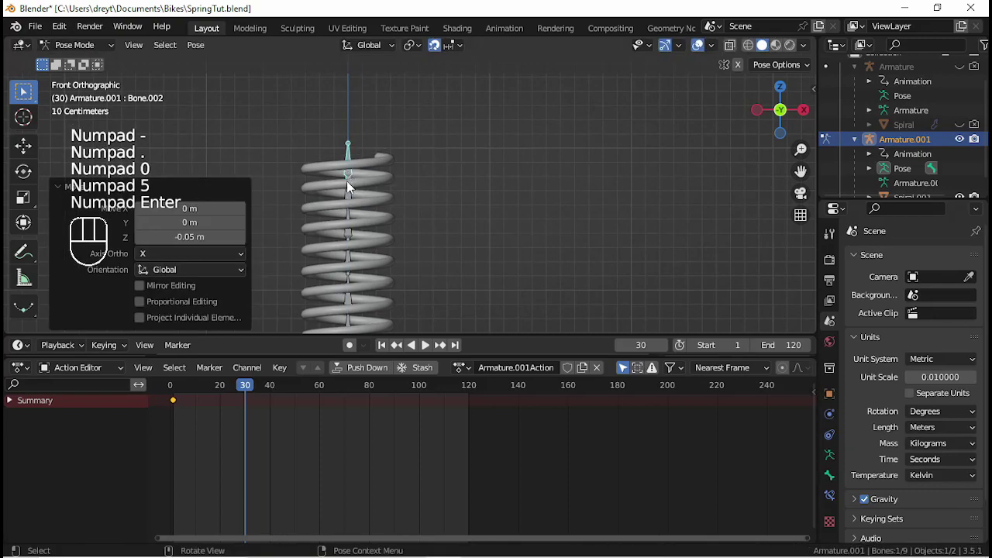
- Move each of the next four bones down the chain -0.05 m along global Z, one at a time
{"action": "left_click", "coordinate": [351, 191]}
{"action": "type", "text": "gz-.05"}
{"action": "key", "text": "KP_Enter"}
{"action": "left_click", "coordinate": [349, 225]}
{"action": "type", "text": "gz-.05"}
{"action": "key", "text": "KP_Enter"}
{"action": "left_click", "coordinate": [361, 213]}
{"action": "type", "text": "gz-.05"}
{"action": "key", "text": "KP_Enter"}
{"action": "type", "text": "gz-.05"}
{"action": "key", "text": "KP_Enter"}
- Move Bone.007 and Bone.008 near the spring's lower end -0.05 m each along global Z
{"action": "left_click", "coordinate": [358, 244]}
{"action": "type", "text": "gz"}
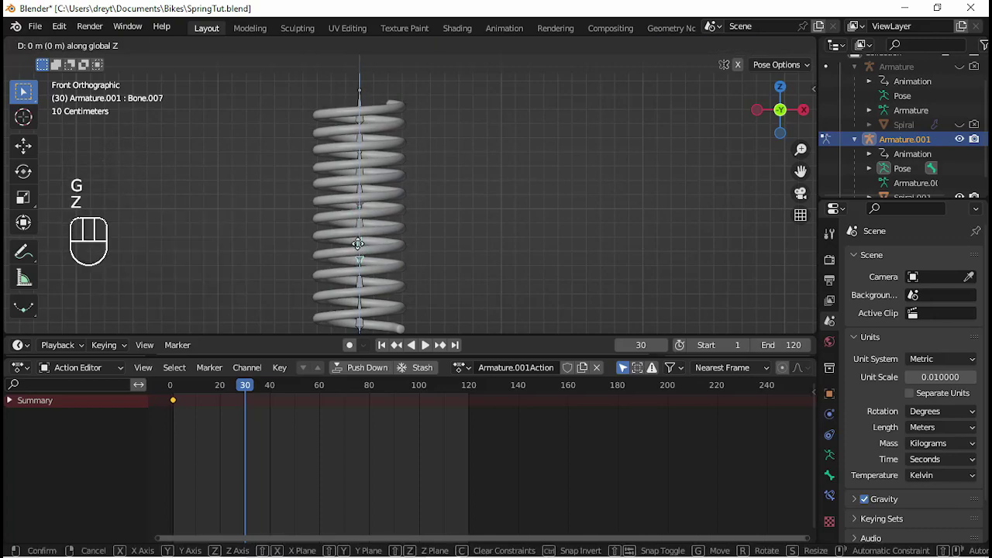
{"action": "type", "text": "-.05"}
{"action": "key", "text": "KP_Enter"}
{"action": "left_click", "coordinate": [360, 286]}
{"action": "type", "text": "gz-.05"}
{"action": "key", "text": "KP_Enter"}
{"action": "middle_click_drag", "start_coordinate": [360, 285], "coordinate": [401, 235], "text": "shift"}
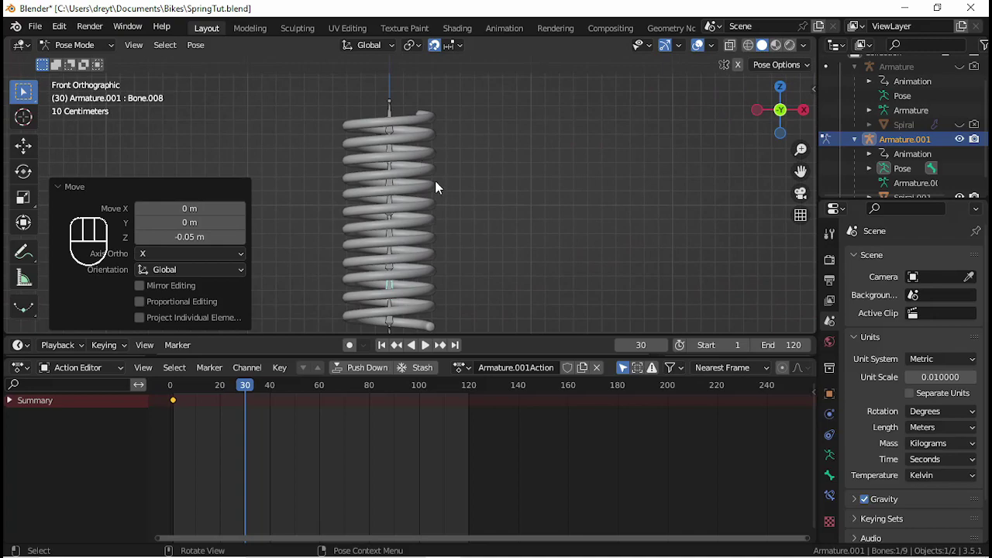
- Insert a keyframe for all bones of Armature.001 at frame 30
{"action": "scroll", "coordinate": [434, 180], "scroll_direction": "down", "scroll_amount": 2}
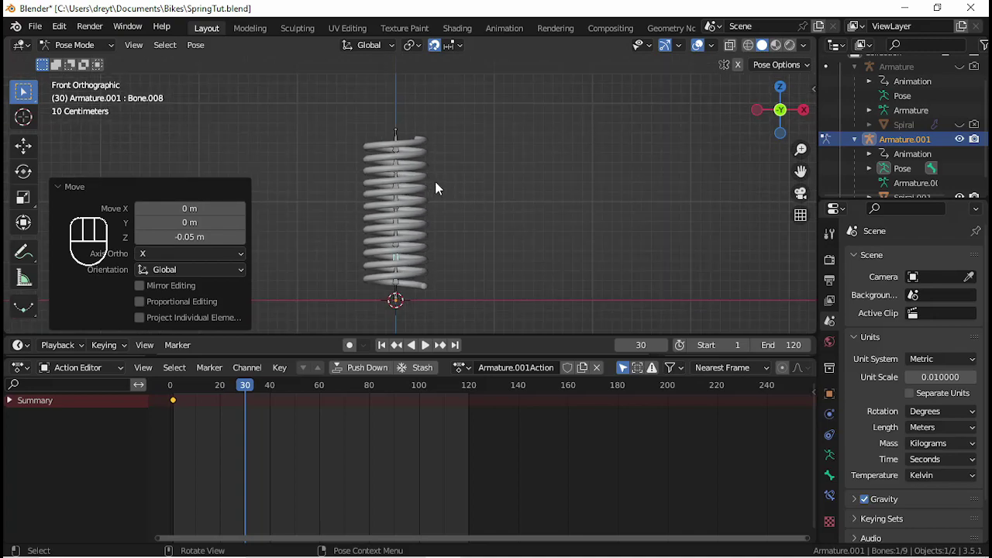
{"action": "key", "text": "a"}
{"action": "key", "text": "i"}
{"action": "left_click", "coordinate": [436, 186]}
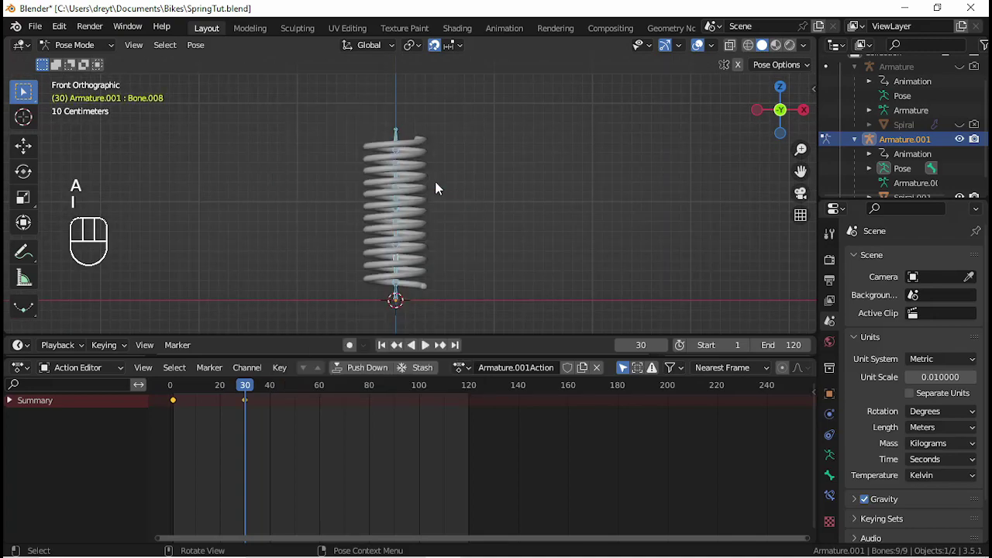
- Duplicate the frame 1 keyframe to frame 60
{"action": "left_click", "coordinate": [173, 401], "text": "shift"}
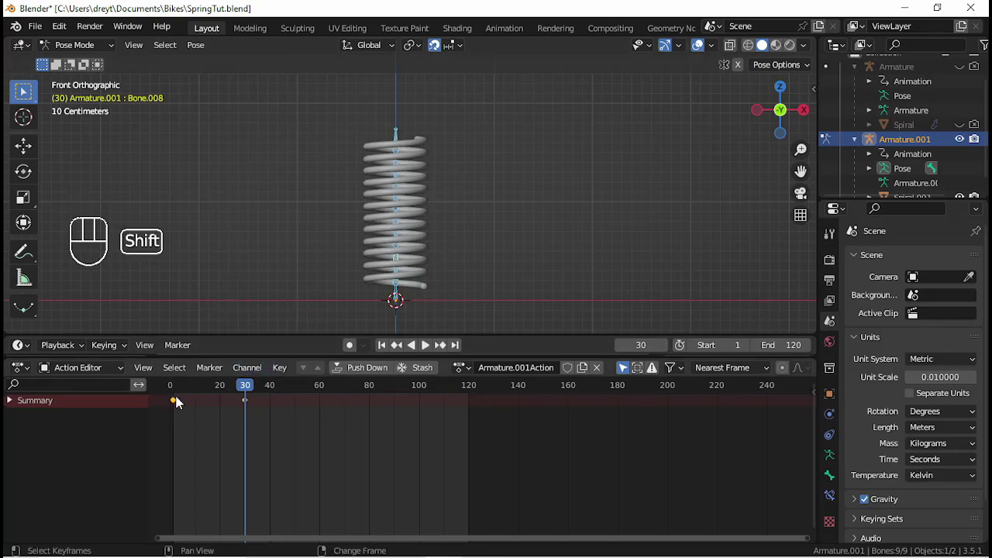
{"action": "key", "text": "shift+d"}
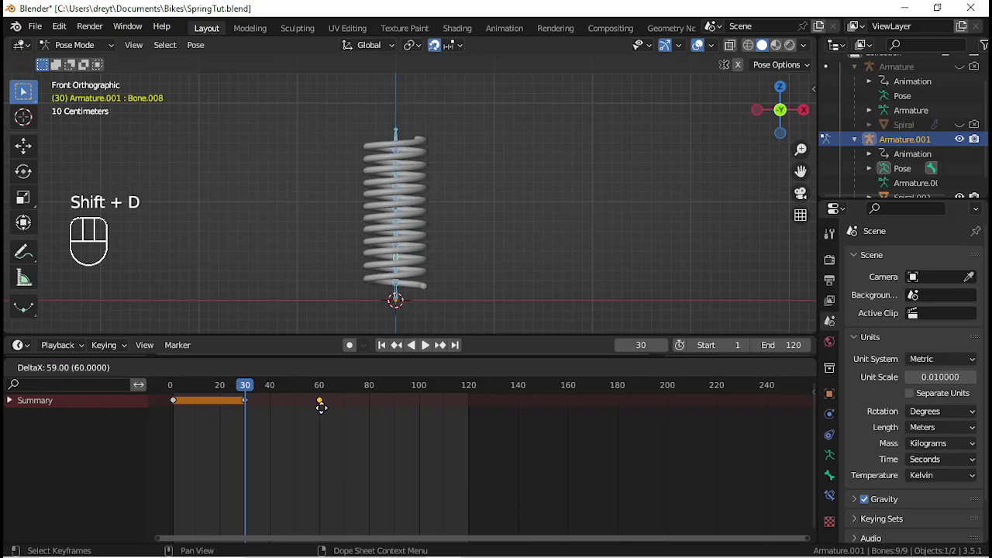
{"action": "left_click", "coordinate": [319, 404]}
- At frame 90, move Bone.008 near the spring's lower end 0.05 m along the global Z axis
{"action": "mouse_move", "coordinate": [245, 390]}
{"action": "left_mouse_down"}
{"action": "mouse_move", "coordinate": [204, 387]}
{"action": "mouse_move", "coordinate": [301, 393]}
{"action": "mouse_move", "coordinate": [197, 393]}
{"action": "mouse_move", "coordinate": [321, 395]}
{"action": "mouse_move", "coordinate": [250, 393]}
{"action": "left_mouse_up"}
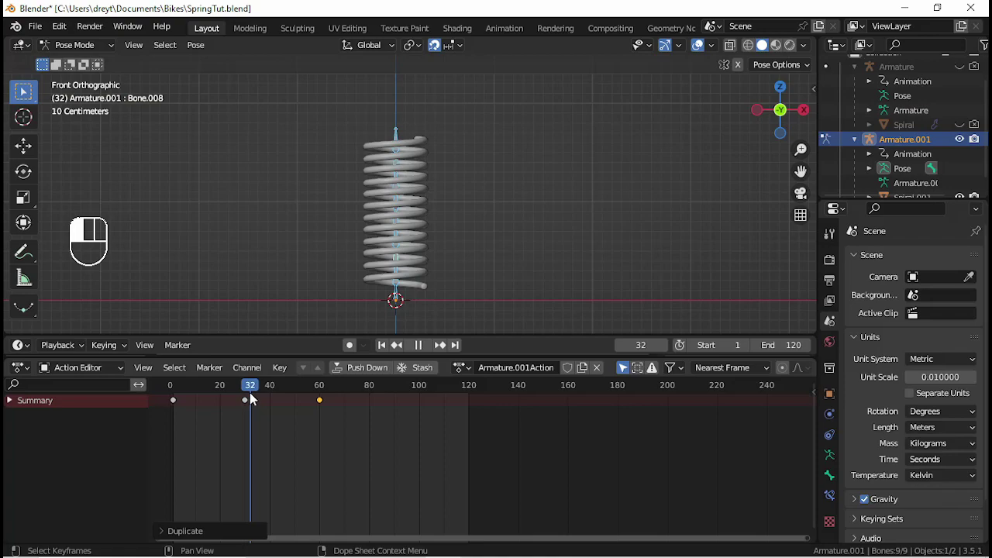
{"action": "left_click_drag", "start_coordinate": [249, 393], "coordinate": [395, 401]}
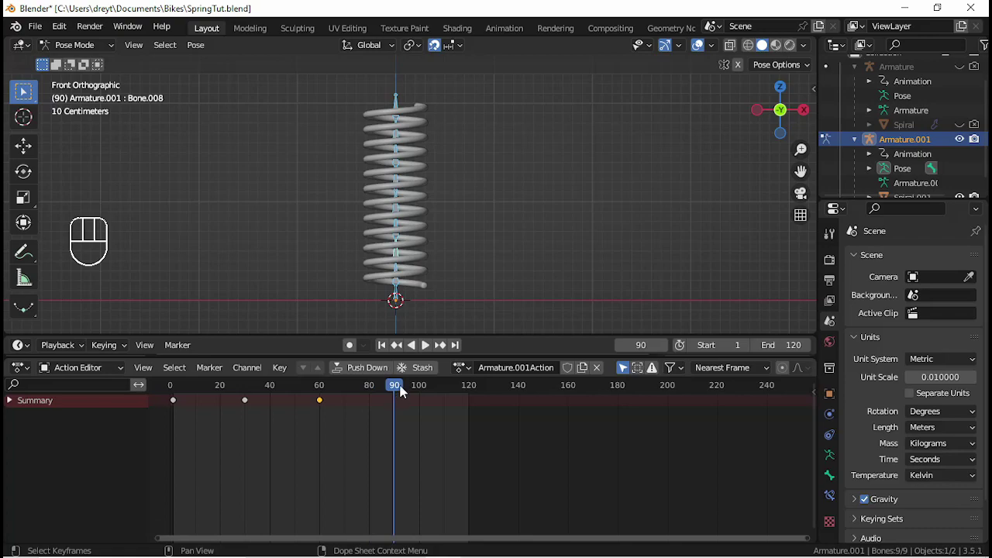
{"action": "left_click", "coordinate": [397, 288]}
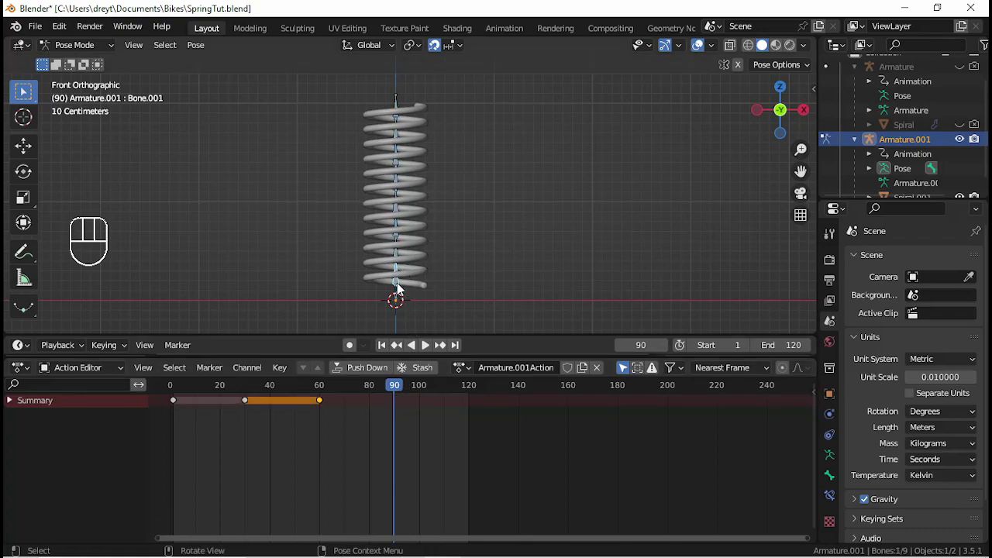
{"action": "left_click", "coordinate": [394, 255]}
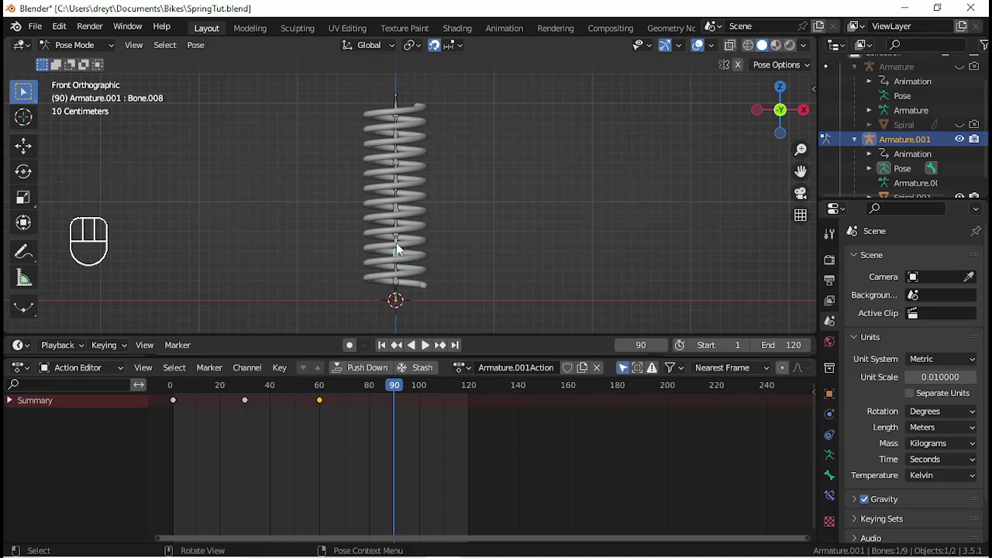
{"action": "key", "text": "g"}
{"action": "key", "text": "z"}
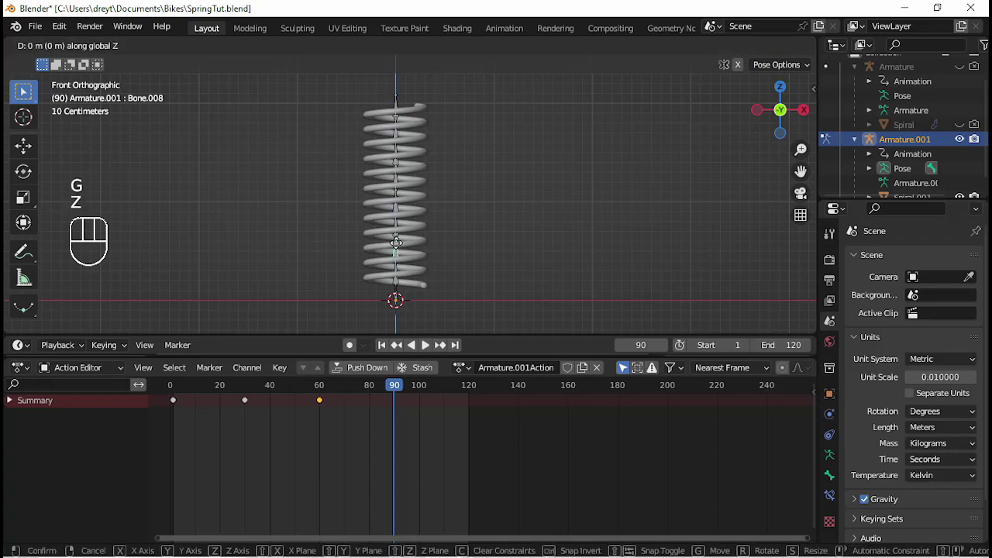
{"action": "key", "text": "KP_Decimal"}
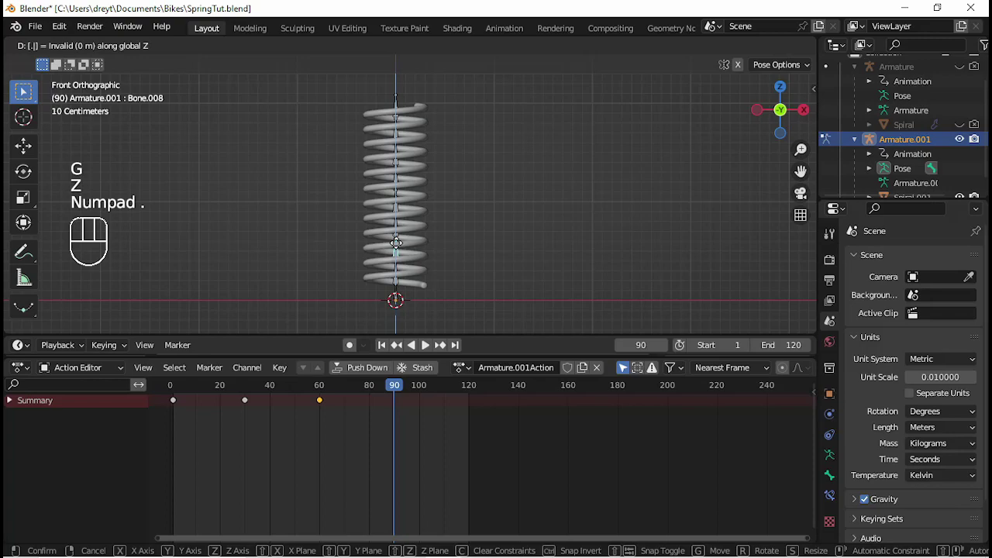
{"action": "key", "text": "KP_0"}
{"action": "key", "text": "KP_Enter"}
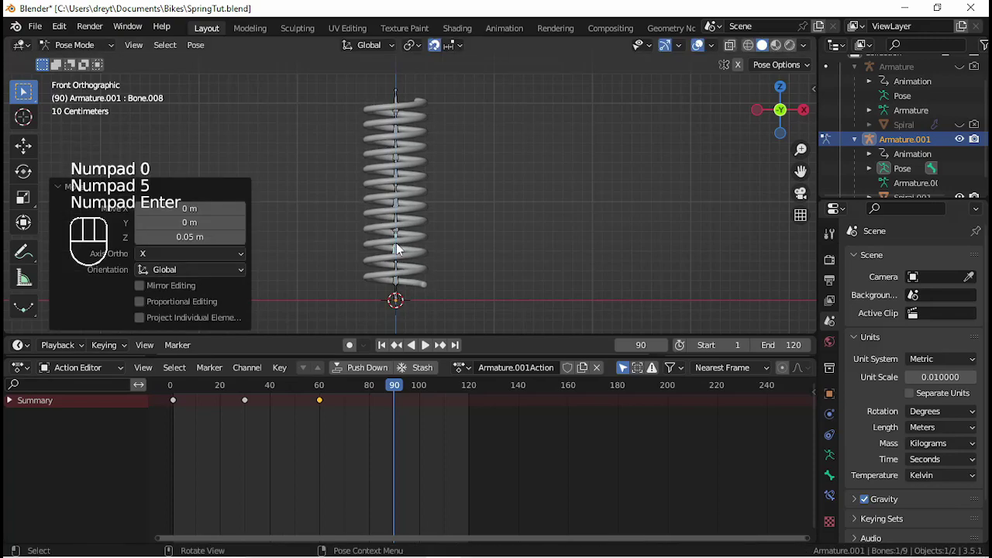
- Move the next two bones above Bone.008 0.05 m each along global Z, one at a time
{"action": "left_click", "coordinate": [398, 222]}
{"action": "key", "text": "g"}
{"action": "key", "text": "z"}
{"action": "key", "text": "KP_Decimal"}
{"action": "key", "text": "KP_0"}
{"action": "key", "text": "KP_5"}
{"action": "key", "text": "KP_Enter"}
{"action": "left_click", "coordinate": [396, 177]}
{"action": "key", "text": "g"}
{"action": "key", "text": "z"}
{"action": "key", "text": "KP_Decimal"}
{"action": "key", "text": "KP_0"}
{"action": "key", "text": "KP_5"}
{"action": "key", "text": "KP_Enter"}
- Move the following two bones up the chain, in the spring's upper half, 0.05 m each along global Z
{"action": "left_click", "coordinate": [395, 159]}
{"action": "key", "text": "g"}
{"action": "key", "text": "z"}
{"action": "key", "text": "KP_Decimal"}
{"action": "key", "text": "KP_0"}
{"action": "key", "text": "KP_5"}
{"action": "key", "text": "KP_Enter"}
{"action": "left_click", "coordinate": [396, 141]}
{"action": "key", "text": "g"}
{"action": "key", "text": "z"}
{"action": "key", "text": "KP_Decimal"}
{"action": "key", "text": "KP_0"}
{"action": "key", "text": "KP_5"}
{"action": "key", "text": "KP_Enter"}
- Move the spring's two uppermost bones, ending with Bone.002, 0.05 m each along global Z
{"action": "left_click", "coordinate": [396, 110]}
{"action": "key", "text": "g"}
{"action": "key", "text": "z"}
{"action": "key", "text": "KP_Decimal"}
{"action": "key", "text": "KP_0"}
{"action": "key", "text": "KP_5"}
{"action": "key", "text": "KP_Enter"}
{"action": "middle_click_drag", "start_coordinate": [395, 111], "coordinate": [393, 179], "text": "shift"}
{"action": "left_click", "coordinate": [395, 140]}
{"action": "key", "text": "g"}
{"action": "key", "text": "z"}
{"action": "key", "text": "KP_Decimal"}
{"action": "key", "text": "KP_0"}
{"action": "key", "text": "KP_5"}
{"action": "key", "text": "KP_Enter"}
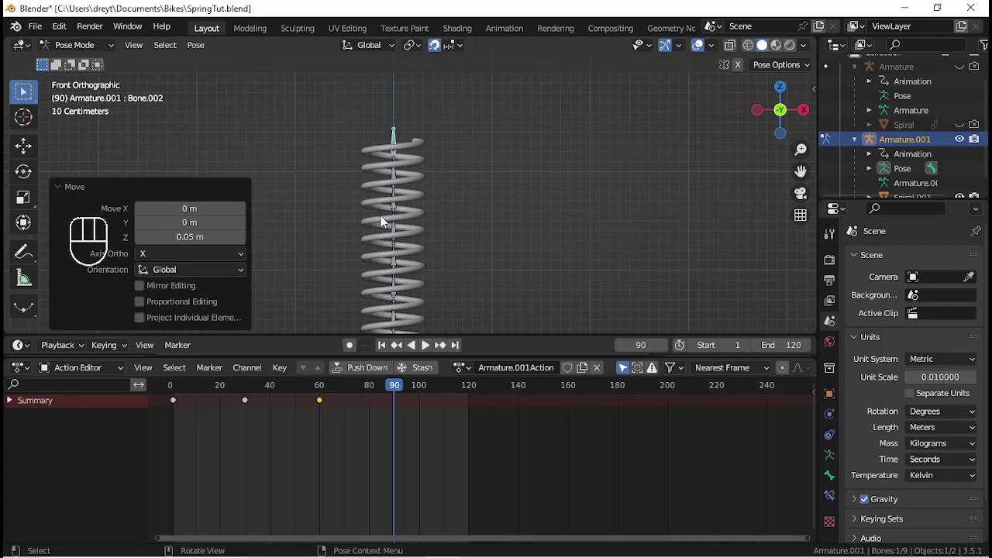
- Insert a keyframe for all bones of Armature.001 at frame 90
{"action": "key", "text": "a"}
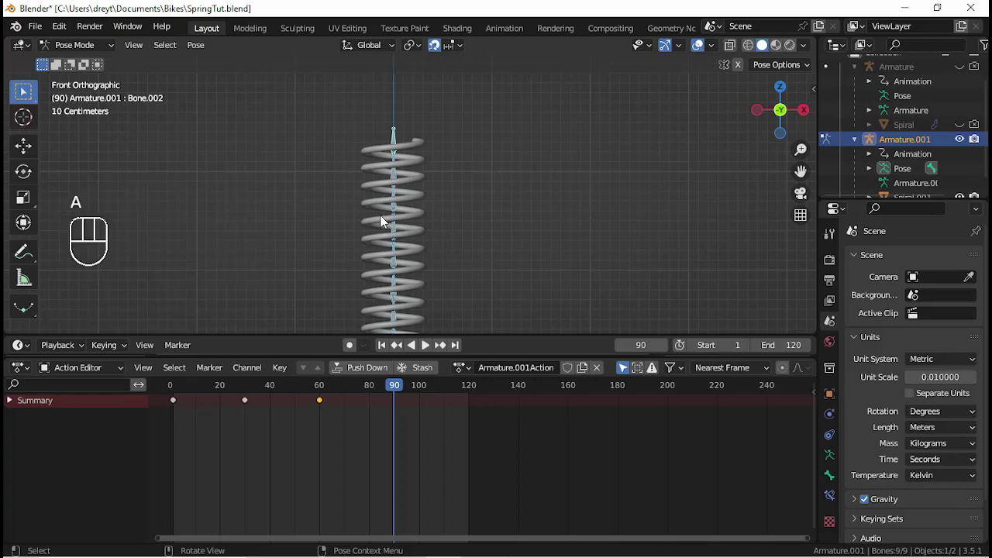
{"action": "key", "text": "i"}
{"action": "left_click", "coordinate": [380, 215]}
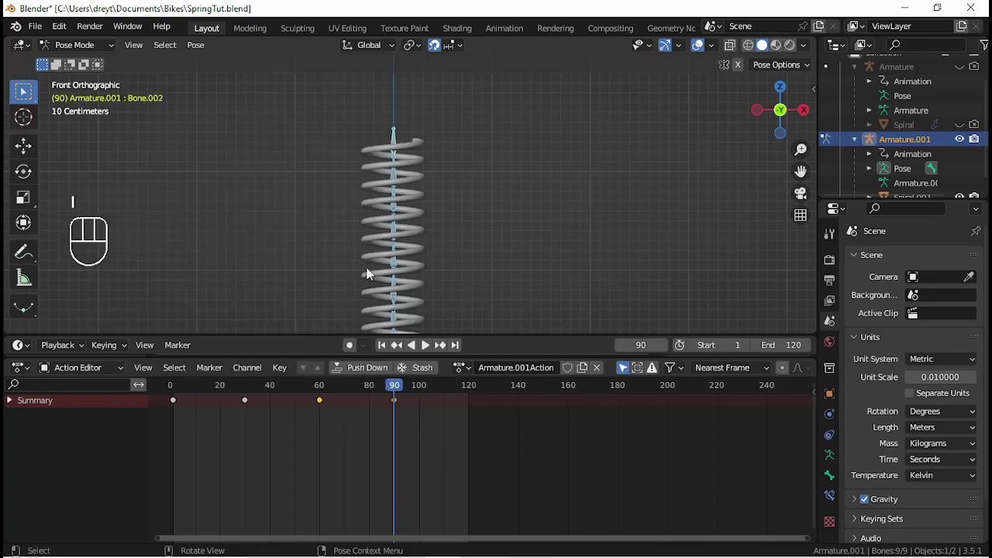
- Duplicate the frame 60 keyframe to frame 120
{"action": "left_click", "coordinate": [319, 403]}
{"action": "key", "text": "shift"}
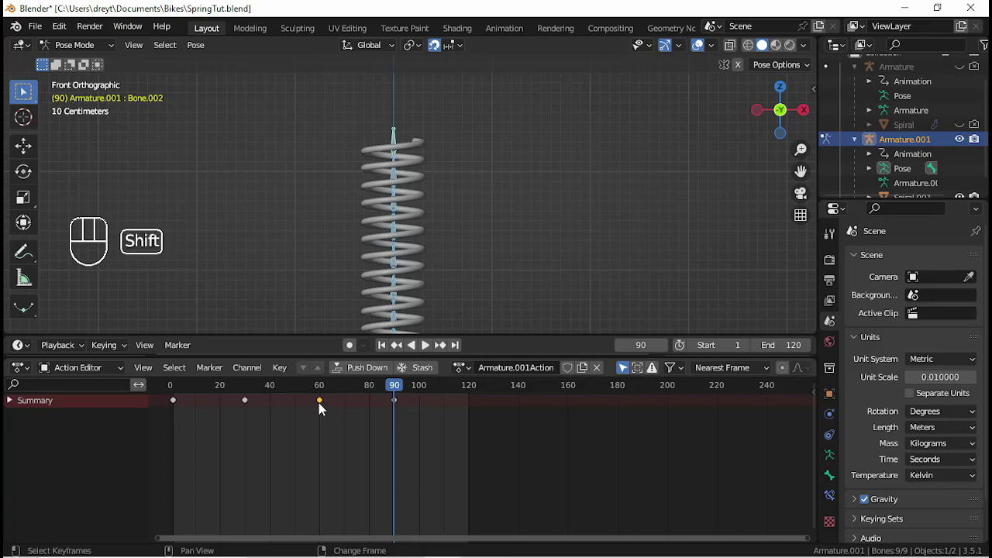
{"action": "key", "text": "shift+d"}
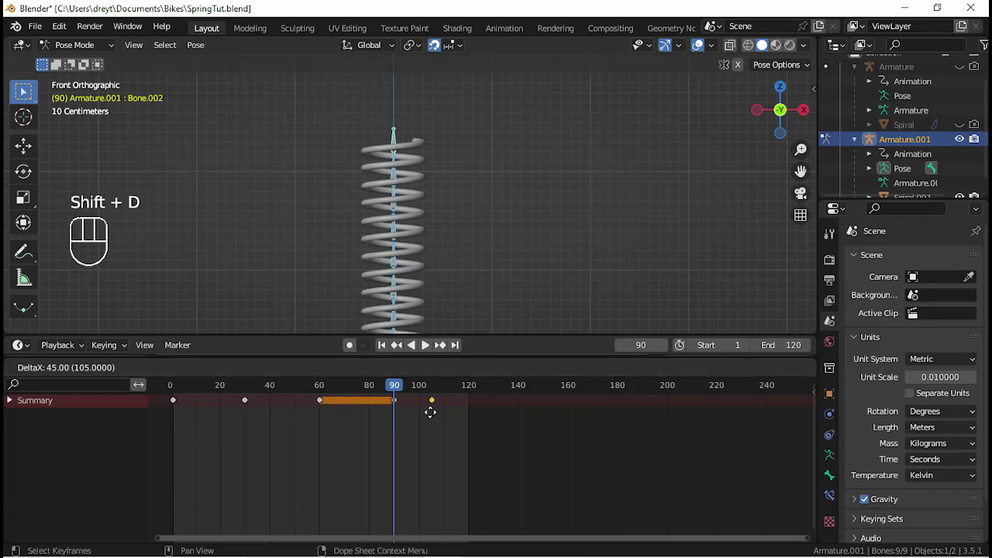
{"action": "left_click", "coordinate": [468, 422]}
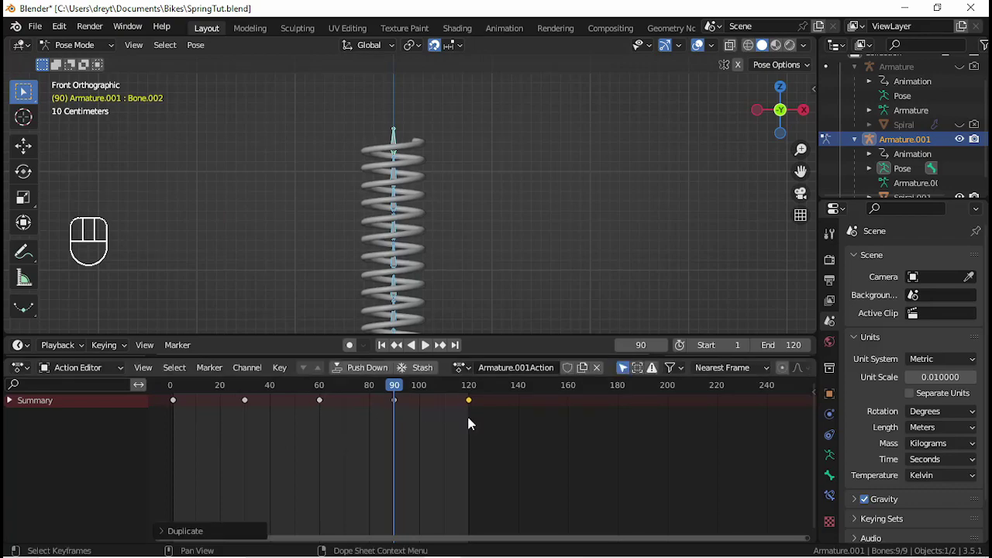
- Set the interpolation mode of all the action's keyframes to Linear
{"action": "key", "text": "a"}
{"action": "right_click", "coordinate": [362, 407]}
{"action": "mouse_move", "coordinate": [364, 409]}
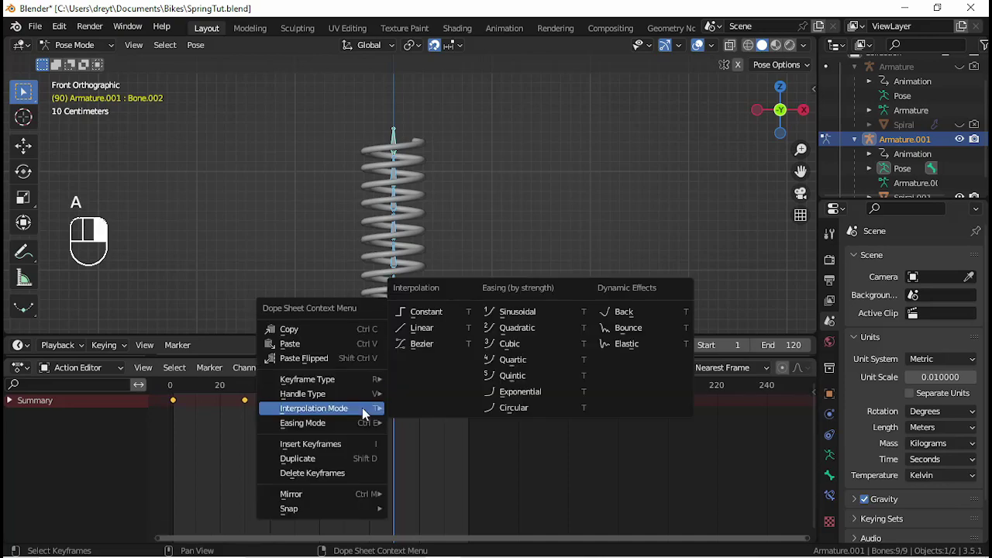
{"action": "left_click", "coordinate": [428, 328]}
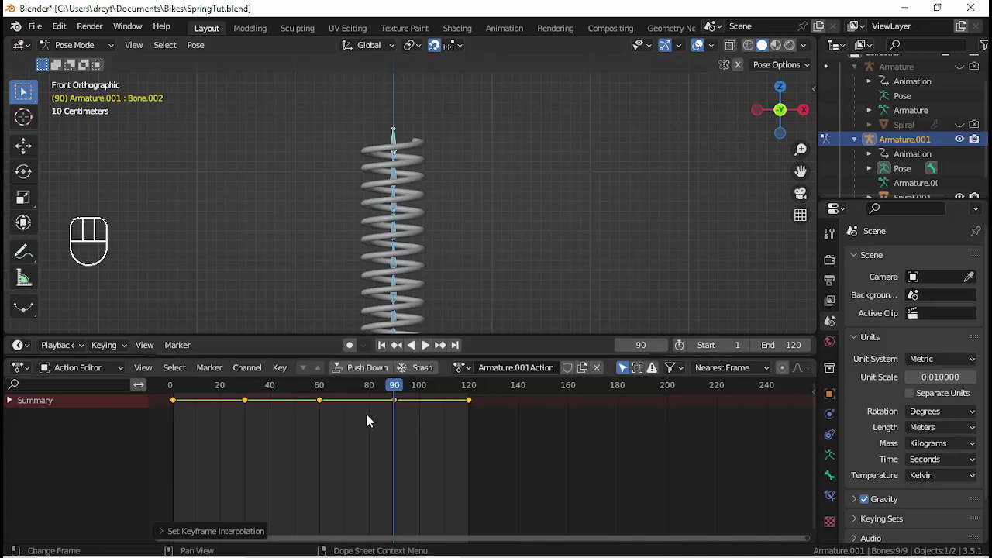
- Play back the animation to check the spring's squash and stretch, and stop it
{"action": "key", "text": "space"}
{"action": "scroll", "coordinate": [365, 277], "scroll_direction": "down", "scroll_amount": 3}
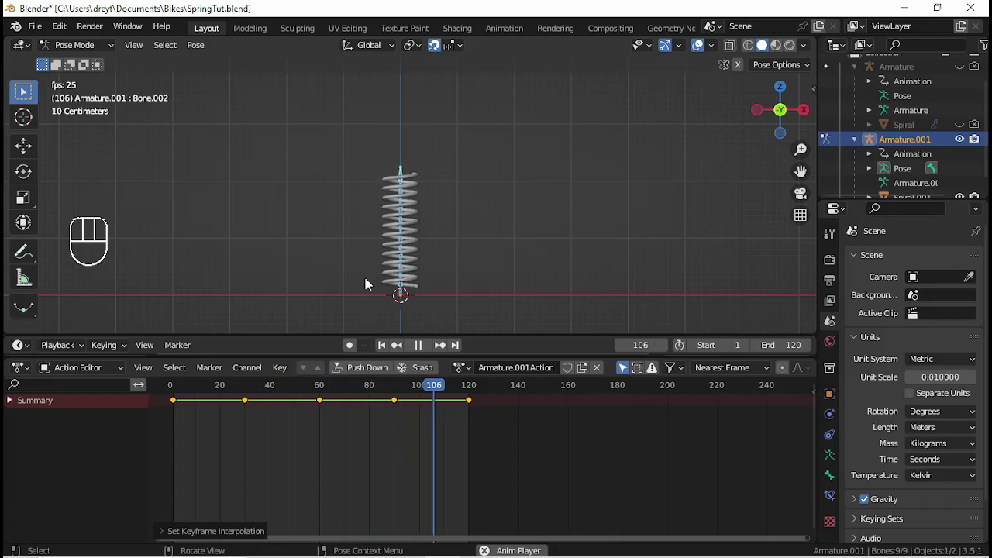
{"action": "key", "text": "space"}
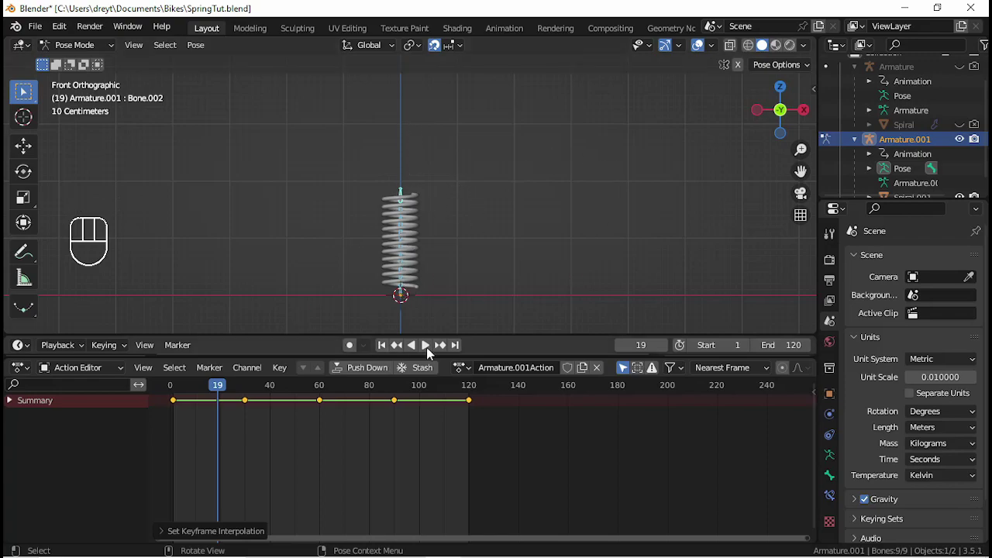
- Rename the armature's action as SS_UE5
{"action": "left_click", "coordinate": [537, 369]}
{"action": "key", "text": "shift"}
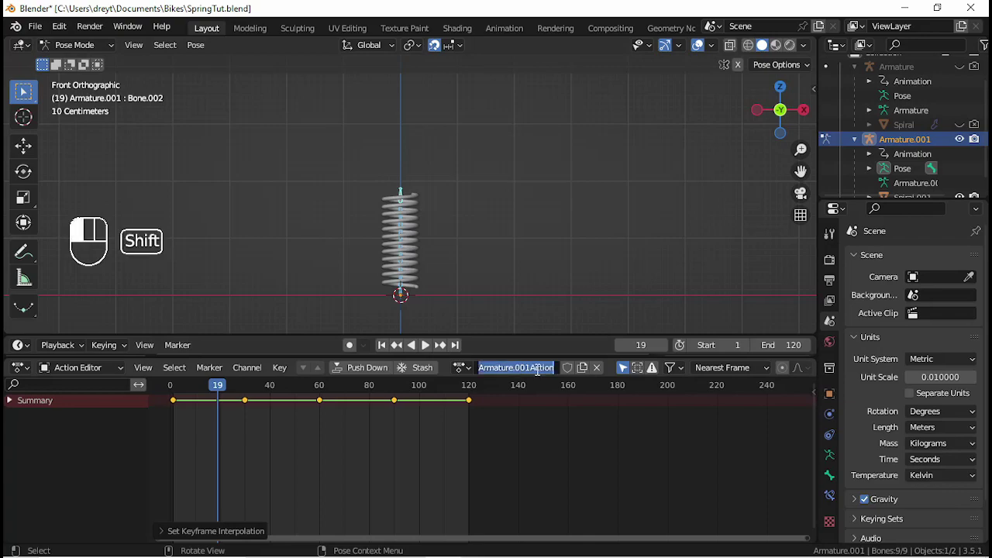
{"action": "type", "text": "SS"}
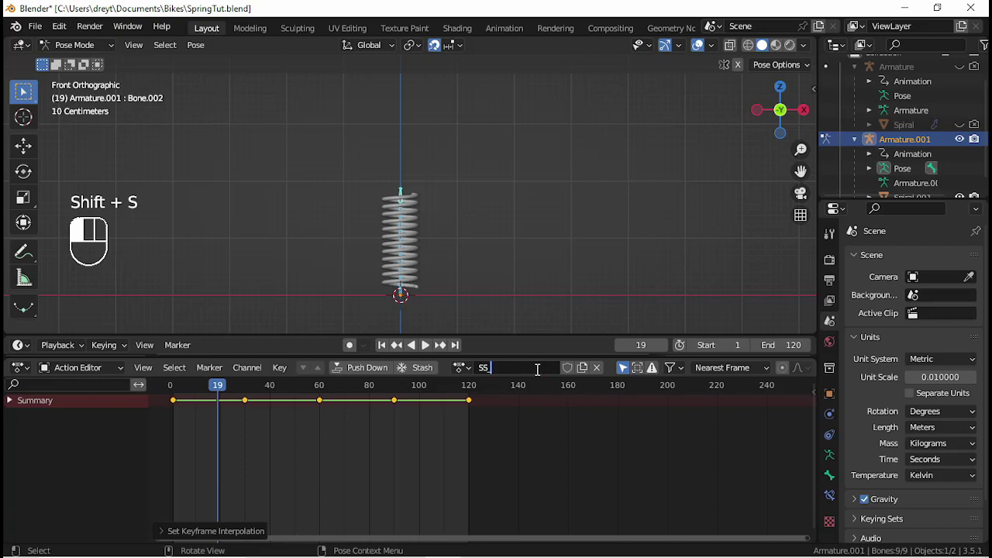
{"action": "type", "text": "_U"}
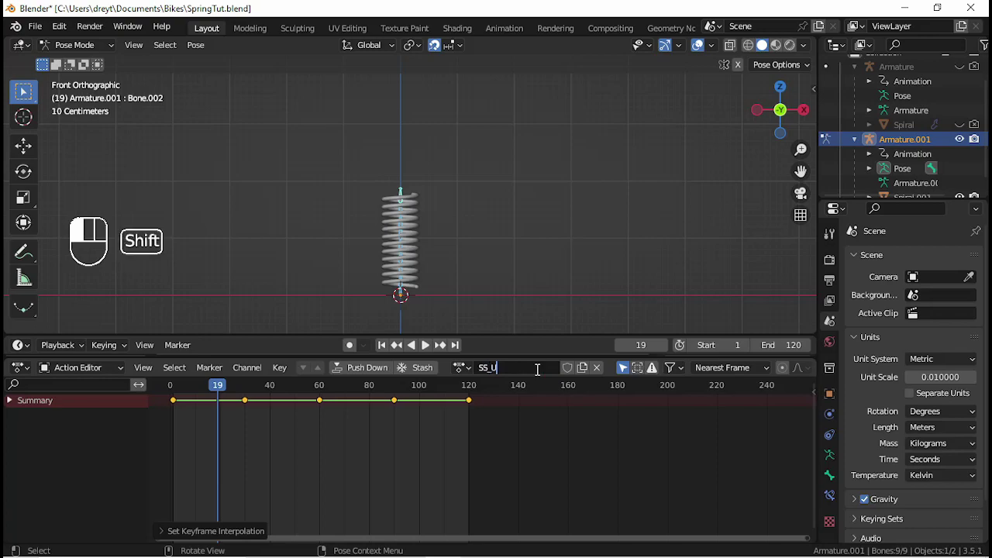
{"action": "type", "text": "E5"}
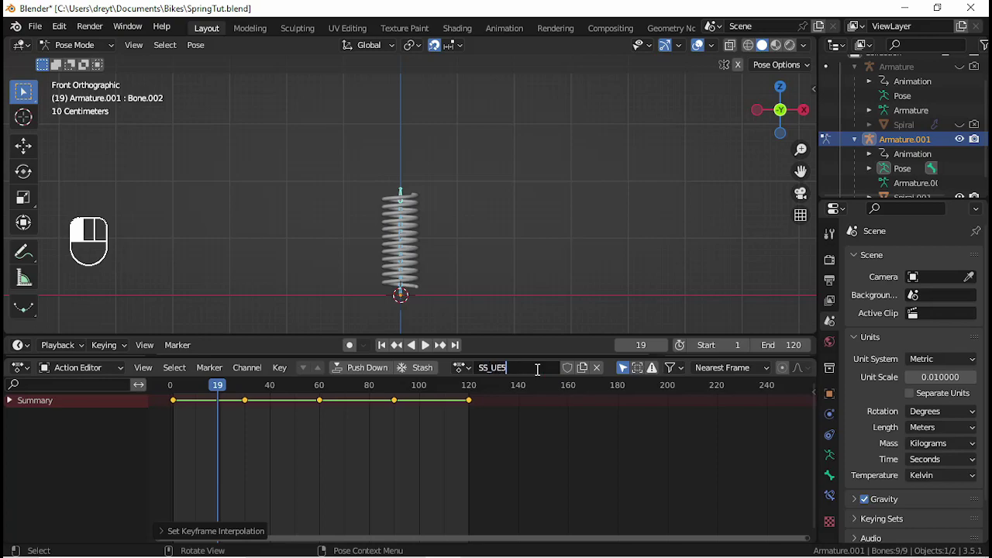
{"action": "left_click", "coordinate": [537, 375]}
- Create a copy of the SS_UE5 action, return to frame 1 and delete all of the copy's keyframes
{"action": "left_click", "coordinate": [582, 369]}
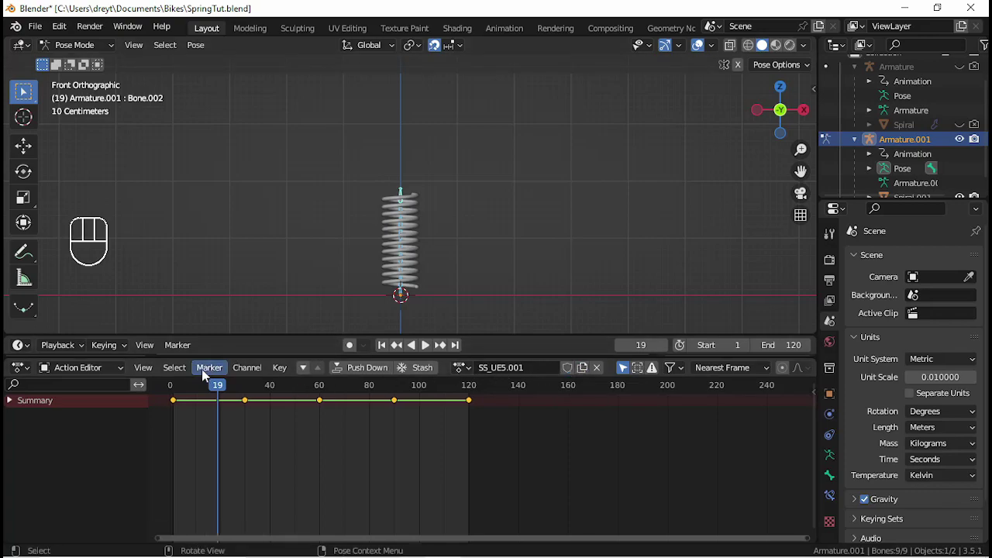
{"action": "left_click", "coordinate": [381, 345]}
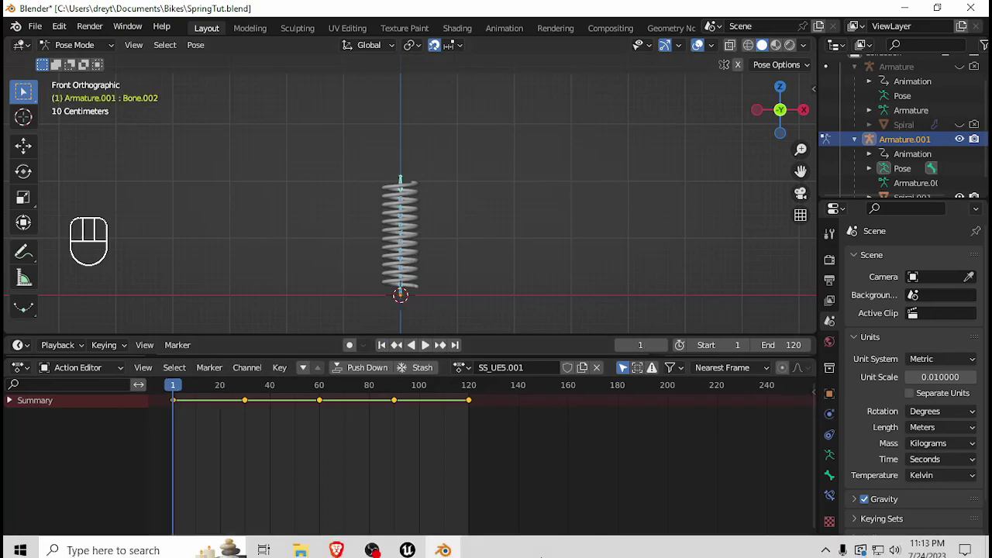
{"action": "key", "text": "Delete"}
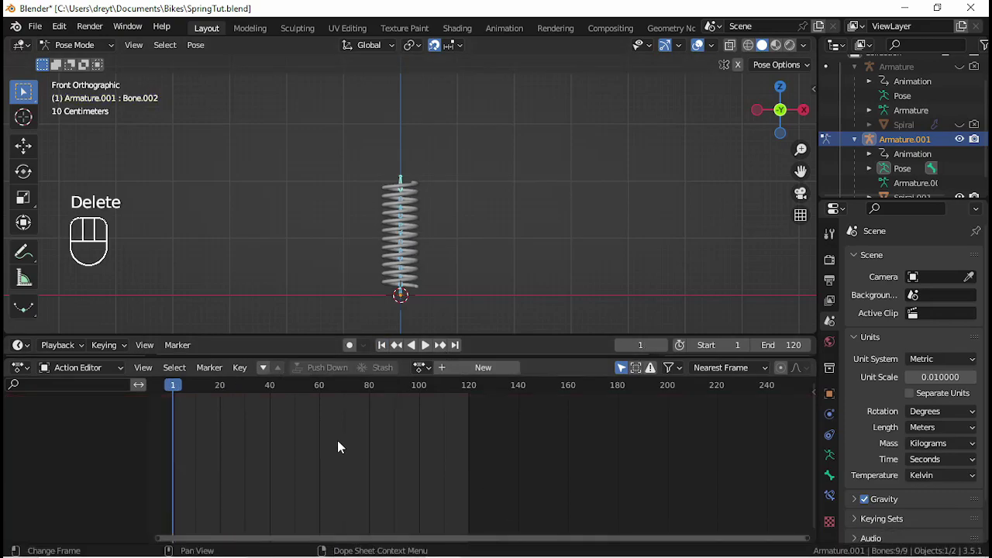
- Assign the SS_UE5.001 action to the armature and insert a Location & Rotation keyframe for all bones at frame 1
{"action": "left_click", "coordinate": [420, 368]}
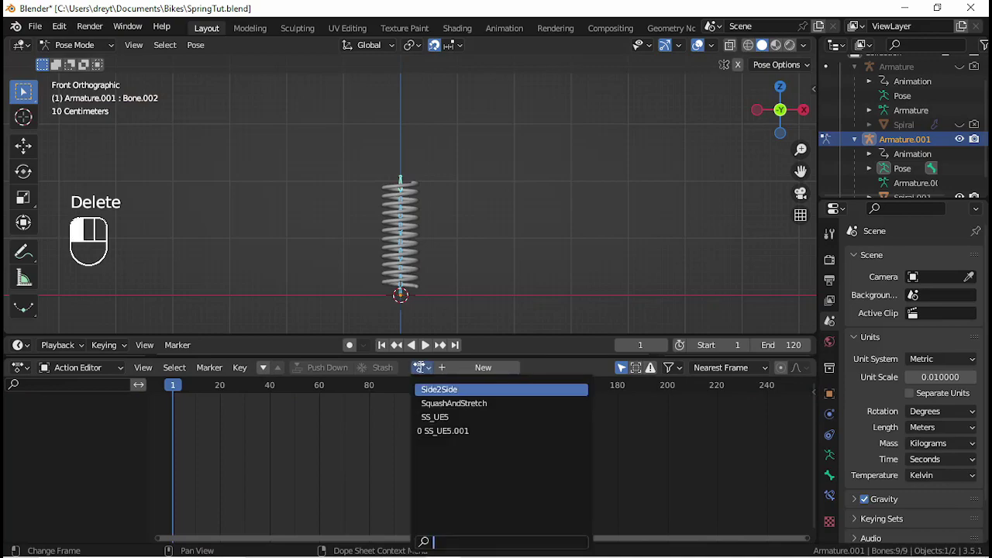
{"action": "left_click", "coordinate": [447, 431]}
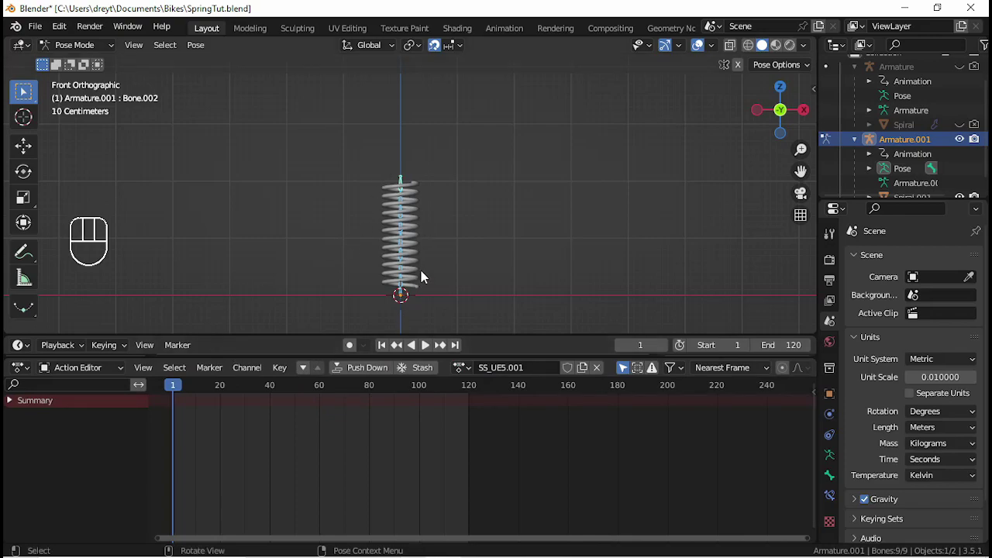
{"action": "key", "text": "i"}
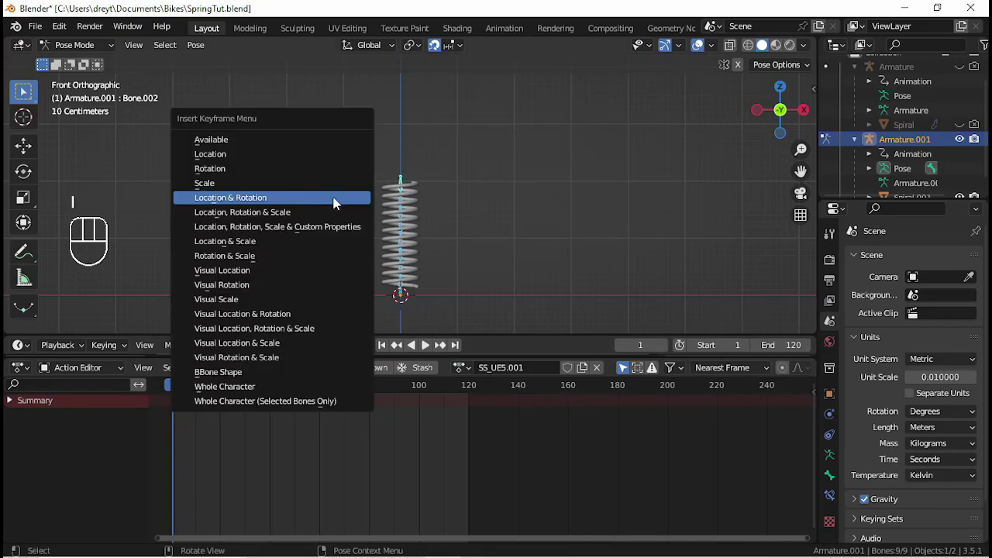
{"action": "left_click", "coordinate": [335, 203]}
- Add an Inverse Kinematics constraint to the topmost bone, targeting the spring's lowest coil bone, and open its bone constraint settings
{"action": "scroll", "coordinate": [397, 287], "scroll_direction": "up", "scroll_amount": 2}
{"action": "middle_click_drag", "start_coordinate": [396, 287], "coordinate": [379, 276], "text": "shift"}
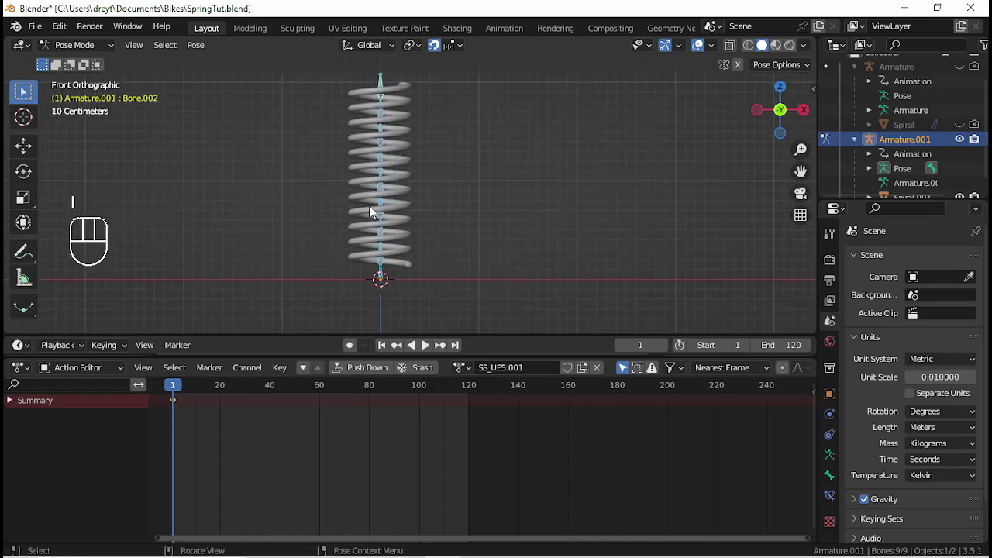
{"action": "left_click", "coordinate": [381, 256]}
{"action": "left_click", "coordinate": [379, 89], "text": "shift"}
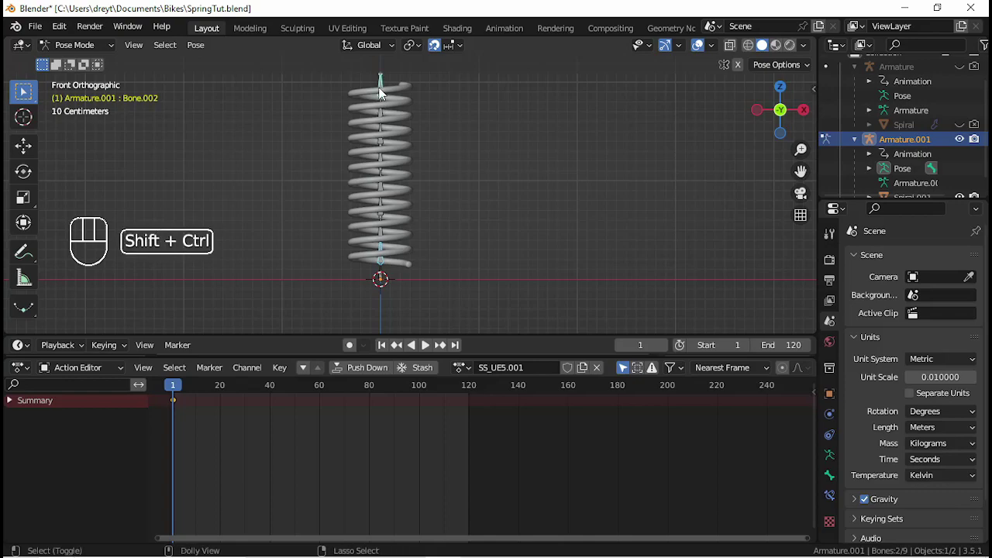
{"action": "key", "text": "shift+ctrl+c"}
{"action": "left_click", "coordinate": [356, 114]}
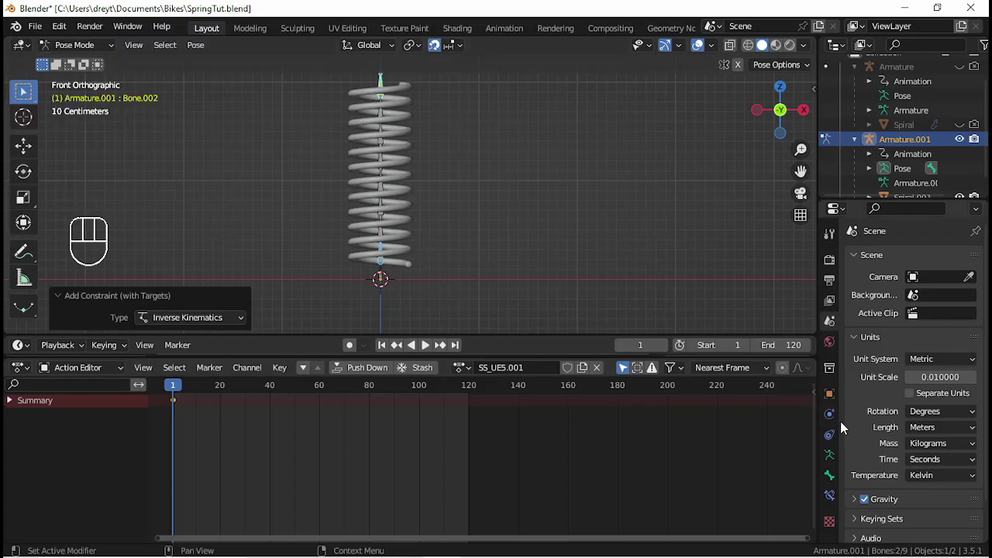
{"action": "left_click", "coordinate": [830, 493]}
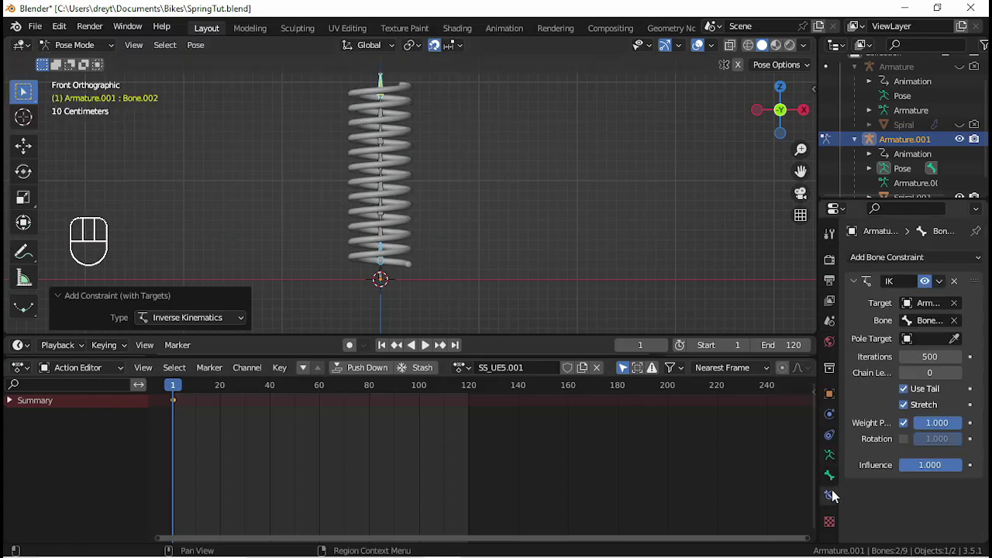
- Try an iteration count of 8 on the Inverse Kinematics constraint and undo the change
{"action": "left_click", "coordinate": [919, 357]}
{"action": "type", "text": "8"}
{"action": "key", "text": "Return"}
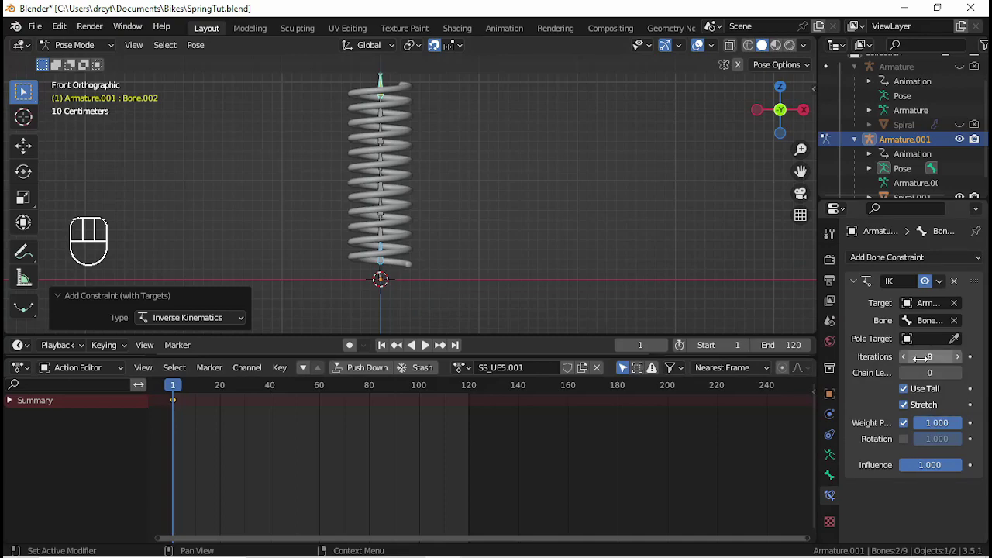
{"action": "key", "text": "ctrl+z"}
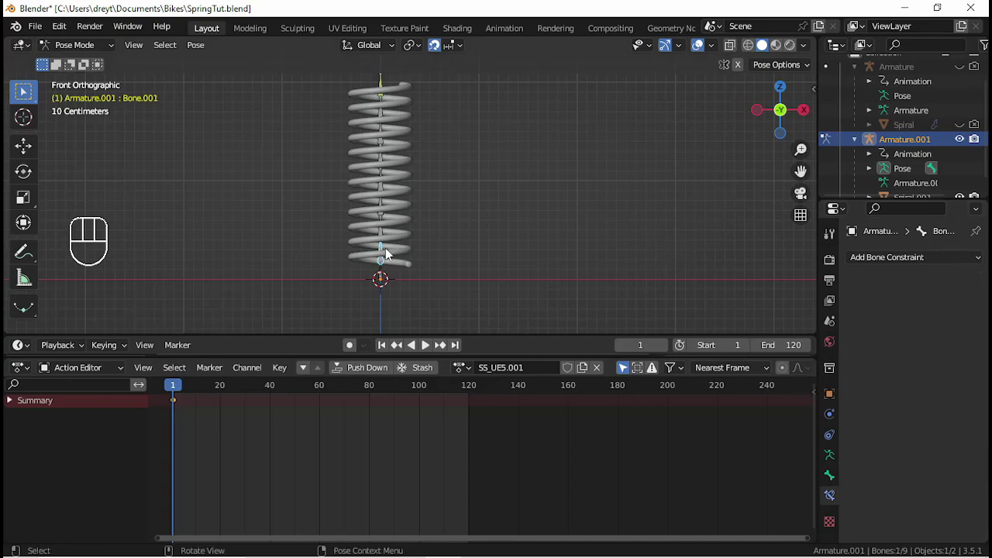
- Try rotating the spring's lowest coil bone and the bone above it, cancelling both rotations
{"action": "key", "text": "r"}
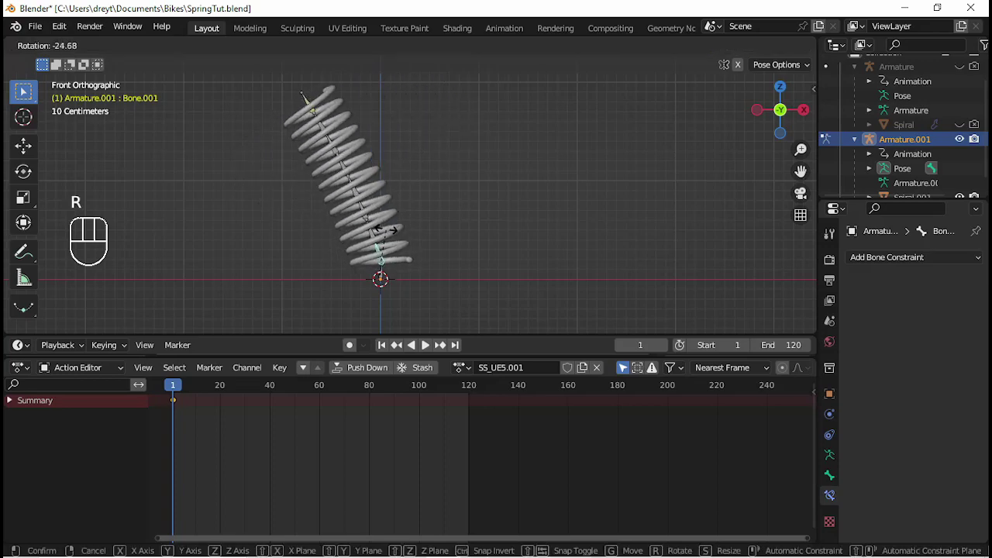
{"action": "right_click", "coordinate": [384, 229]}
{"action": "left_click", "coordinate": [385, 227]}
{"action": "key", "text": "r"}
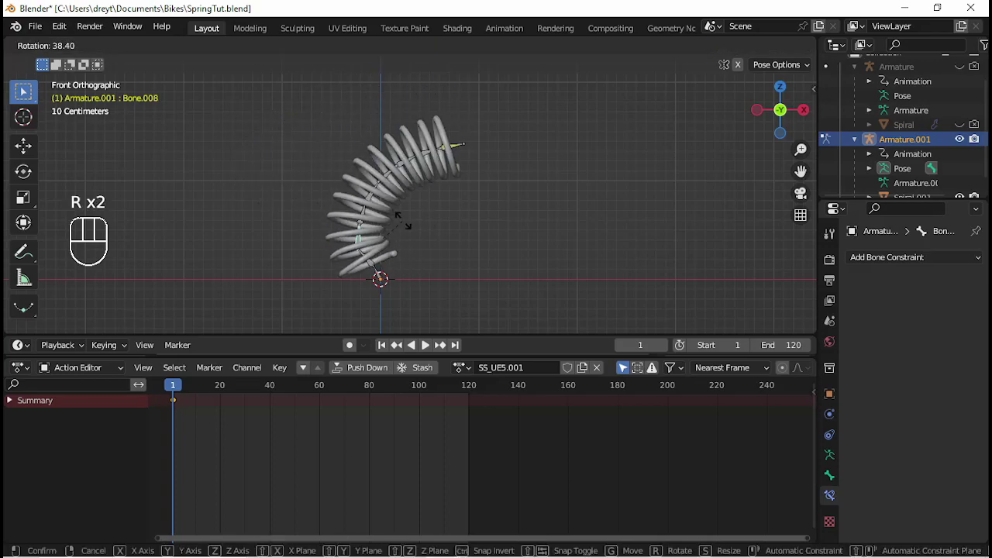
{"action": "right_click", "coordinate": [385, 220]}
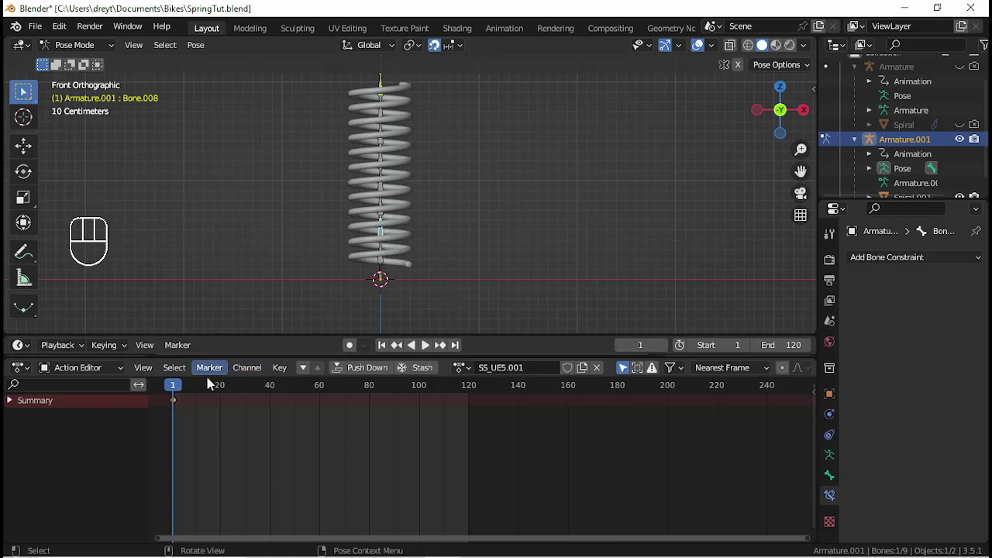
- At frame 30, rotate the spring's lowest coil bone by -30° and select the bone above it
{"action": "left_click_drag", "start_coordinate": [178, 391], "coordinate": [246, 399]}
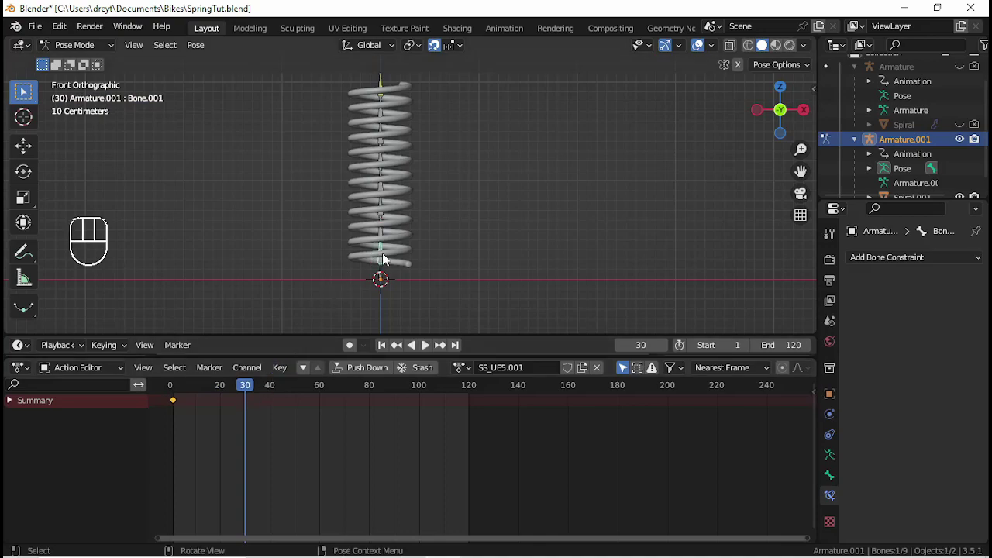
{"action": "key", "text": "r"}
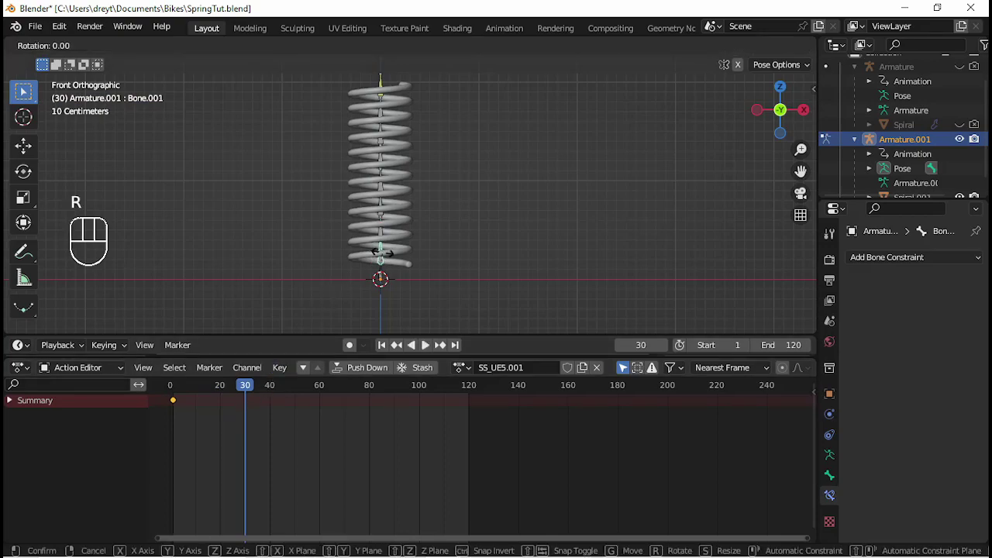
{"action": "key", "text": "KP_Subtract"}
{"action": "key", "text": "KP_3"}
{"action": "key", "text": "KP_0"}
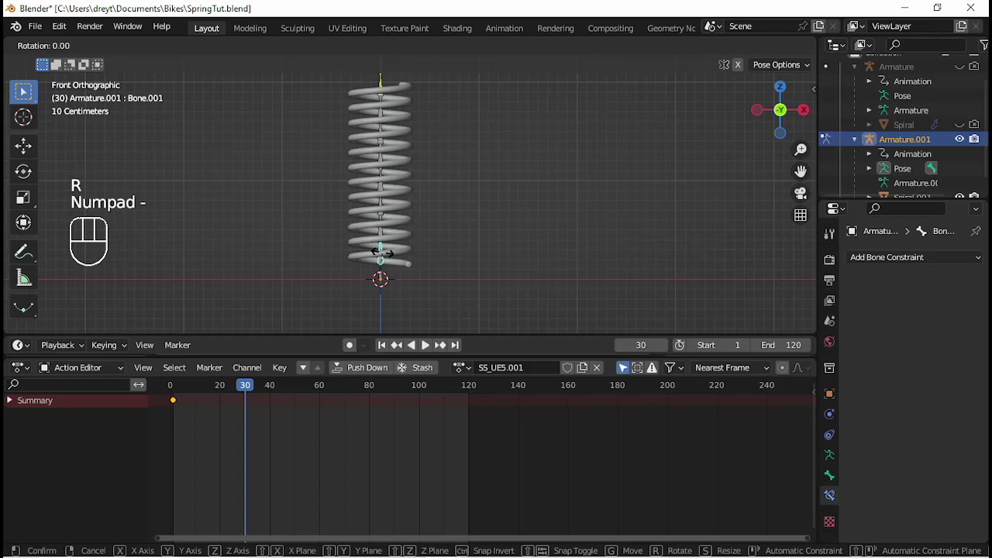
{"action": "key", "text": "KP_Enter"}
{"action": "left_click", "coordinate": [369, 229]}
{"action": "key", "text": "r"}
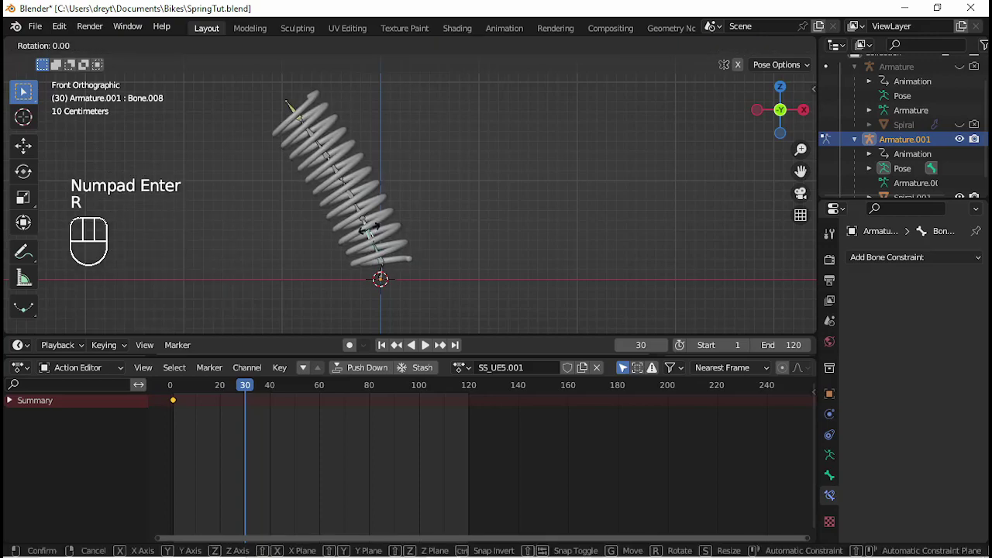
{"action": "key", "text": "KP_1"}
{"action": "key", "text": "KP_0"}
{"action": "key", "text": "Escape"}
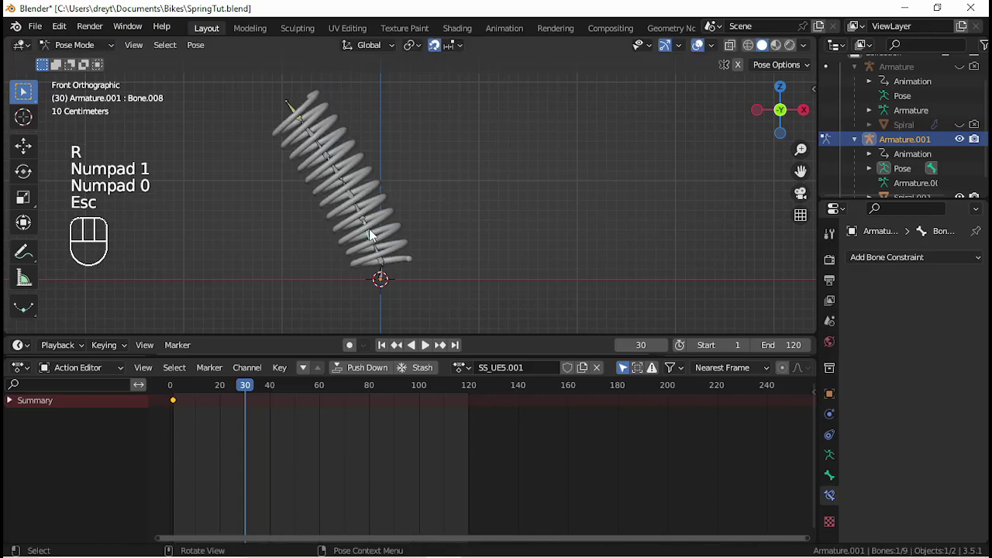
- Rotate the selected bone above the lowest coil bone by -10°
{"action": "key", "text": "r"}
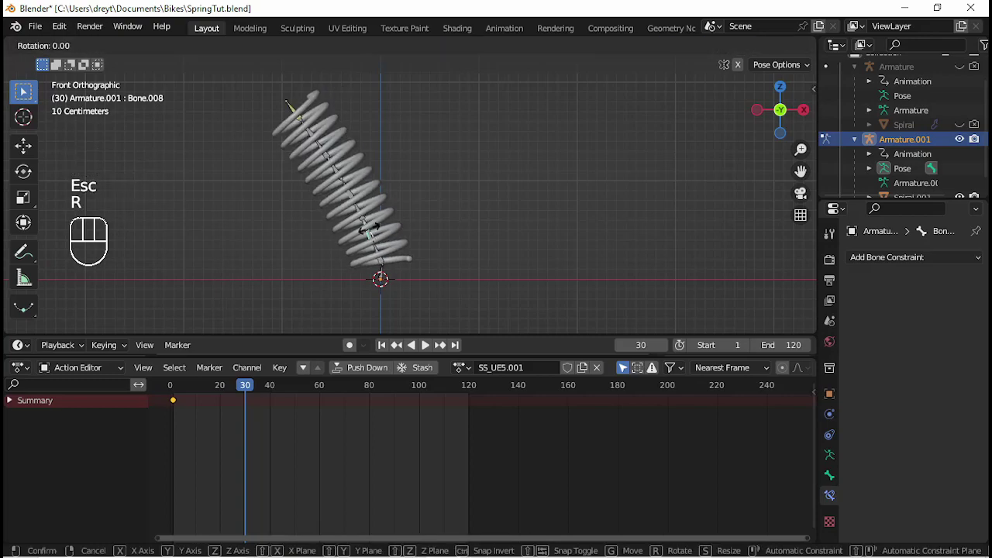
{"action": "key", "text": "KP_Subtract"}
{"action": "key", "text": "KP_1"}
{"action": "key", "text": "KP_0"}
{"action": "key", "text": "KP_Enter"}
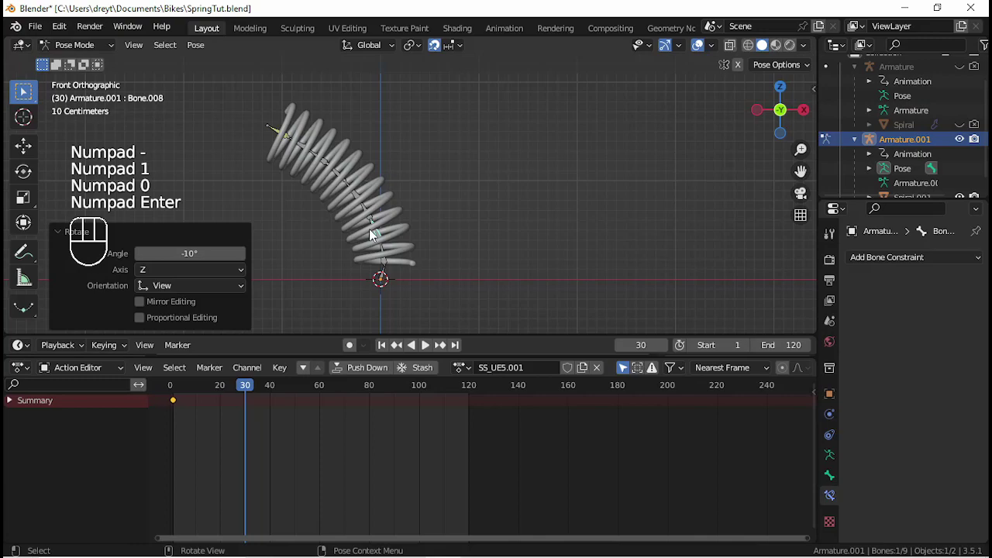
- Insert a Location & Rotation keyframe for all bones at frame 30 and duplicate the frame 1 keyframe to frame 60
{"action": "key", "text": "a"}
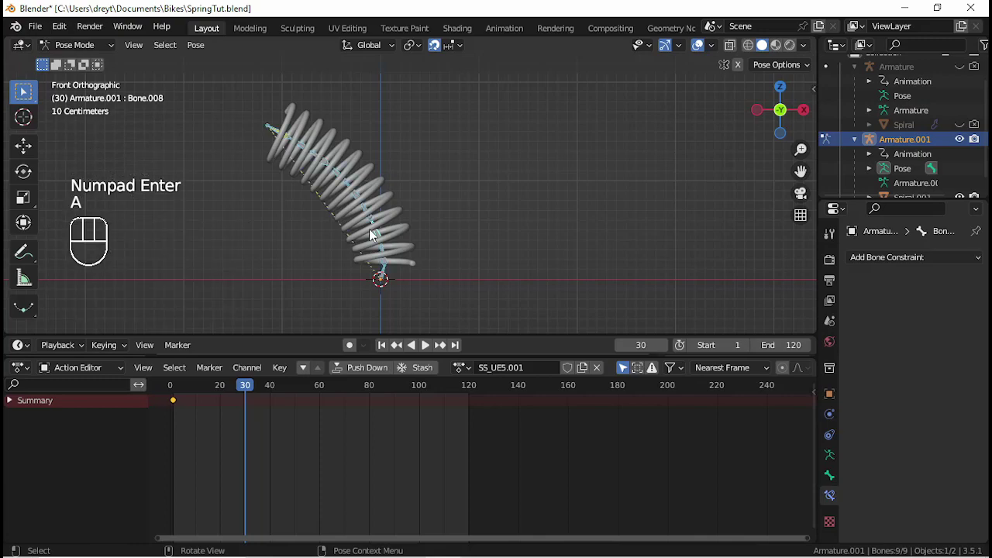
{"action": "key", "text": "i"}
{"action": "left_click", "coordinate": [369, 229]}
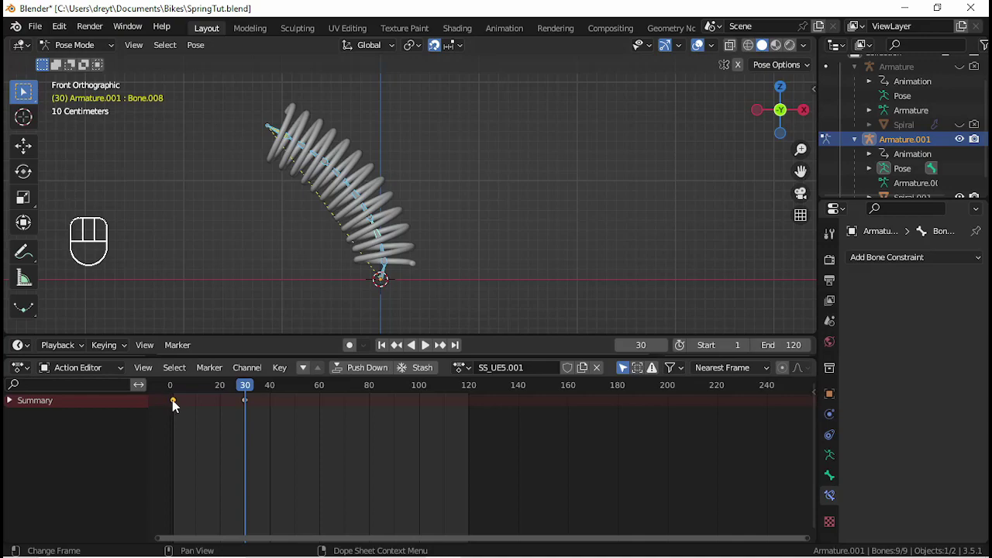
{"action": "key", "text": "shift+d"}
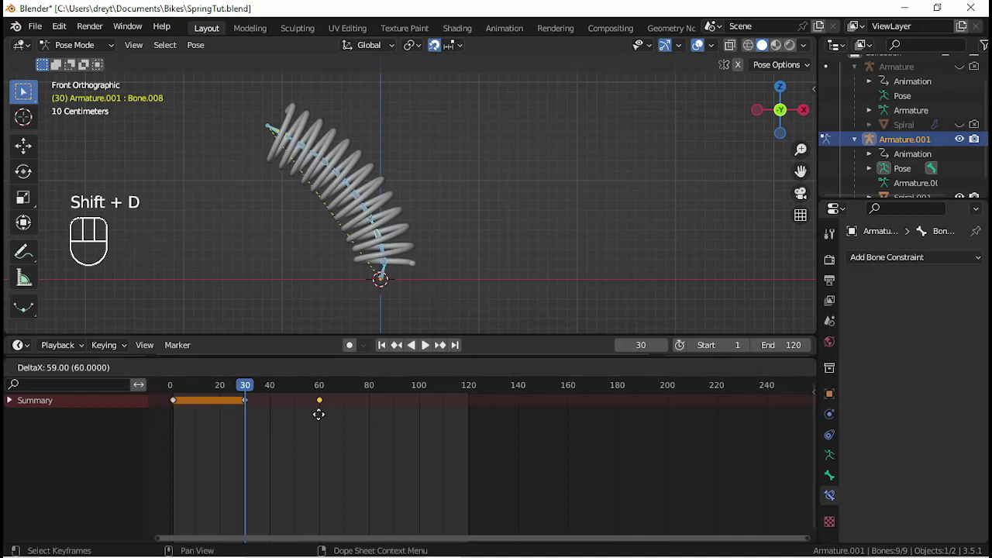
{"action": "left_click", "coordinate": [319, 415]}
- At frame 90, rotate the spring's lowest coil bone by 30°
{"action": "left_click_drag", "start_coordinate": [255, 388], "coordinate": [395, 411]}
{"action": "left_click", "coordinate": [376, 256]}
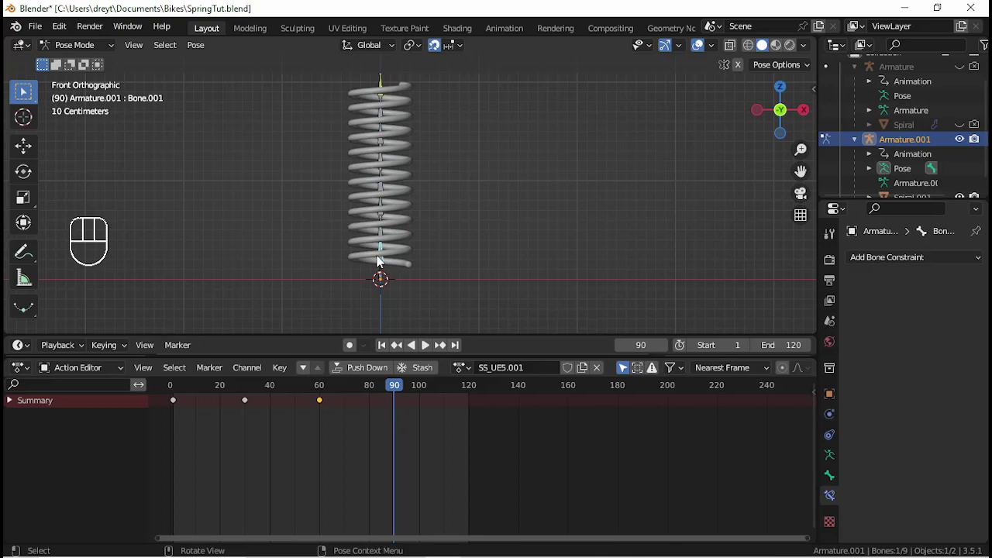
{"action": "key", "text": "r"}
{"action": "key", "text": "KP_3"}
{"action": "key", "text": "KP_0"}
{"action": "key", "text": "KP_Enter"}
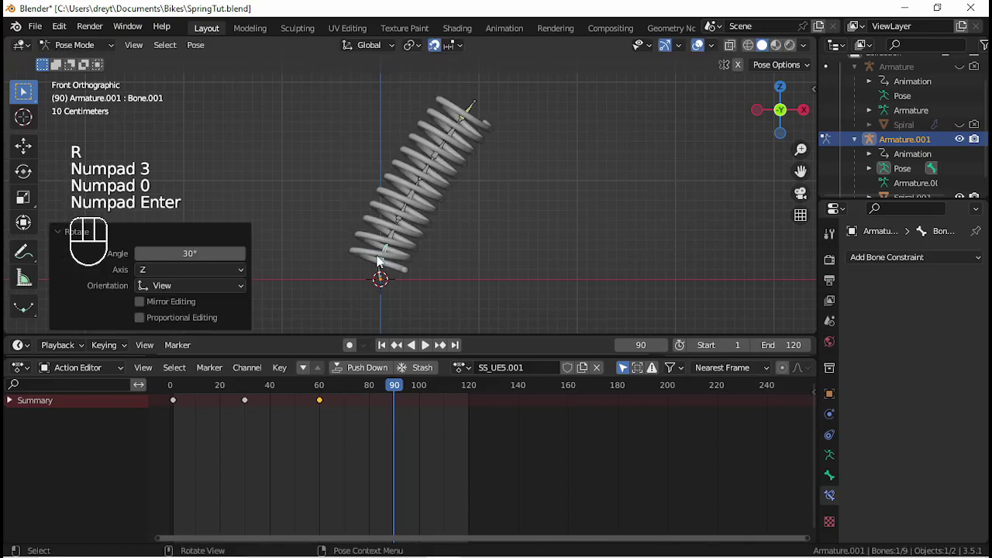
- Rotate the bone above the lowest coil bone by 10° at frame 90
{"action": "left_click", "coordinate": [393, 228]}
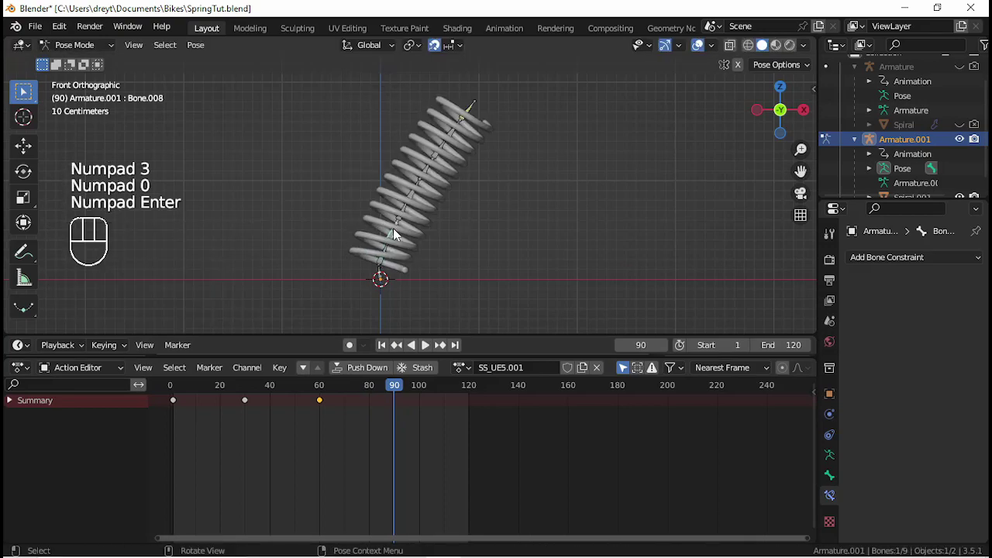
{"action": "key", "text": "r"}
{"action": "key", "text": "KP_1"}
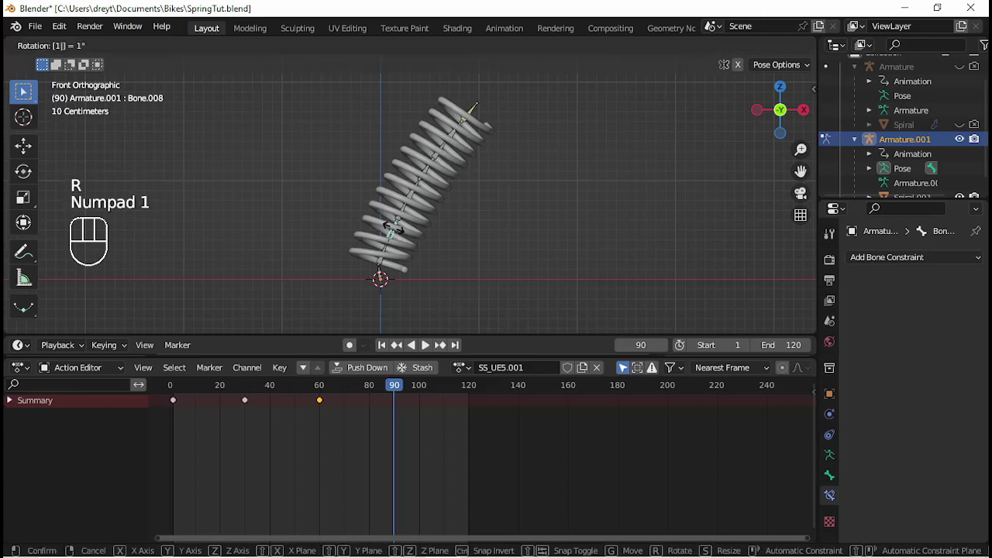
{"action": "key", "text": "KP_0"}
{"action": "key", "text": "KP_Enter"}
- Insert a Location & Rotation keyframe for all bones at frame 90 and duplicate the frame 60 keyframe to frame 120
{"action": "key", "text": "a"}
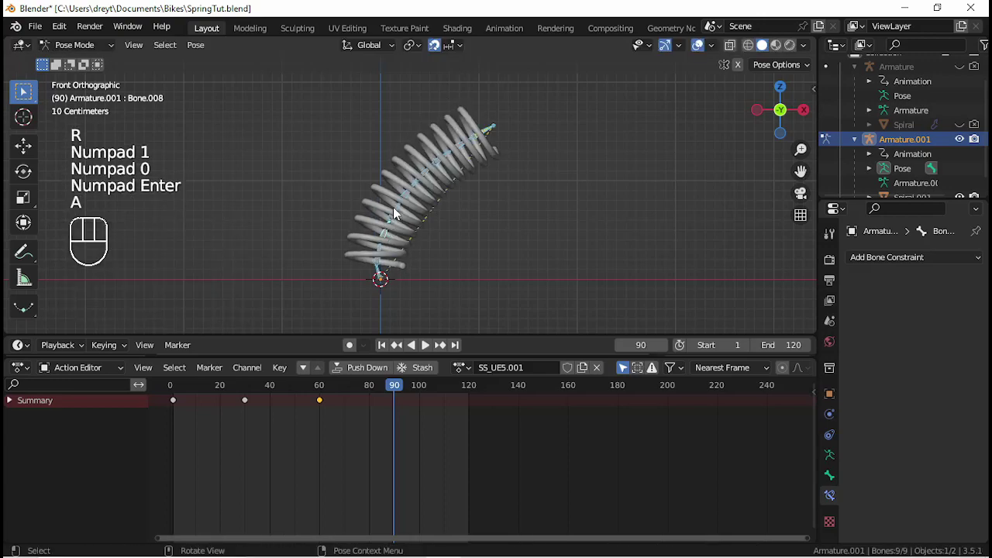
{"action": "key", "text": "i"}
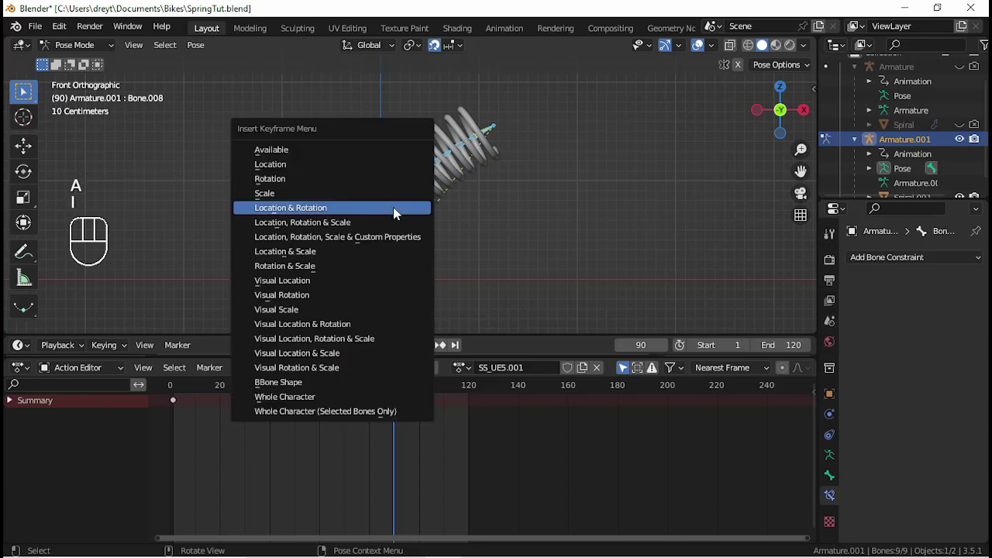
{"action": "left_click", "coordinate": [392, 207]}
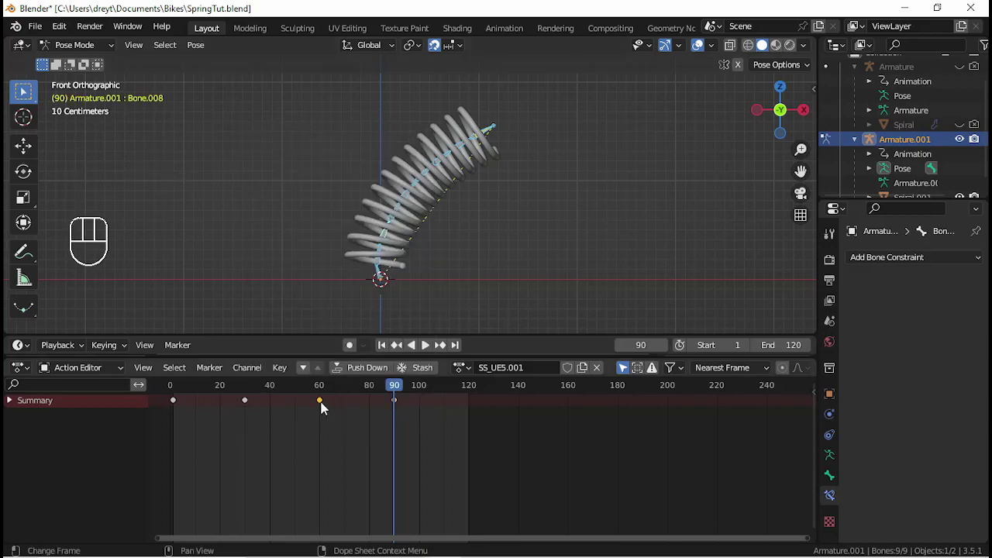
{"action": "key", "text": "shift+d"}
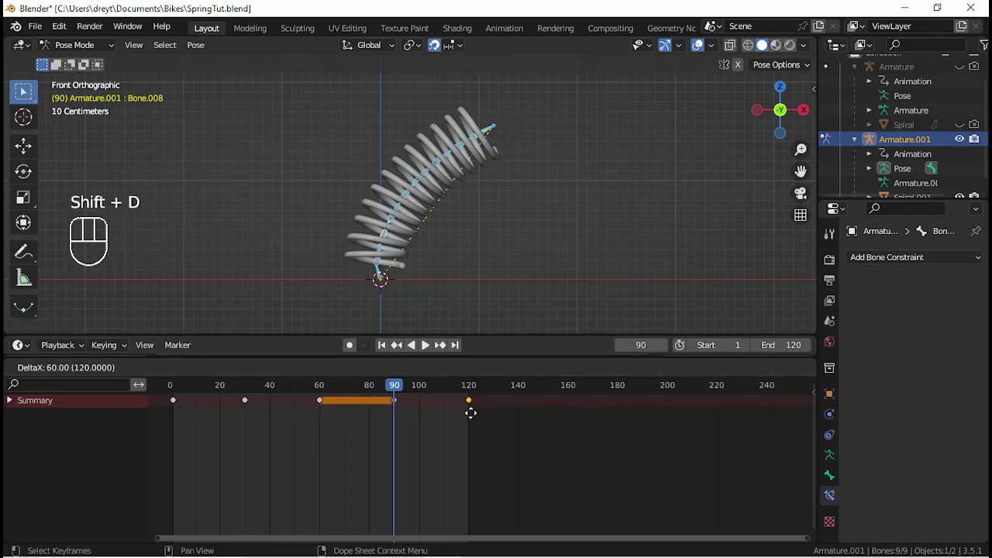
{"action": "left_click", "coordinate": [471, 413]}
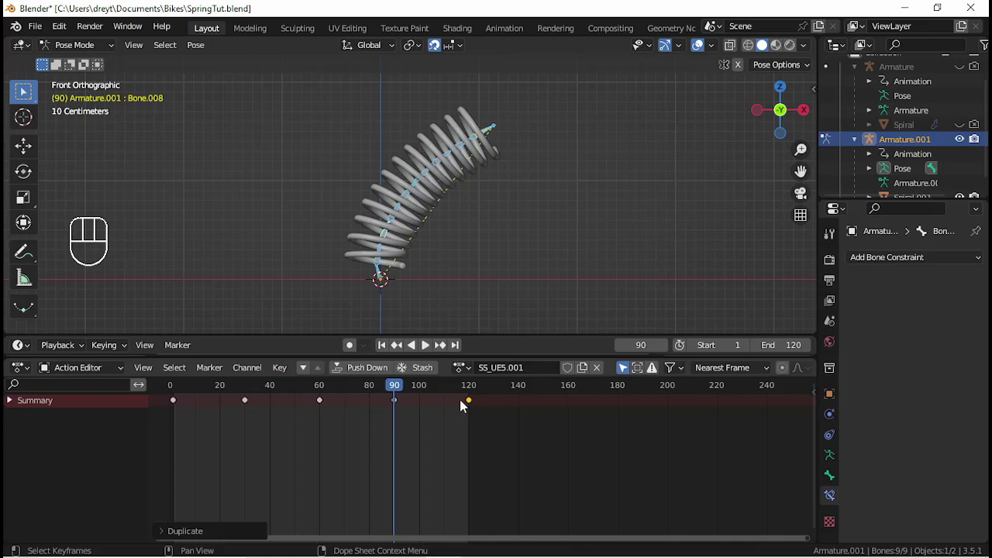
- Set the interpolation mode of all the action's keyframes to Linear
{"action": "left_click", "coordinate": [348, 416]}
{"action": "key", "text": "a"}
{"action": "right_click", "coordinate": [348, 416]}
{"action": "mouse_move", "coordinate": [349, 418]}
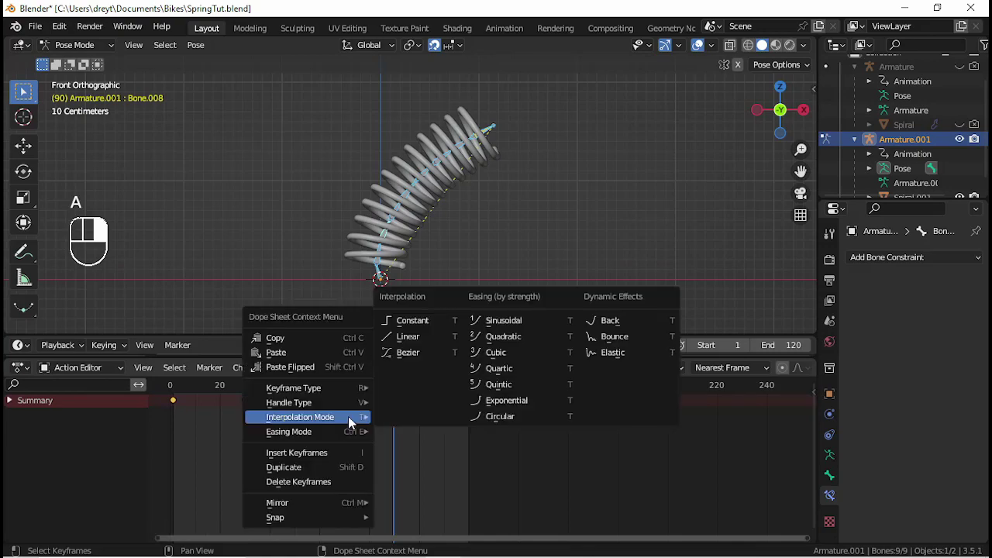
{"action": "left_click", "coordinate": [430, 338]}
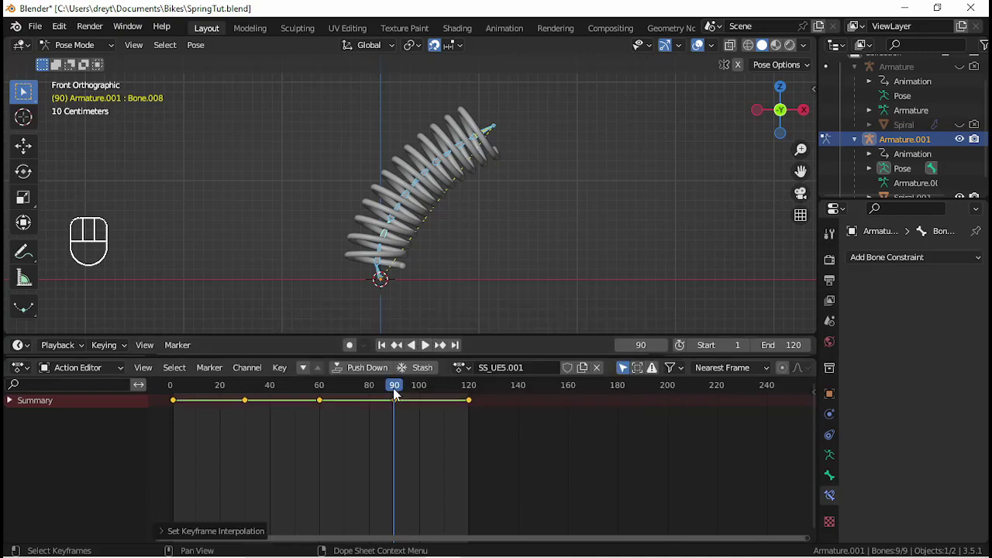
- Play back the spring's bending animation and return to frame 1
{"action": "key", "text": "space"}
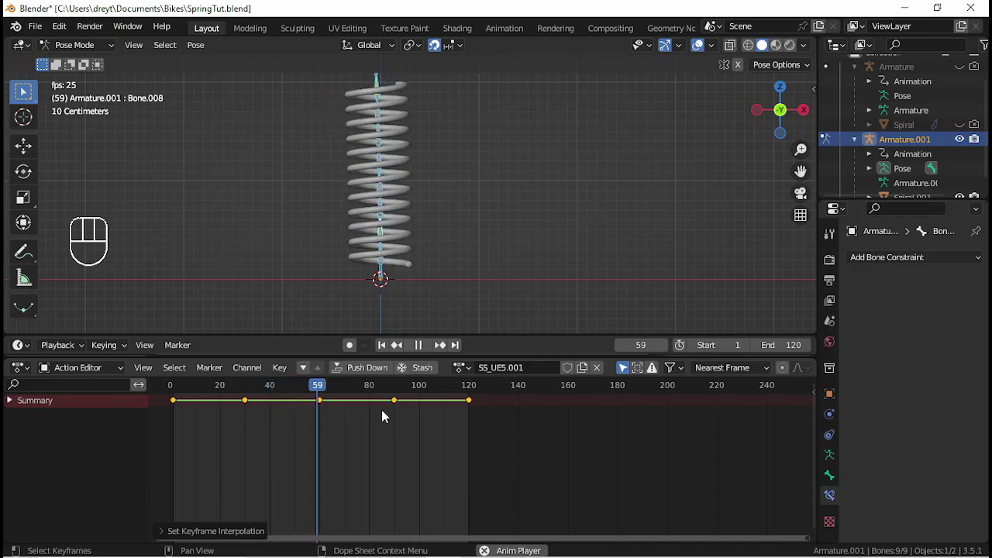
{"action": "double_click", "coordinate": [482, 369]}
{"action": "key", "text": "BackSpace"}
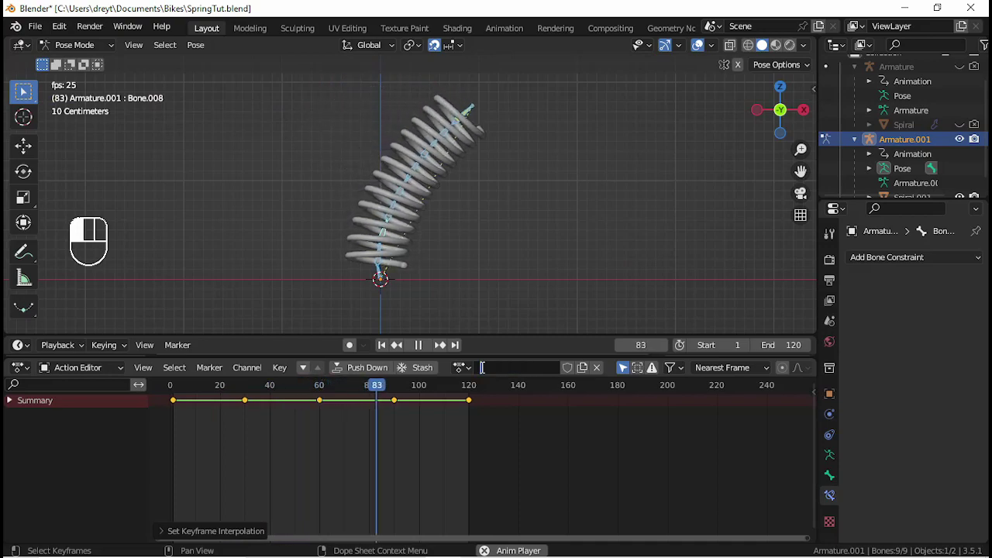
{"action": "type", "text": "SS_UE5.001"}
{"action": "key", "text": "Return"}
{"action": "key", "text": "space"}
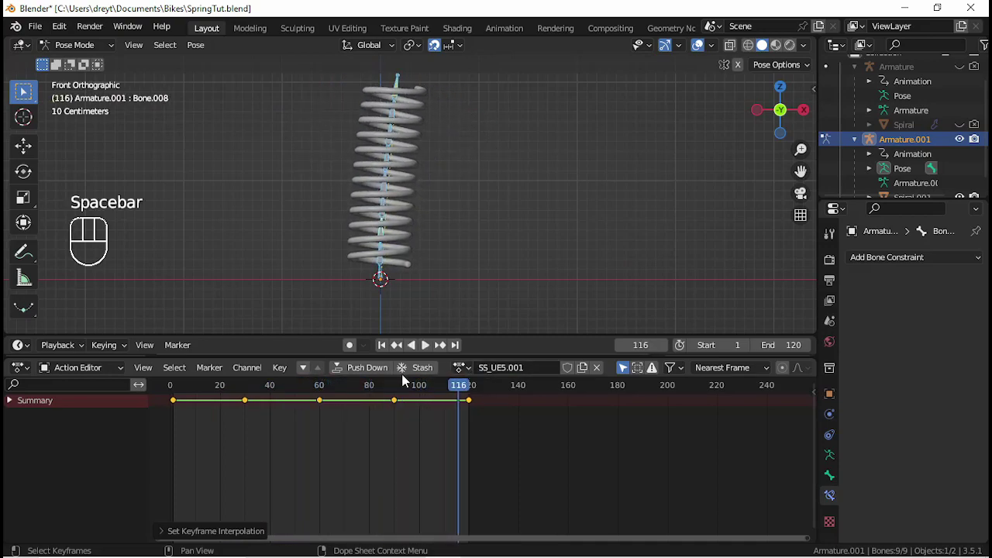
{"action": "left_click", "coordinate": [382, 345]}
- Rename the SS_UE5.001 action as S2S_UE5 and save the Blender file
{"action": "left_click", "coordinate": [489, 371]}
{"action": "left_click", "coordinate": [489, 368]}
{"action": "left_click_drag", "start_coordinate": [504, 367], "coordinate": [583, 364]}
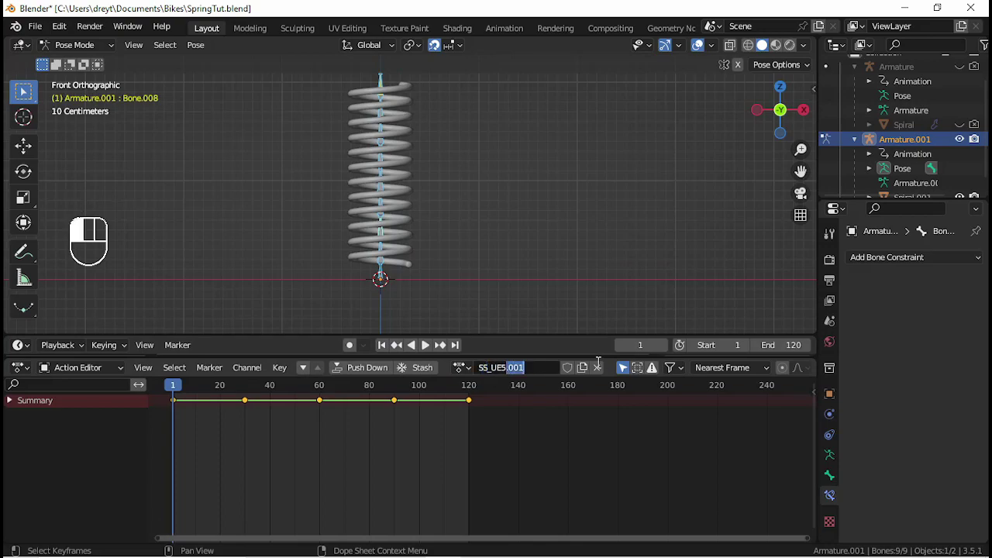
{"action": "key", "text": "BackSpace"}
{"action": "key", "text": "Left"}
{"action": "key", "text": "Left"}
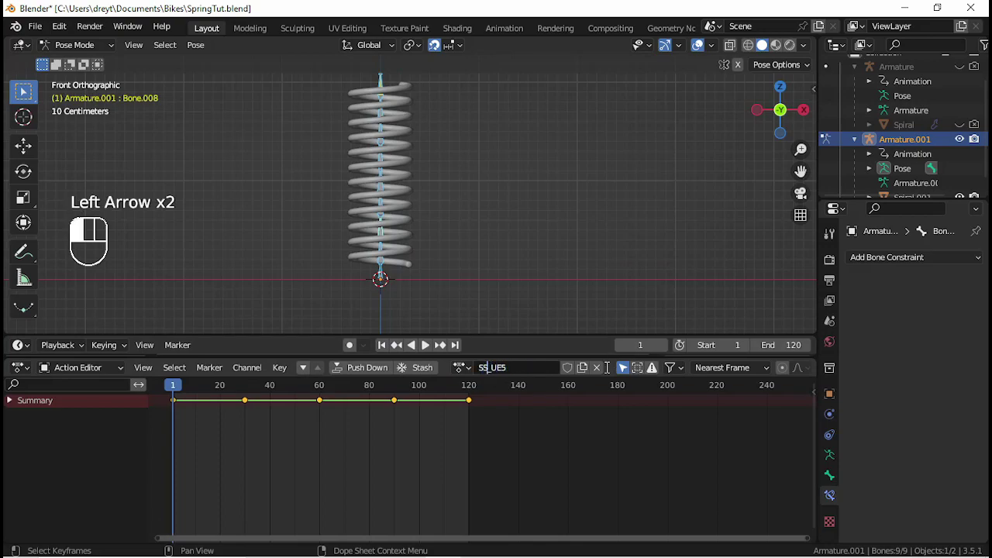
{"action": "type", "text": "2"}
{"action": "left_click", "coordinate": [606, 367]}
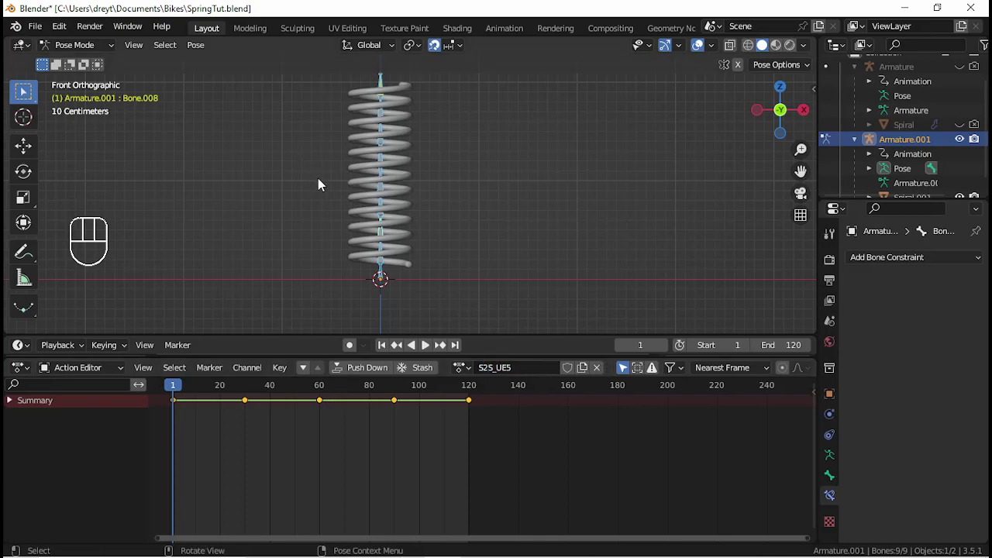
{"action": "key", "text": "ctrl+s"}
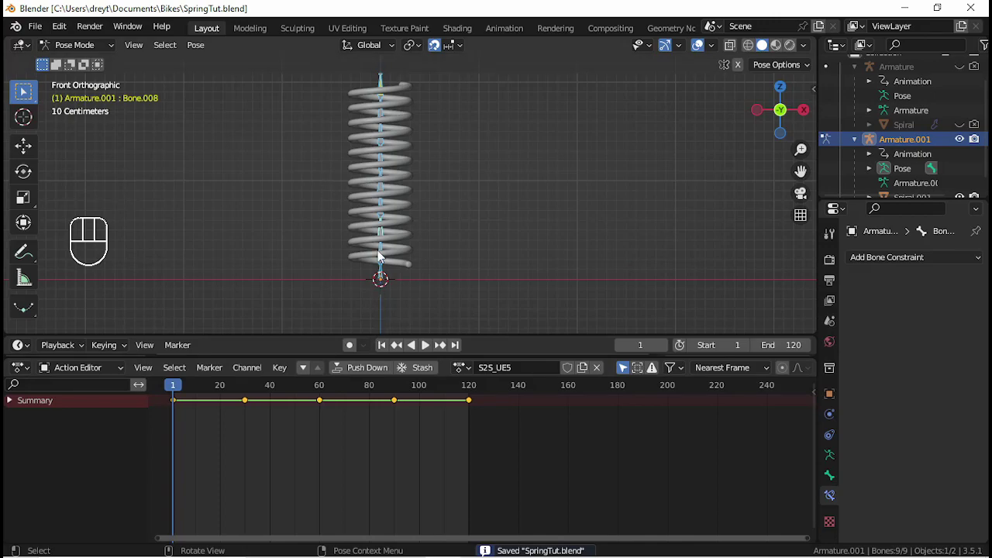
- Switch to Object Mode and select the spring mesh together with its armature
{"action": "key", "text": "ctrl+Tab"}
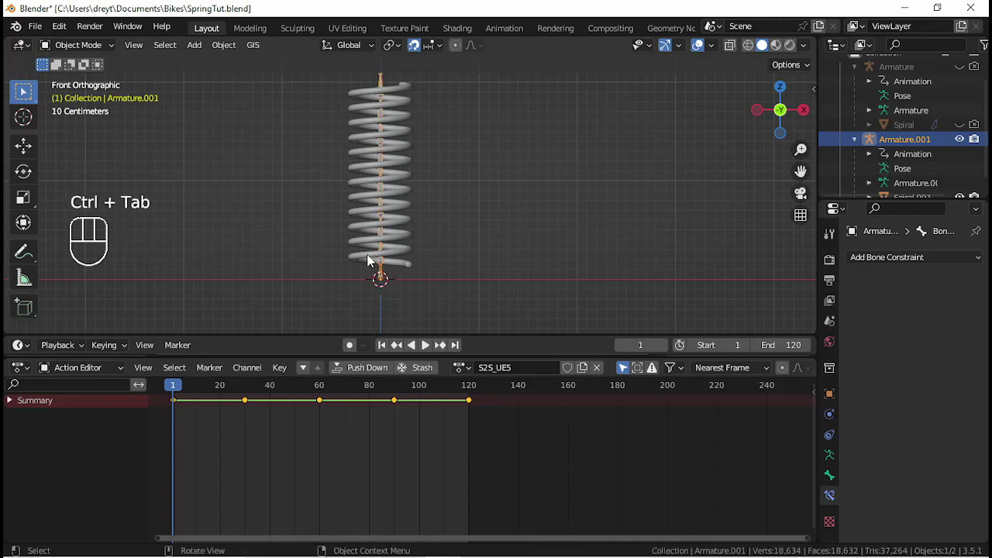
{"action": "left_click", "coordinate": [371, 263]}
{"action": "left_click", "coordinate": [381, 279], "text": "shift"}
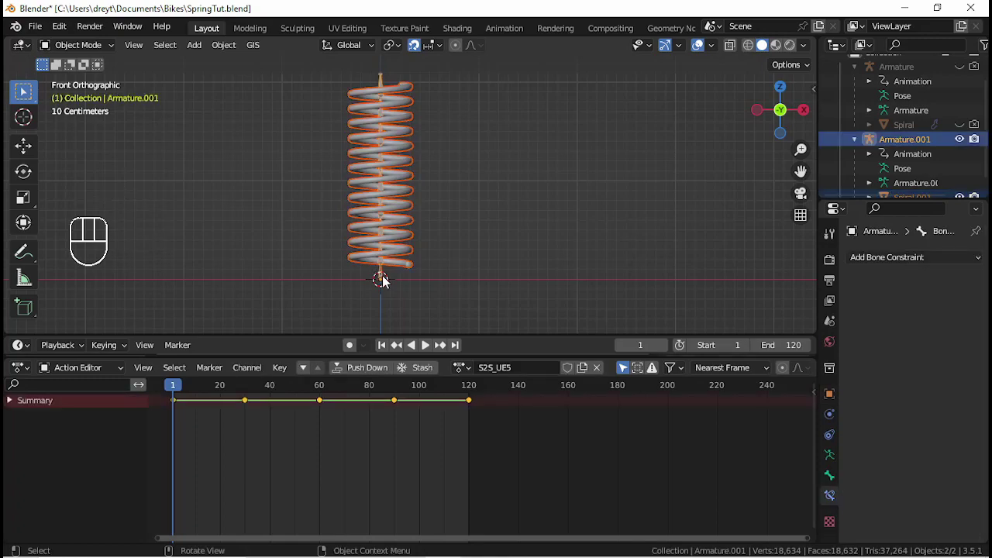
- Start an FBX export limited to selected objects, with only Armature and Mesh as object types
{"action": "left_click", "coordinate": [43, 31]}
{"action": "mouse_move", "coordinate": [61, 235]}
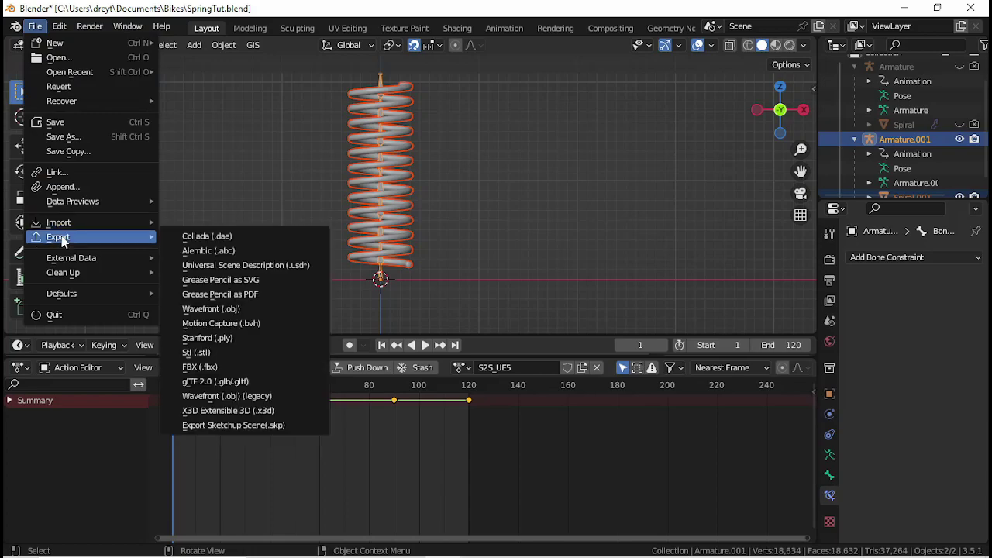
{"action": "left_click", "coordinate": [211, 368]}
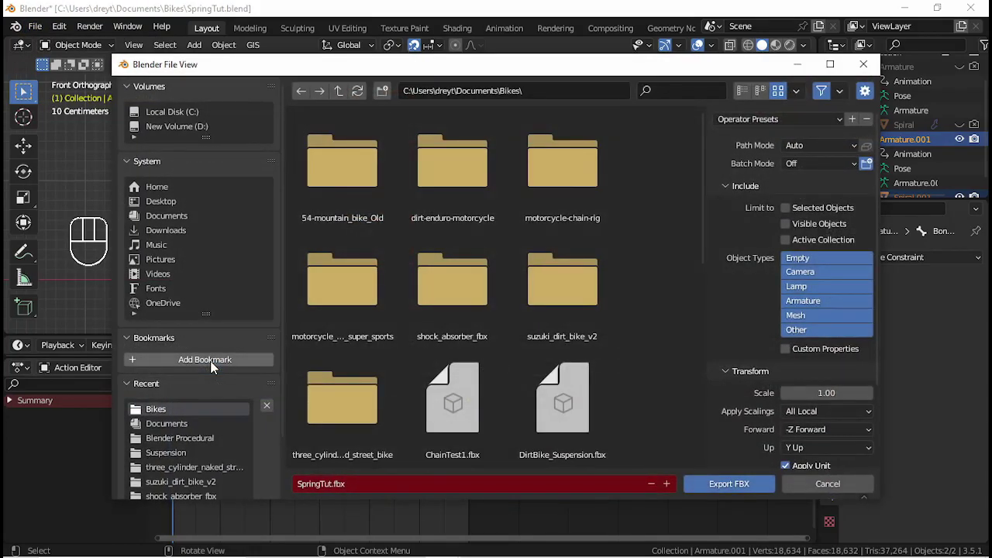
{"action": "left_click", "coordinate": [832, 315]}
{"action": "left_click", "coordinate": [820, 299], "text": "shift"}
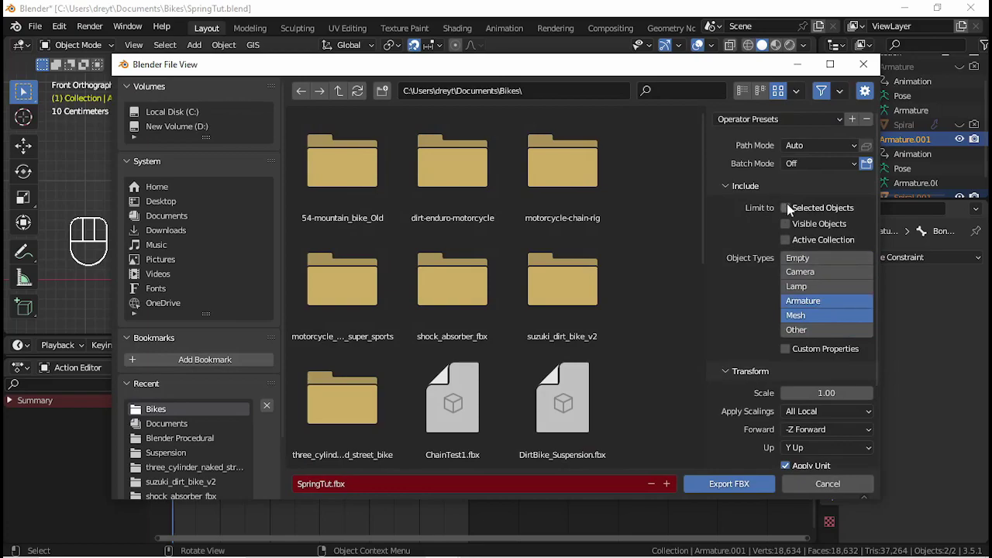
- Set the geometry smoothing of the FBX export to Face
{"action": "scroll", "coordinate": [719, 335], "scroll_direction": "down", "scroll_amount": 3}
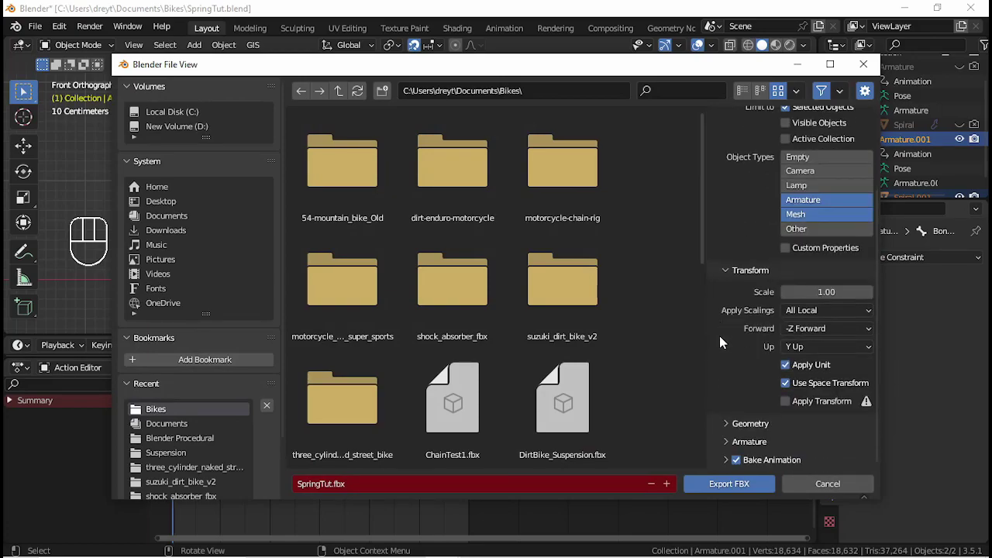
{"action": "left_click", "coordinate": [738, 423]}
{"action": "scroll", "coordinate": [739, 423], "scroll_direction": "down", "scroll_amount": 3}
{"action": "left_click", "coordinate": [808, 330]}
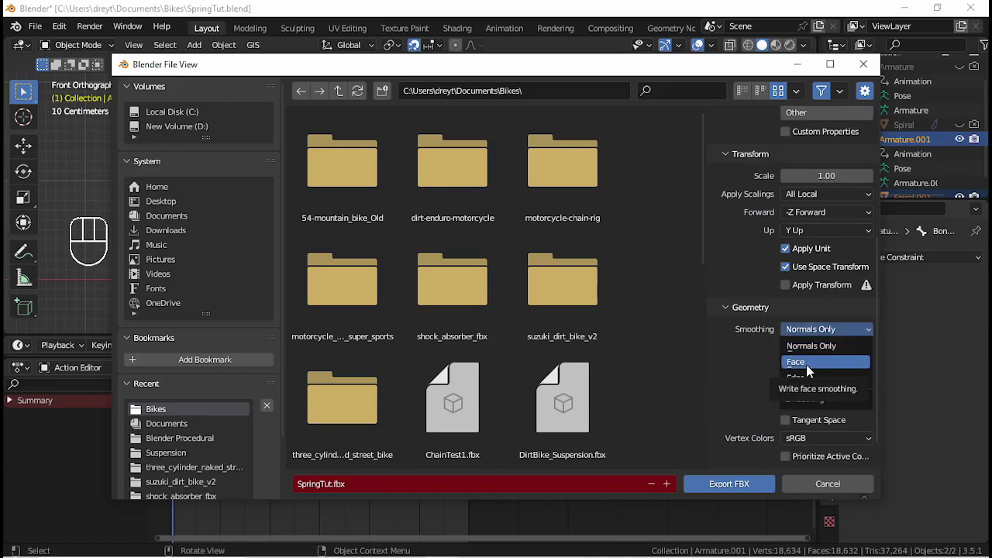
{"action": "left_click", "coordinate": [806, 362]}
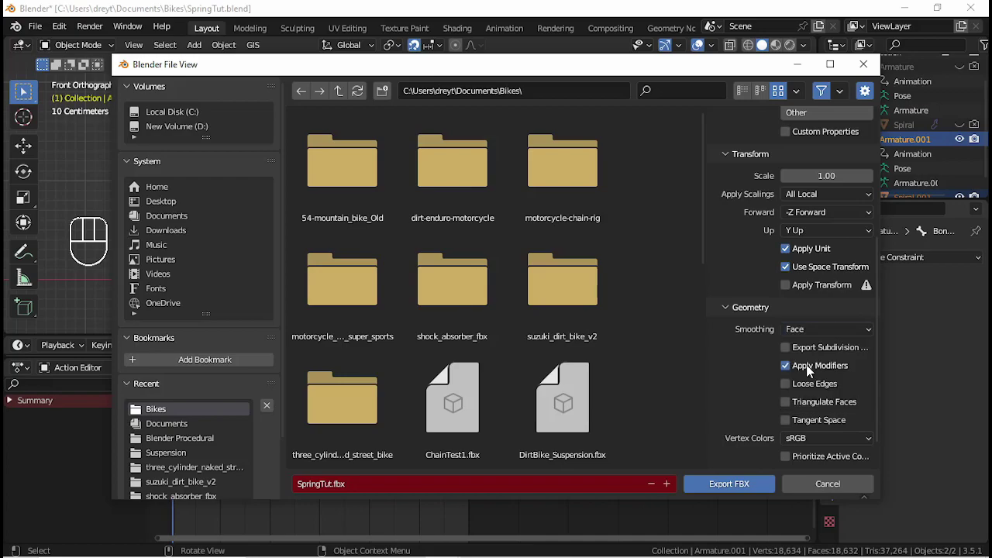
- Review the armature export options and export the spring as SpringTut.fbx to the Bikes folder with Bake Animation enabled
{"action": "scroll", "coordinate": [787, 382], "scroll_direction": "down", "scroll_amount": 2}
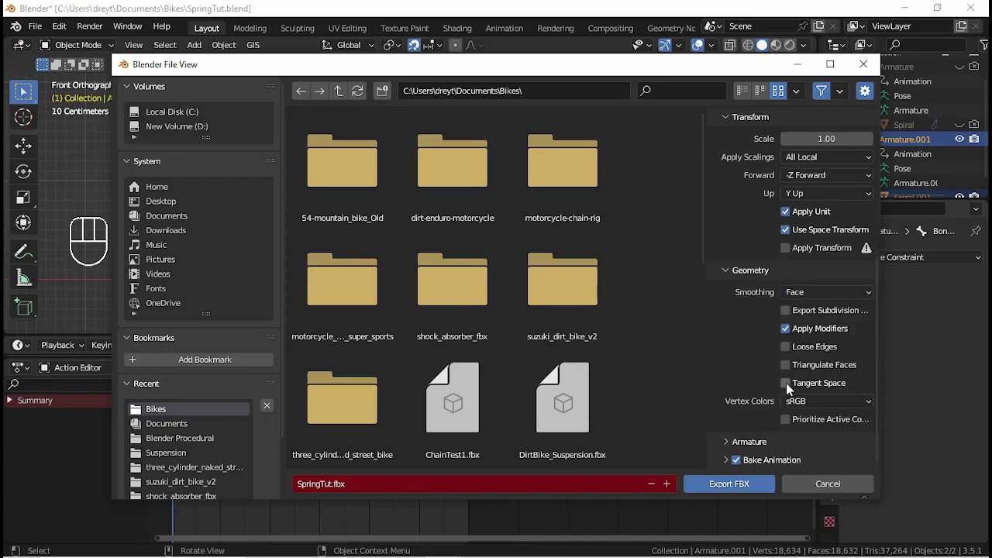
{"action": "left_click", "coordinate": [727, 442]}
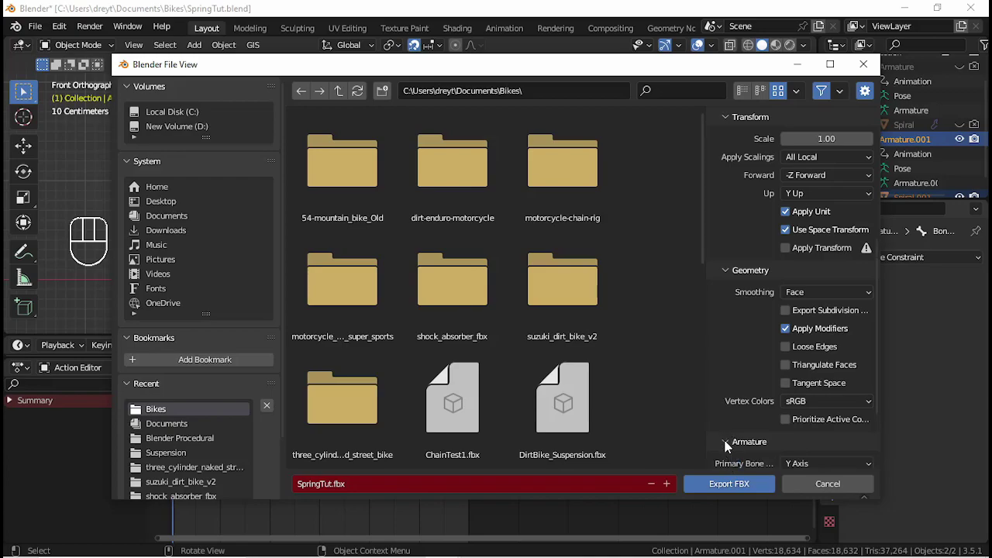
{"action": "scroll", "coordinate": [736, 438], "scroll_direction": "down", "scroll_amount": 5}
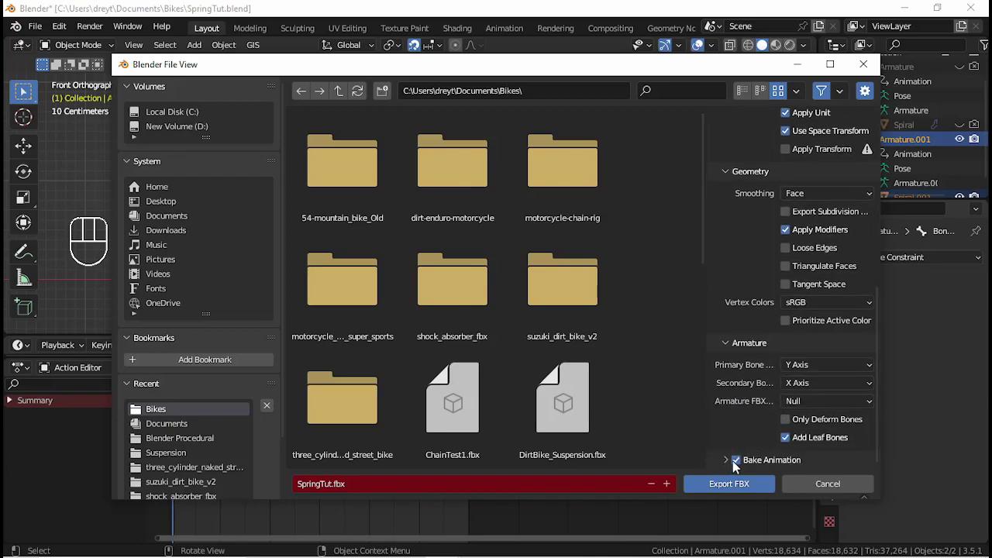
{"action": "left_click", "coordinate": [314, 483]}
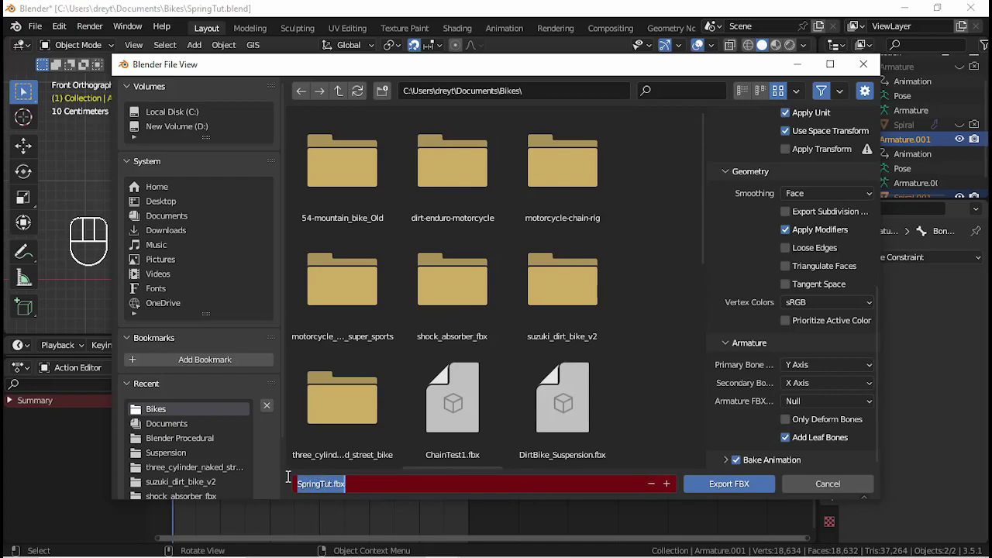
{"action": "left_click", "coordinate": [699, 483]}
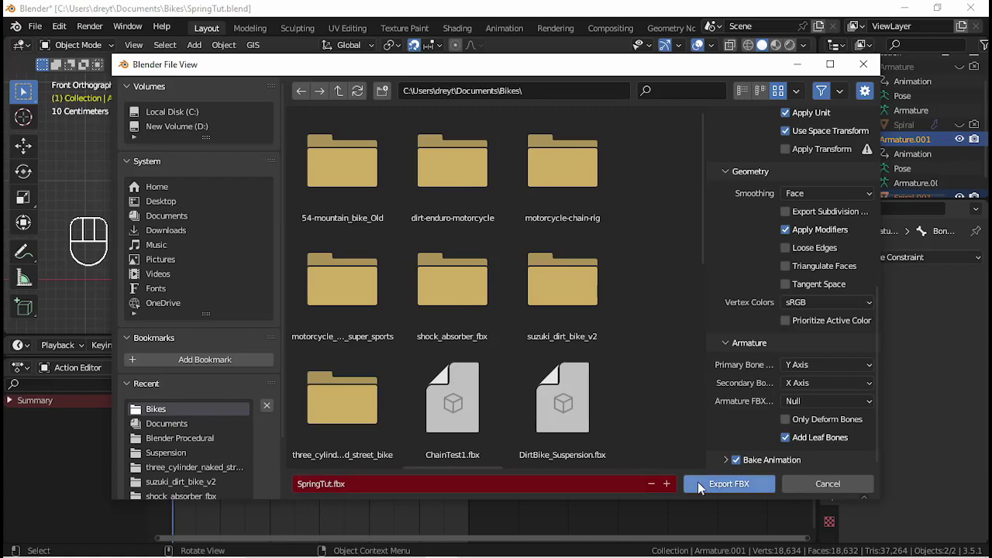
{"action": "left_click", "coordinate": [697, 481]}
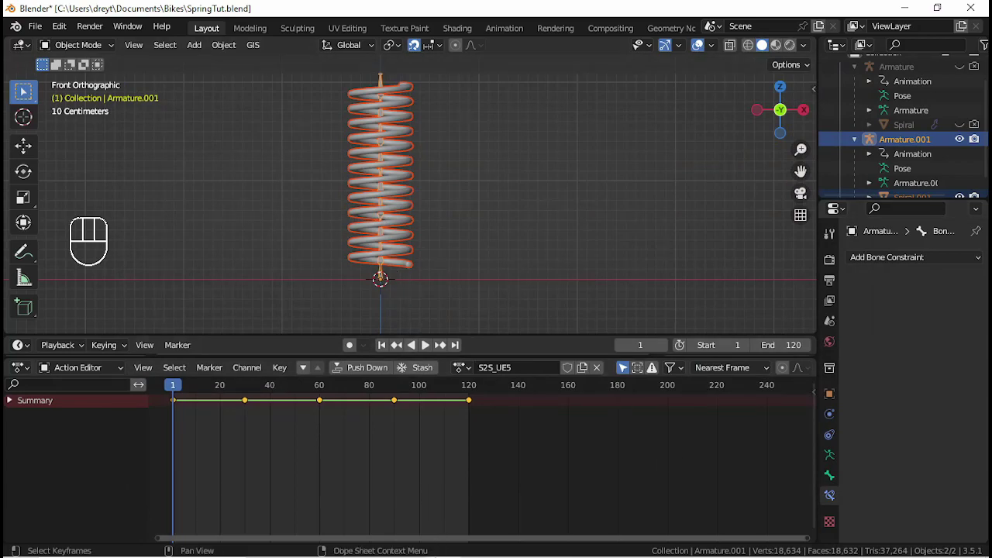
- Switch to the ImportTesting project in Unreal Engine and show the contents of its Springs folder
{"action": "mouse_move", "coordinate": [429, 552]}
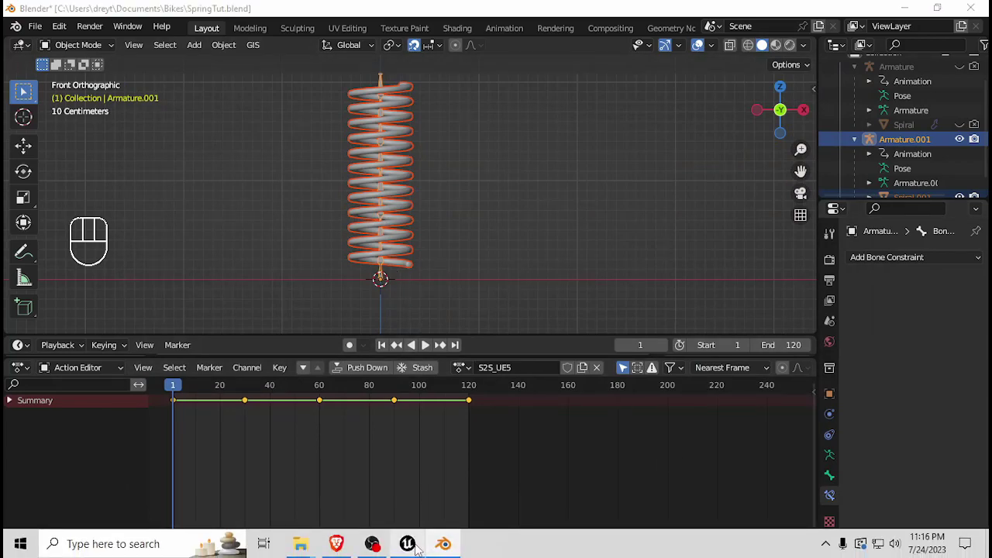
{"action": "left_click", "coordinate": [407, 543]}
{"action": "mouse_move", "coordinate": [310, 552]}
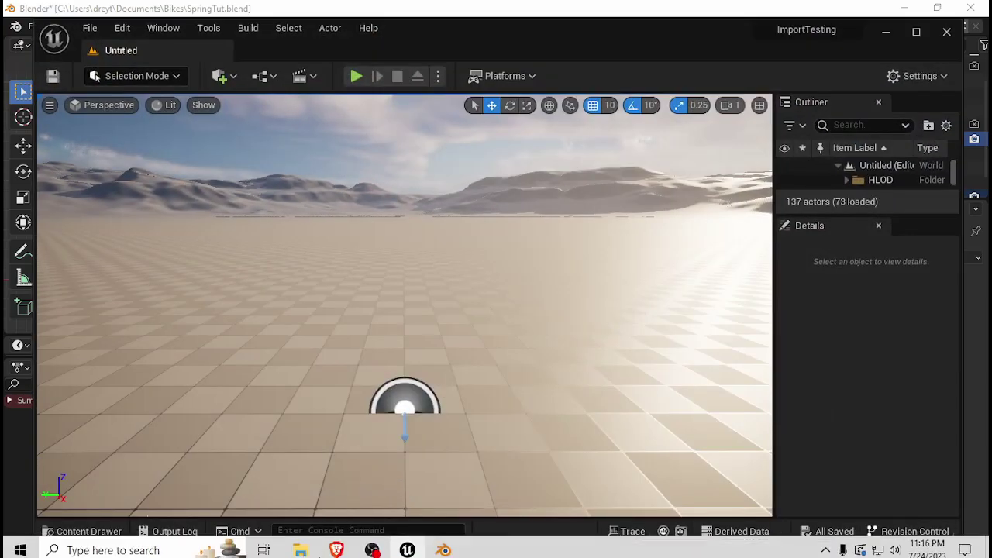
{"action": "left_click", "coordinate": [225, 500]}
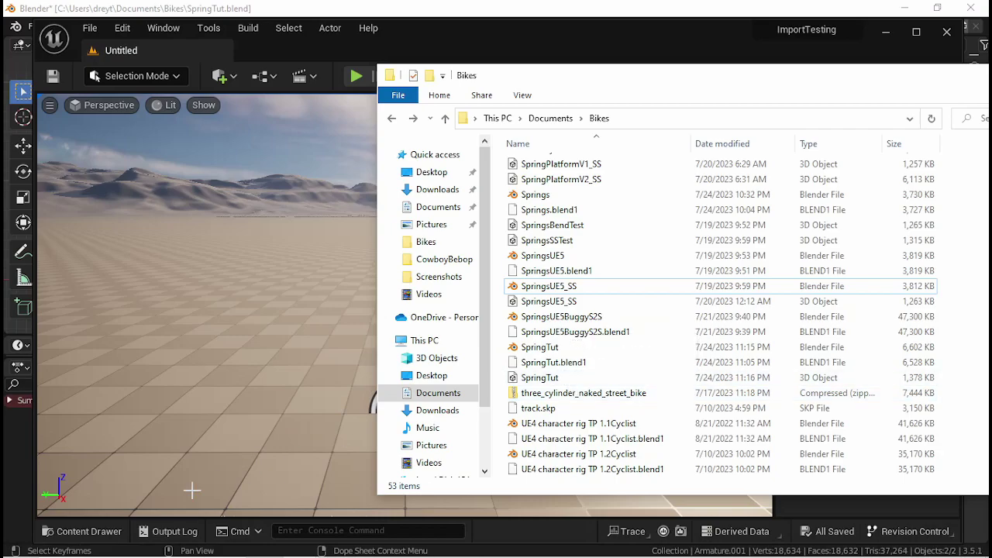
{"action": "left_click", "coordinate": [89, 532]}
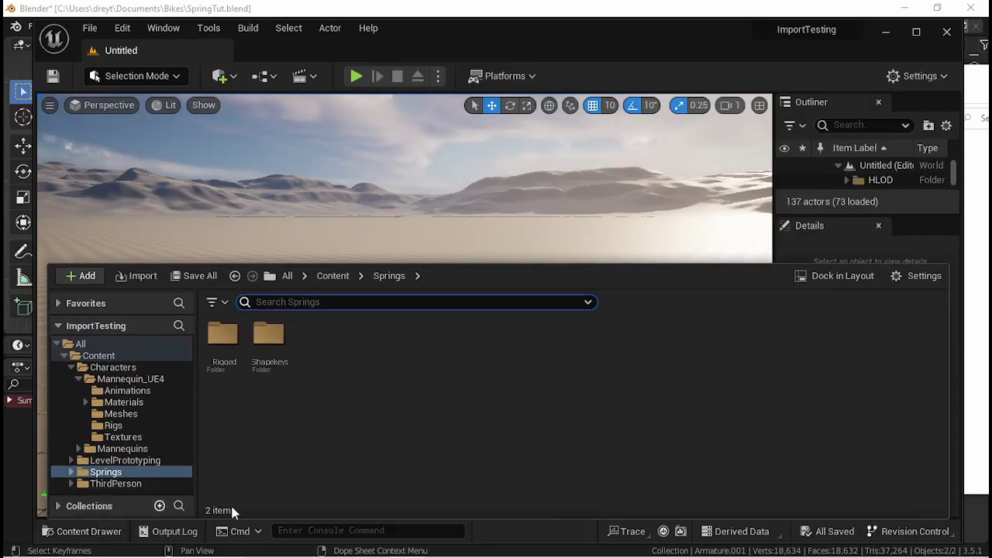
- Import the SpringTut FBX from the Bikes folder into the Springs folder as a skeletal mesh with its animations
{"action": "mouse_move", "coordinate": [308, 552]}
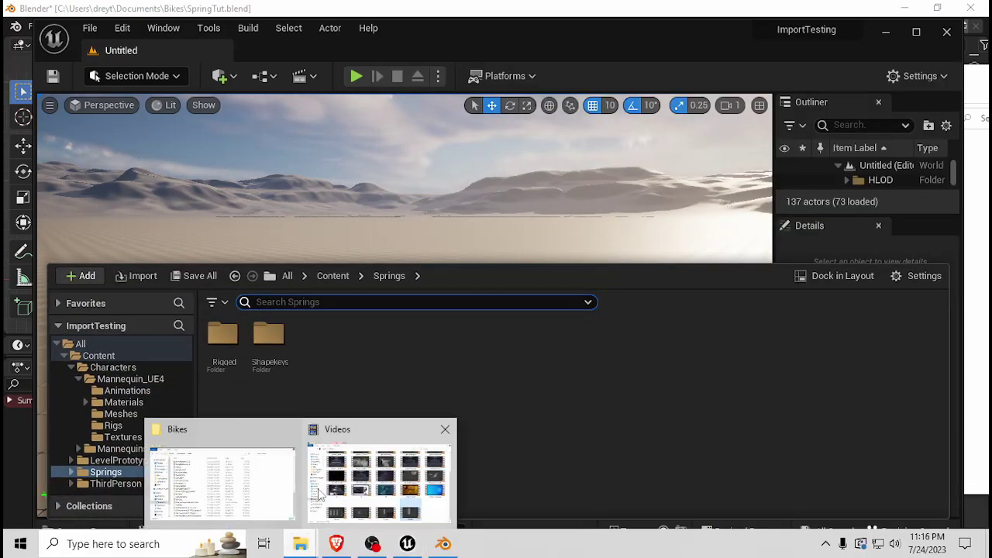
{"action": "left_click", "coordinate": [270, 490]}
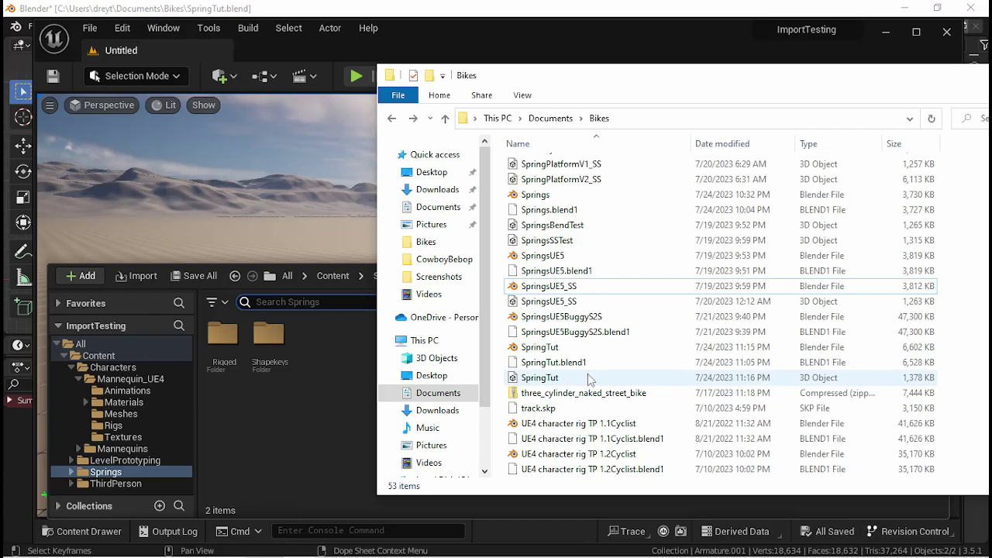
{"action": "left_click_drag", "start_coordinate": [589, 384], "coordinate": [519, 378]}
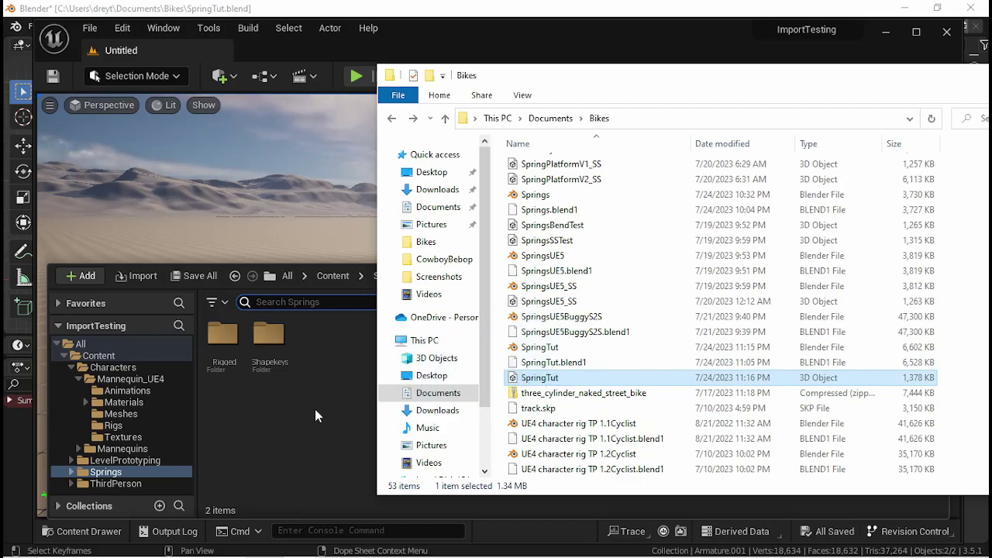
{"action": "left_click_drag", "start_coordinate": [915, 68], "coordinate": [765, 116]}
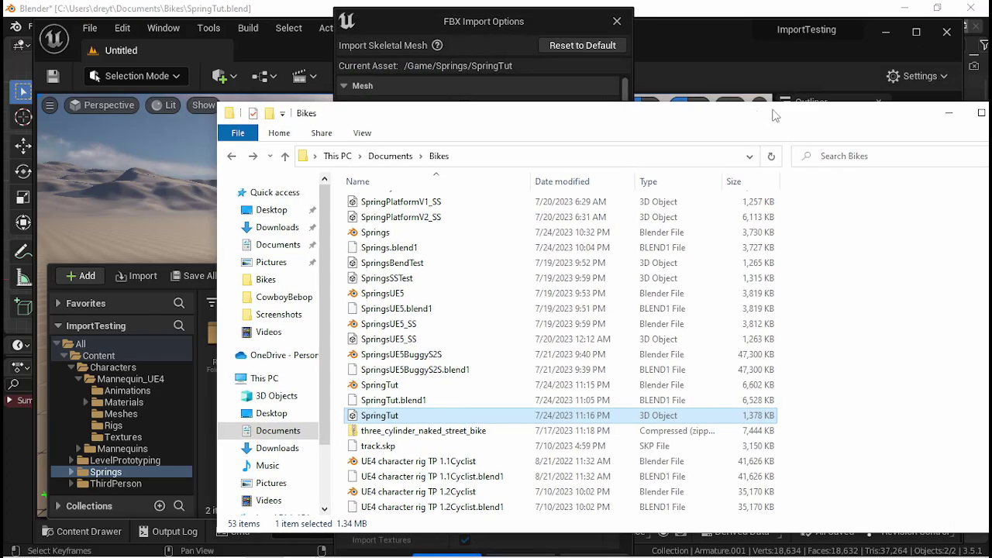
{"action": "left_click", "coordinate": [944, 113]}
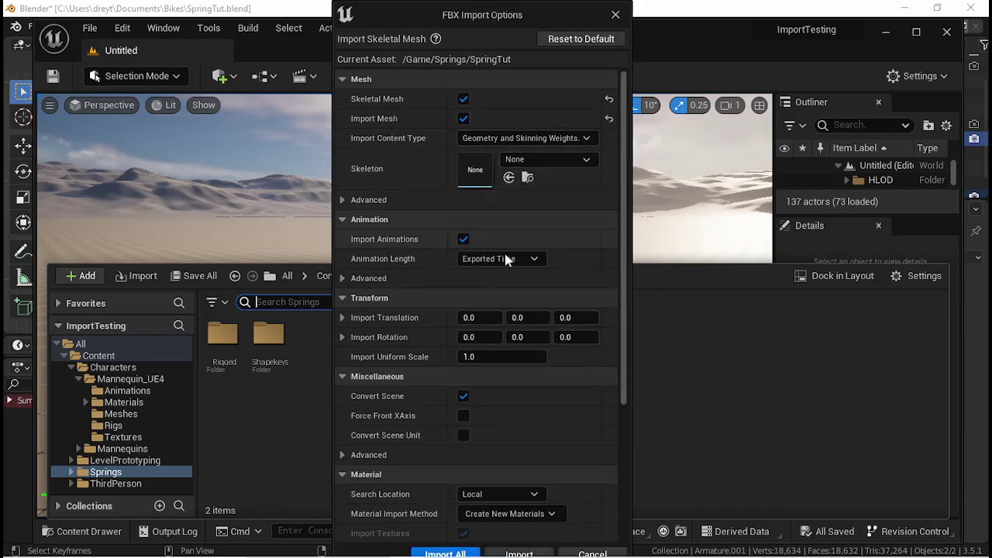
{"action": "left_click", "coordinate": [447, 553]}
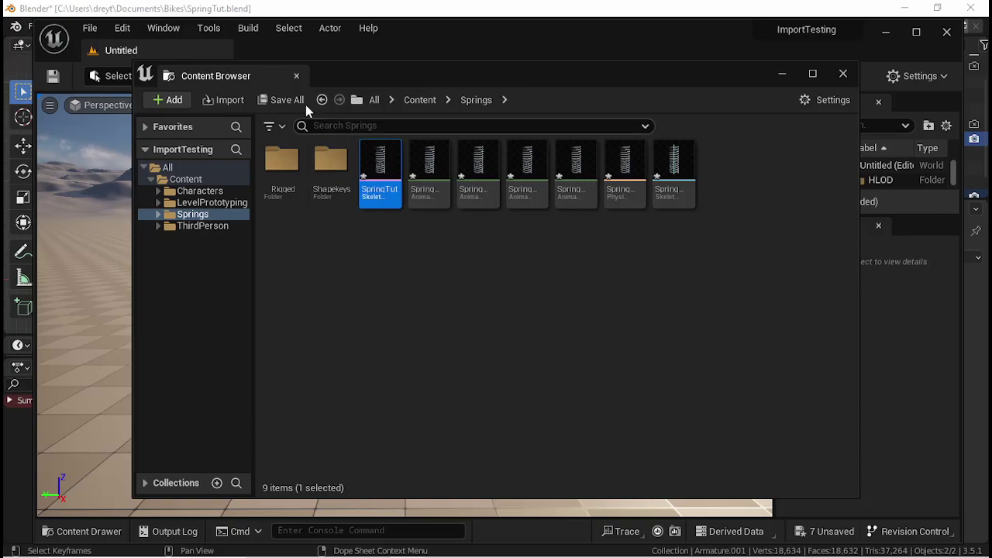
- Save all the imported spring assets and close the Content Browser and Message Log windows
{"action": "left_click", "coordinate": [275, 101]}
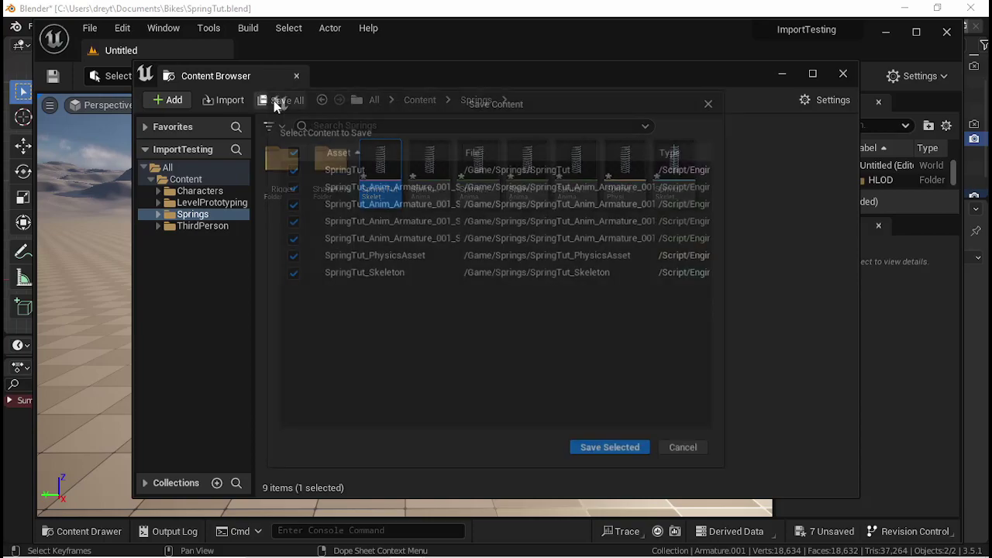
{"action": "left_click", "coordinate": [620, 448]}
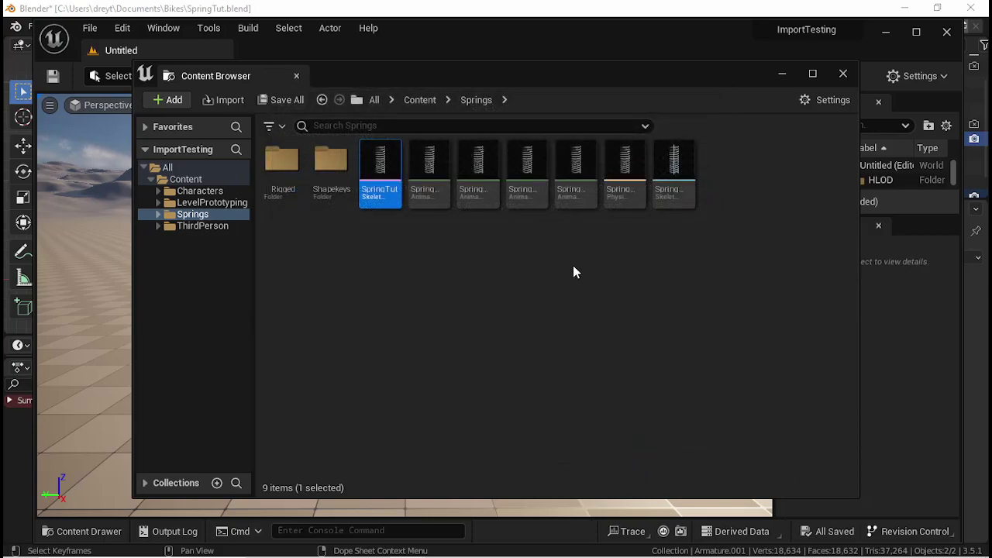
{"action": "left_click", "coordinate": [843, 74]}
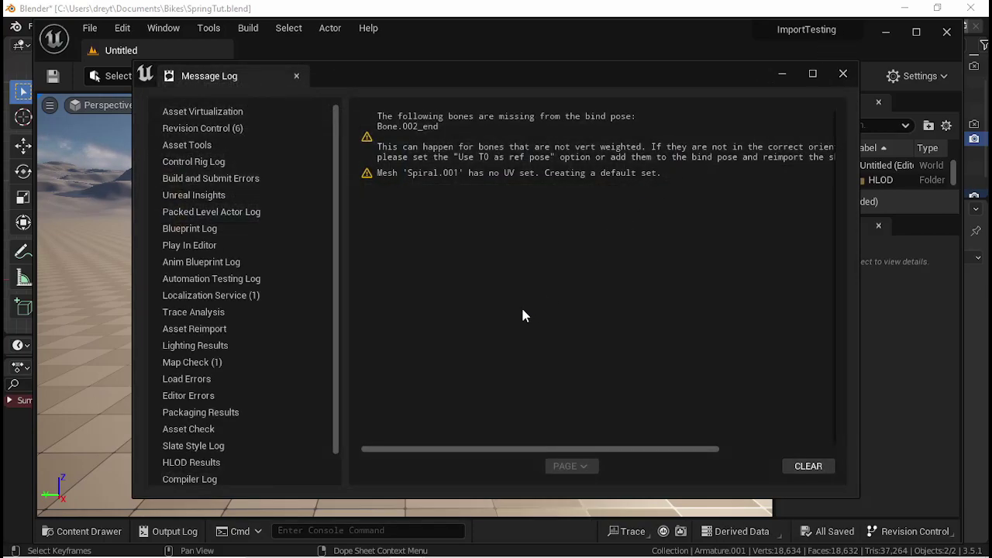
{"action": "left_click", "coordinate": [844, 75]}
- Preview the imported S2S_UE5 animation sequence in a maximized animation editor, then close it
{"action": "left_click", "coordinate": [97, 532]}
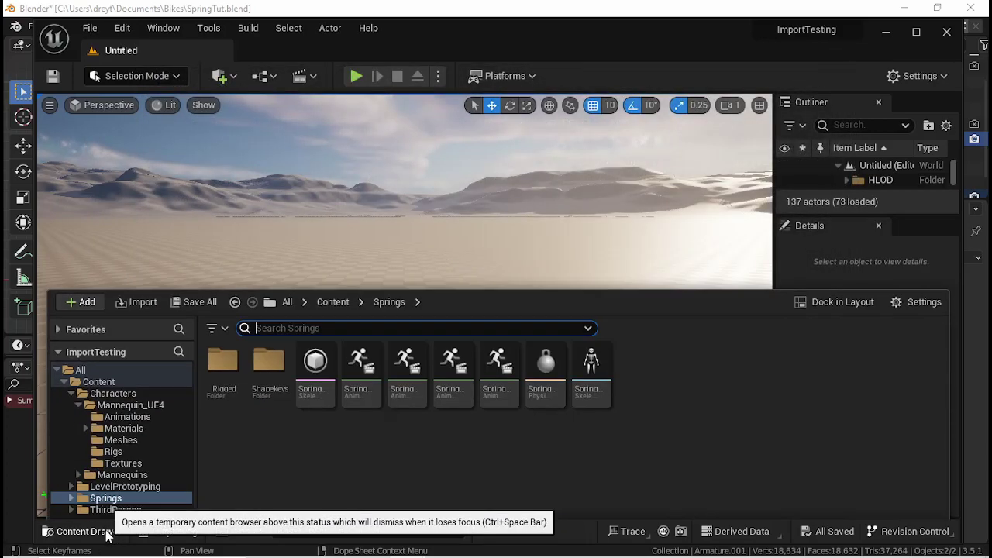
{"action": "mouse_move", "coordinate": [362, 346]}
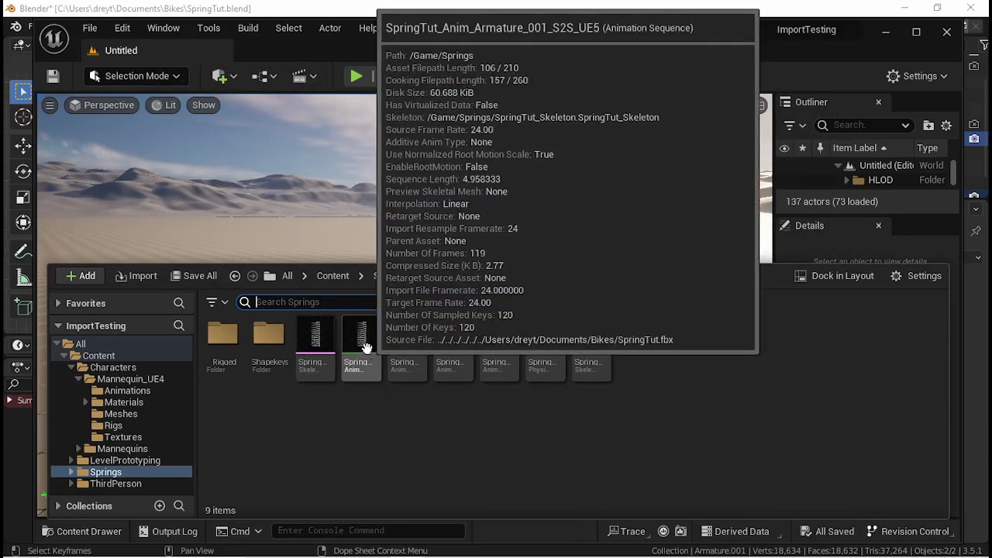
{"action": "double_click", "coordinate": [362, 345]}
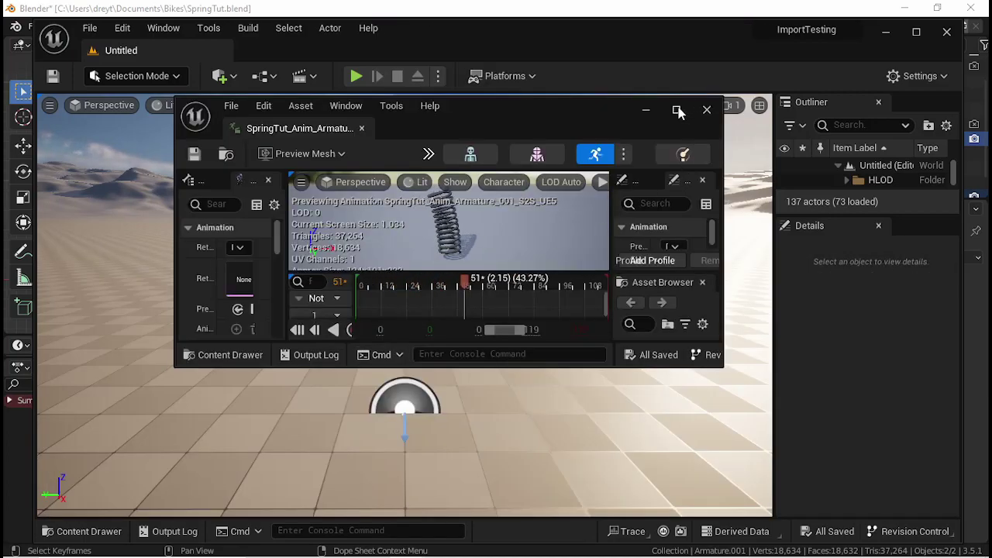
{"action": "left_click", "coordinate": [676, 109]}
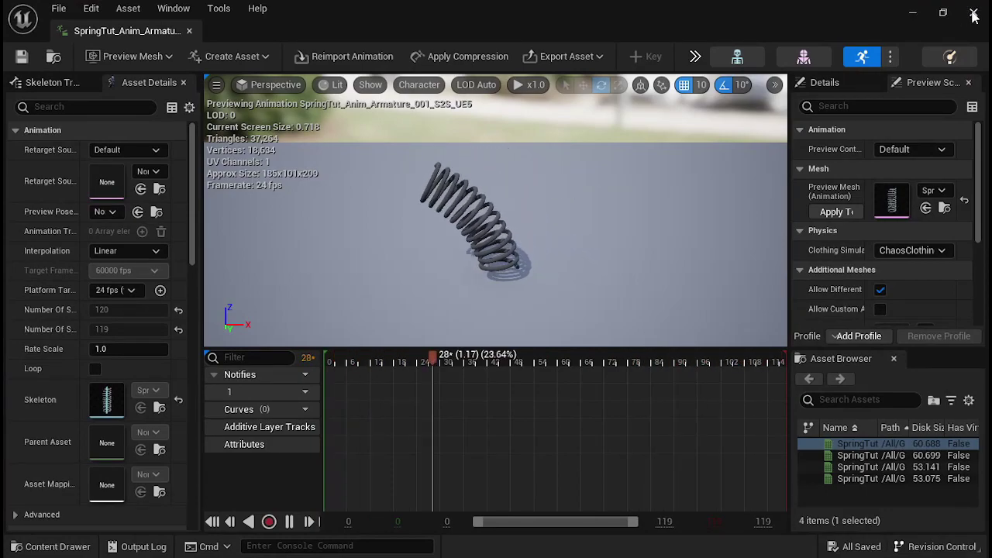
{"action": "left_click", "coordinate": [191, 30]}
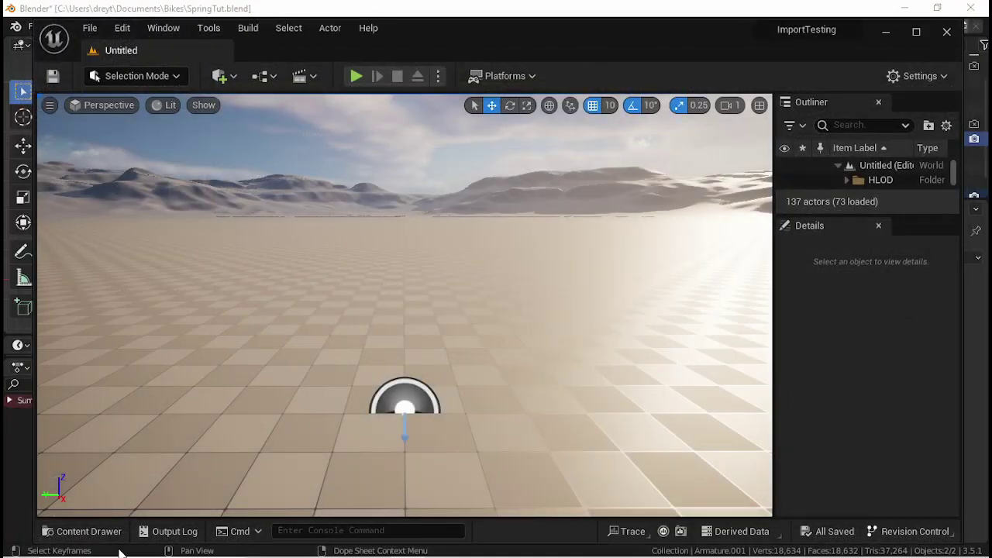
- Preview the imported SquashAndStretch animation sequence, close it, and open the SS_UE5 sequence for preview
{"action": "left_click", "coordinate": [101, 532]}
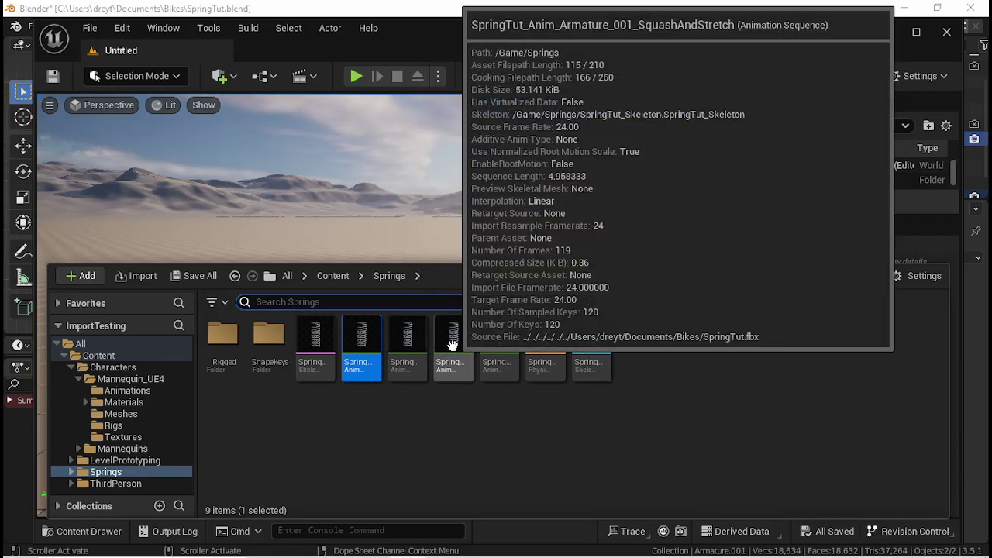
{"action": "double_click", "coordinate": [453, 344]}
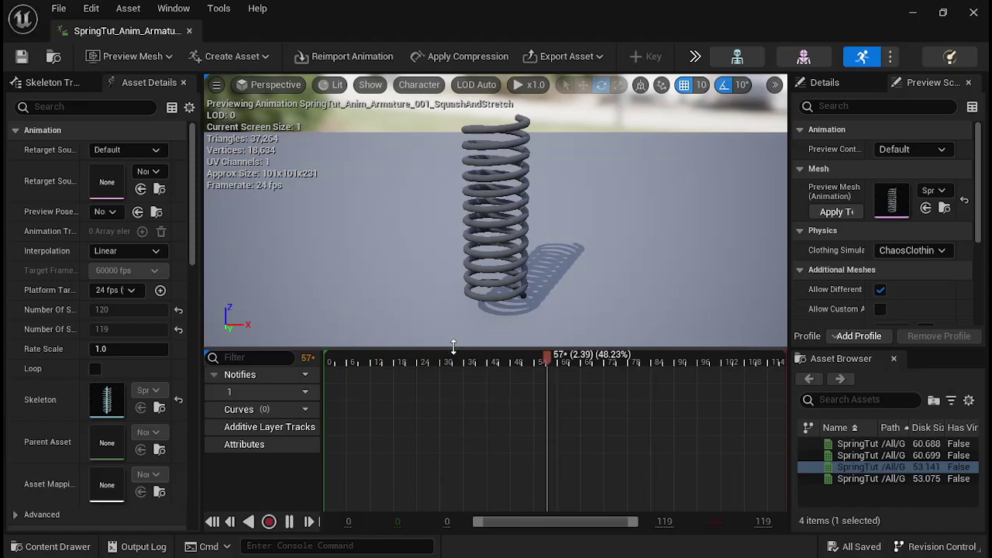
{"action": "left_click", "coordinate": [974, 14]}
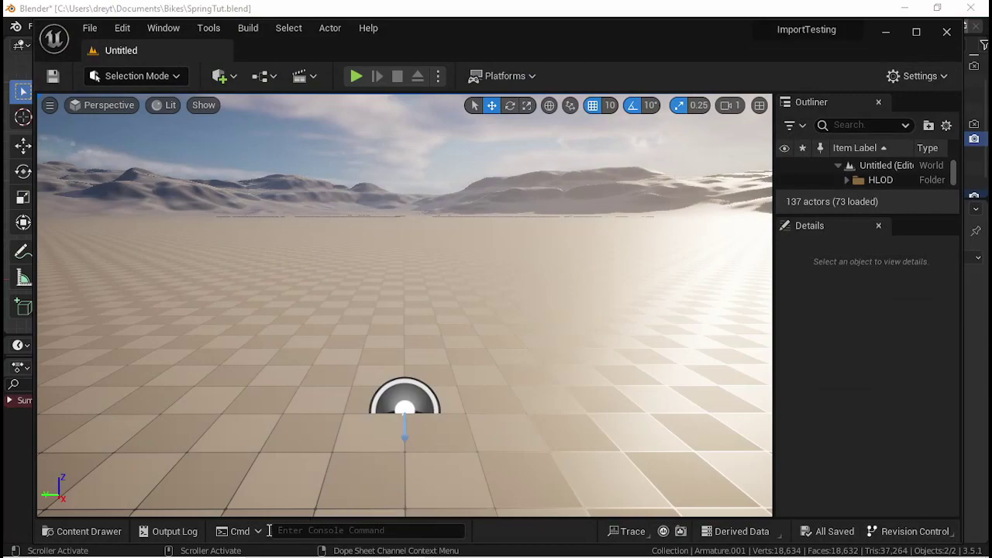
{"action": "left_click", "coordinate": [84, 531]}
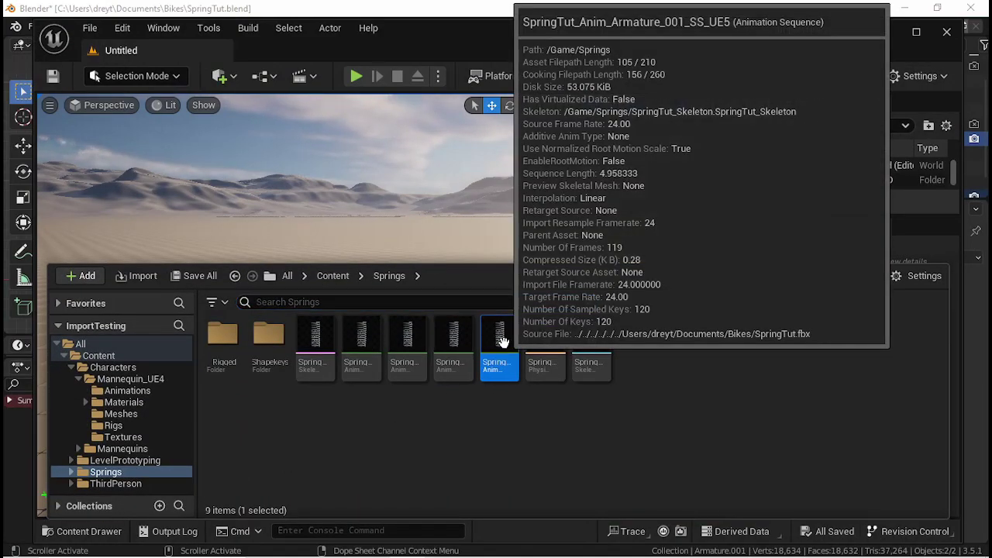
{"action": "double_click", "coordinate": [502, 341]}
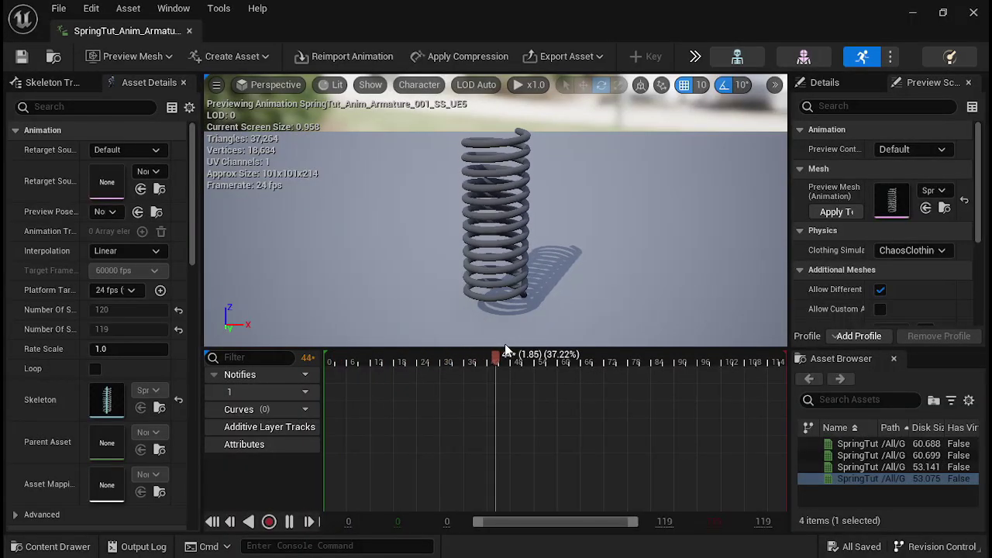
- Close the animation preview and force-delete the SquashAndStretch animation sequence from the Springs folder
{"action": "left_click", "coordinate": [974, 11]}
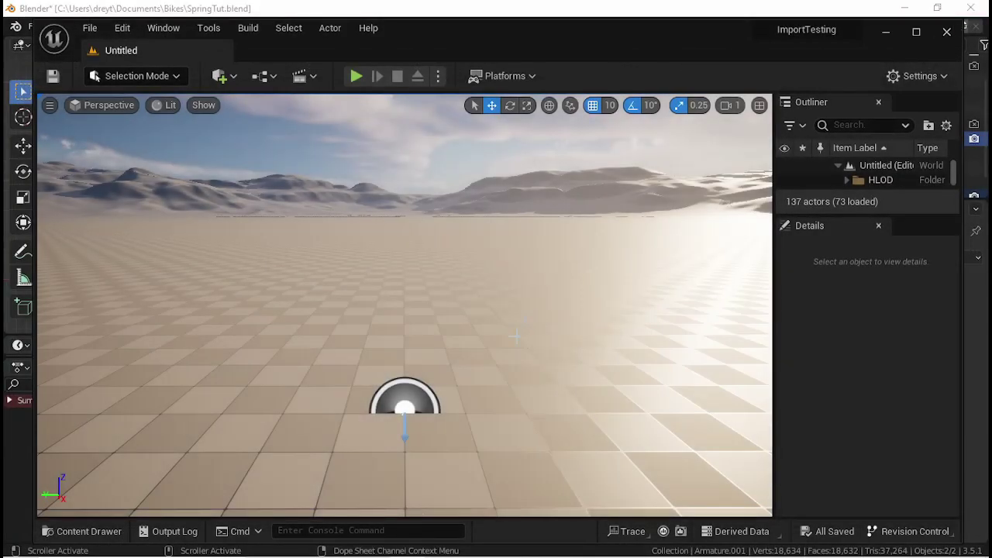
{"action": "left_click", "coordinate": [88, 531]}
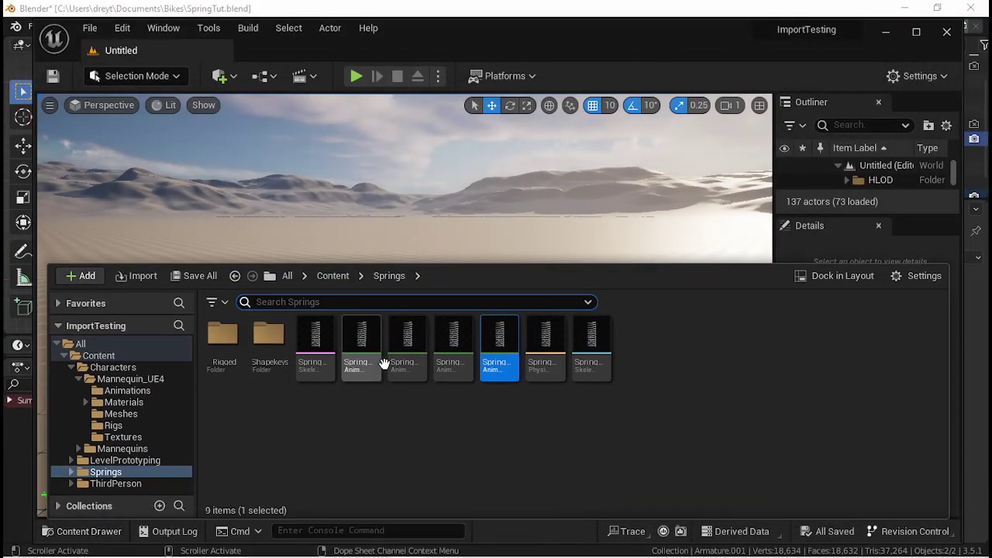
{"action": "left_click", "coordinate": [456, 344]}
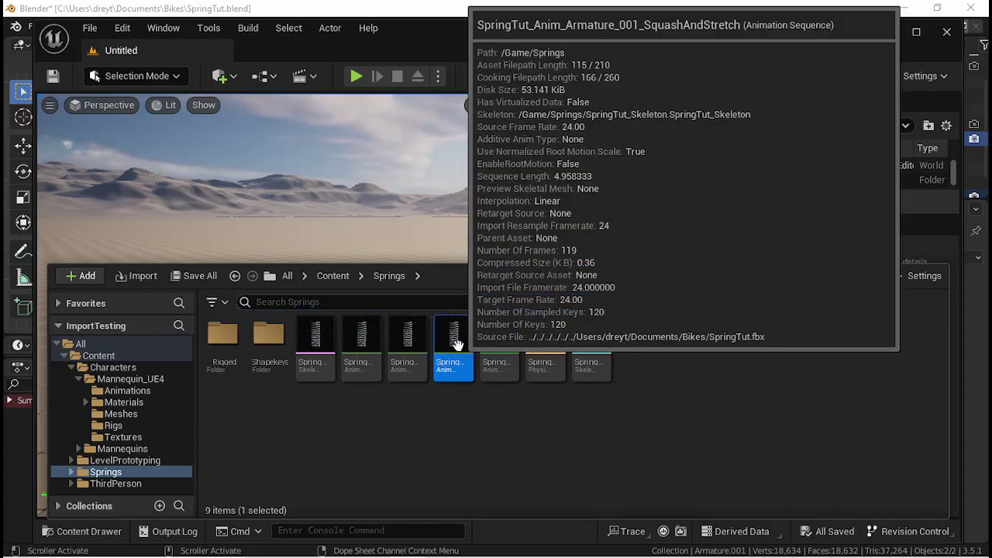
{"action": "right_click", "coordinate": [461, 353]}
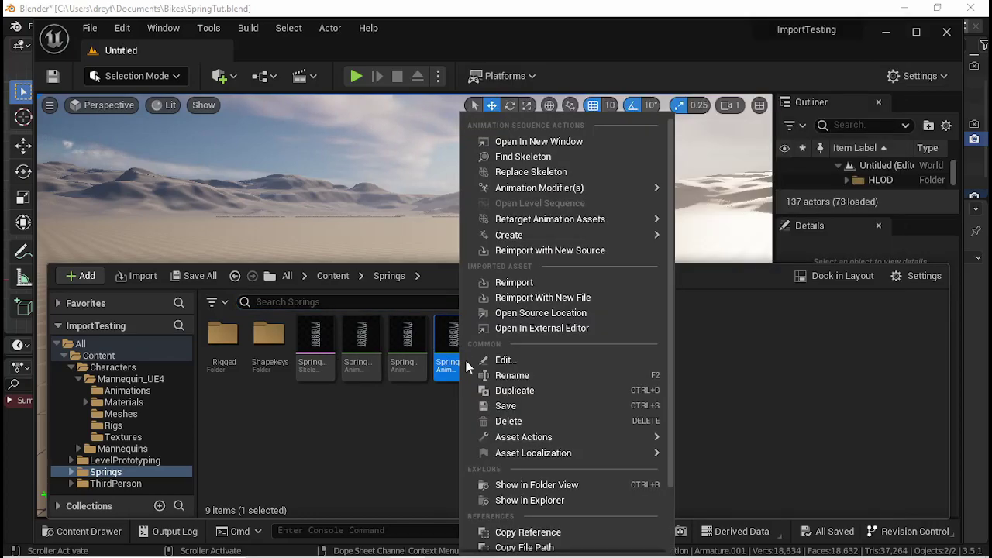
{"action": "left_click", "coordinate": [507, 423]}
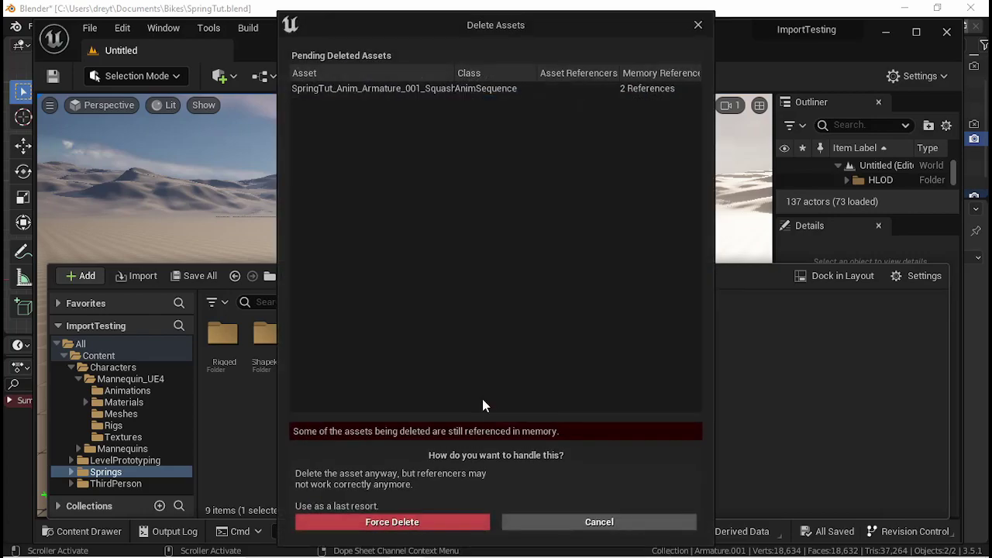
{"action": "left_click", "coordinate": [432, 521]}
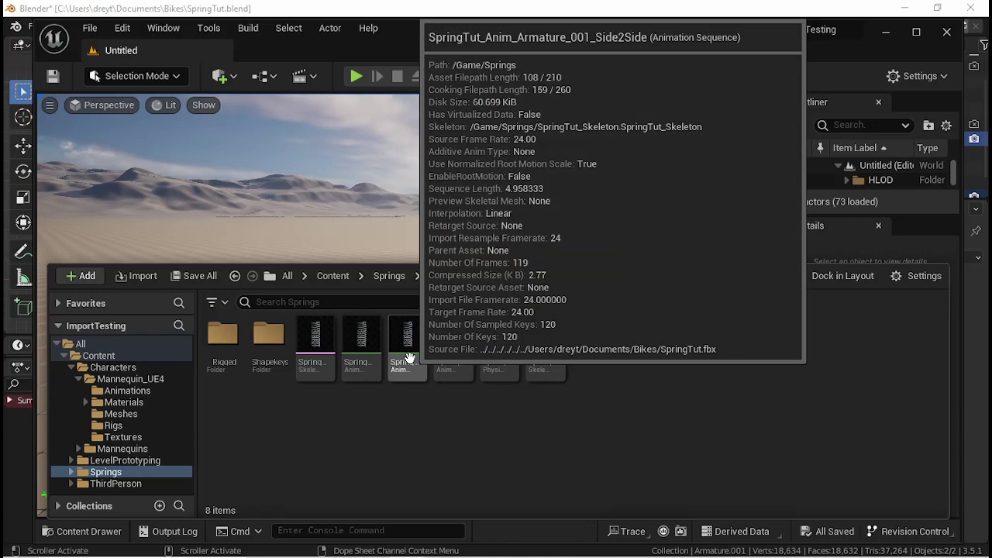
- Force-delete the Side2Side animation sequence from the Springs folder
{"action": "right_click", "coordinate": [409, 358]}
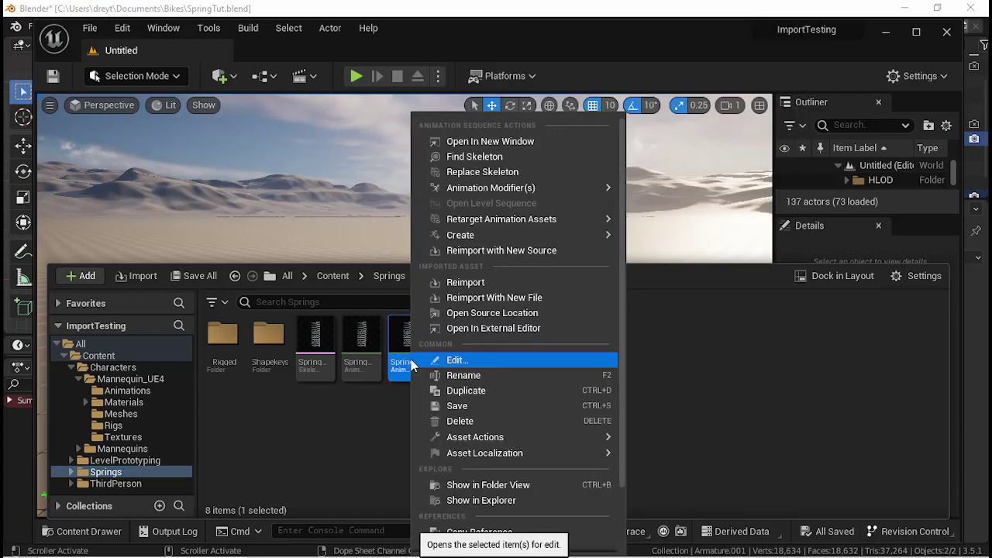
{"action": "left_click", "coordinate": [462, 423]}
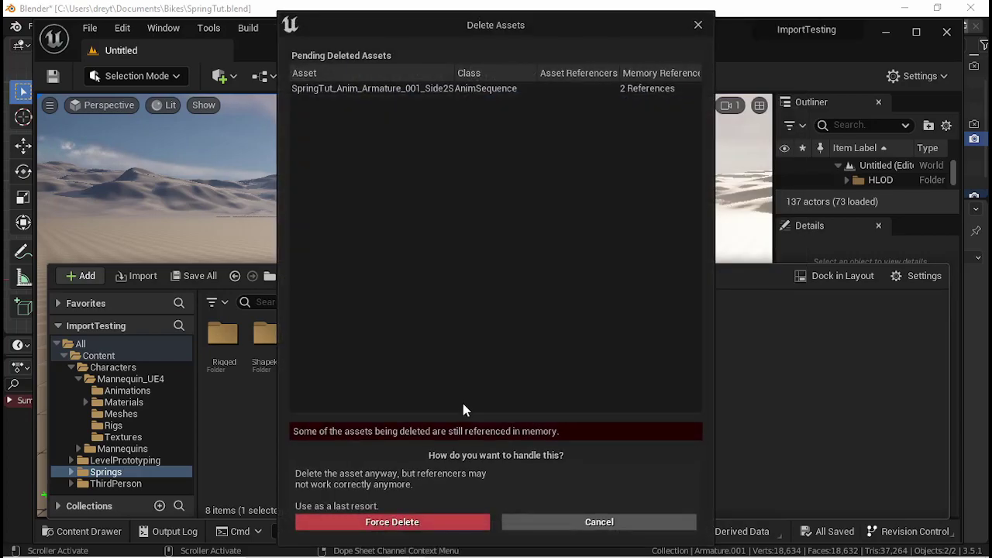
{"action": "left_click", "coordinate": [451, 520]}
- Preview the remaining SS_UE5 animation sequence in the animation editor, then close it
{"action": "mouse_move", "coordinate": [402, 351]}
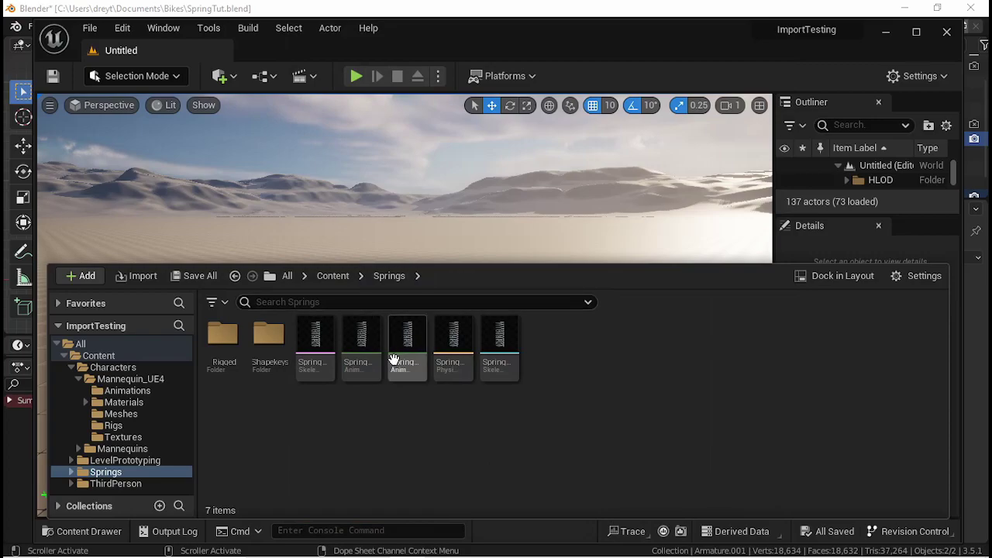
{"action": "mouse_move", "coordinate": [367, 354]}
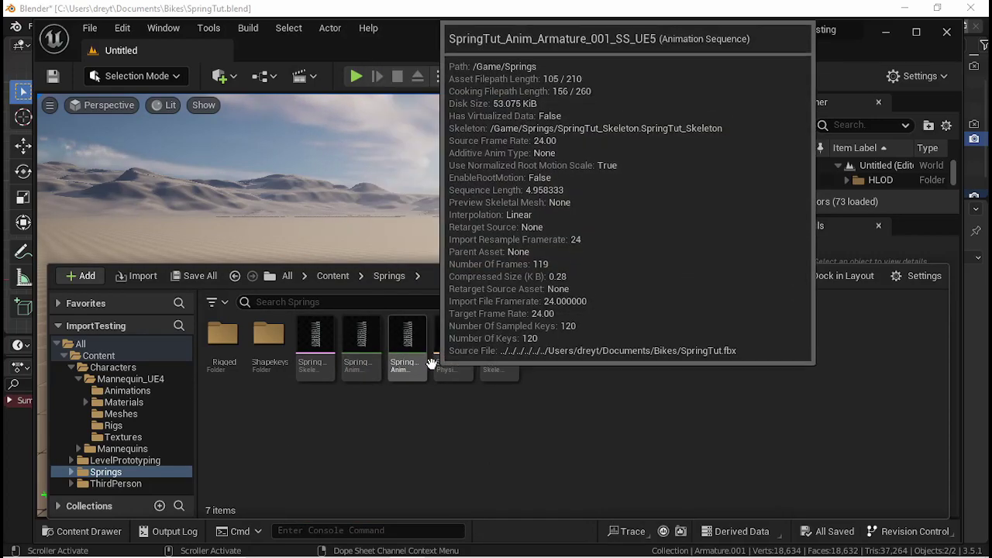
{"action": "double_click", "coordinate": [411, 352]}
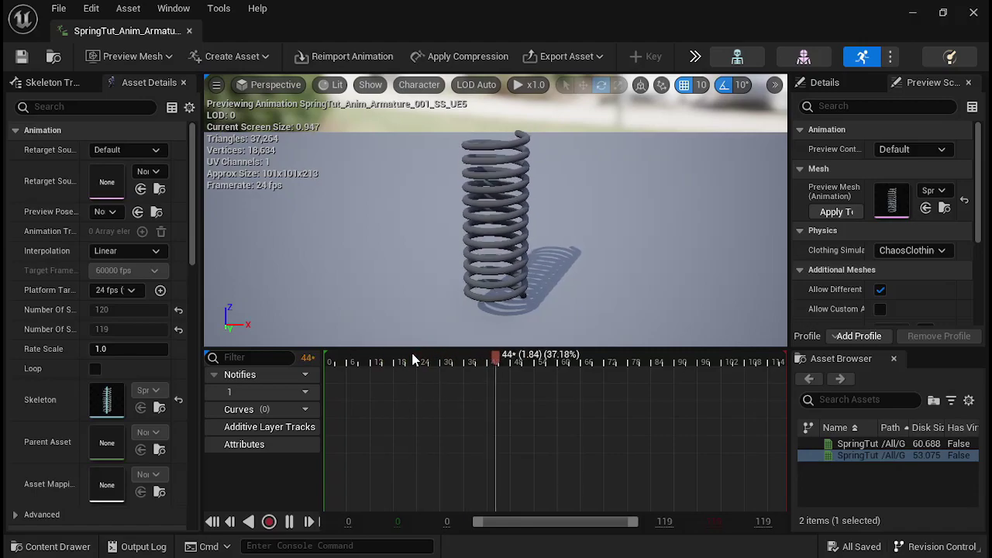
{"action": "left_click", "coordinate": [974, 13]}
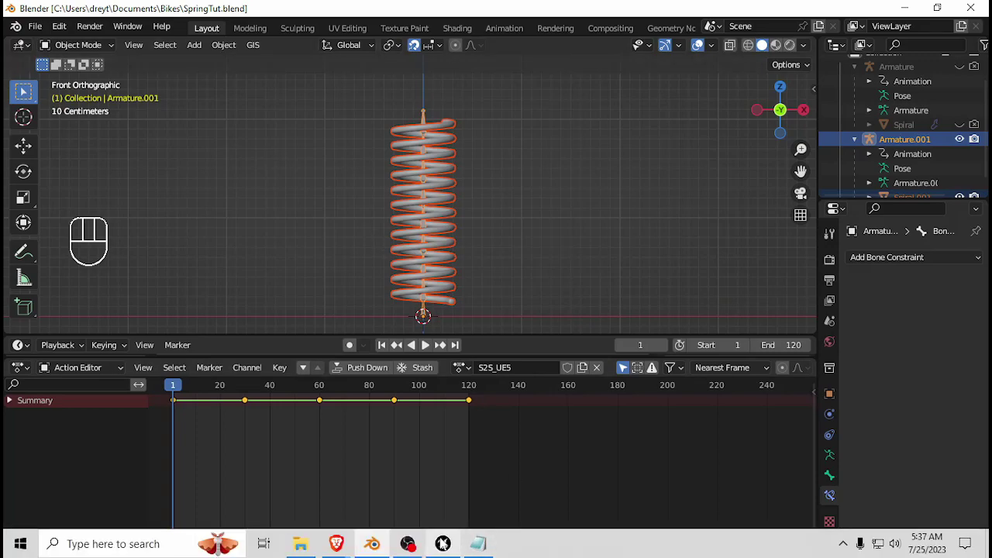
- Switch to the Brave browser, open the SHOCK ABSORBER FBX model on Sketchfab and examine it in the 3D viewer
{"action": "mouse_move", "coordinate": [336, 544]}
{"action": "left_click", "coordinate": [375, 486]}
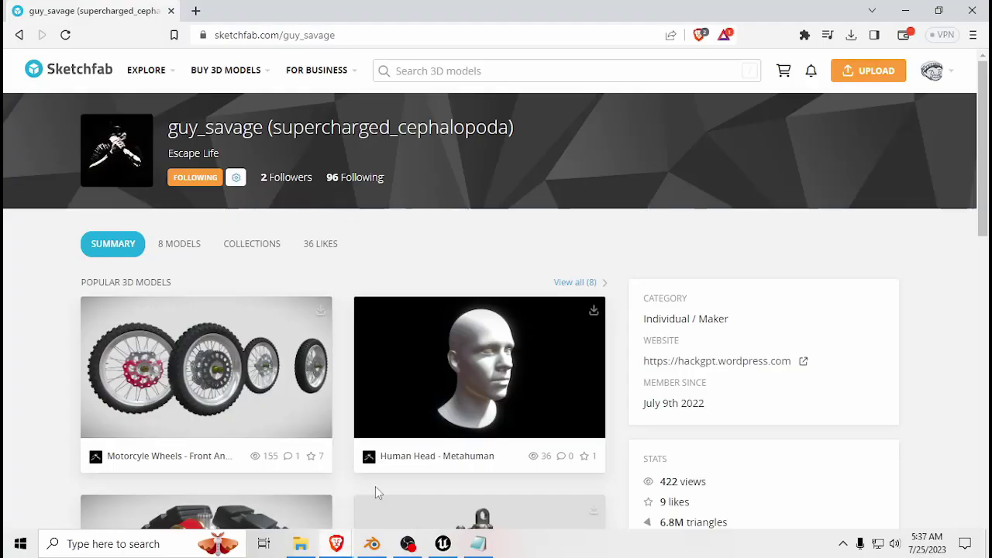
{"action": "scroll", "coordinate": [224, 341], "scroll_direction": "down", "scroll_amount": 3}
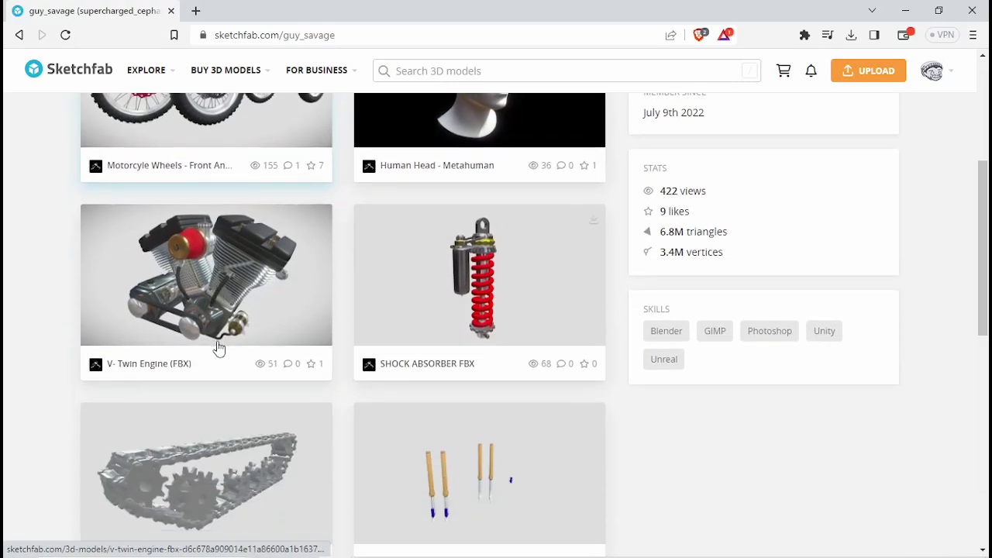
{"action": "left_click", "coordinate": [415, 264]}
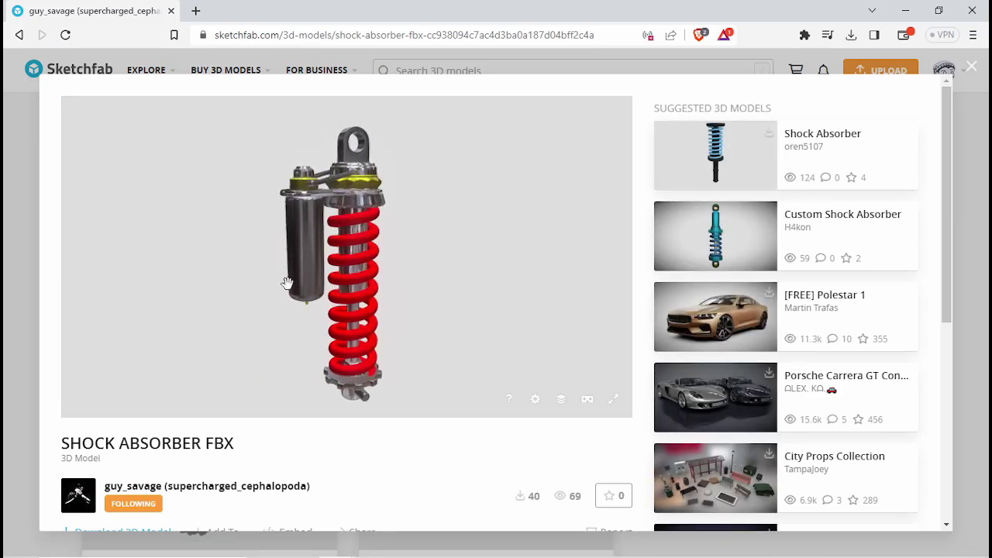
{"action": "right_click_drag", "start_coordinate": [319, 280], "coordinate": [387, 282]}
{"action": "left_click_drag", "start_coordinate": [425, 251], "coordinate": [387, 238]}
{"action": "right_click_drag", "start_coordinate": [425, 272], "coordinate": [407, 246]}
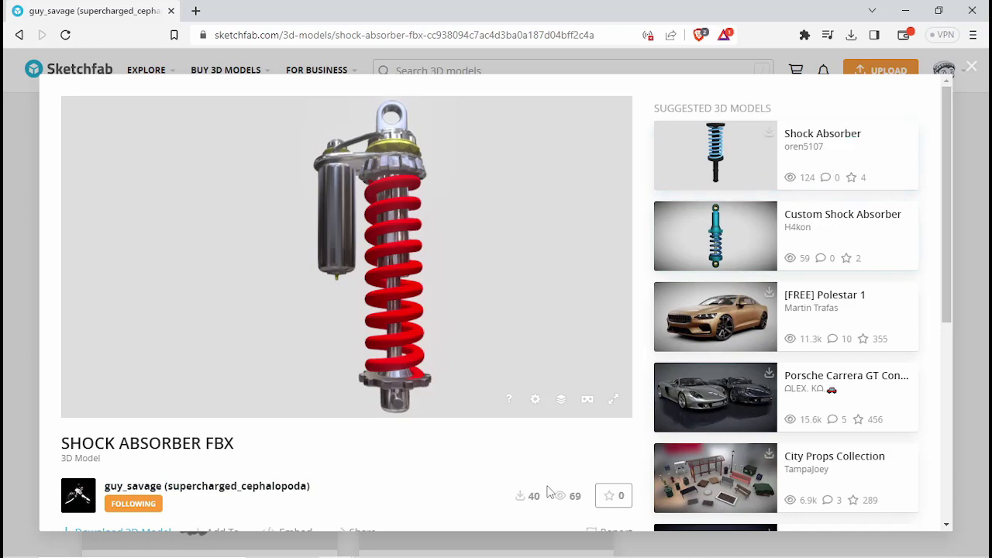
- Like the SHOCK ABSORBER FBX model on Sketchfab, then switch back to Blender
{"action": "left_click", "coordinate": [614, 495]}
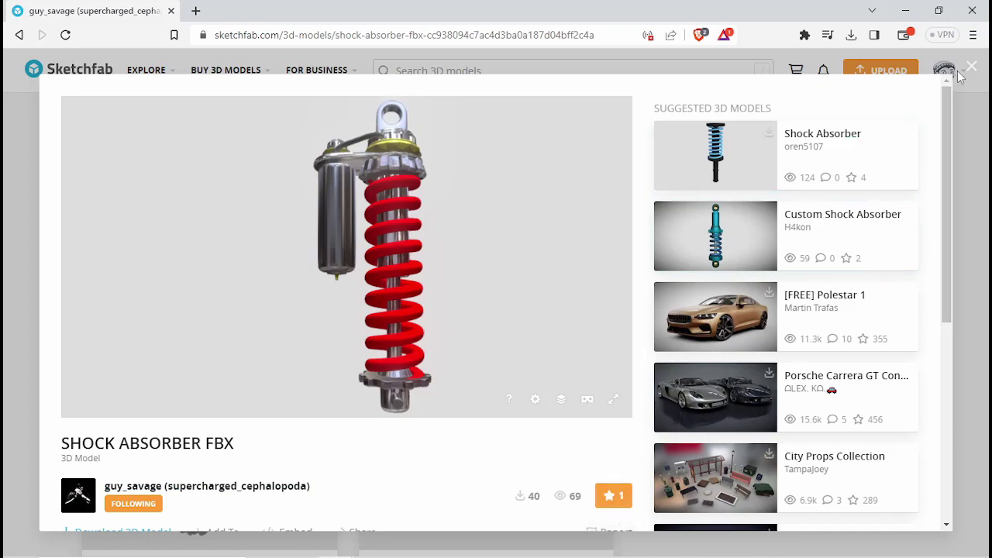
{"action": "mouse_move", "coordinate": [341, 545]}
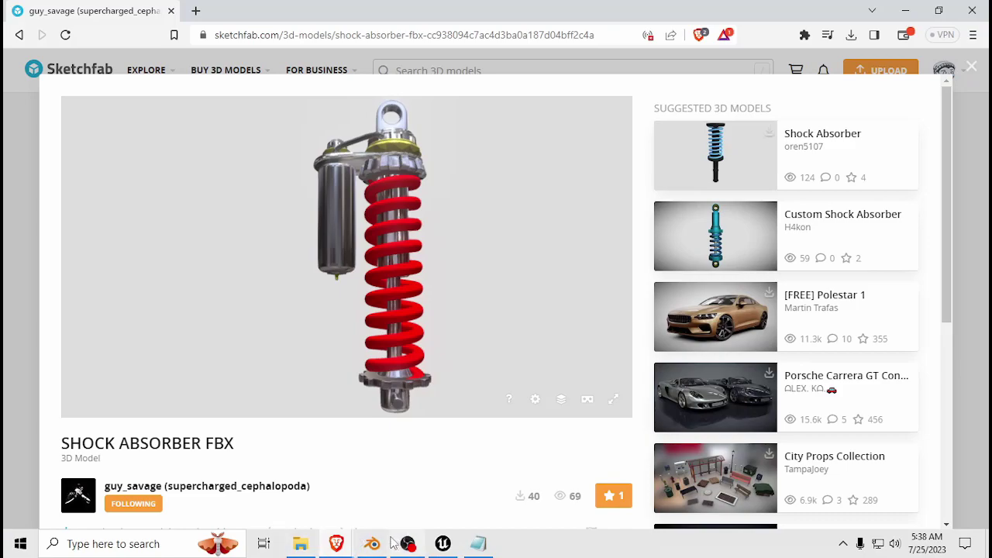
{"action": "mouse_move", "coordinate": [375, 546]}
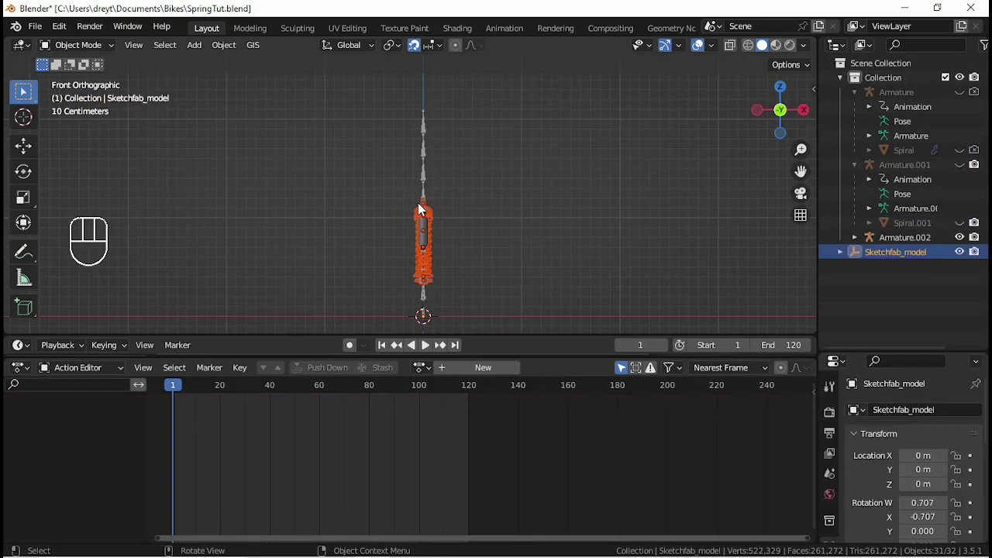
- Clear the parents of the shock absorber parts while keeping their transformation, and move the parts down 0.4 m along Z
{"action": "key", "text": "alt+p"}
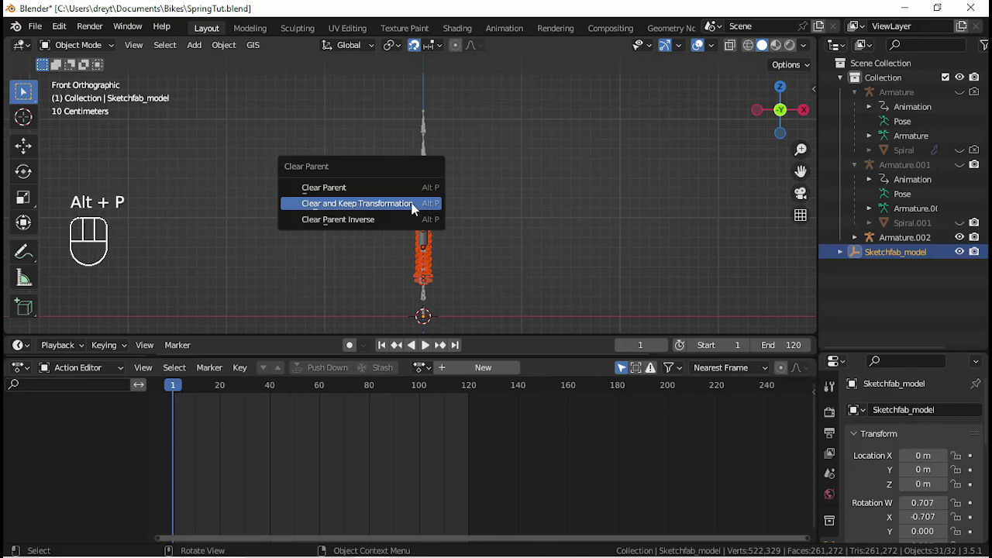
{"action": "left_click", "coordinate": [412, 204]}
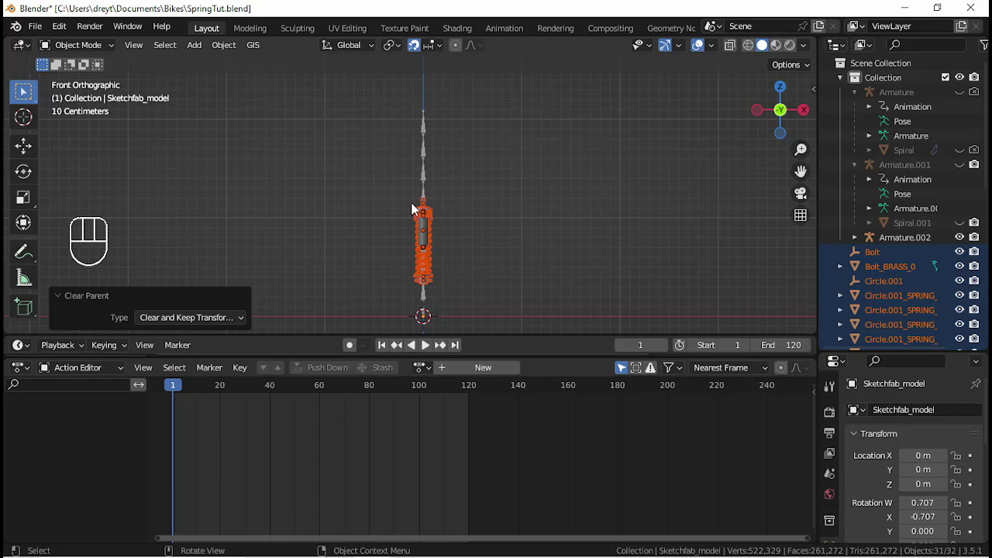
{"action": "key", "text": "g"}
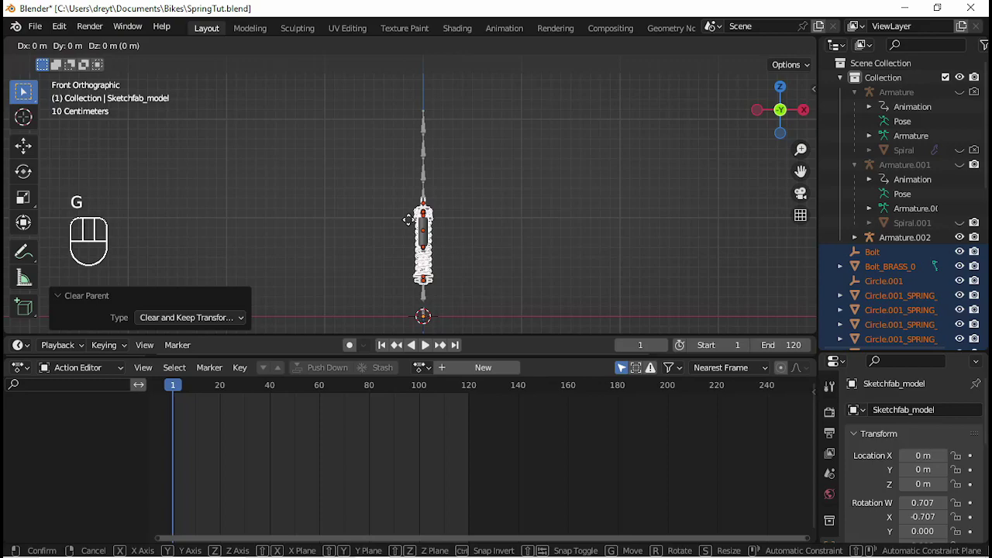
{"action": "key", "text": "z"}
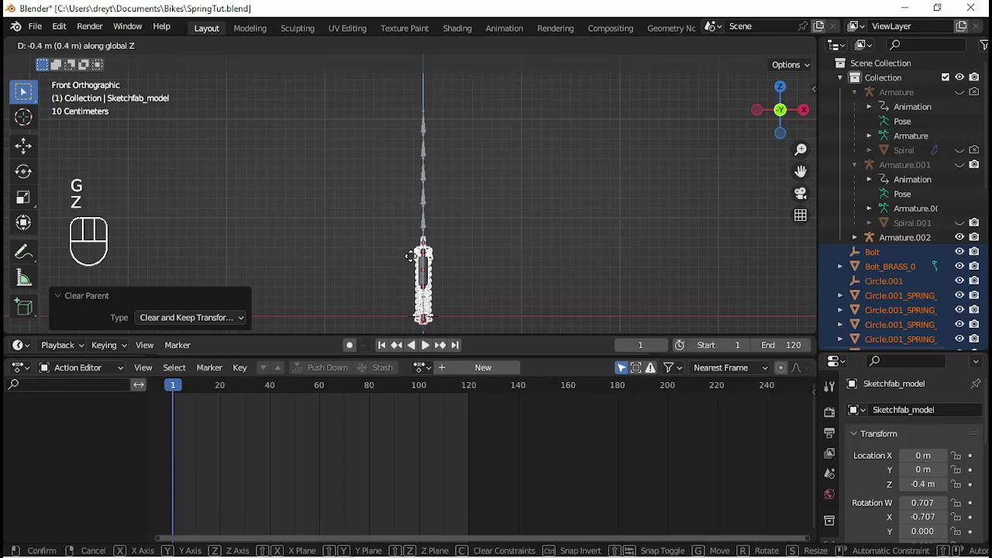
{"action": "left_click", "coordinate": [411, 256]}
{"action": "scroll", "coordinate": [366, 189], "scroll_direction": "up", "scroll_amount": 6}
{"action": "middle_click_drag", "start_coordinate": [373, 201], "coordinate": [423, 159], "text": "shift"}
{"action": "scroll", "coordinate": [484, 232], "scroll_direction": "up", "scroll_amount": 4}
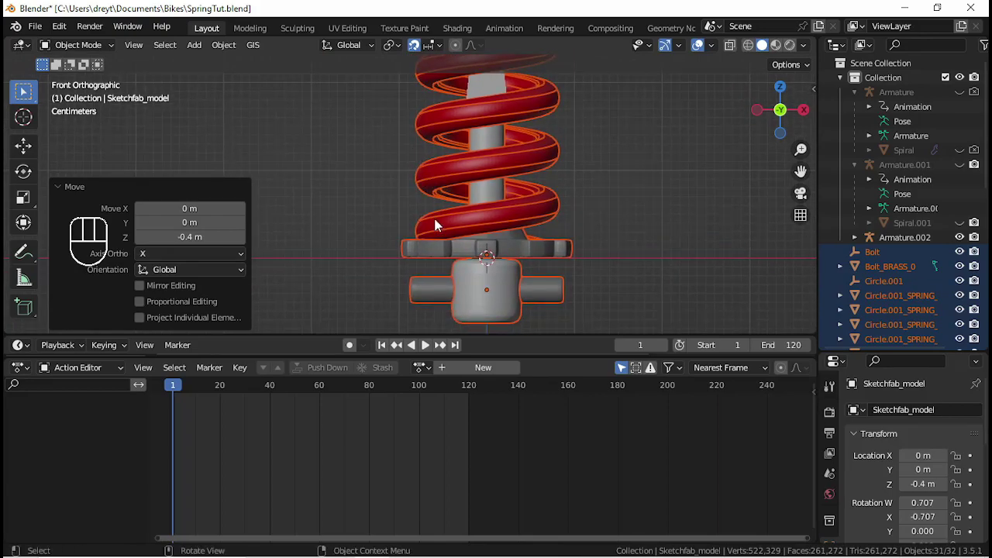
- Move the shock absorber parts up about 0.13 m so they sit above the armature's root, and apply their location
{"action": "key", "text": "g"}
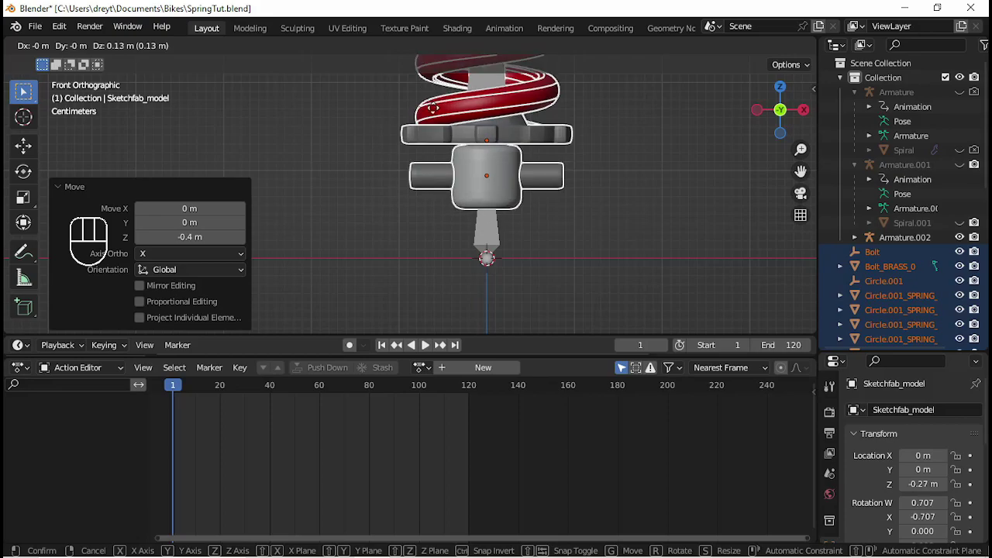
{"action": "left_click", "coordinate": [434, 99]}
{"action": "scroll", "coordinate": [442, 112], "scroll_direction": "down", "scroll_amount": 5}
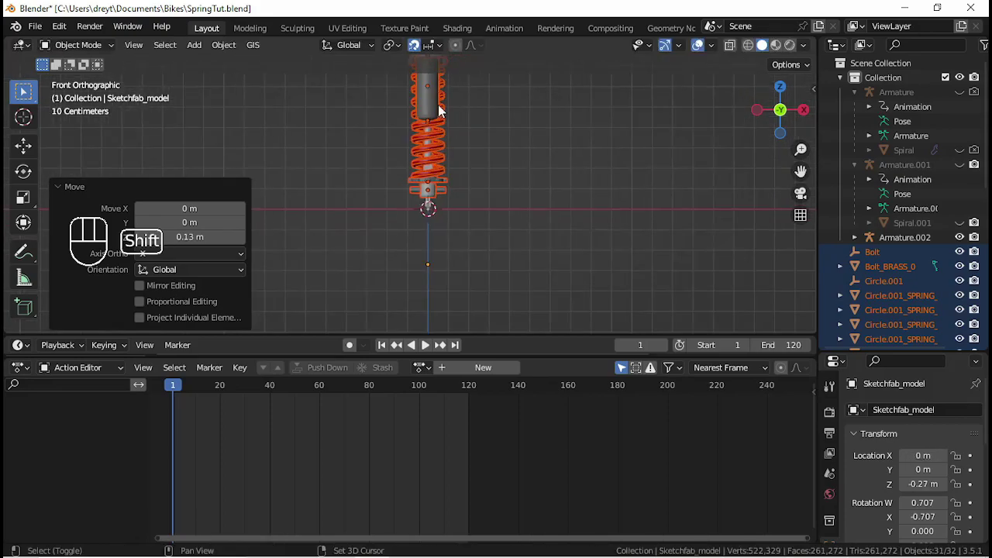
{"action": "middle_click_drag", "start_coordinate": [438, 109], "coordinate": [436, 173], "text": "shift"}
{"action": "key", "text": "ctrl+a"}
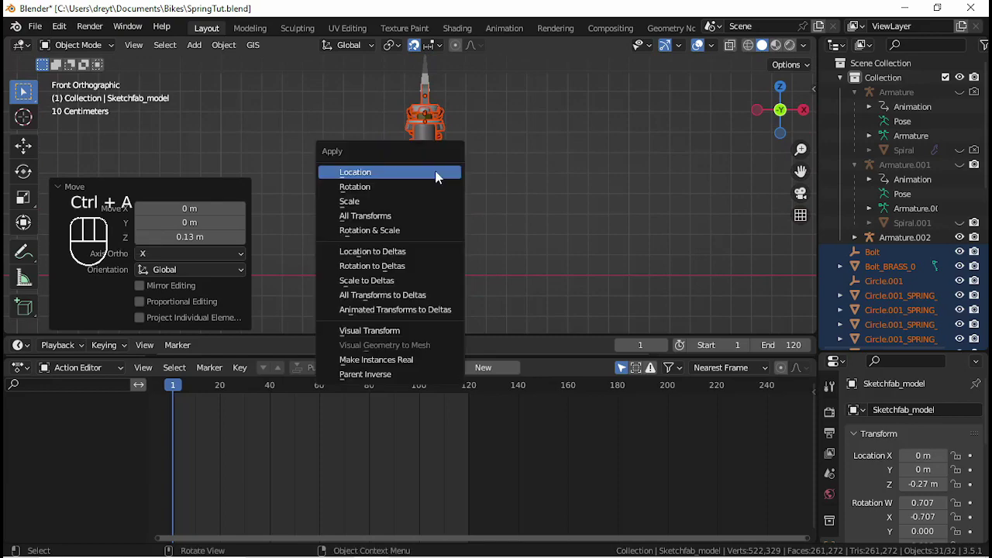
{"action": "left_click", "coordinate": [435, 172]}
{"action": "key", "text": "ctrl+a"}
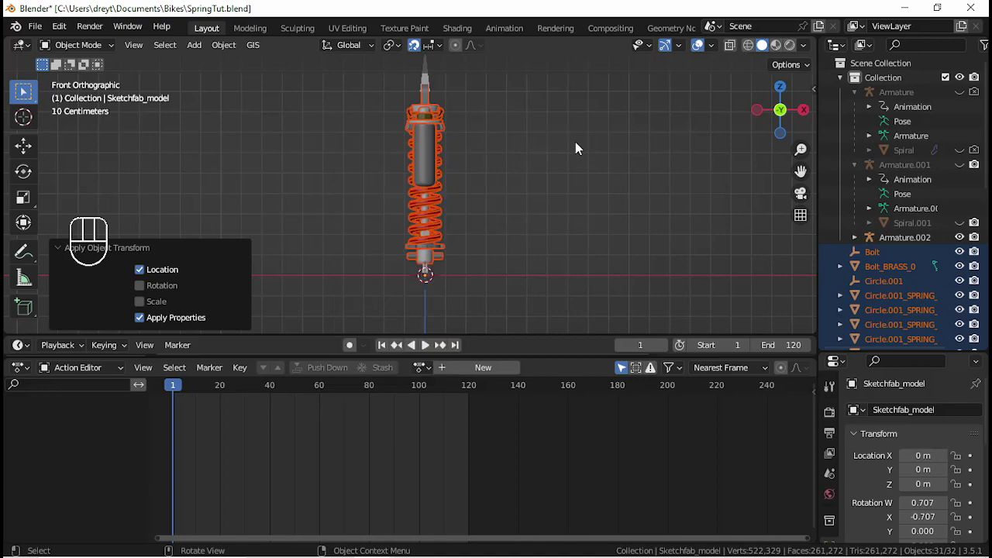
{"action": "key", "text": "r"}
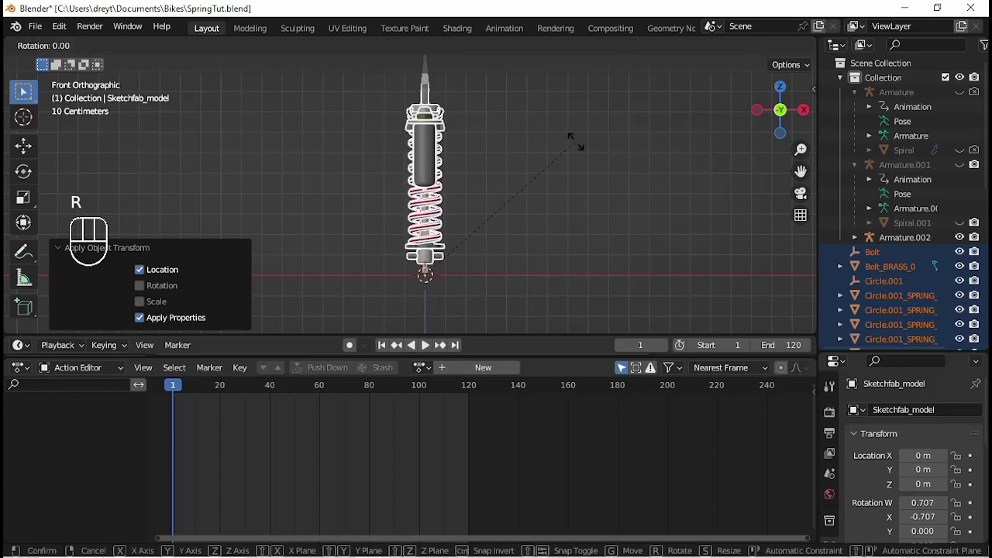
{"action": "key", "text": "z"}
{"action": "key", "text": "KP_9"}
{"action": "key", "text": "KP_0"}
{"action": "key", "text": "Escape"}
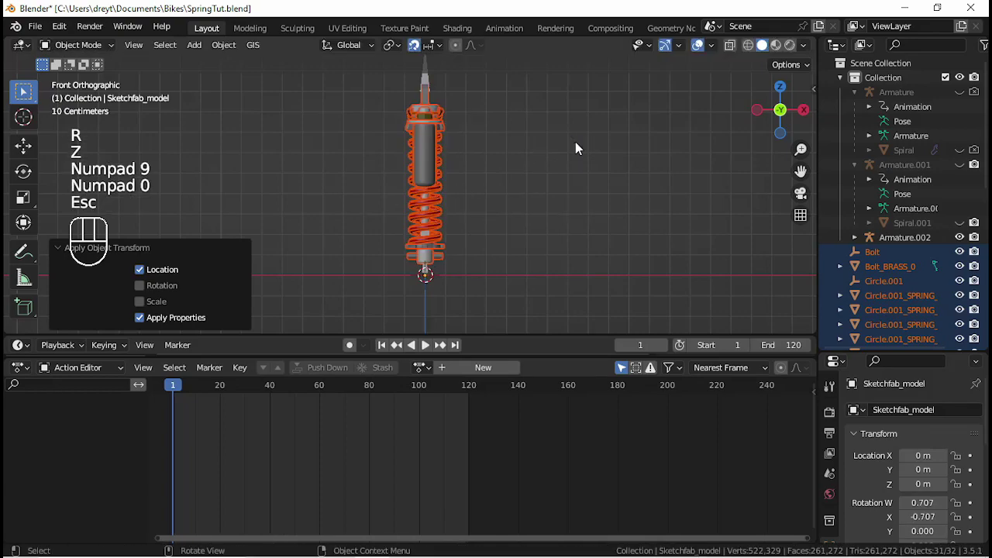
- Rotate the shock absorber parts -90° about the global Z axis
{"action": "key", "text": "r"}
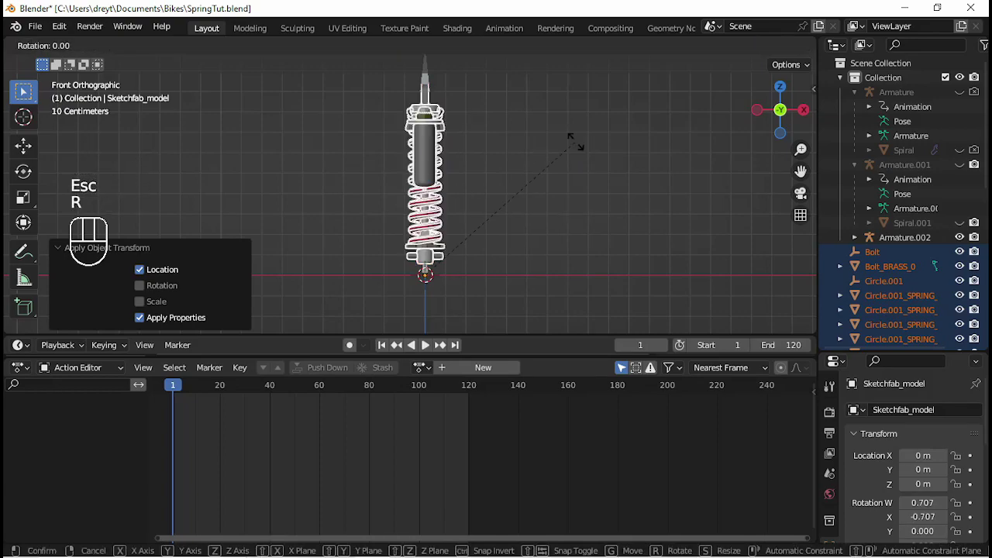
{"action": "key", "text": "z"}
{"action": "key", "text": "KP_Subtract"}
{"action": "key", "text": "KP_9"}
{"action": "key", "text": "KP_0"}
{"action": "key", "text": "KP_Enter"}
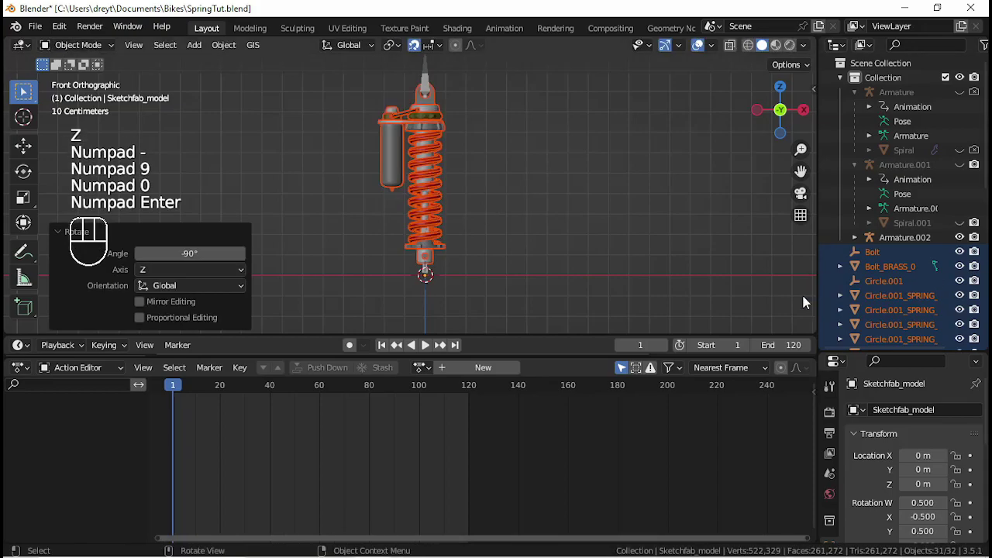
{"action": "middle_click_drag", "start_coordinate": [469, 186], "coordinate": [471, 237], "text": "shift"}
{"action": "key", "text": "s"}
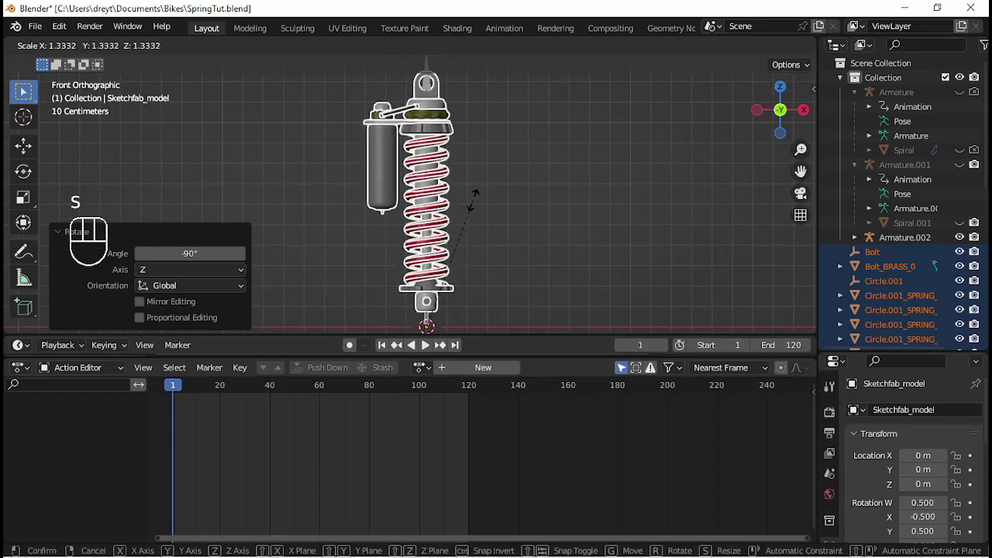
{"action": "right_click", "coordinate": [468, 188]}
- Apply the rotation and scale of the shock absorber parts
{"action": "key", "text": "ctrl+a"}
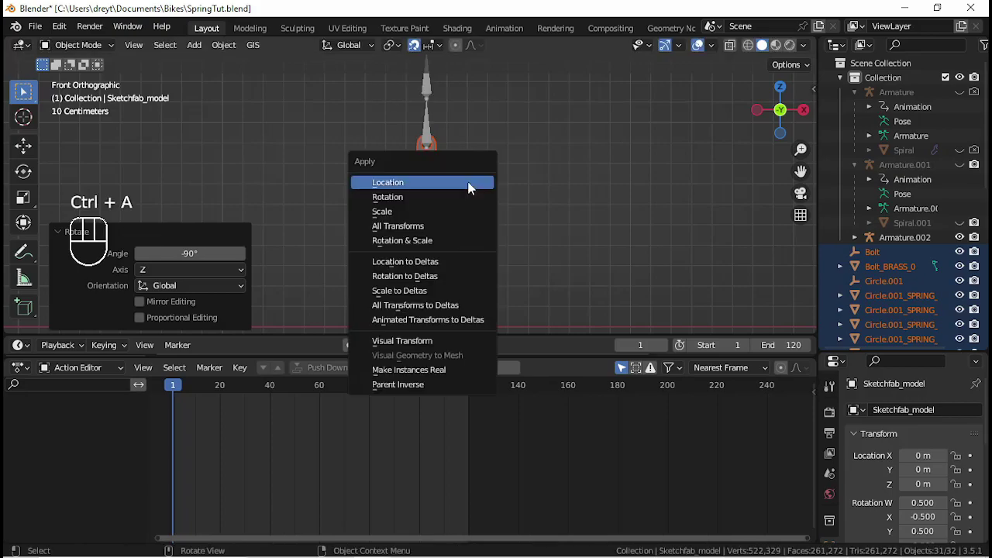
{"action": "left_click", "coordinate": [461, 195]}
{"action": "key", "text": "ctrl+a"}
{"action": "left_click", "coordinate": [454, 212]}
{"action": "middle_click_drag", "start_coordinate": [464, 196], "coordinate": [465, 238], "text": "shift"}
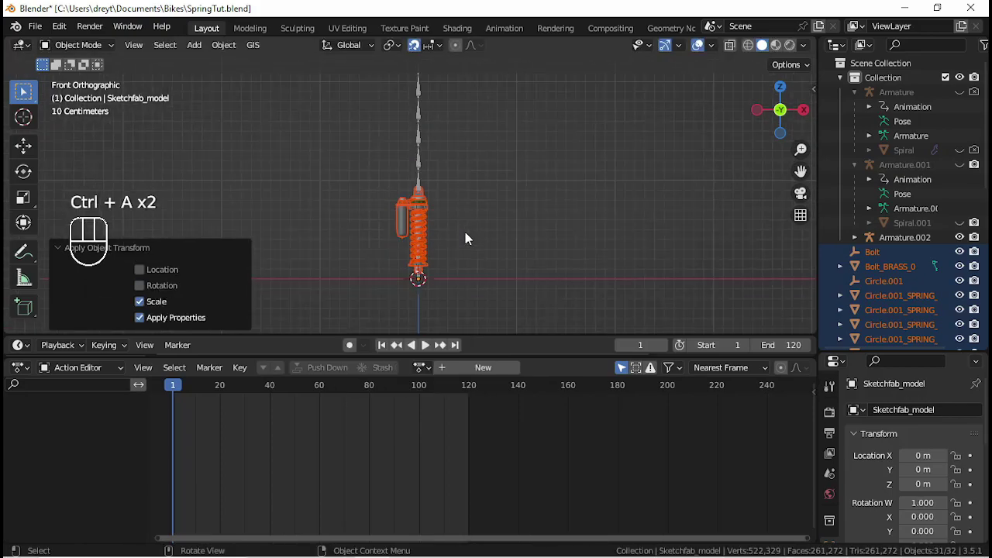
- Scale the shock absorber parts up by a factor of about 2.994 and move them down 0.2 m along Z
{"action": "key", "text": "s"}
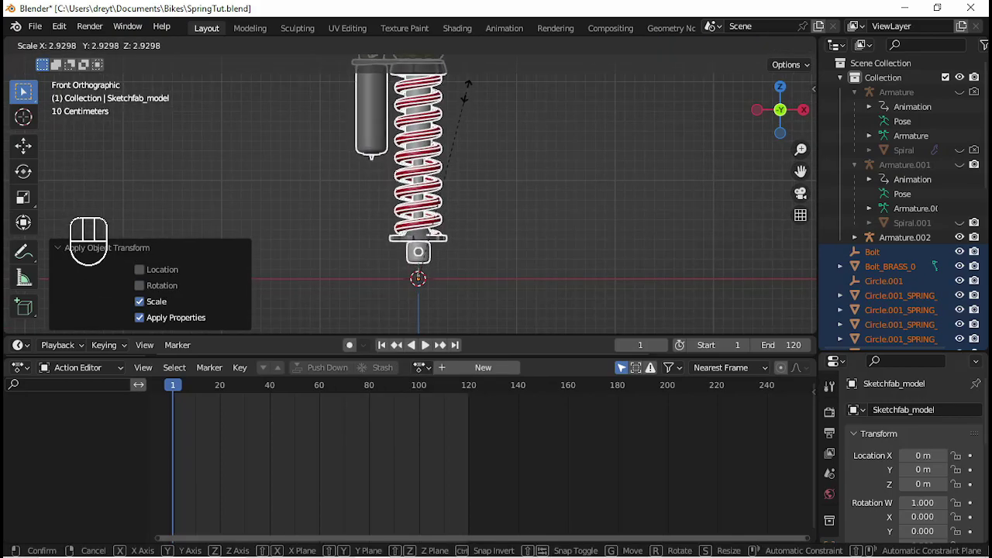
{"action": "left_click", "coordinate": [465, 88]}
{"action": "middle_click_drag", "start_coordinate": [455, 149], "coordinate": [424, 142], "text": "shift"}
{"action": "scroll", "coordinate": [425, 141], "scroll_direction": "up", "scroll_amount": 2}
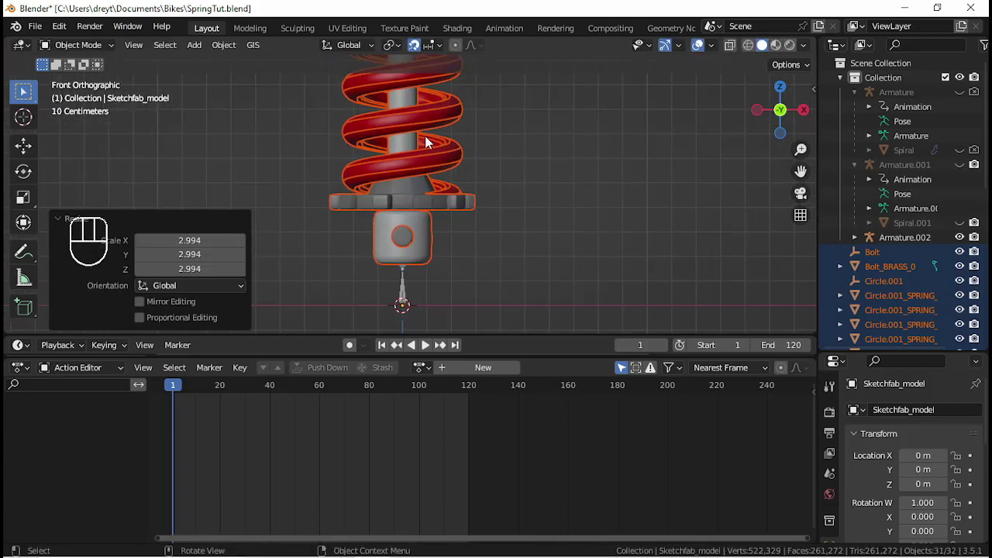
{"action": "key", "text": "g"}
{"action": "key", "text": "z"}
{"action": "left_click", "coordinate": [425, 191]}
- Switch to wireframe shading and select Armature.002 to check its root bones against the lower mount from the front
{"action": "key", "text": "z"}
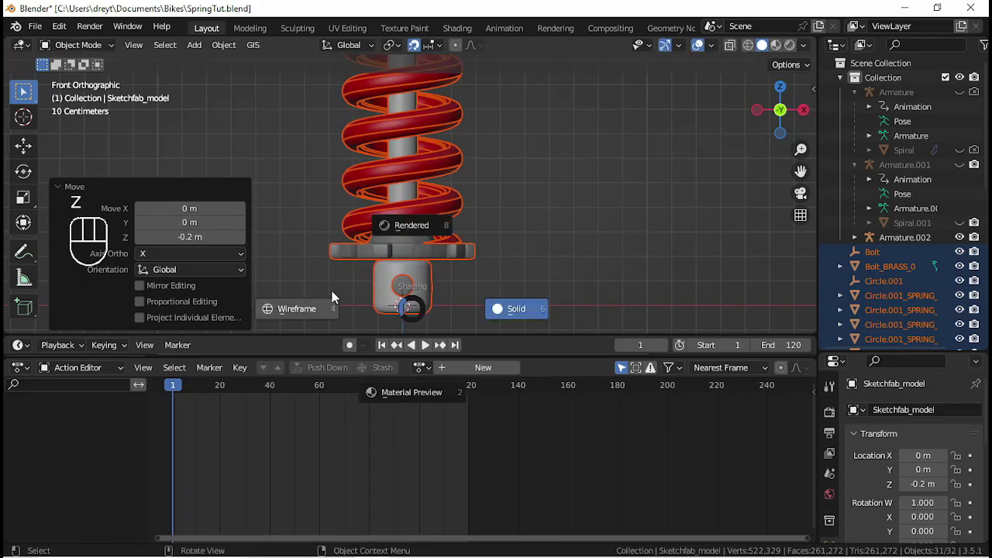
{"action": "left_click", "coordinate": [373, 301]}
{"action": "scroll", "coordinate": [377, 268], "scroll_direction": "up", "scroll_amount": 6}
{"action": "middle_click_drag", "start_coordinate": [397, 301], "coordinate": [419, 222], "text": "shift"}
{"action": "left_click", "coordinate": [419, 222]}
{"action": "left_click", "coordinate": [419, 223]}
{"action": "left_click", "coordinate": [419, 223]}
{"action": "left_click", "coordinate": [419, 222]}
{"action": "left_click", "coordinate": [906, 239]}
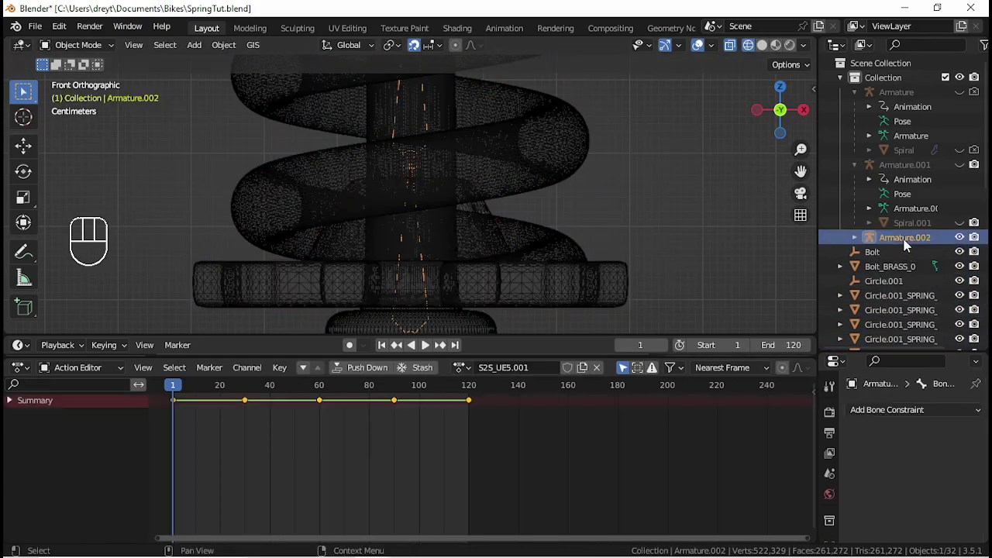
{"action": "scroll", "coordinate": [429, 230], "scroll_direction": "down", "scroll_amount": 10}
{"action": "mouse_move", "coordinate": [459, 192]}
{"action": "middle_mouse_down", "text": "shift"}
{"action": "mouse_move", "coordinate": [429, 230]}
{"action": "mouse_move", "coordinate": [403, 104]}
{"action": "mouse_move", "coordinate": [442, 187]}
{"action": "middle_mouse_up", "text": "shift"}
{"action": "scroll", "coordinate": [430, 235], "scroll_direction": "up", "scroll_amount": 5}
{"action": "key", "text": "KP_1"}
{"action": "scroll", "coordinate": [441, 186], "scroll_direction": "up", "scroll_amount": 4}
{"action": "middle_click_drag", "start_coordinate": [422, 267], "coordinate": [421, 150], "text": "shift"}
- Select every shock absorber part without the armature and move them down 0.03 m along Z
{"action": "key", "text": "a"}
{"action": "scroll", "coordinate": [511, 305], "scroll_direction": "up", "scroll_amount": 6}
{"action": "middle_click_drag", "start_coordinate": [511, 305], "coordinate": [481, 257], "text": "shift"}
{"action": "left_click", "coordinate": [480, 259], "text": "ctrl"}
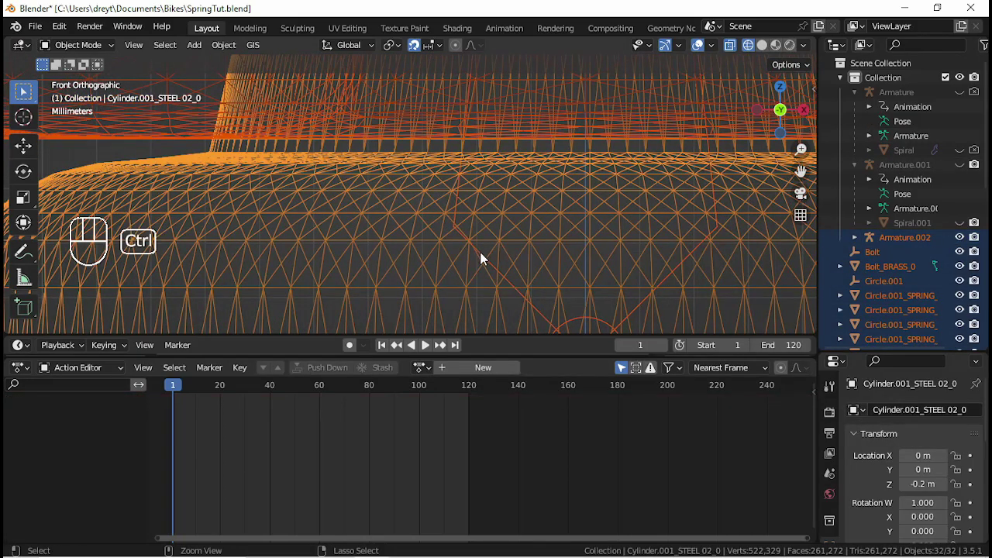
{"action": "key", "text": "ctrl+z"}
{"action": "key", "text": "ctrl+z"}
{"action": "scroll", "coordinate": [485, 213], "scroll_direction": "down", "scroll_amount": 6}
{"action": "left_click", "coordinate": [486, 211], "text": "shift"}
{"action": "key", "text": "g"}
{"action": "key", "text": "z"}
{"action": "left_click", "coordinate": [493, 214]}
{"action": "scroll", "coordinate": [492, 215], "scroll_direction": "up", "scroll_amount": 7}
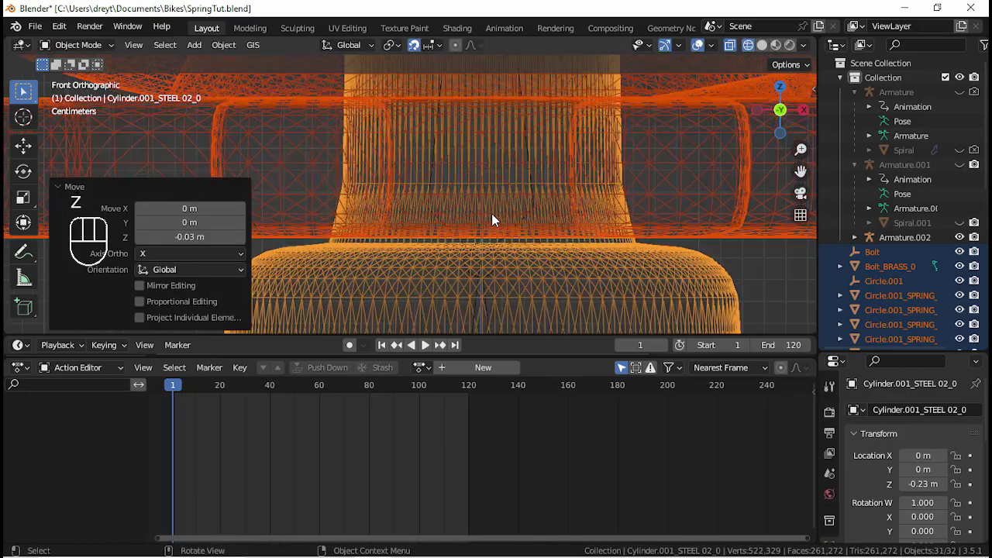
- Lower the shock absorber parts by about another 0.06 m along Z
{"action": "scroll", "coordinate": [494, 213], "scroll_direction": "down", "scroll_amount": 3}
{"action": "key", "text": "g"}
{"action": "key", "text": "z"}
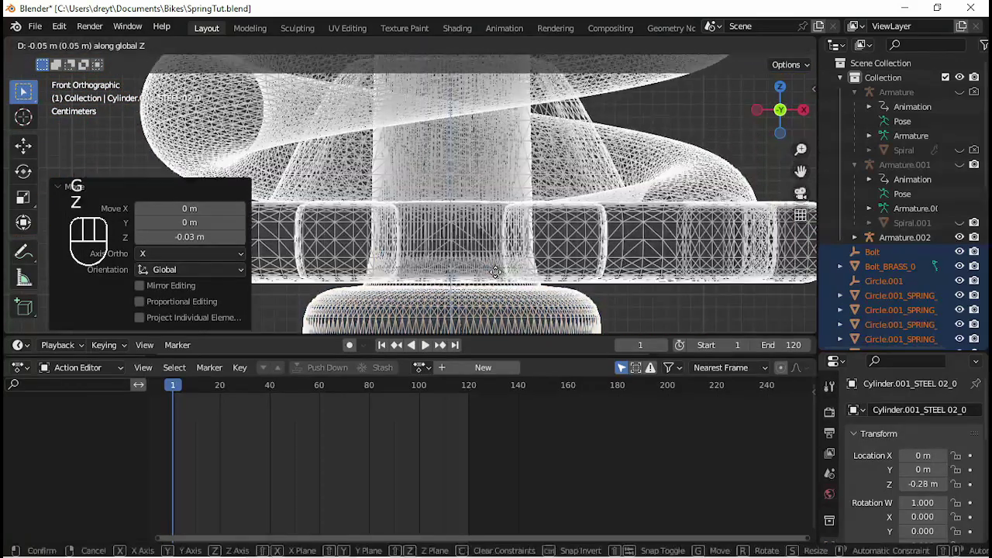
{"action": "left_click", "coordinate": [490, 280]}
- Select the armature and examine how its bones line up with the spring and lower mount
{"action": "scroll", "coordinate": [469, 210], "scroll_direction": "down", "scroll_amount": 7}
{"action": "middle_click_drag", "start_coordinate": [411, 147], "coordinate": [456, 105], "text": "shift"}
{"action": "scroll", "coordinate": [465, 244], "scroll_direction": "up", "scroll_amount": 3}
{"action": "left_click", "coordinate": [544, 173]}
{"action": "scroll", "coordinate": [543, 171], "scroll_direction": "down", "scroll_amount": 6}
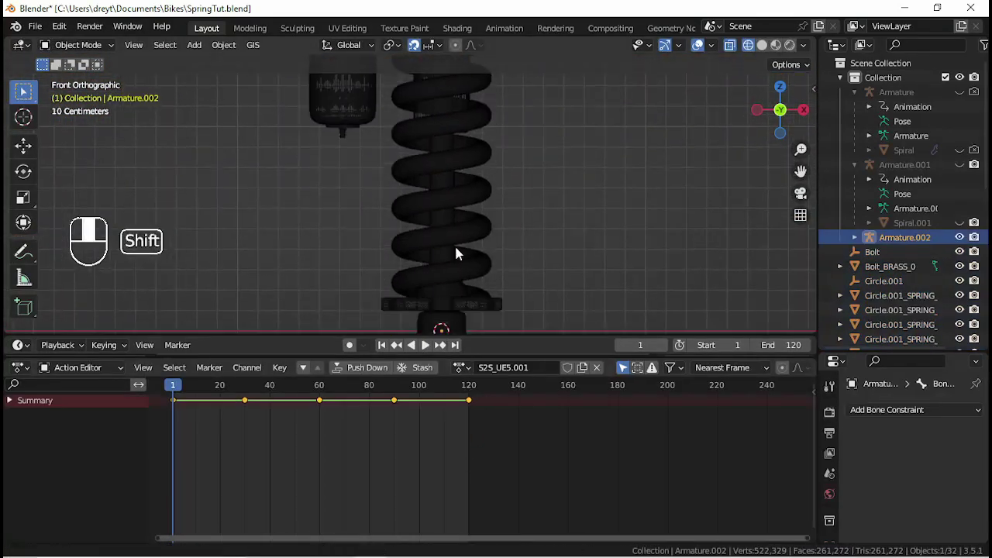
{"action": "middle_click_drag", "start_coordinate": [454, 307], "coordinate": [457, 155], "text": "shift"}
{"action": "scroll", "coordinate": [490, 233], "scroll_direction": "up", "scroll_amount": 8}
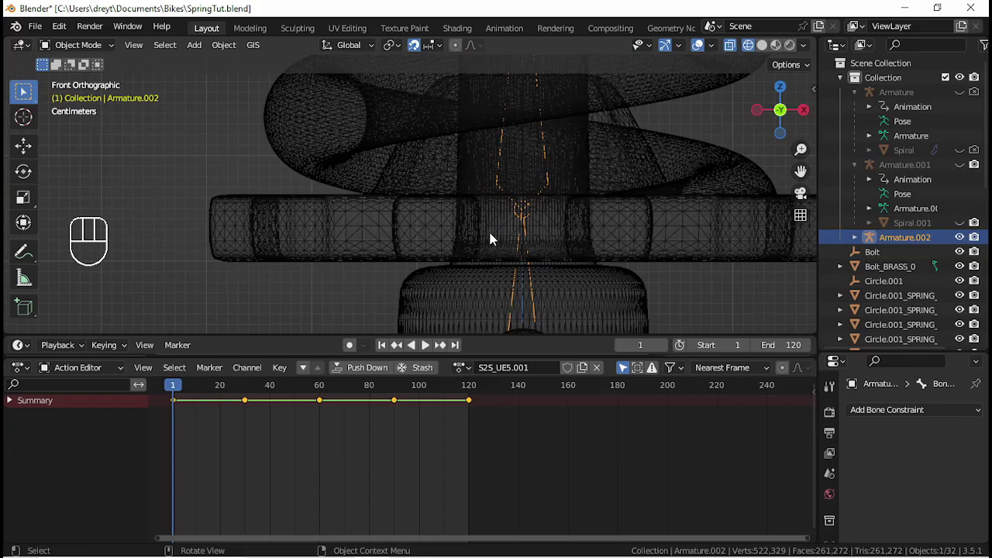
{"action": "scroll", "coordinate": [504, 221], "scroll_direction": "down", "scroll_amount": 5}
{"action": "mouse_move", "coordinate": [513, 206]}
{"action": "middle_mouse_down", "text": "shift"}
{"action": "mouse_move", "coordinate": [472, 170]}
{"action": "mouse_move", "coordinate": [477, 229]}
{"action": "middle_mouse_up", "text": "shift"}
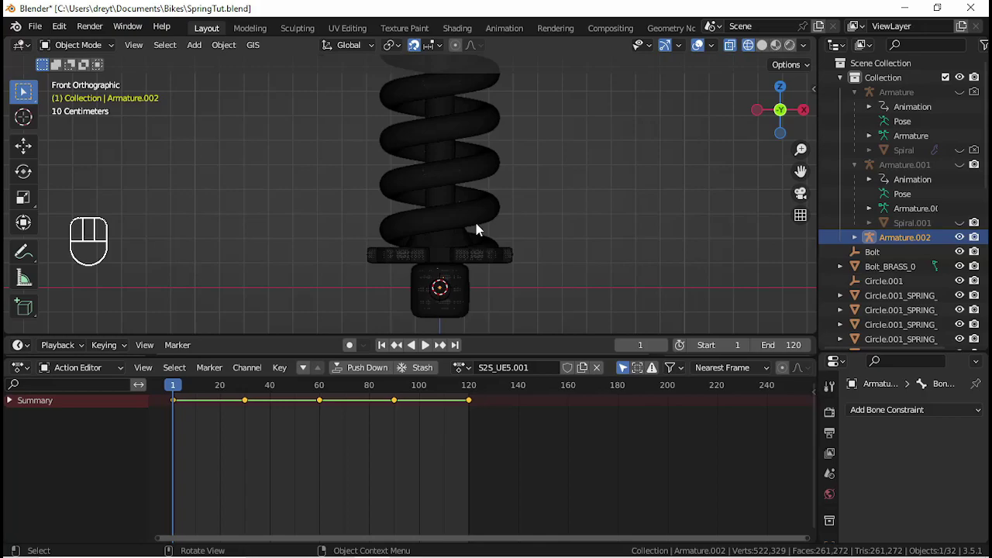
- Select the five Circle.001_SPRING pieces, leaving out Circle.001_STEEL, and join them into one mesh
{"action": "left_click", "coordinate": [485, 208], "text": "shift"}
{"action": "left_click", "coordinate": [484, 208], "text": "shift"}
{"action": "left_click", "coordinate": [485, 209], "text": "shift"}
{"action": "left_click", "coordinate": [483, 206], "text": "shift"}
{"action": "scroll", "coordinate": [910, 170], "scroll_direction": "down", "scroll_amount": 5}
{"action": "left_click", "coordinate": [910, 152]}
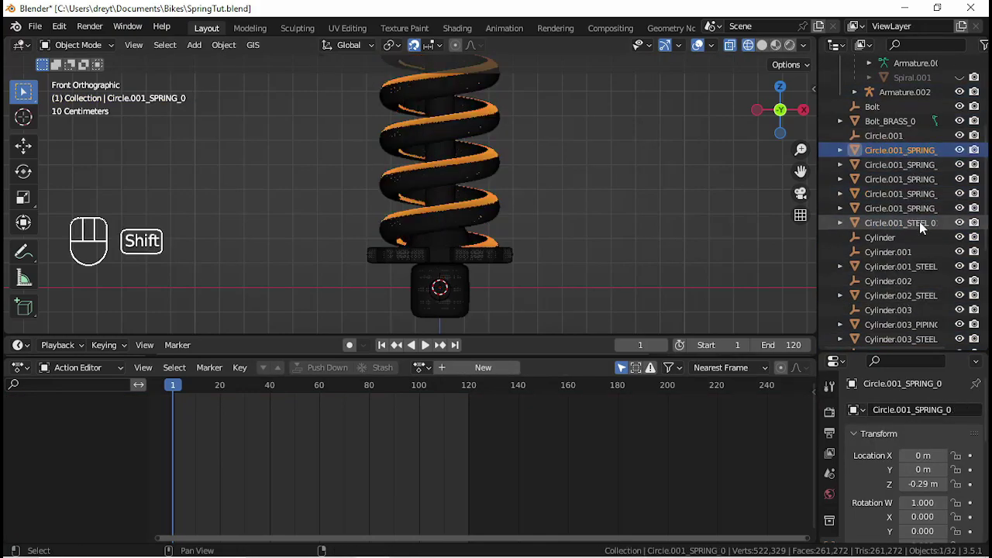
{"action": "left_click", "coordinate": [920, 224], "text": "shift"}
{"action": "left_click", "coordinate": [919, 224], "text": "ctrl"}
{"action": "scroll", "coordinate": [558, 214], "scroll_direction": "up", "scroll_amount": 3}
{"action": "left_click", "coordinate": [559, 221], "text": "shift"}
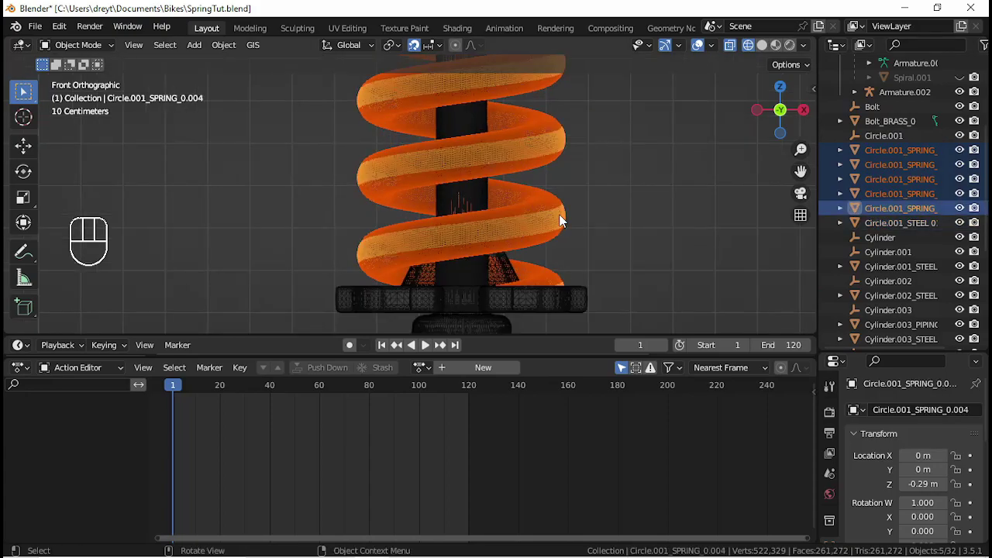
{"action": "key", "text": "ctrl+j"}
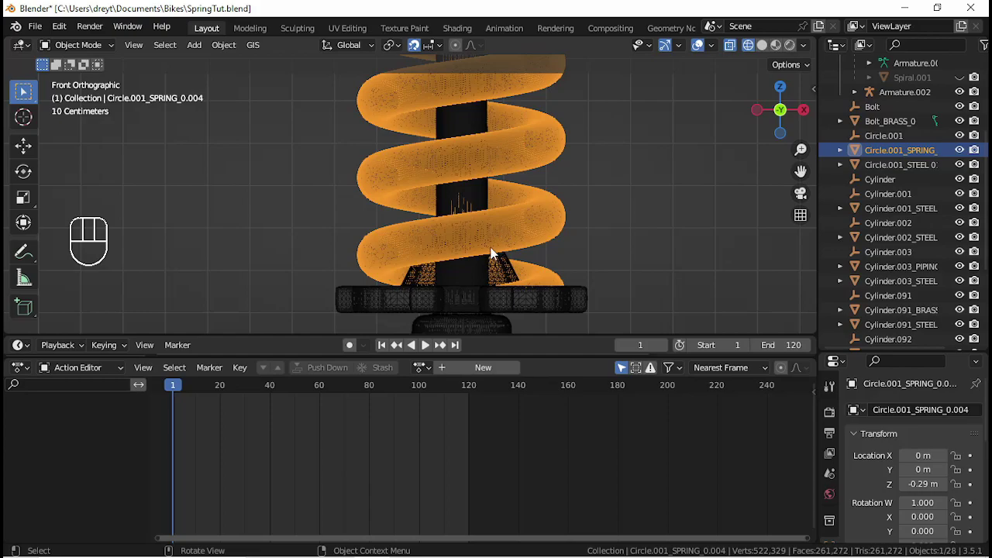
- Select the upper damper body, the reservoir, its bracket and fittings, and the top mount parts
{"action": "key", "text": "a"}
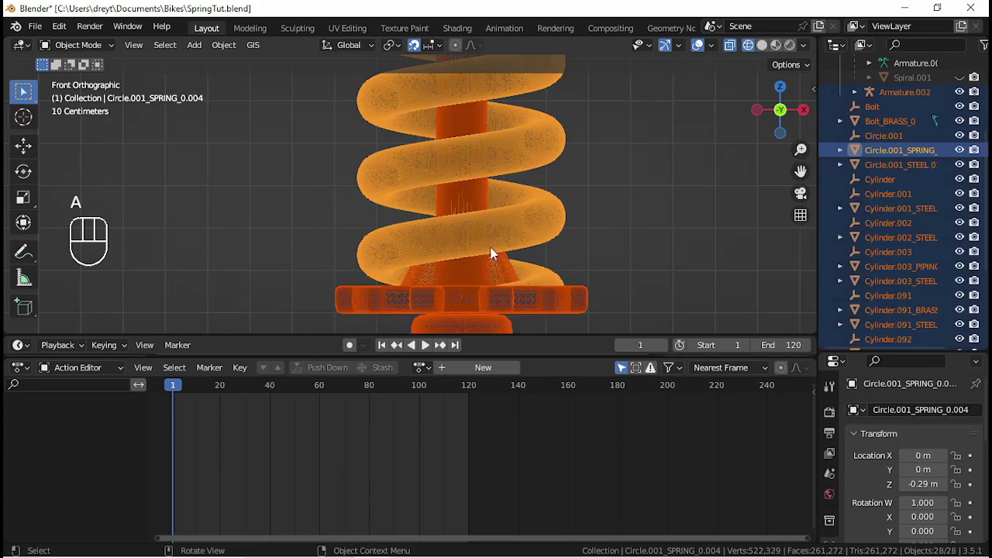
{"action": "left_click", "coordinate": [563, 304], "text": "shift"}
{"action": "scroll", "coordinate": [462, 185], "scroll_direction": "down", "scroll_amount": 5}
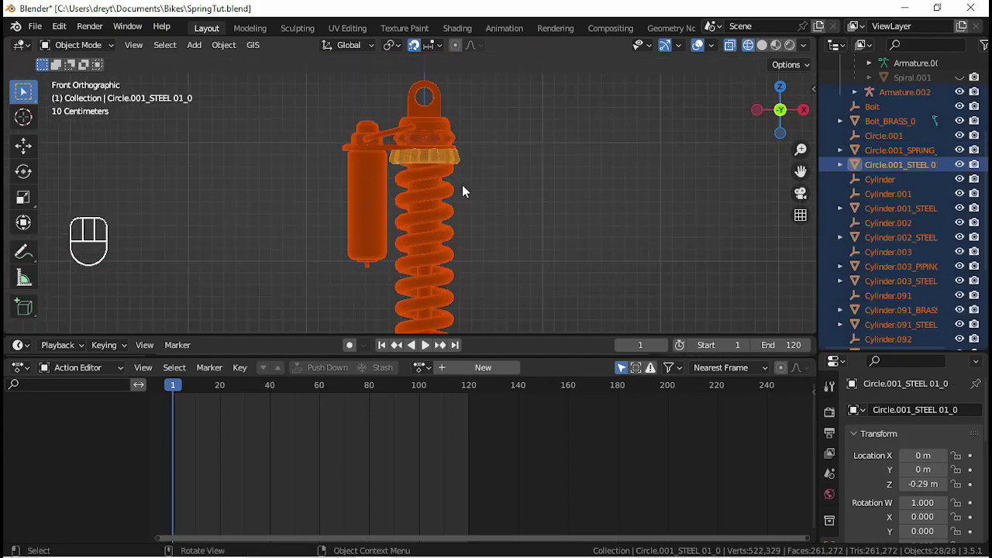
{"action": "left_click", "coordinate": [439, 257]}
{"action": "left_click", "coordinate": [450, 141], "text": "shift"}
{"action": "left_click", "coordinate": [371, 159], "text": "shift"}
{"action": "left_click", "coordinate": [348, 123], "text": "shift"}
{"action": "left_click", "coordinate": [359, 116], "text": "shift"}
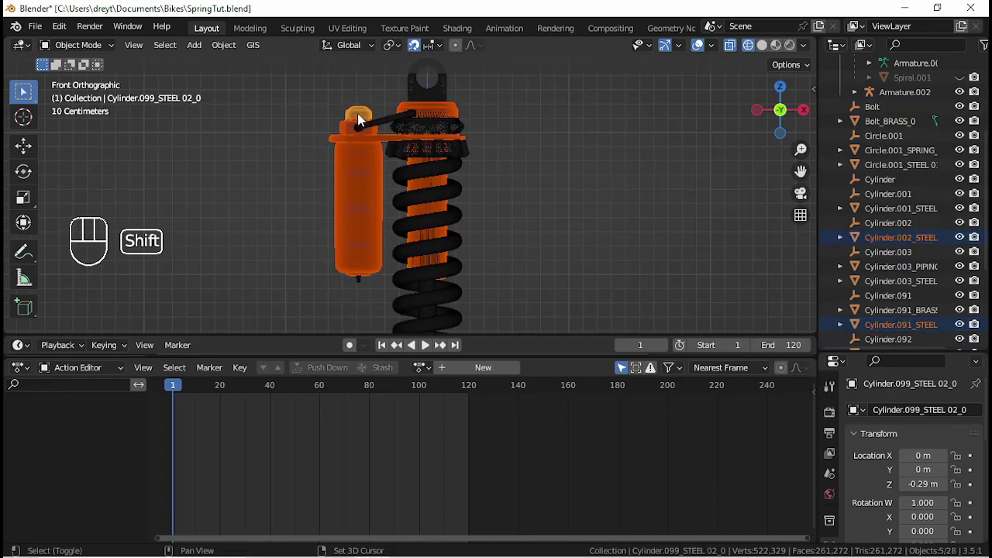
{"action": "left_click", "coordinate": [365, 118], "text": "shift"}
{"action": "left_click", "coordinate": [400, 102], "text": "shift"}
{"action": "scroll", "coordinate": [375, 107], "scroll_direction": "down", "scroll_amount": 3}
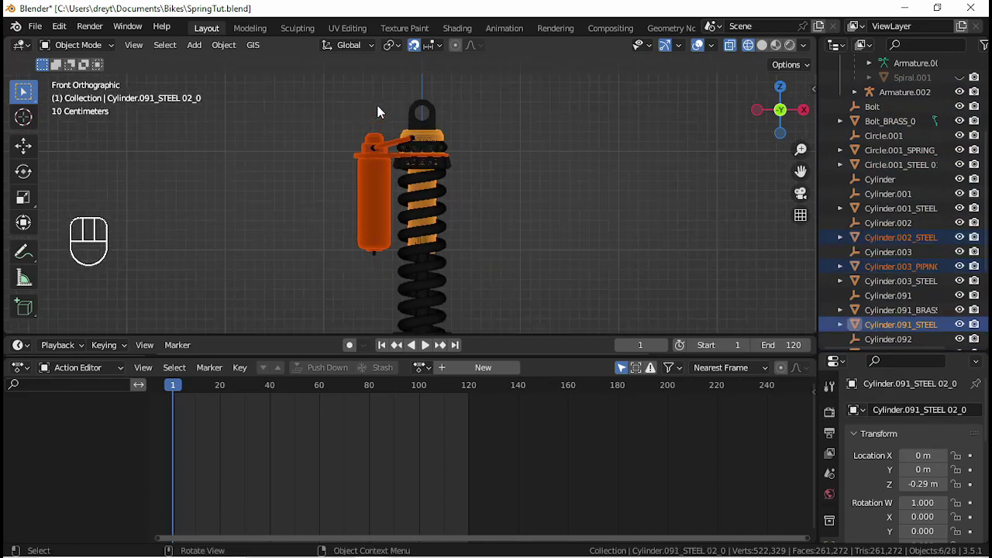
{"action": "left_click_drag", "start_coordinate": [348, 94], "coordinate": [469, 151], "text": "shift"}
{"action": "scroll", "coordinate": [467, 151], "scroll_direction": "up", "scroll_amount": 5}
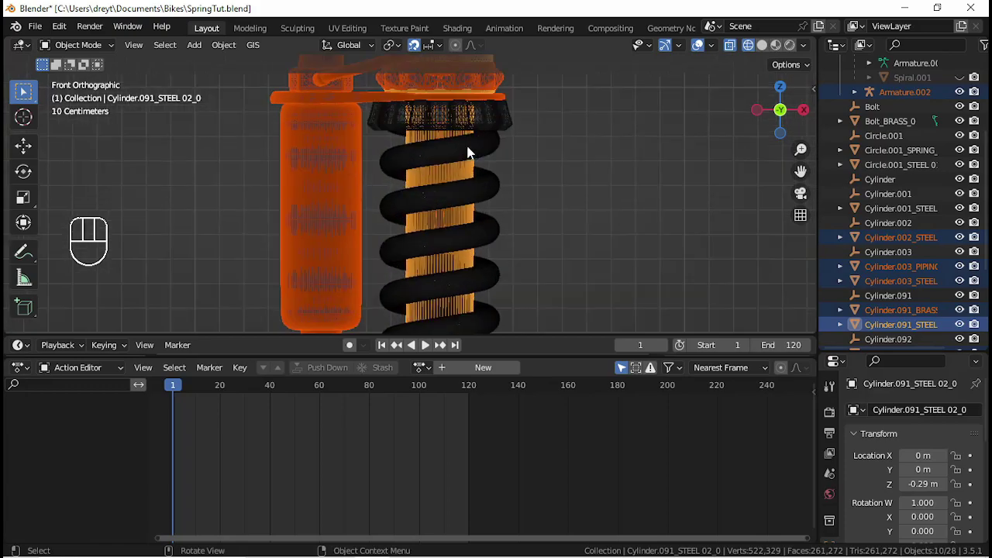
- Correct the selection around the collar and reservoir, and join the upper body and reservoir parts into one mesh
{"action": "left_click", "coordinate": [389, 109], "text": "shift"}
{"action": "scroll", "coordinate": [390, 109], "scroll_direction": "down", "scroll_amount": 4}
{"action": "mouse_move", "coordinate": [388, 110]}
{"action": "middle_mouse_down"}
{"action": "mouse_move", "coordinate": [221, 122]}
{"action": "mouse_move", "coordinate": [330, 182]}
{"action": "mouse_move", "coordinate": [388, 109]}
{"action": "middle_mouse_up"}
{"action": "scroll", "coordinate": [333, 191], "scroll_direction": "down", "scroll_amount": 4}
{"action": "scroll", "coordinate": [403, 113], "scroll_direction": "up", "scroll_amount": 3}
{"action": "middle_click_drag", "start_coordinate": [419, 117], "coordinate": [458, 181]}
{"action": "scroll", "coordinate": [483, 146], "scroll_direction": "down", "scroll_amount": 3}
{"action": "scroll", "coordinate": [459, 182], "scroll_direction": "up", "scroll_amount": 3}
{"action": "left_click", "coordinate": [396, 298], "text": "shift"}
{"action": "scroll", "coordinate": [393, 214], "scroll_direction": "down", "scroll_amount": 1}
{"action": "scroll", "coordinate": [393, 211], "scroll_direction": "up", "scroll_amount": 2}
{"action": "middle_click_drag", "start_coordinate": [399, 175], "coordinate": [422, 194]}
{"action": "left_click", "coordinate": [432, 163], "text": "shift"}
{"action": "key", "text": "ctrl+j"}
{"action": "left_click", "coordinate": [347, 220], "text": "shift"}
{"action": "left_click", "coordinate": [348, 191], "text": "shift"}
{"action": "key", "text": "ctrl+j"}
- Join the damper rod, spring seat and lower mount parts with the Circle.001_STEEL collar mesh
{"action": "left_click", "coordinate": [435, 267]}
{"action": "middle_click_drag", "start_coordinate": [436, 268], "coordinate": [415, 135], "text": "shift"}
{"action": "left_click", "coordinate": [434, 250], "text": "shift"}
{"action": "scroll", "coordinate": [448, 235], "scroll_direction": "up", "scroll_amount": 3}
{"action": "left_click", "coordinate": [450, 245], "text": "shift"}
{"action": "key", "text": "ctrl+j"}
{"action": "key", "text": "KP_1"}
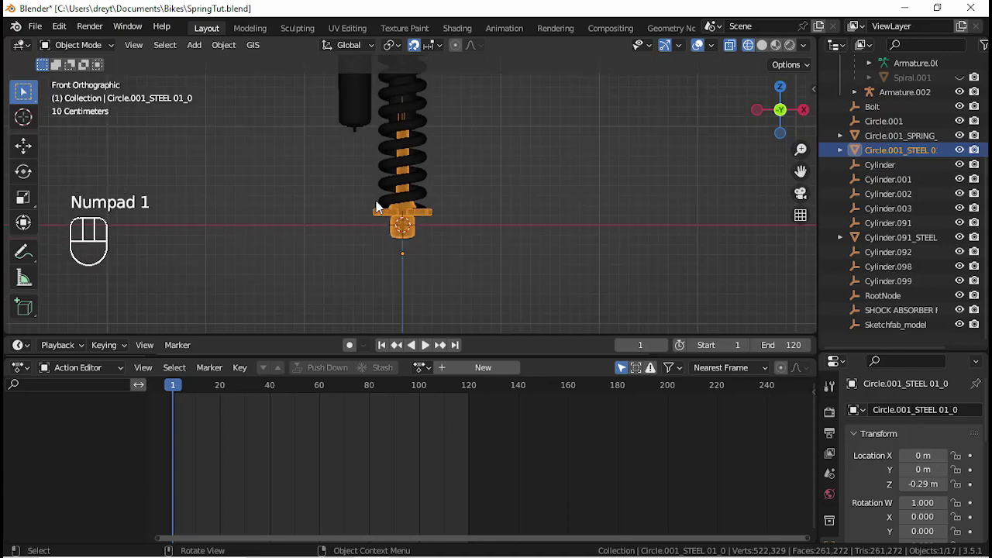
- Select all objects and apply their location, rotation and scale
{"action": "key", "text": "a"}
{"action": "middle_click_drag", "start_coordinate": [377, 208], "coordinate": [403, 250], "text": "shift"}
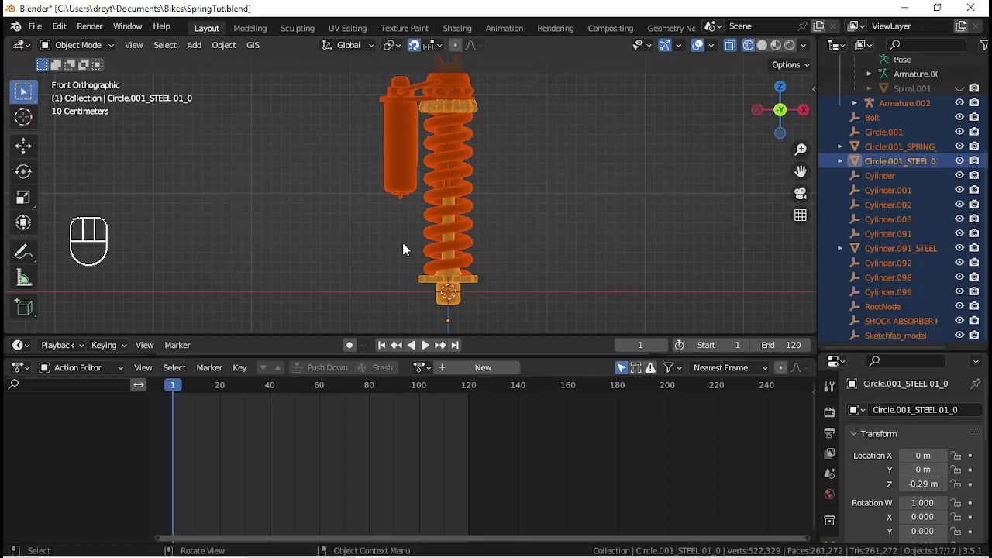
{"action": "key", "text": "ctrl+a"}
{"action": "left_click", "coordinate": [390, 216]}
{"action": "key", "text": "ctrl+a"}
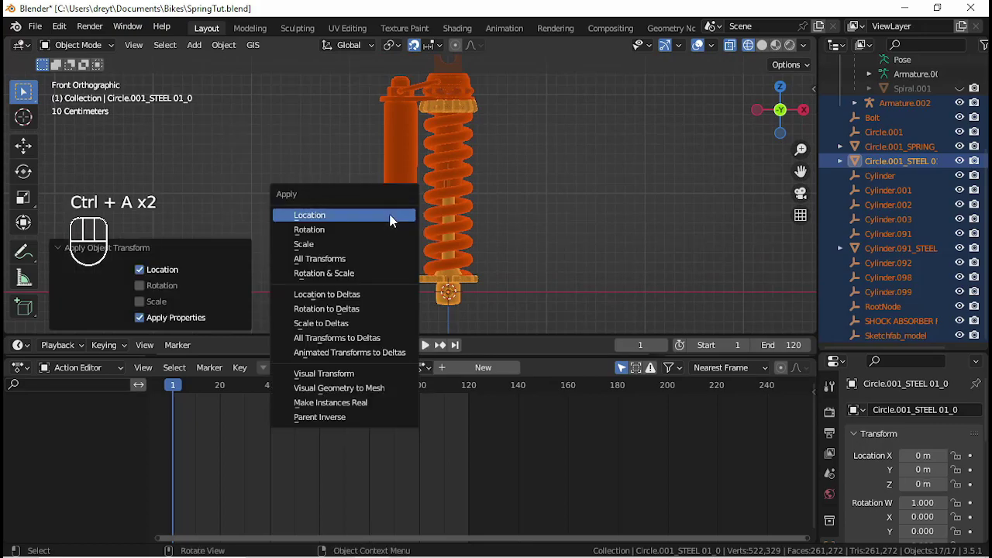
{"action": "left_click", "coordinate": [390, 228]}
{"action": "key", "text": "ctrl+a"}
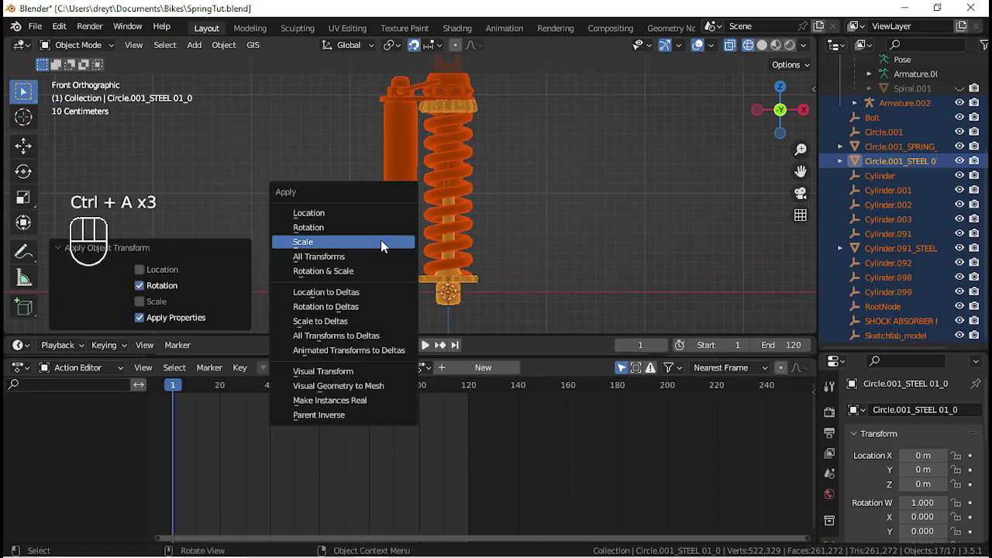
{"action": "left_click", "coordinate": [382, 243]}
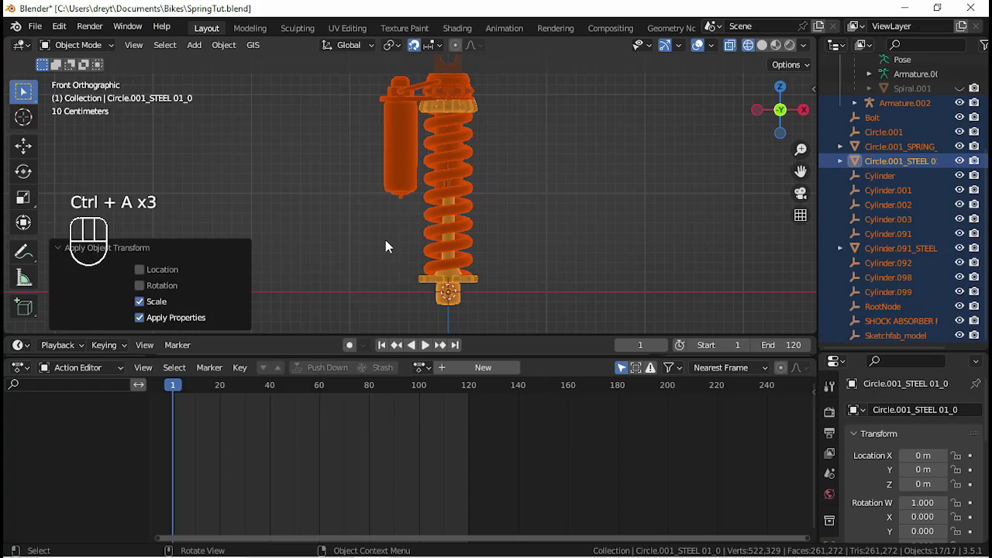
- Open the joined Circle.001_STEEL mesh in Edit Mode and bring up the viewport shading choices
{"action": "left_click", "coordinate": [439, 137]}
{"action": "left_click", "coordinate": [451, 97]}
{"action": "left_click", "coordinate": [443, 110]}
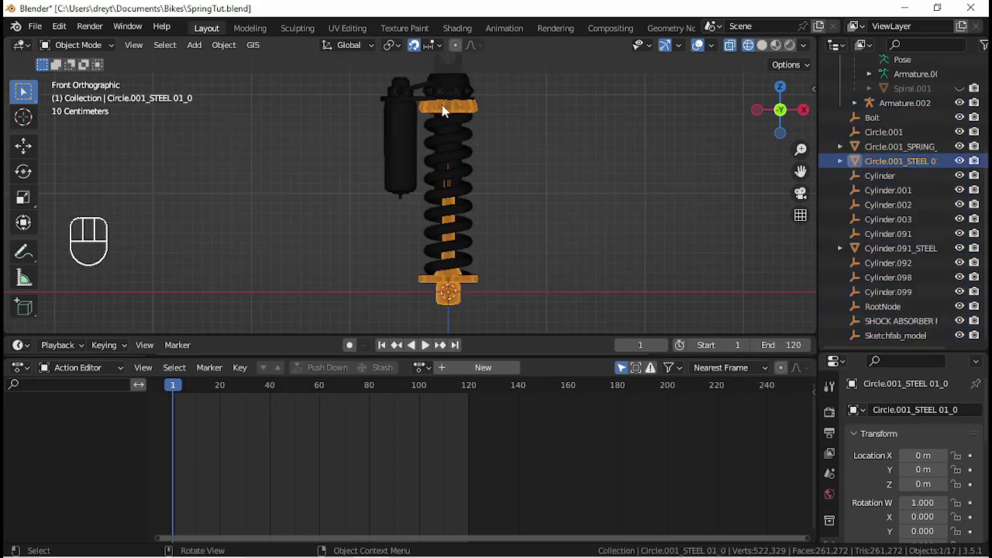
{"action": "middle_click_drag", "start_coordinate": [441, 111], "coordinate": [439, 143], "text": "shift"}
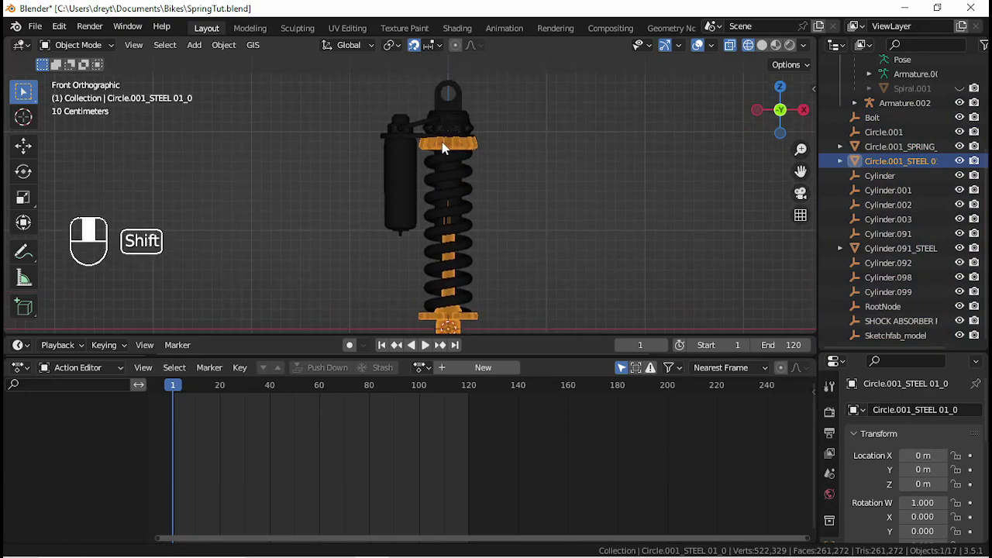
{"action": "scroll", "coordinate": [436, 143], "scroll_direction": "up", "scroll_amount": 3}
{"action": "key", "text": "Tab"}
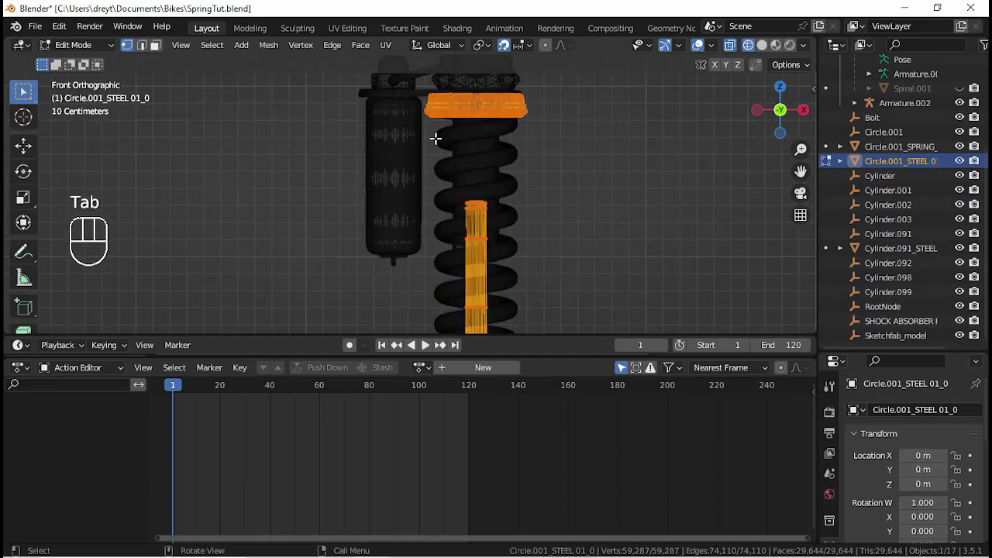
{"action": "key", "text": "z"}
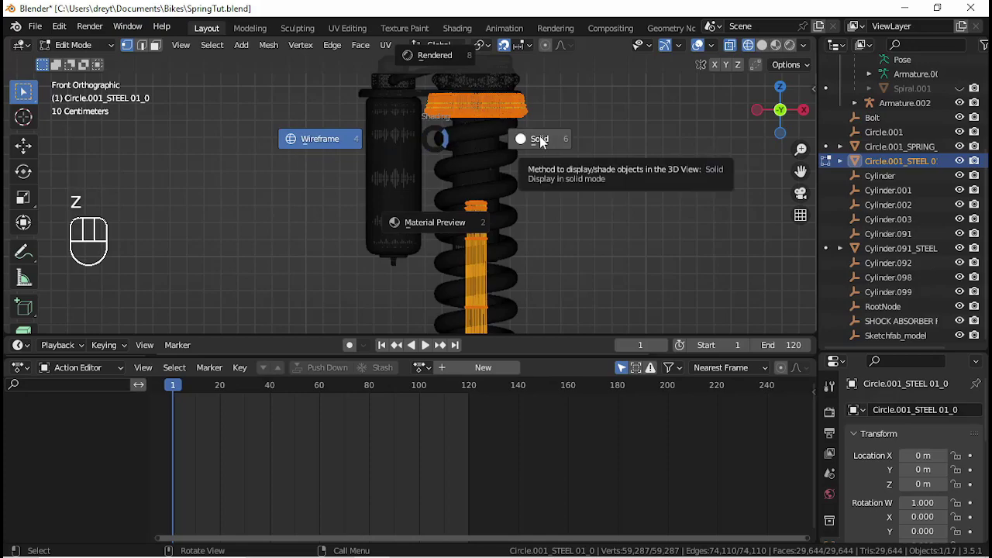
- Separate the upper collar from the Circle.001_STEEL 01_0 mesh into its own object
{"action": "left_click", "coordinate": [282, 204]}
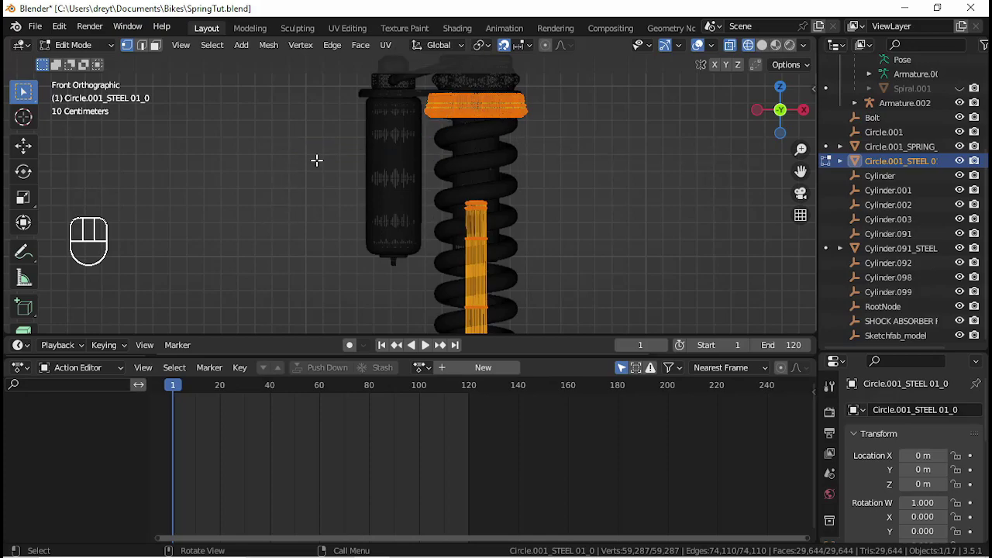
{"action": "left_click", "coordinate": [292, 220]}
{"action": "scroll", "coordinate": [321, 162], "scroll_direction": "down", "scroll_amount": 5}
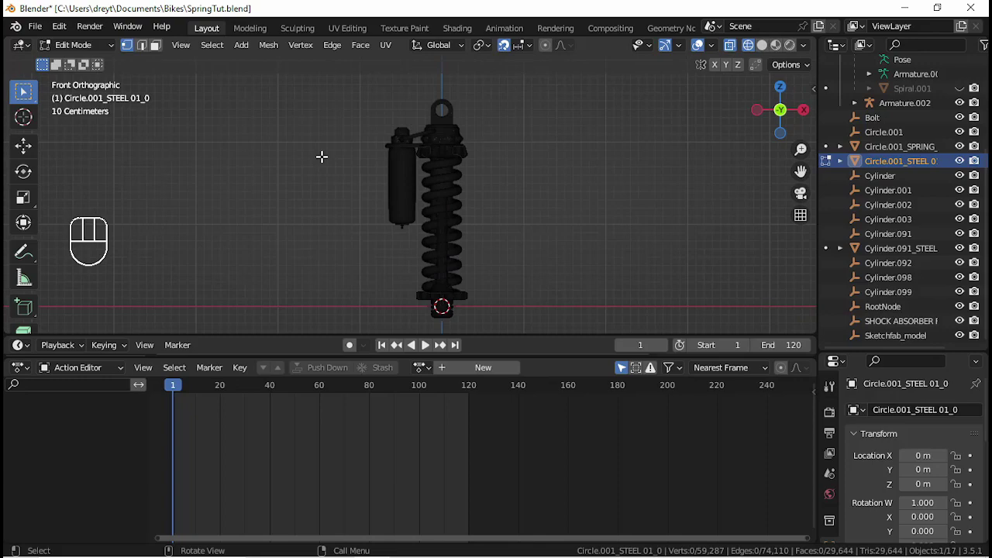
{"action": "key", "text": "b"}
{"action": "left_click_drag", "start_coordinate": [342, 98], "coordinate": [528, 183]}
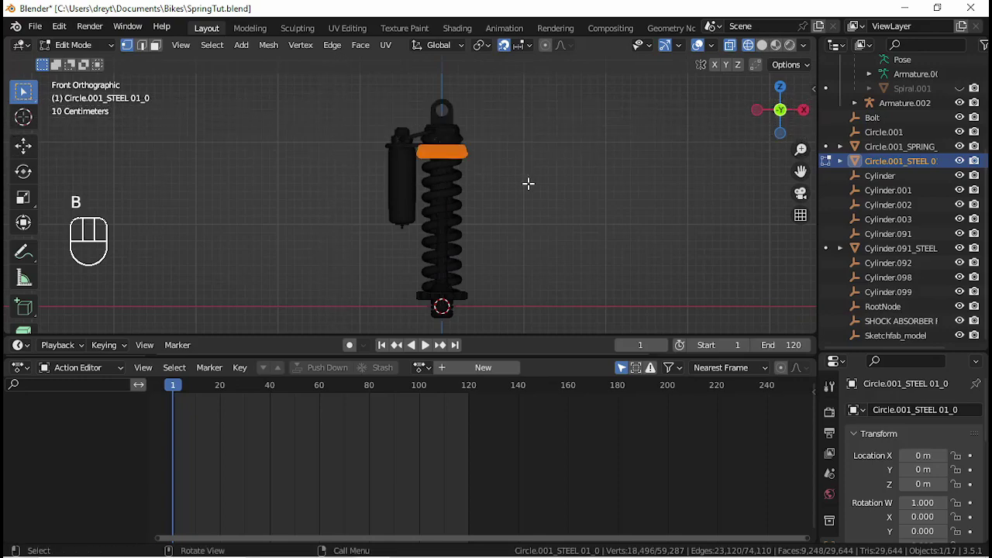
{"action": "key", "text": "p"}
{"action": "left_click", "coordinate": [528, 184]}
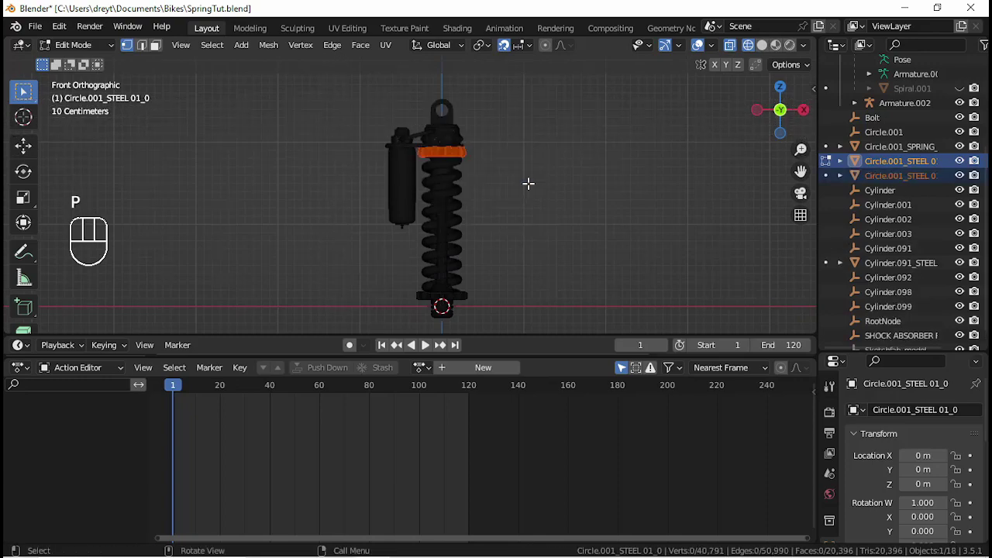
{"action": "key", "text": "Tab"}
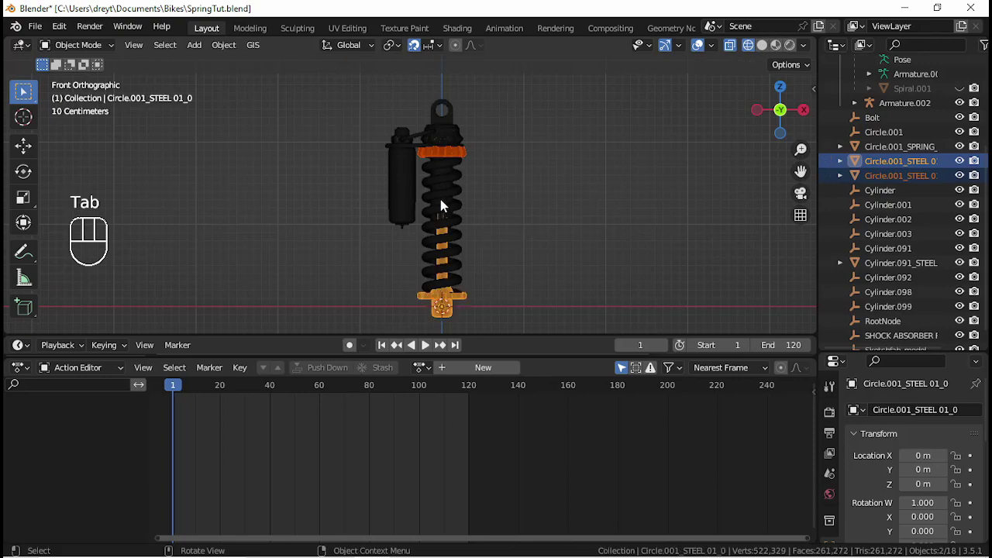
- Join the separated collar into the upper shock body, Cylinder.091_STEEL 02_0
{"action": "scroll", "coordinate": [441, 199], "scroll_direction": "up", "scroll_amount": 3}
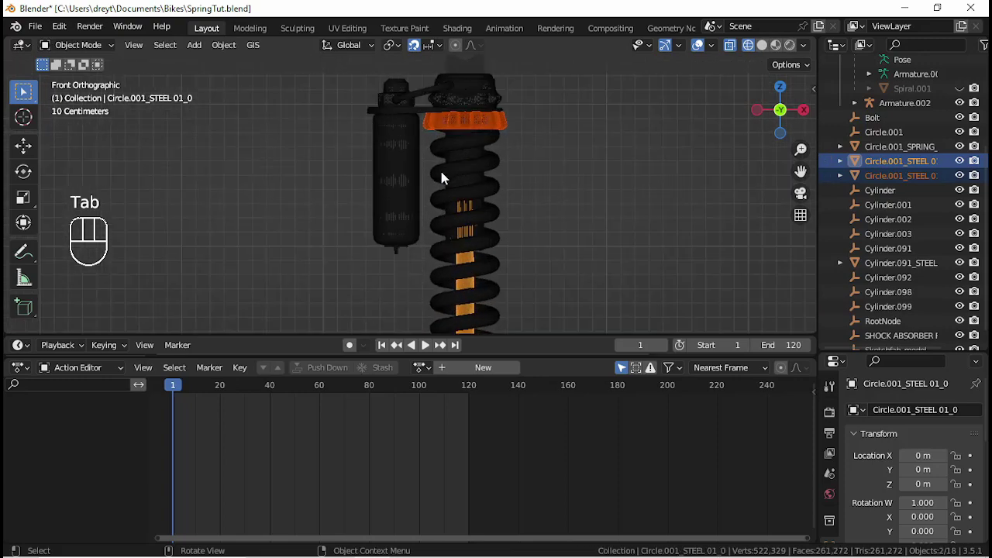
{"action": "left_click", "coordinate": [489, 101]}
{"action": "left_click", "coordinate": [485, 97], "text": "shift"}
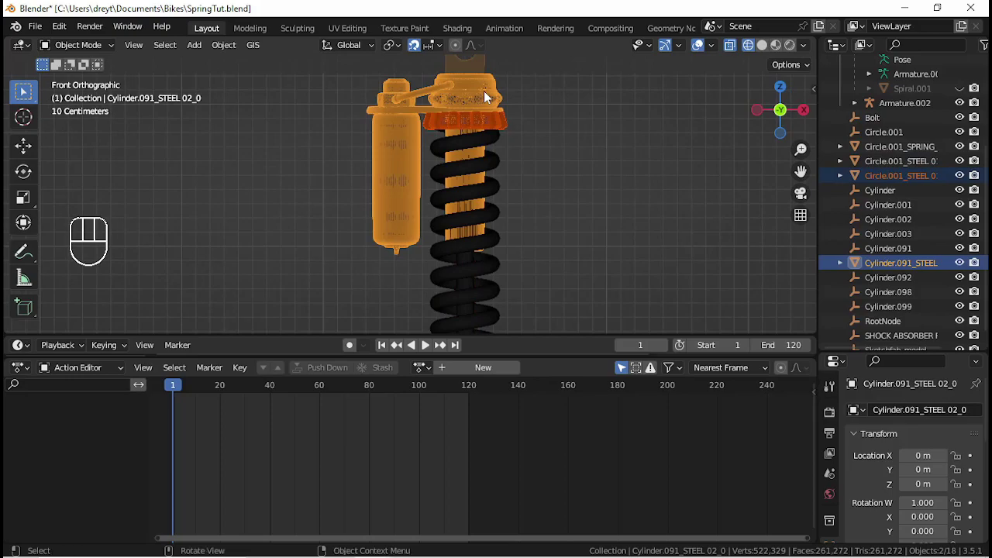
{"action": "key", "text": "ctrl+j"}
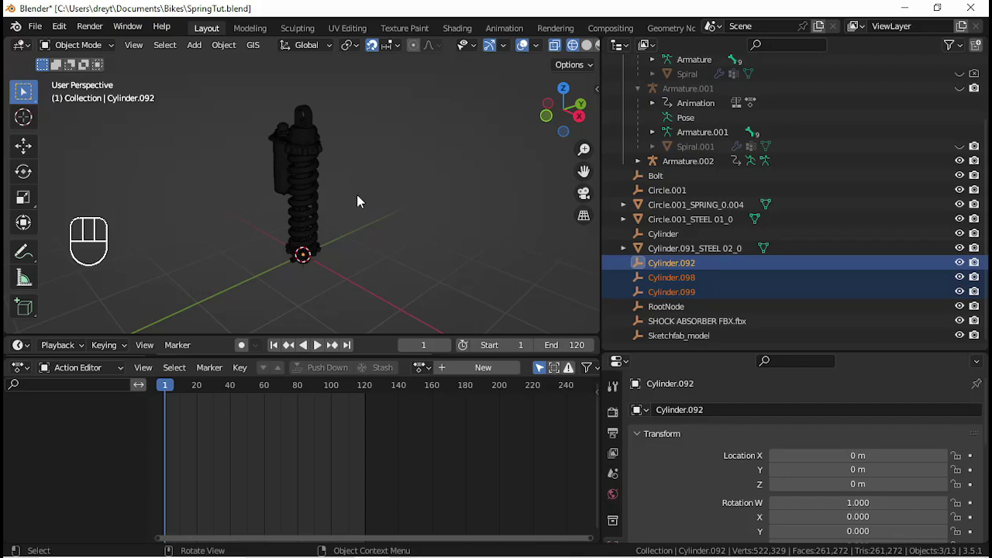
- Delete the empties Cylinder.092, Cylinder.098, Cylinder.099, RootNode, SHOCK ABSORBER FBX.fbx and Sketchfab_model
{"action": "key", "text": "Delete"}
{"action": "left_click", "coordinate": [662, 306]}
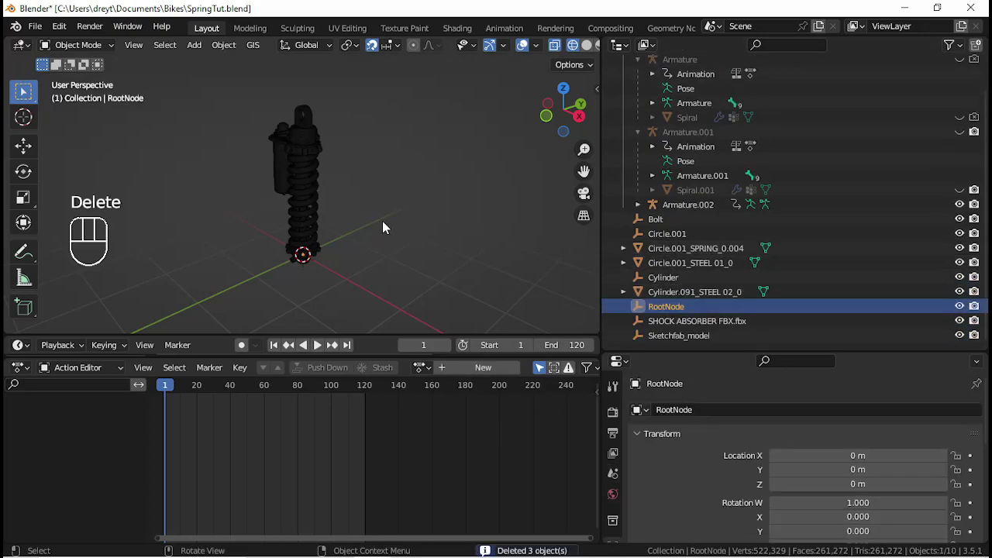
{"action": "key", "text": "Delete"}
{"action": "left_click", "coordinate": [685, 321]}
{"action": "key", "text": "Delete"}
{"action": "left_click", "coordinate": [673, 321]}
{"action": "left_click", "coordinate": [672, 335]}
{"action": "key", "text": "Delete"}
- Delete the remaining empties Cylinder, Circle.001 and Bolt, keeping the three shock meshes and the armatures
{"action": "left_click", "coordinate": [664, 322]}
{"action": "left_click", "coordinate": [663, 310]}
{"action": "key", "text": "Delete"}
{"action": "left_click", "coordinate": [664, 297]}
{"action": "left_click", "coordinate": [710, 284]}
{"action": "left_click", "coordinate": [697, 268]}
{"action": "key", "text": "Delete"}
{"action": "left_click", "coordinate": [666, 252]}
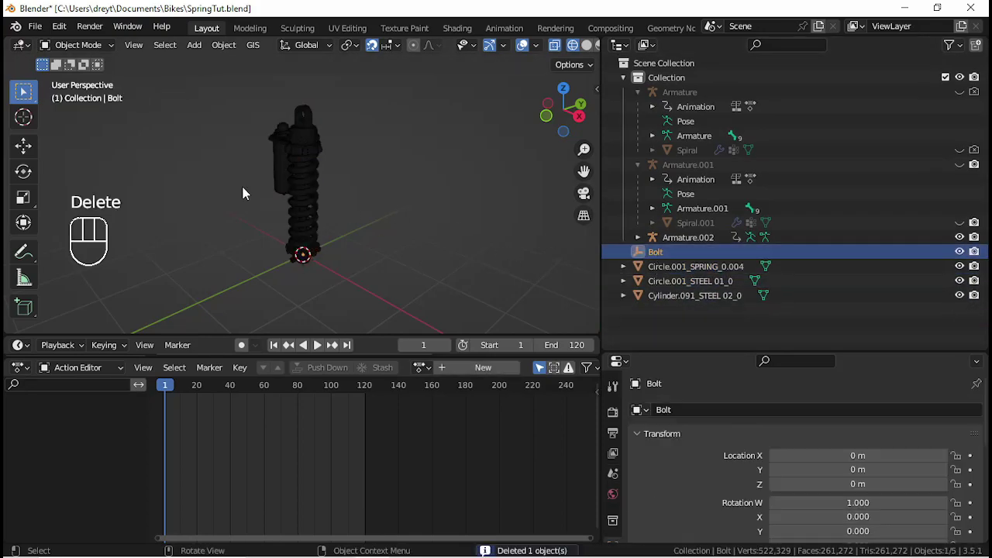
{"action": "middle_click_drag", "start_coordinate": [244, 190], "coordinate": [266, 244]}
{"action": "scroll", "coordinate": [265, 244], "scroll_direction": "up", "scroll_amount": 2}
{"action": "key", "text": "Delete"}
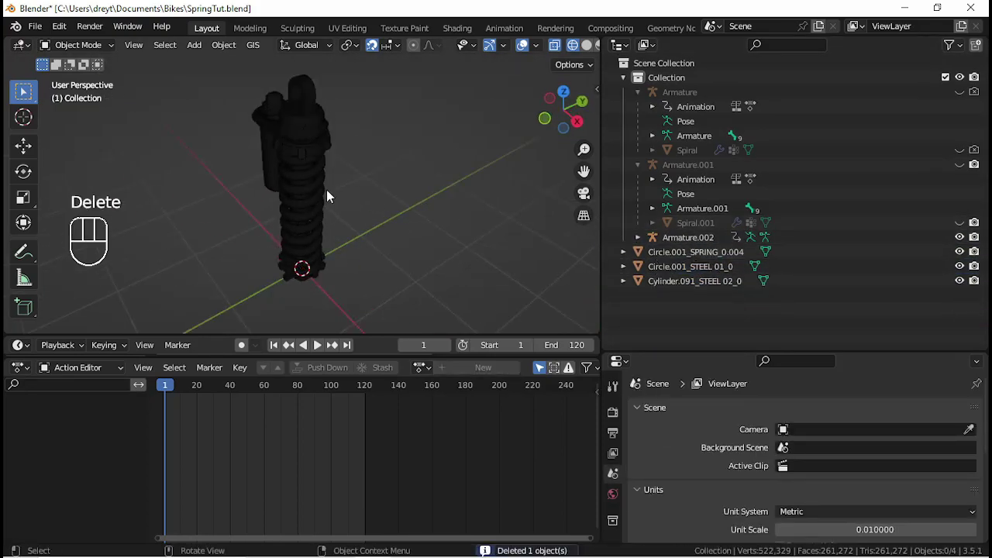
- Parent the spring mesh Circle.001_SPRING_0.004 to Armature.002 with automatic weights
{"action": "key", "text": "KP_1"}
{"action": "left_click", "coordinate": [429, 267]}
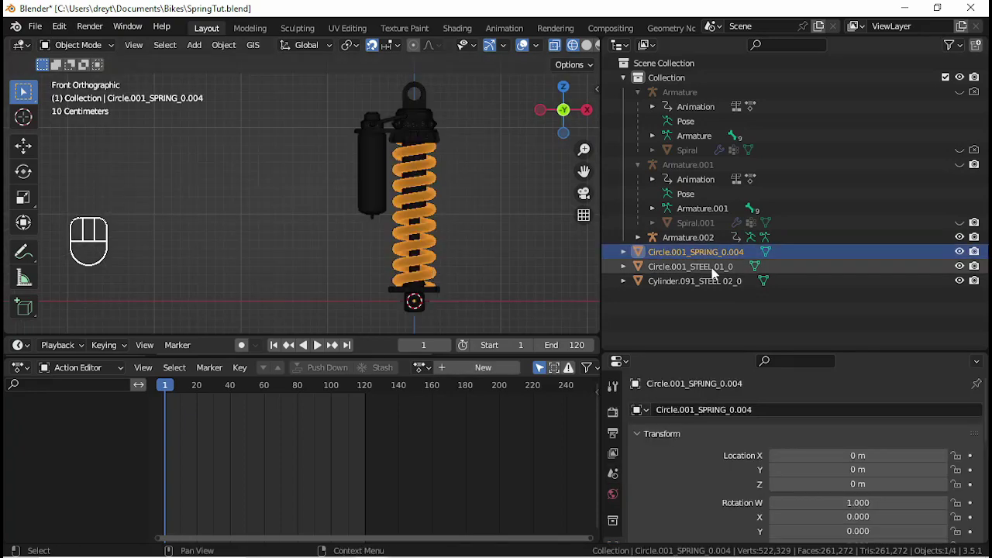
{"action": "key", "text": "ctrl"}
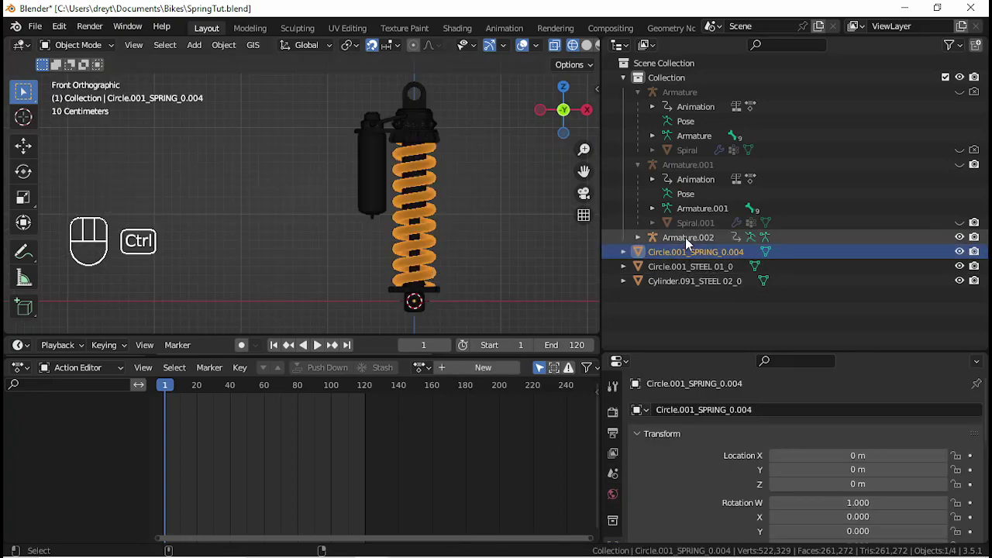
{"action": "left_click", "coordinate": [685, 237], "text": "ctrl"}
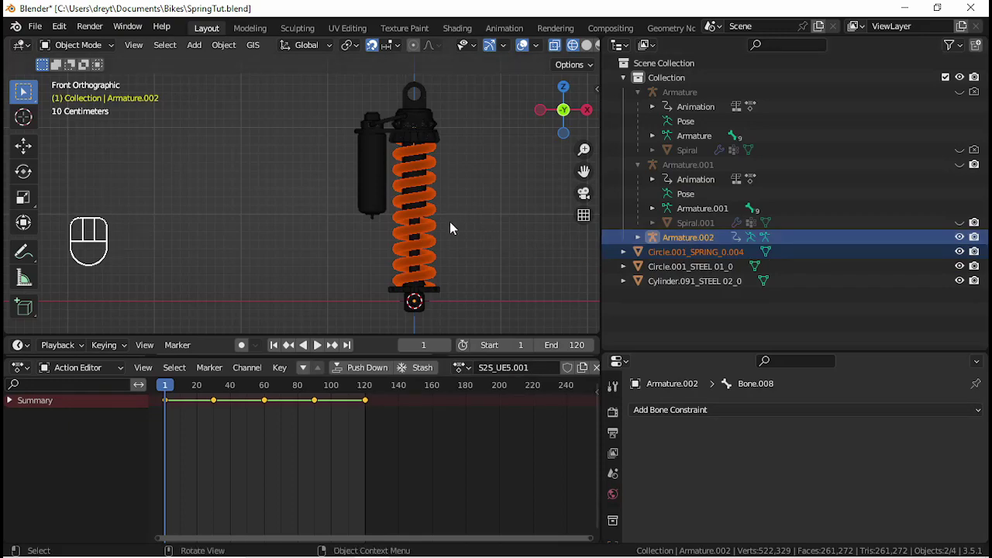
{"action": "key", "text": "ctrl+p"}
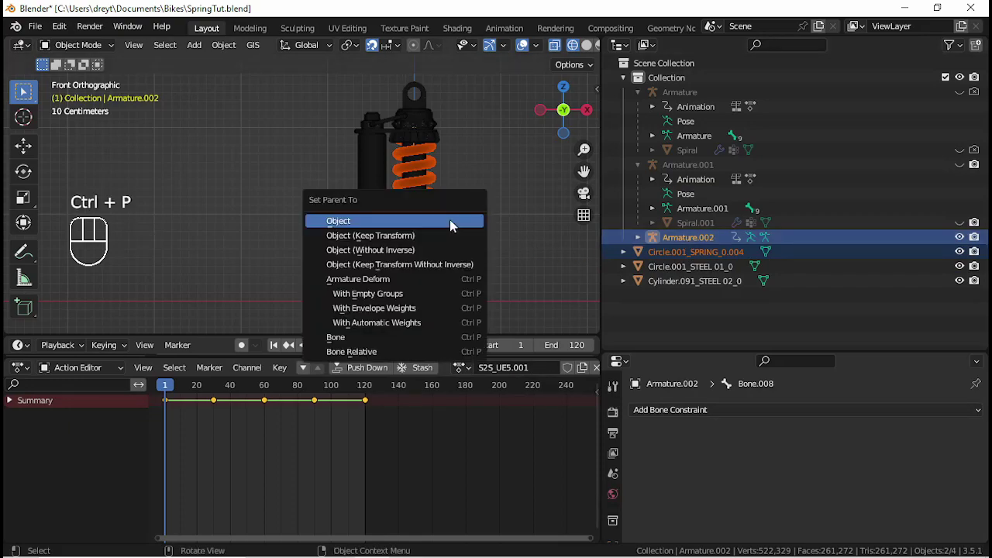
{"action": "left_click", "coordinate": [427, 324]}
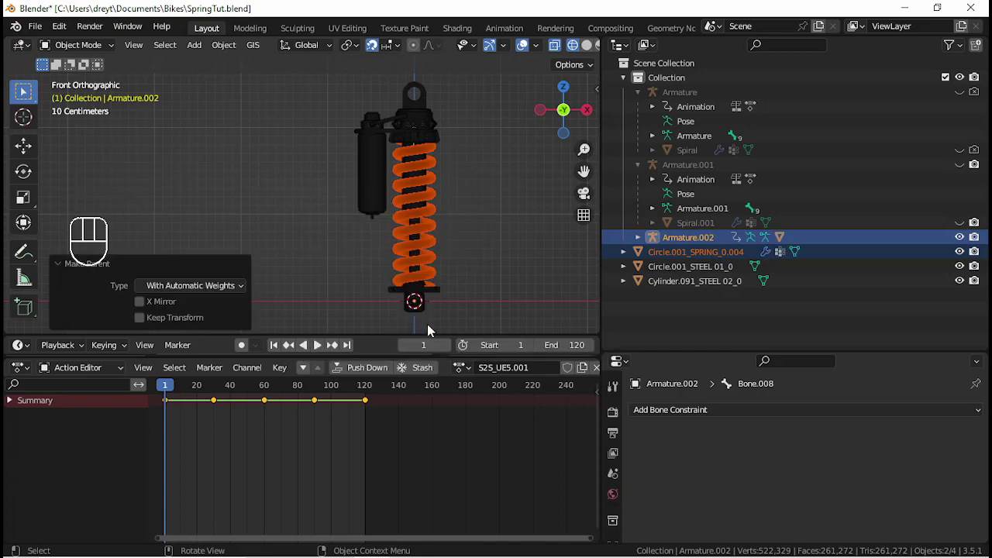
- Preview the spring's armature animation, return to frame 1, and assign the SS_UE5 action to Armature.002
{"action": "key", "text": "space"}
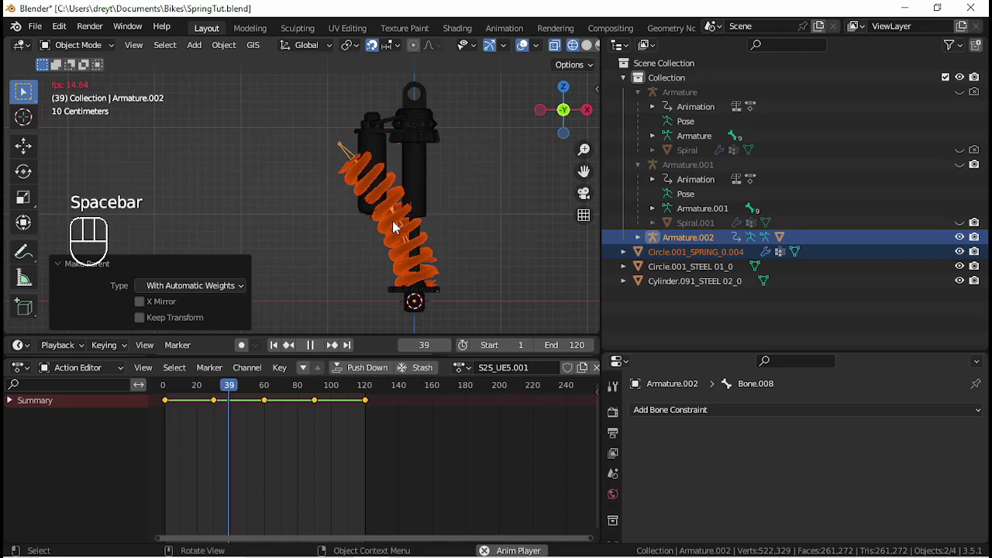
{"action": "key", "text": "space"}
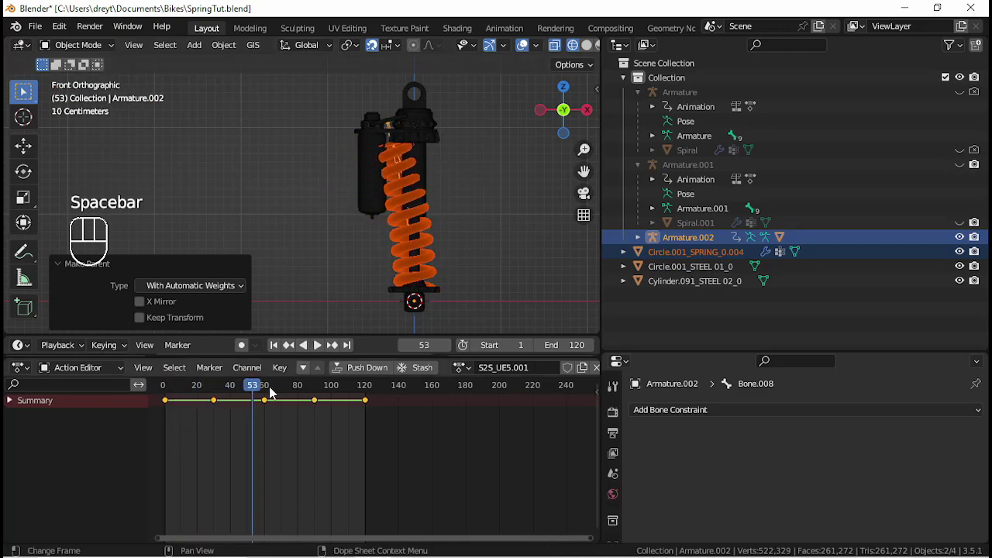
{"action": "left_click_drag", "start_coordinate": [252, 386], "coordinate": [166, 388]}
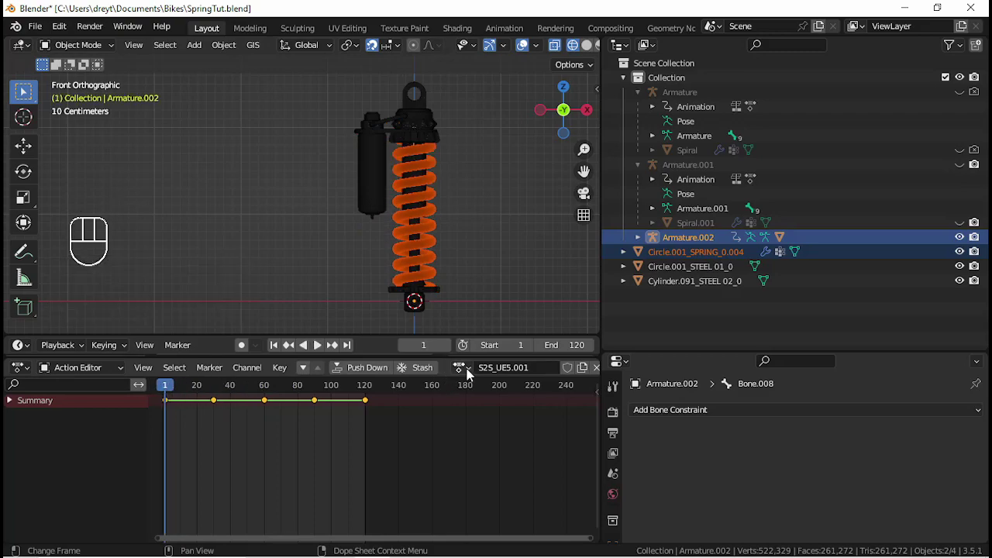
{"action": "left_click", "coordinate": [460, 367]}
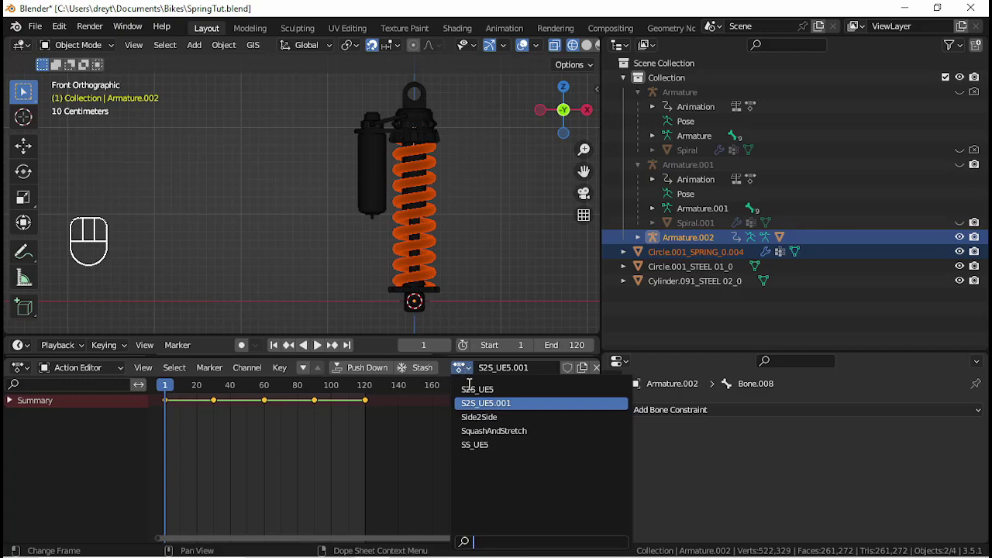
{"action": "left_click", "coordinate": [500, 444]}
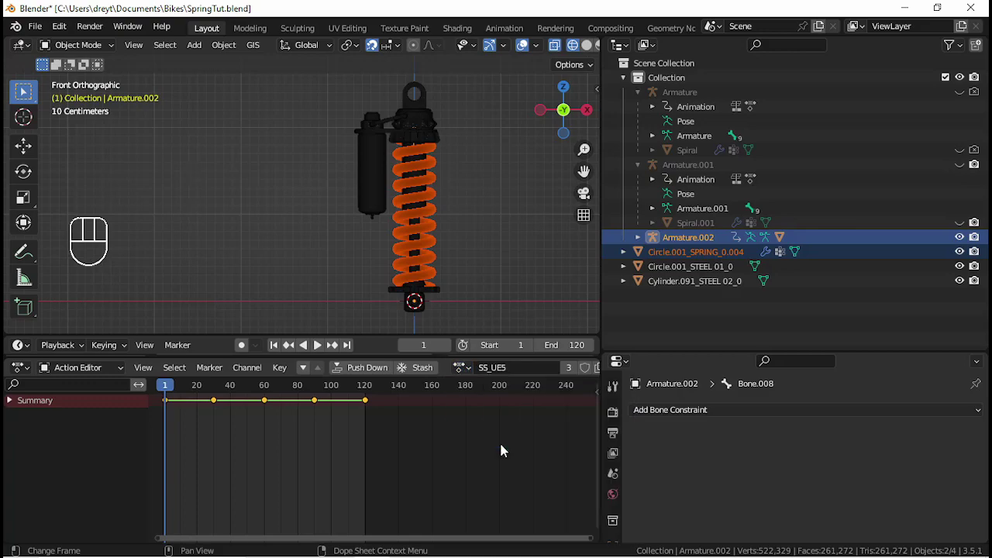
- Merge the duplicate vertices of the whole spring mesh by distance
{"action": "left_click", "coordinate": [423, 222]}
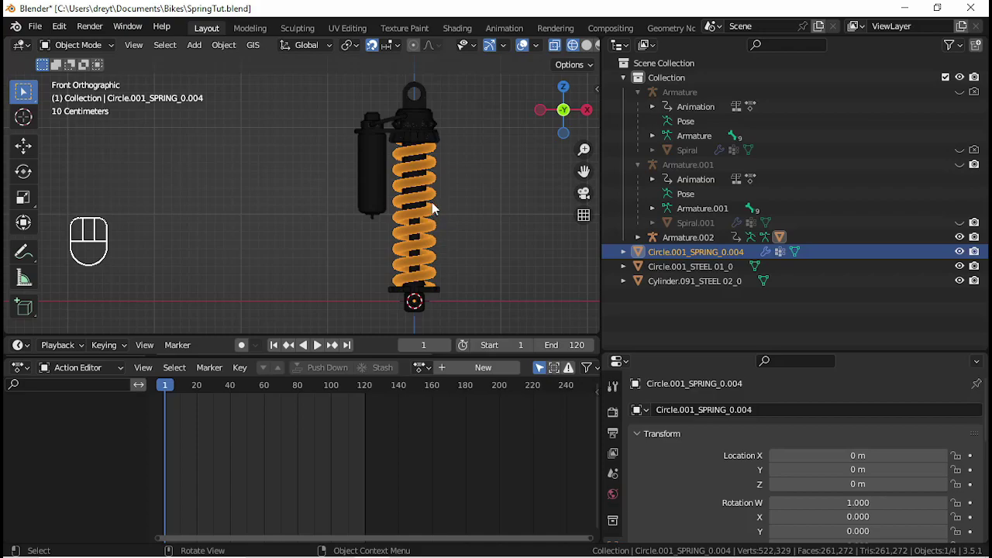
{"action": "key", "text": "Tab"}
{"action": "key", "text": "Tab"}
{"action": "key", "text": "Tab"}
{"action": "scroll", "coordinate": [383, 176], "scroll_direction": "up", "scroll_amount": 2}
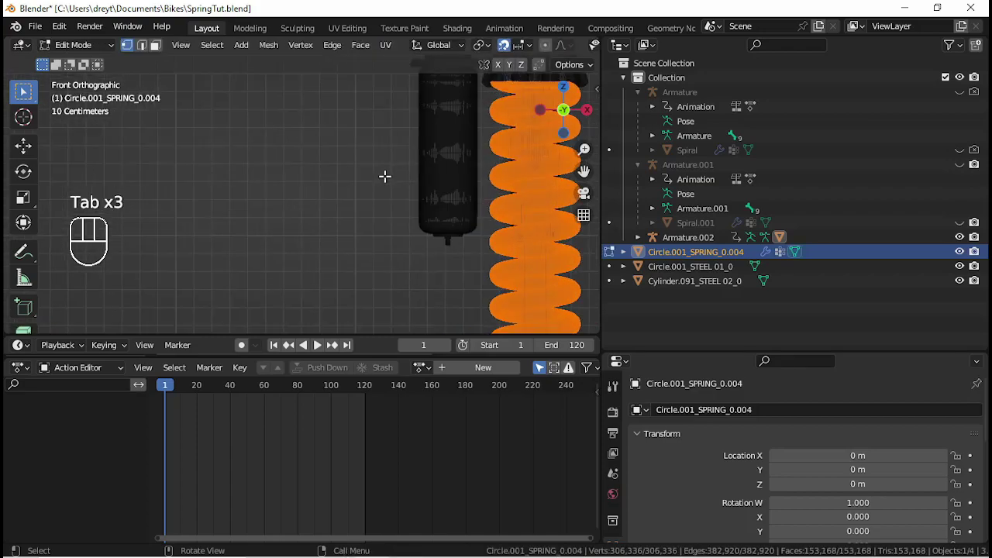
{"action": "middle_click_drag", "start_coordinate": [412, 175], "coordinate": [323, 198]}
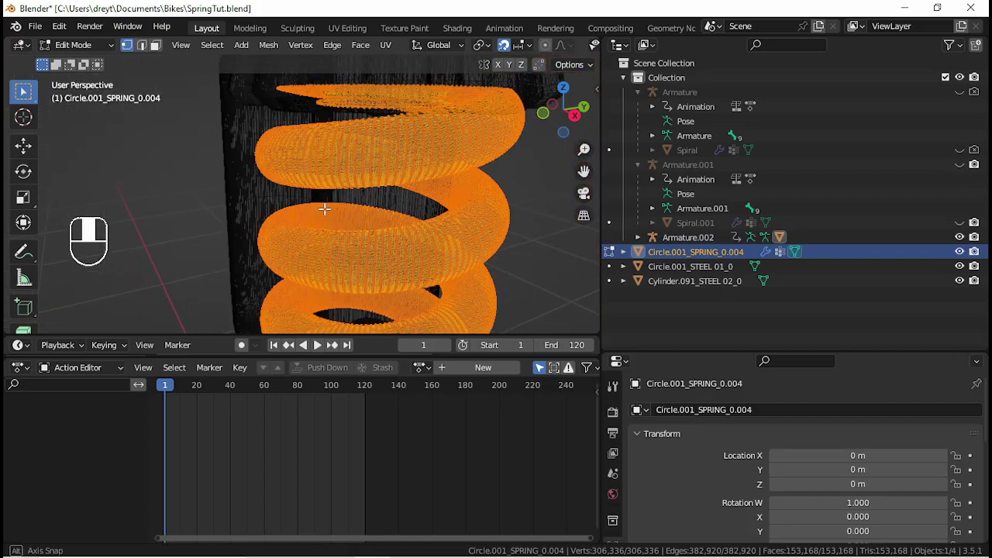
{"action": "left_click", "coordinate": [265, 45]}
{"action": "mouse_move", "coordinate": [309, 395]}
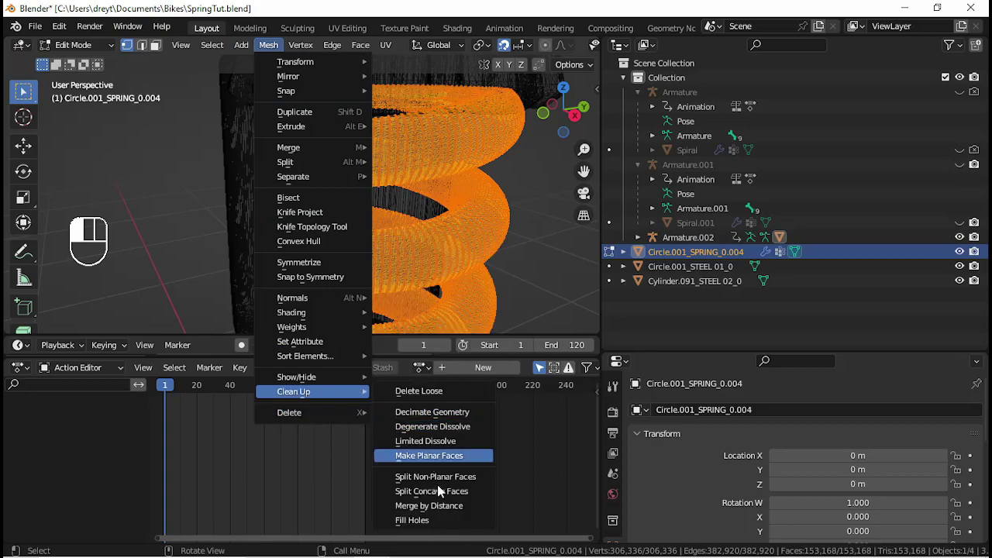
{"action": "left_click", "coordinate": [430, 507]}
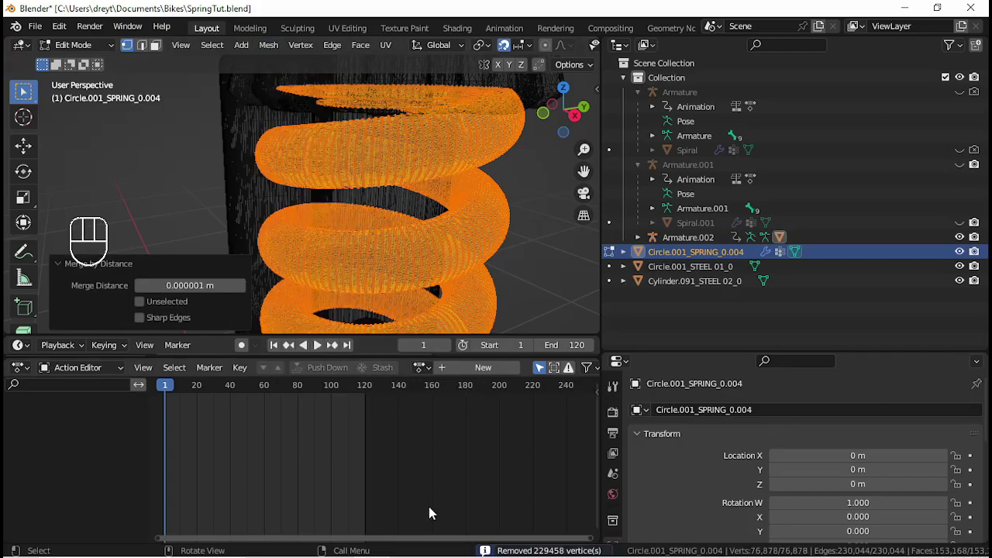
- Return to Object Mode in front view and play the animation to inspect the spring's squash-and-stretch deformation
{"action": "scroll", "coordinate": [307, 276], "scroll_direction": "down", "scroll_amount": 9}
{"action": "middle_click_drag", "start_coordinate": [306, 274], "coordinate": [405, 254]}
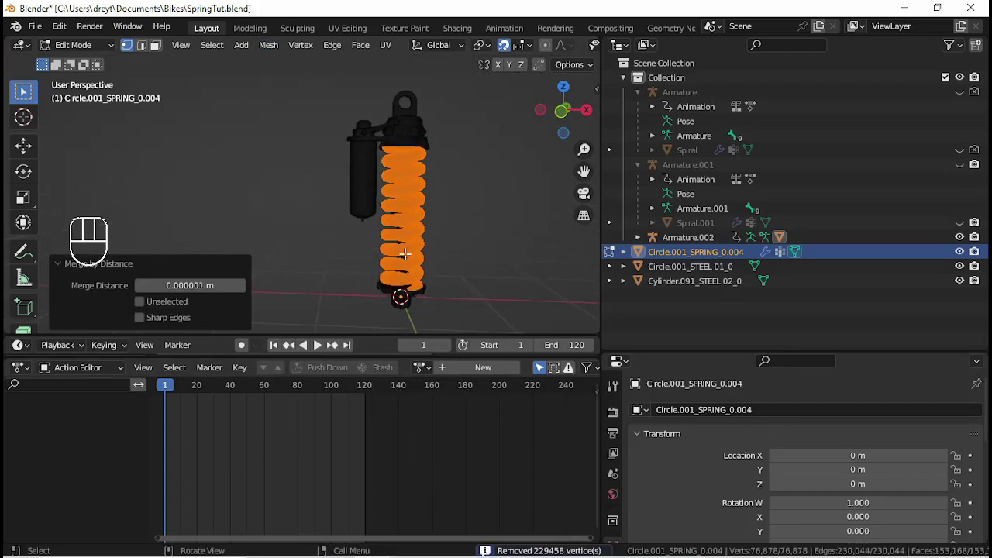
{"action": "key", "text": "KP_1"}
{"action": "scroll", "coordinate": [404, 254], "scroll_direction": "up", "scroll_amount": 1}
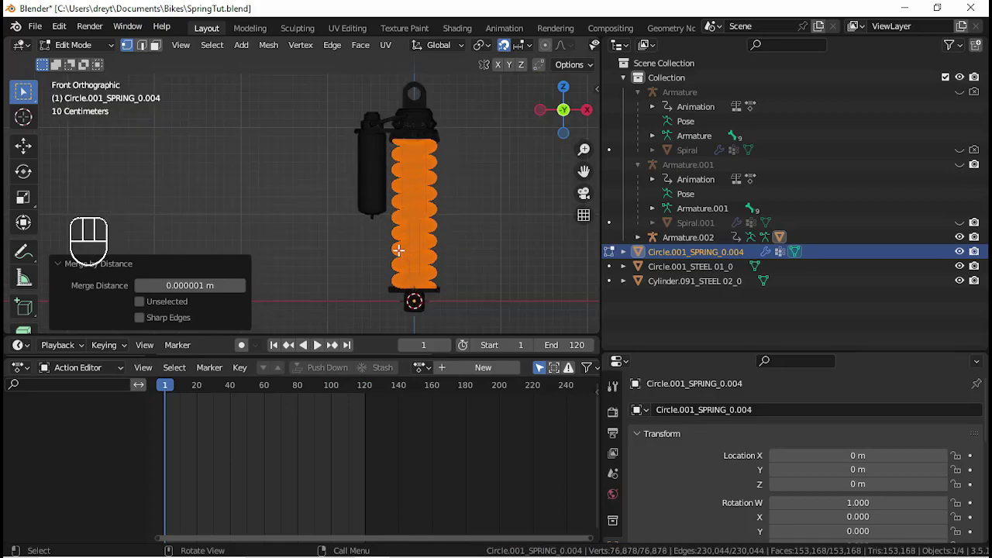
{"action": "key", "text": "Tab"}
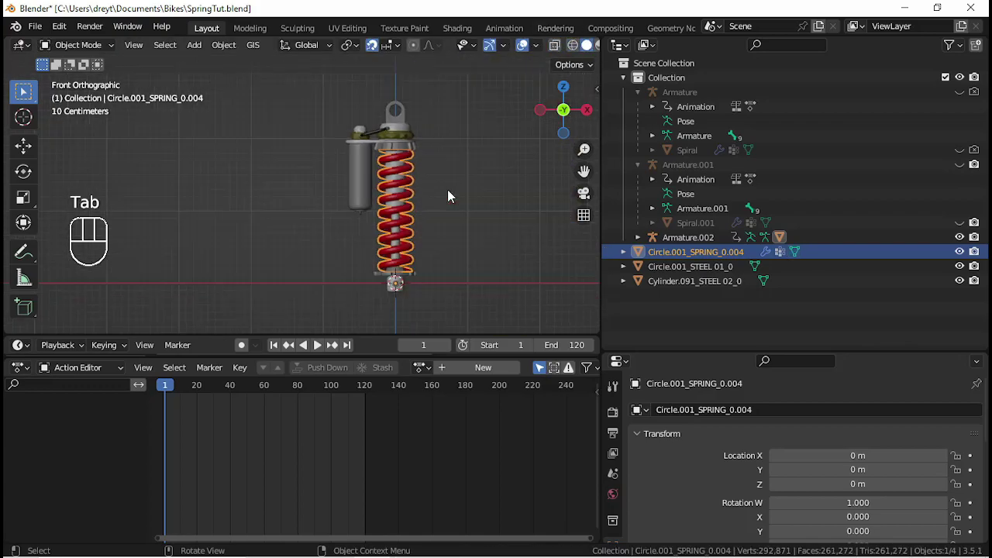
{"action": "key", "text": "space"}
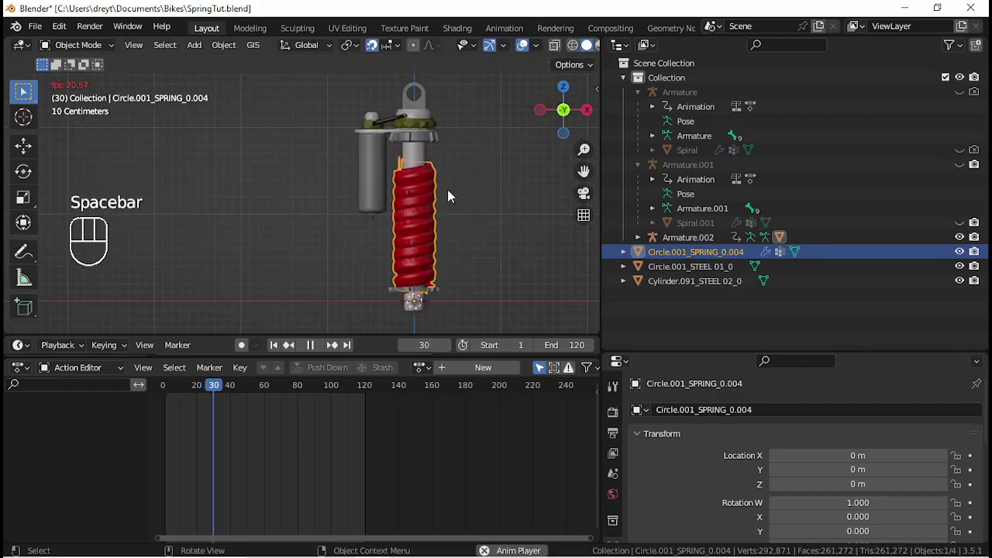
{"action": "scroll", "coordinate": [447, 189], "scroll_direction": "up", "scroll_amount": 4}
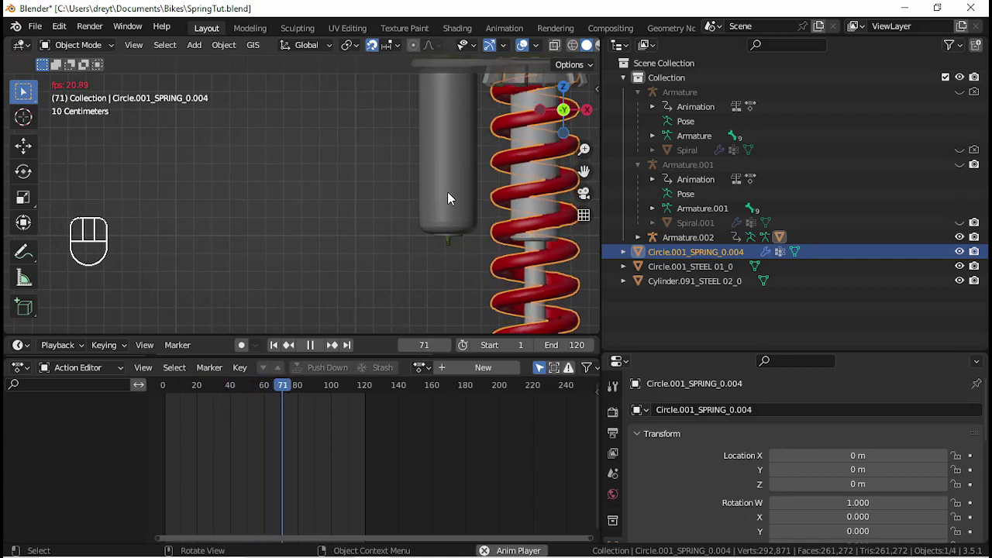
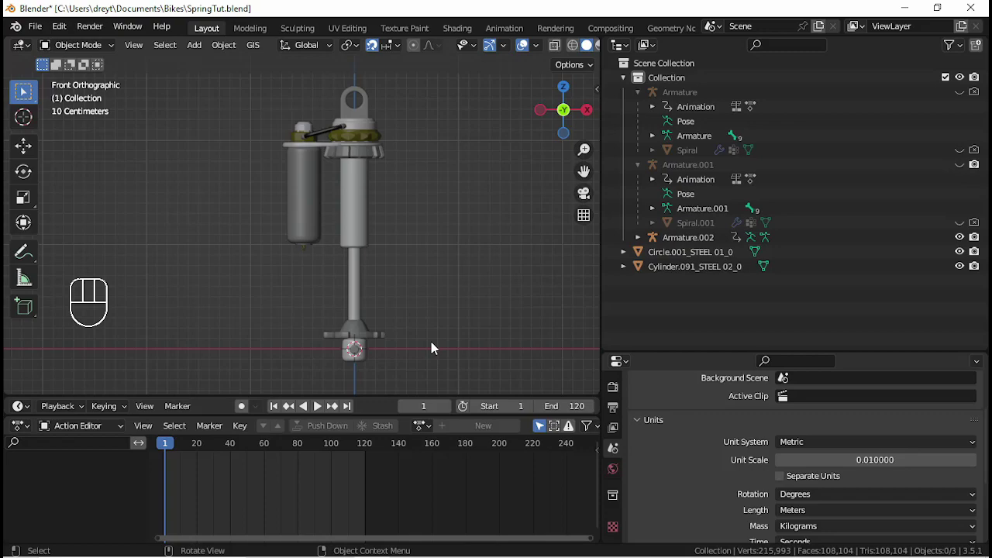
- Add a mesh circle at the world origin and rotate it 90° about the X axis
{"action": "key", "text": "shift+a"}
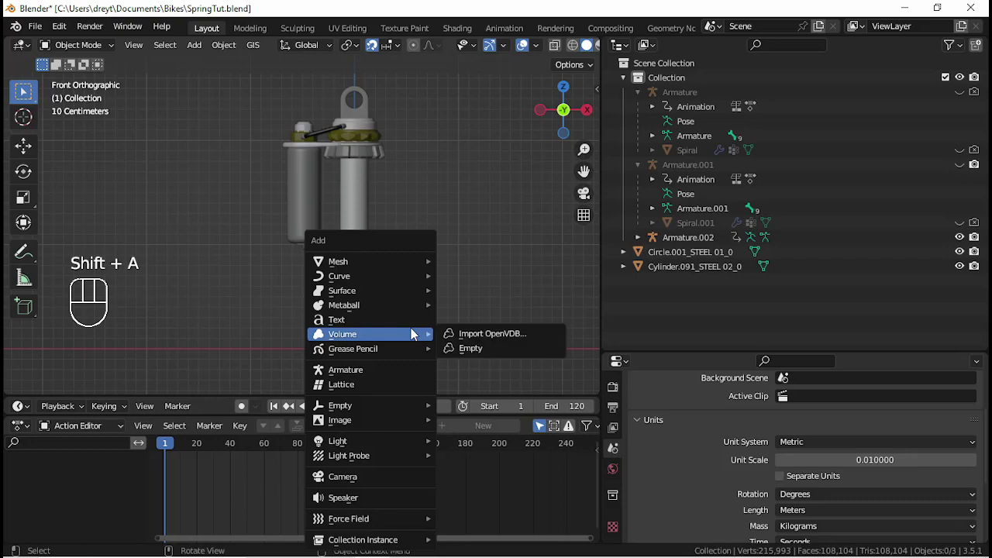
{"action": "mouse_move", "coordinate": [384, 265]}
{"action": "left_click", "coordinate": [466, 291]}
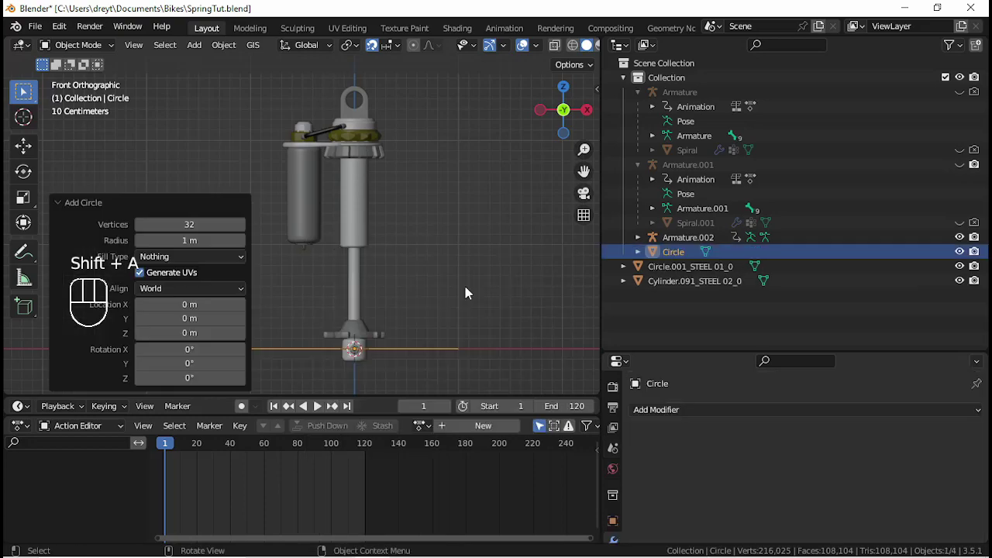
{"action": "key", "text": "r"}
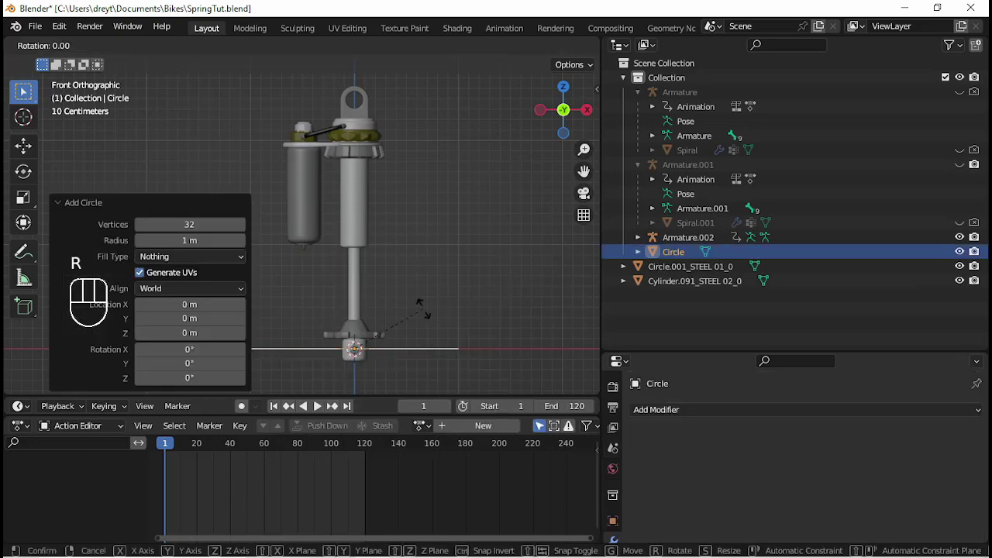
{"action": "key", "text": "x"}
{"action": "key", "text": "KP_9"}
{"action": "key", "text": "KP_0"}
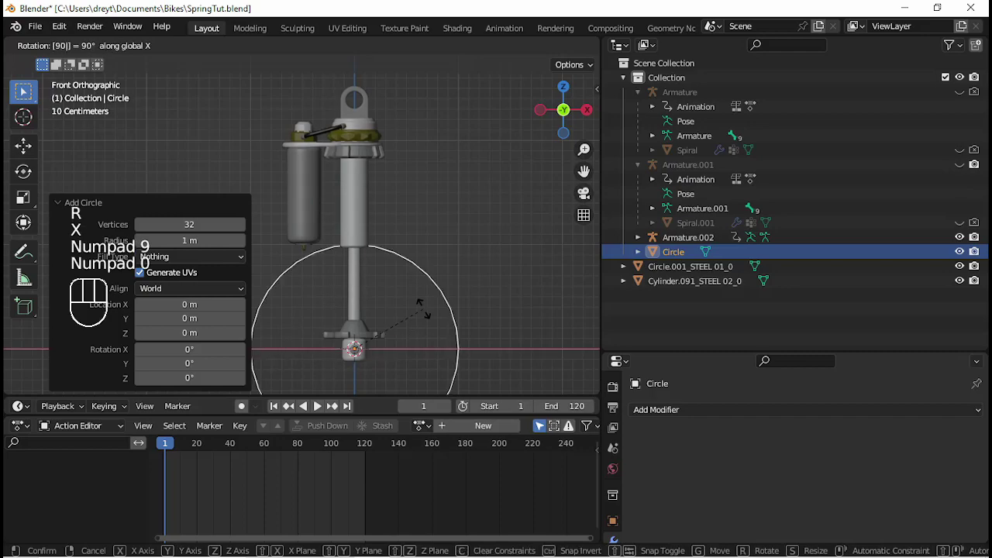
{"action": "key", "text": "KP_Enter"}
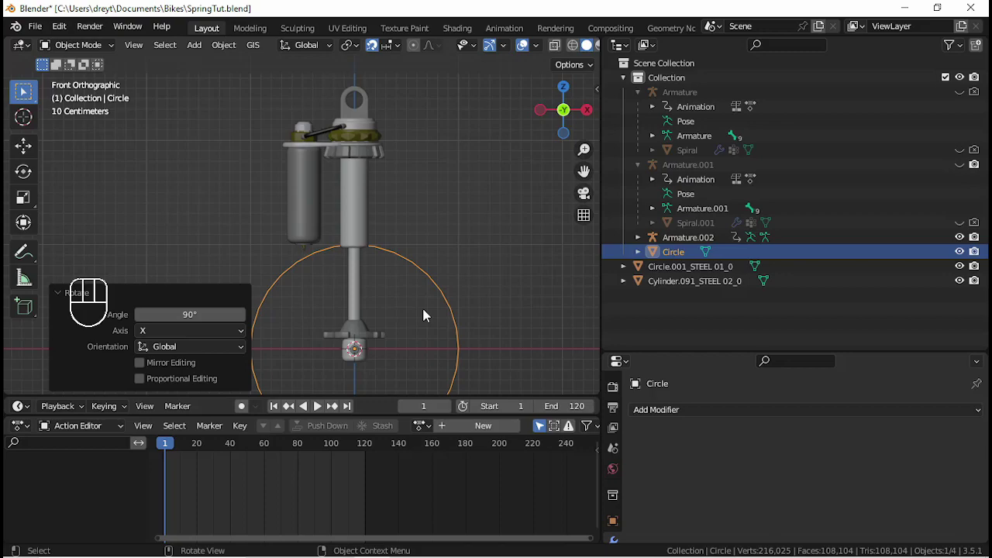
- Scale the circle to 0.1 and move it about 0.3 m along the X axis
{"action": "key", "text": "s"}
{"action": "key", "text": "KP_Decimal"}
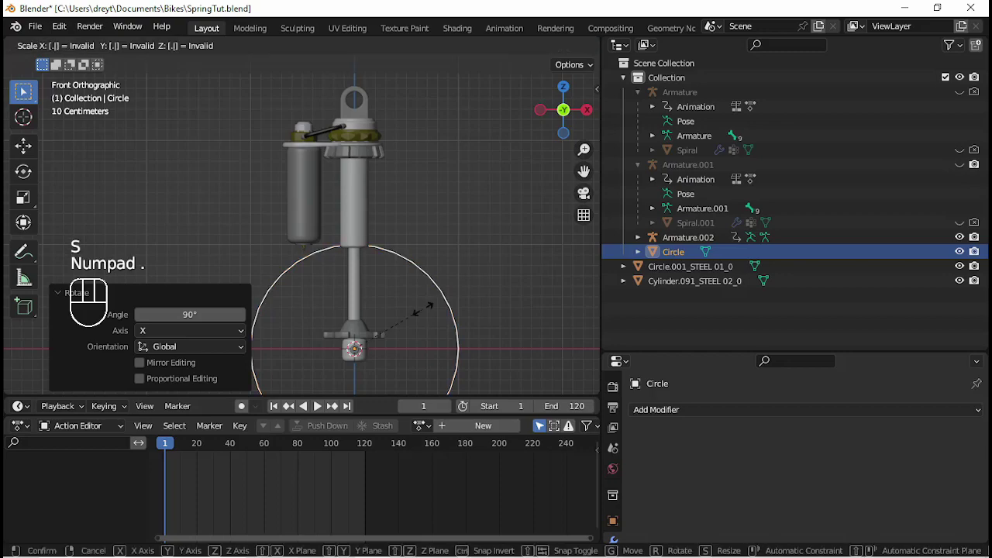
{"action": "key", "text": "KP_1"}
{"action": "key", "text": "KP_Enter"}
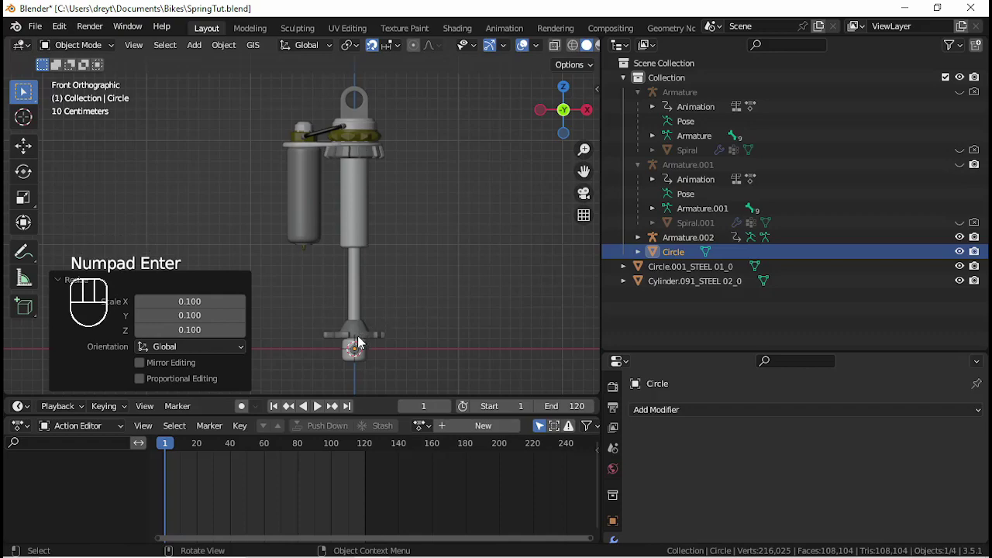
{"action": "key", "text": "g"}
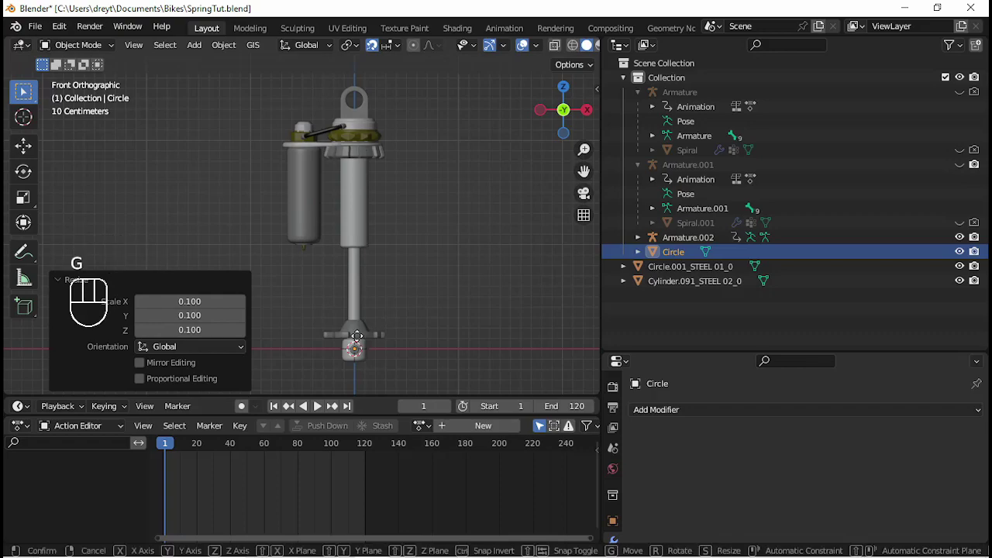
{"action": "key", "text": "x"}
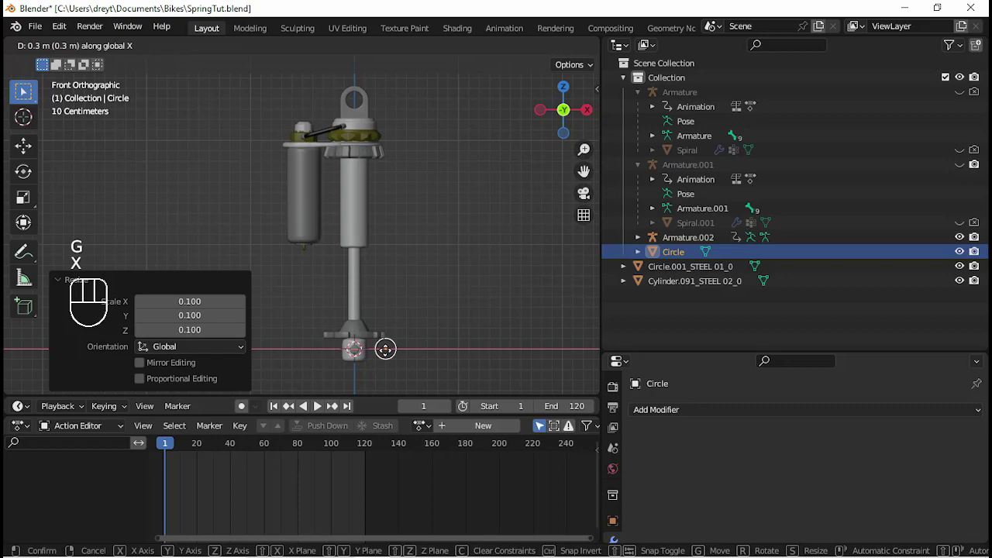
{"action": "left_click", "coordinate": [385, 348]}
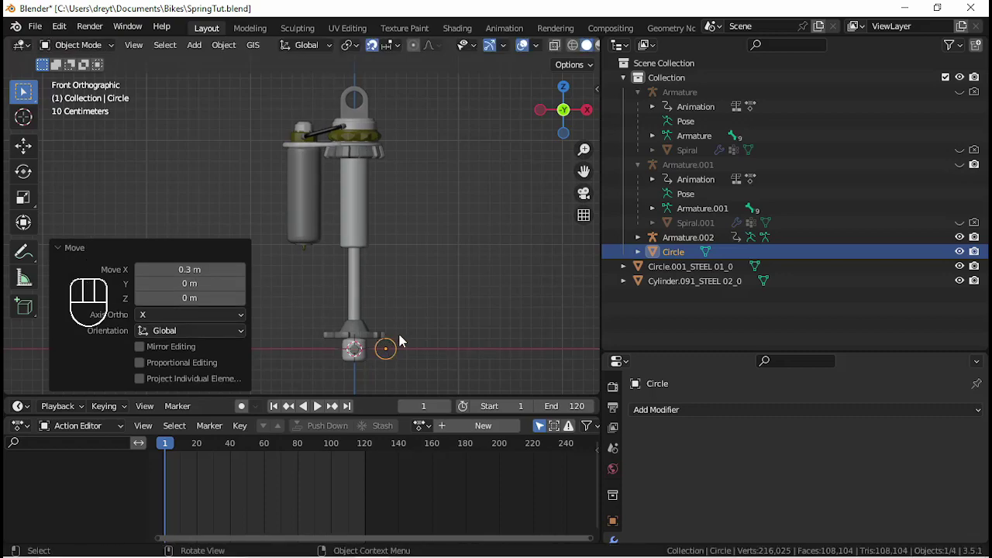
- Scale the circle by 0.75 and move it about -0.08 m along X, closer to the lower mount
{"action": "type", "text": "s.75"}
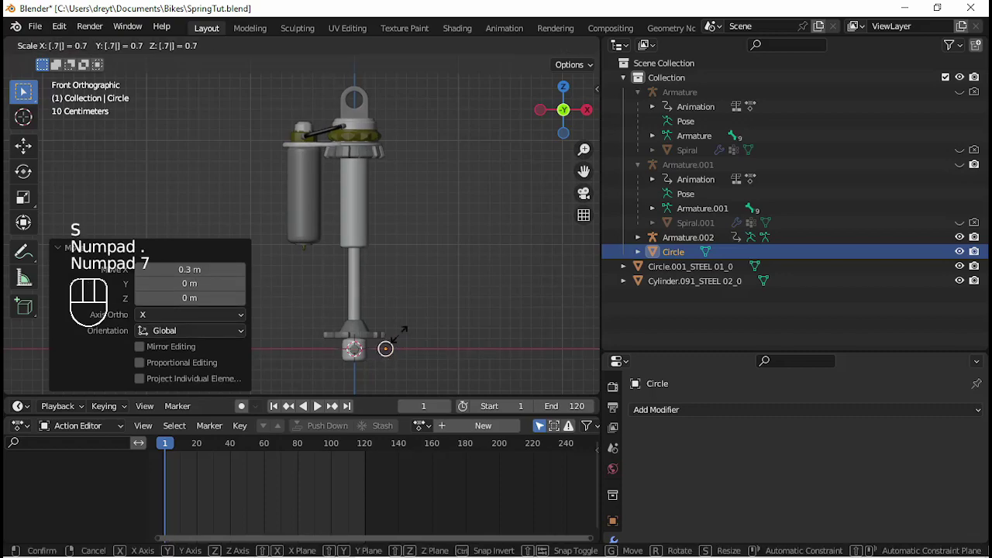
{"action": "key", "text": "KP_Enter"}
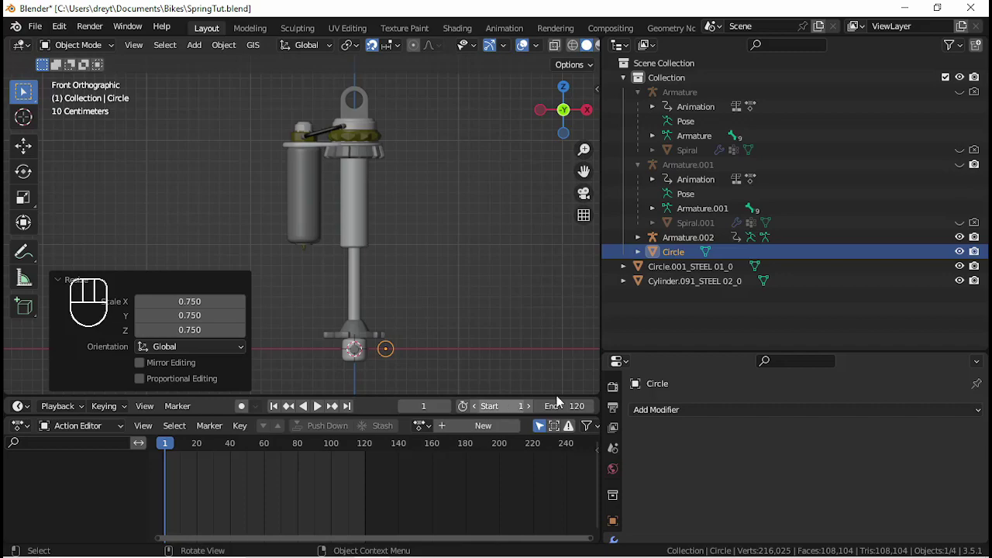
{"action": "scroll", "coordinate": [413, 353], "scroll_direction": "up", "scroll_amount": 1}
{"action": "scroll", "coordinate": [412, 348], "scroll_direction": "up", "scroll_amount": 1}
{"action": "middle_click_drag", "start_coordinate": [404, 332], "coordinate": [358, 205], "text": "shift"}
{"action": "scroll", "coordinate": [364, 217], "scroll_direction": "up", "scroll_amount": 3}
{"action": "middle_click_drag", "start_coordinate": [401, 290], "coordinate": [356, 202], "text": "shift"}
{"action": "scroll", "coordinate": [360, 233], "scroll_direction": "up", "scroll_amount": 4}
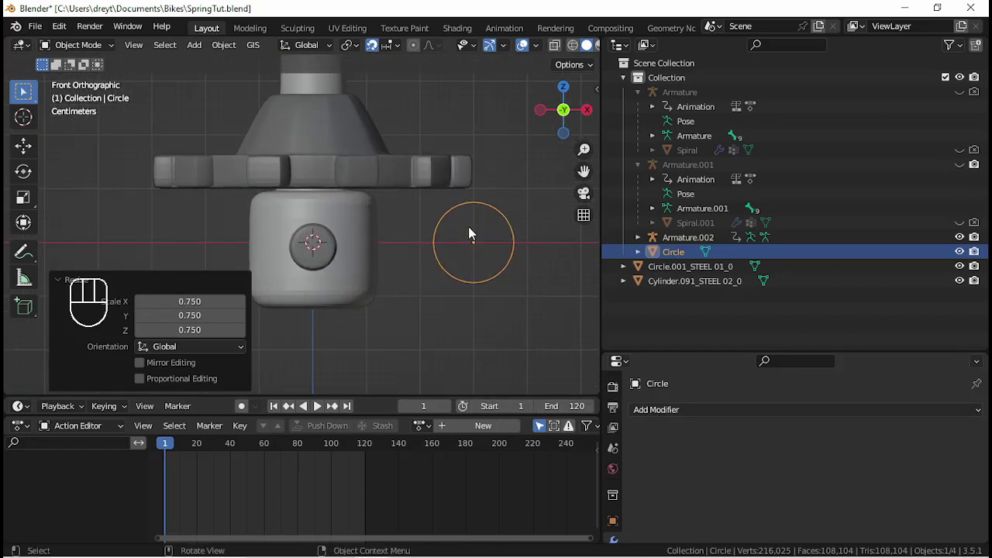
{"action": "key", "text": "g"}
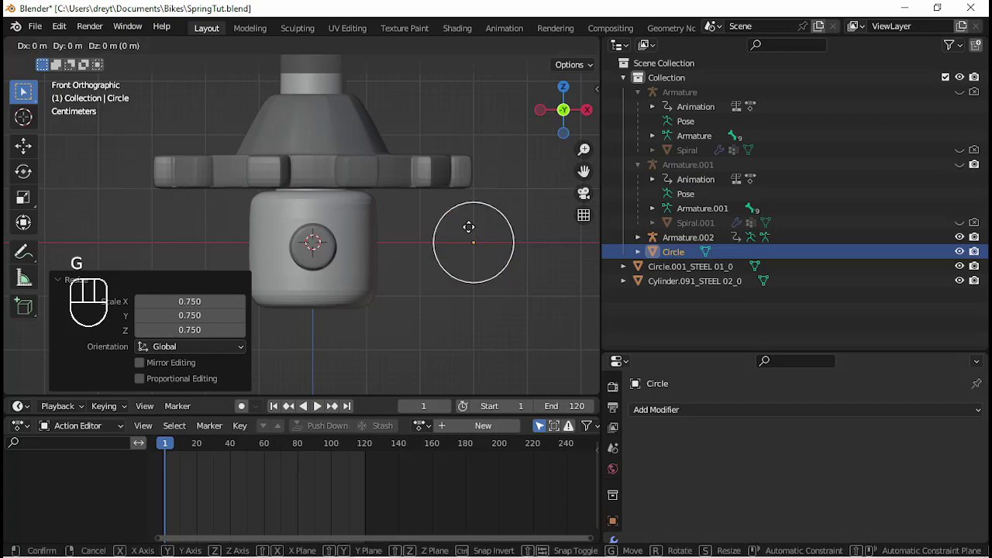
{"action": "key", "text": "x"}
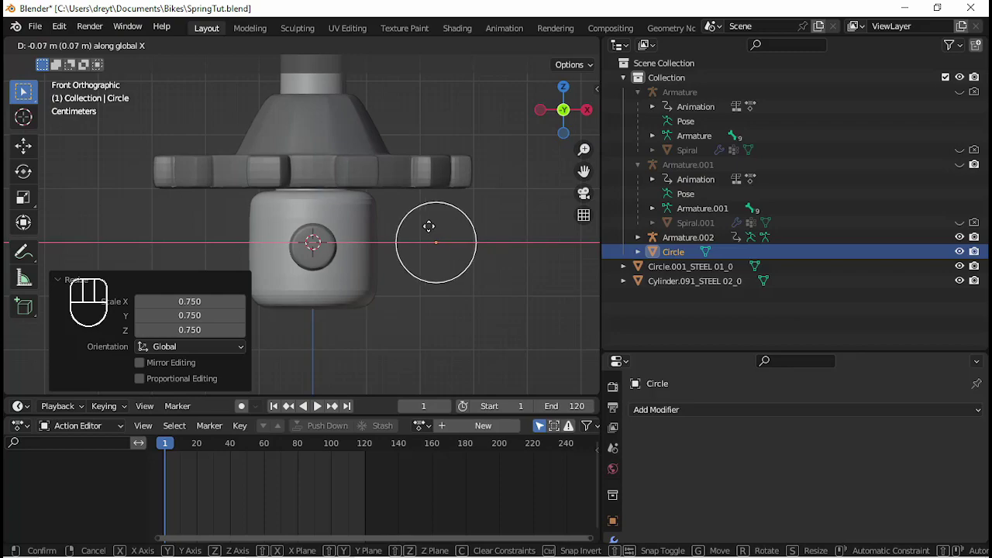
{"action": "left_click", "coordinate": [427, 226]}
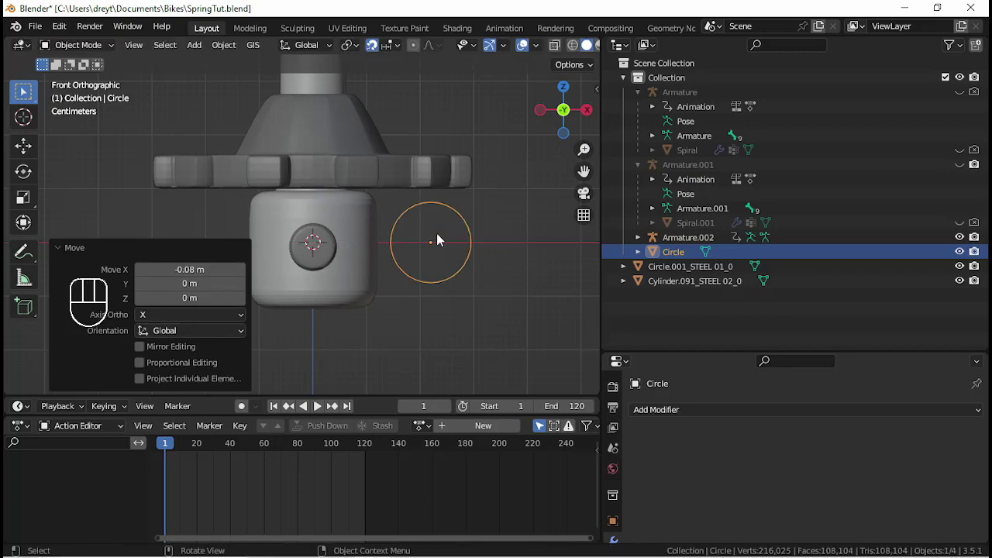
- Add a Screw modifier to the circle with a screw value of 3 m and 8 iterations
{"action": "scroll", "coordinate": [436, 237], "scroll_direction": "down", "scroll_amount": 5}
{"action": "scroll", "coordinate": [436, 237], "scroll_direction": "down", "scroll_amount": 3}
{"action": "left_click", "coordinate": [648, 410]}
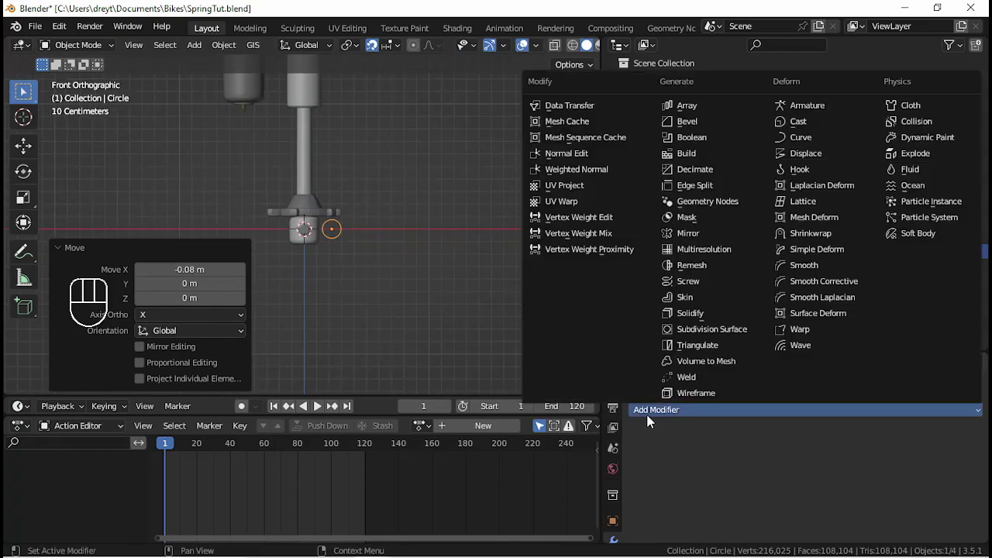
{"action": "left_click", "coordinate": [689, 283]}
{"action": "left_click", "coordinate": [803, 470]}
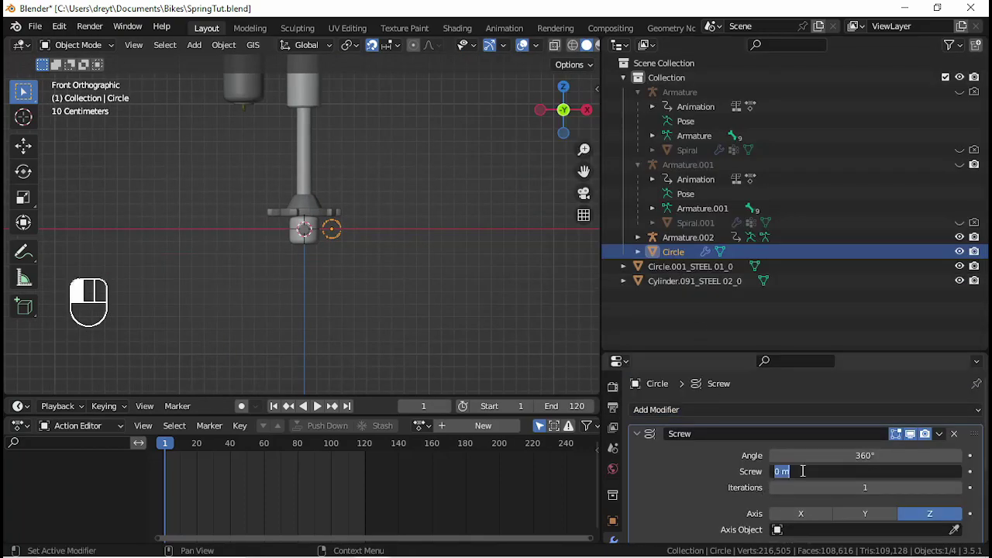
{"action": "type", "text": "3"}
{"action": "key", "text": "Tab"}
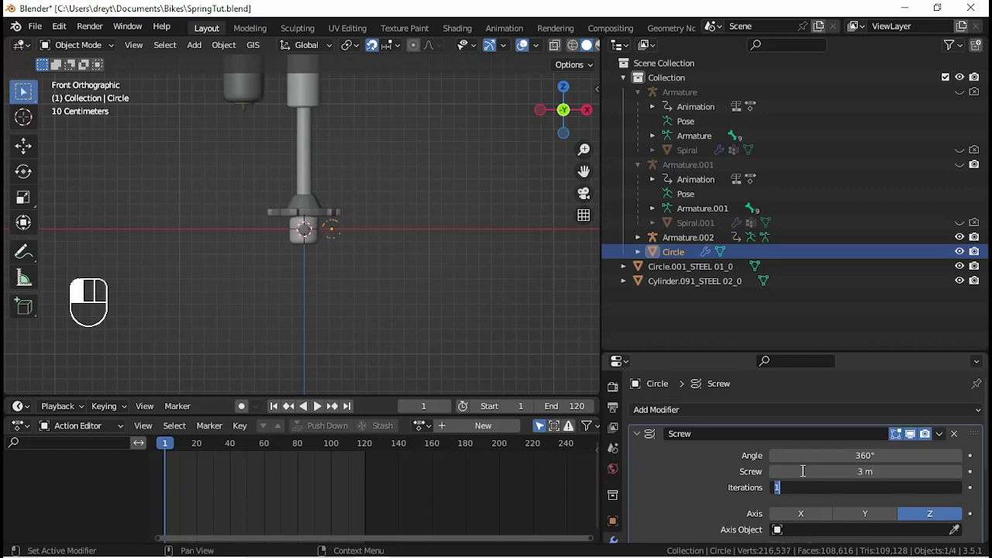
{"action": "key", "text": "Tab"}
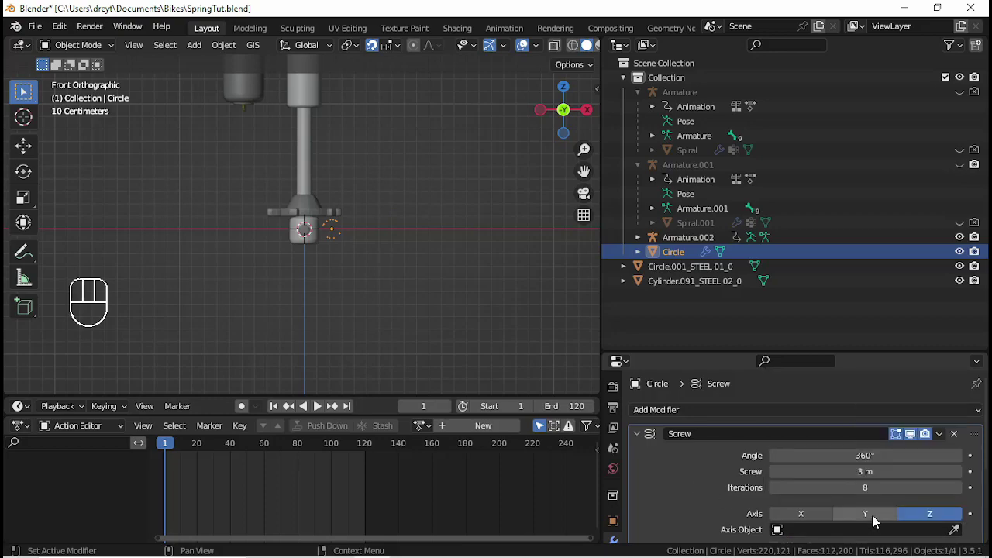
- Compare the Y and X axes for the Screw modifier and leave its axis set to Y
{"action": "left_click", "coordinate": [872, 515]}
{"action": "scroll", "coordinate": [336, 195], "scroll_direction": "up", "scroll_amount": 3}
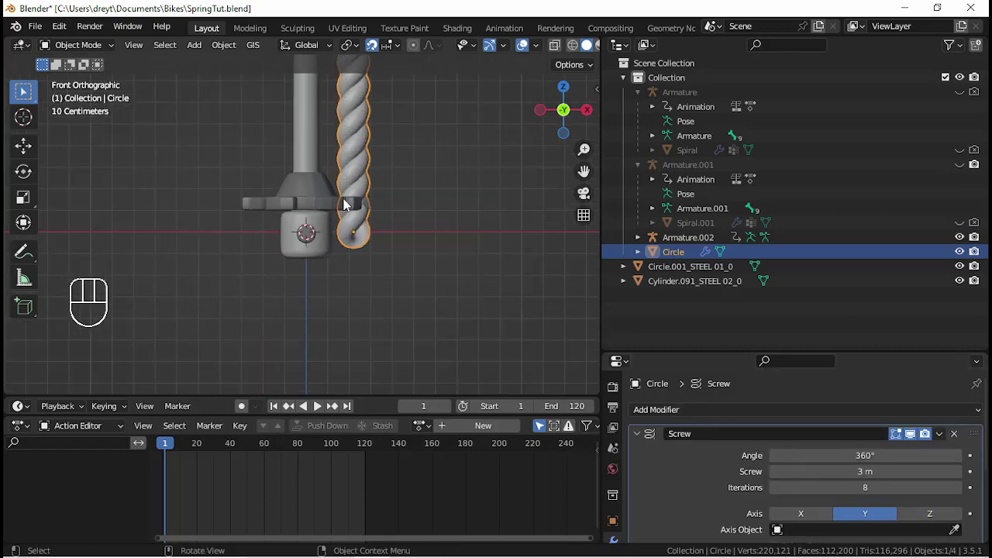
{"action": "left_click_drag", "start_coordinate": [865, 471], "coordinate": [824, 456]}
{"action": "left_click", "coordinate": [806, 515]}
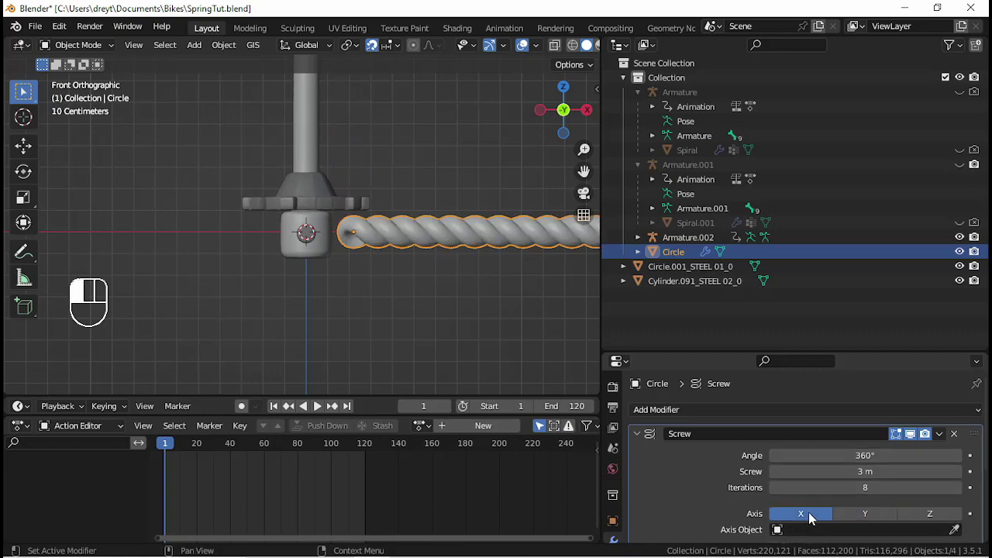
{"action": "left_click", "coordinate": [853, 514]}
{"action": "scroll", "coordinate": [775, 502], "scroll_direction": "down", "scroll_amount": 4}
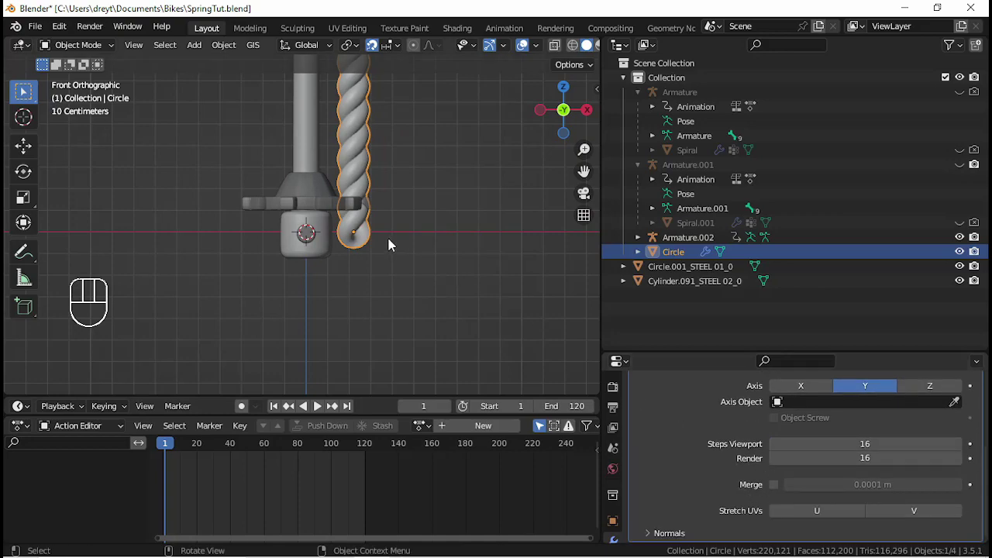
- Move the circle's vertices about 0.3 m along X in Edit Mode to open up the coil, and return to Object Mode
{"action": "key", "text": "Tab"}
{"action": "key", "text": "g"}
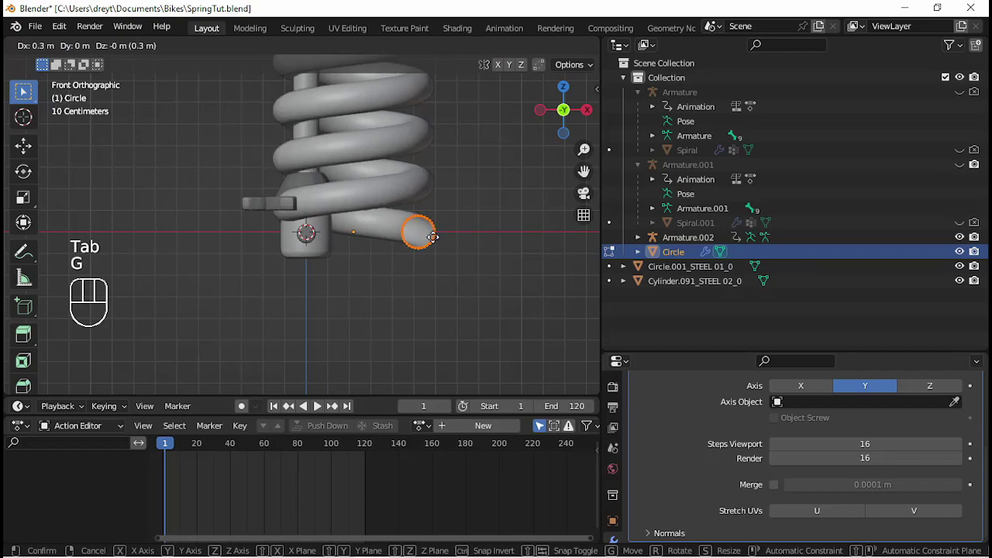
{"action": "left_click", "coordinate": [433, 236]}
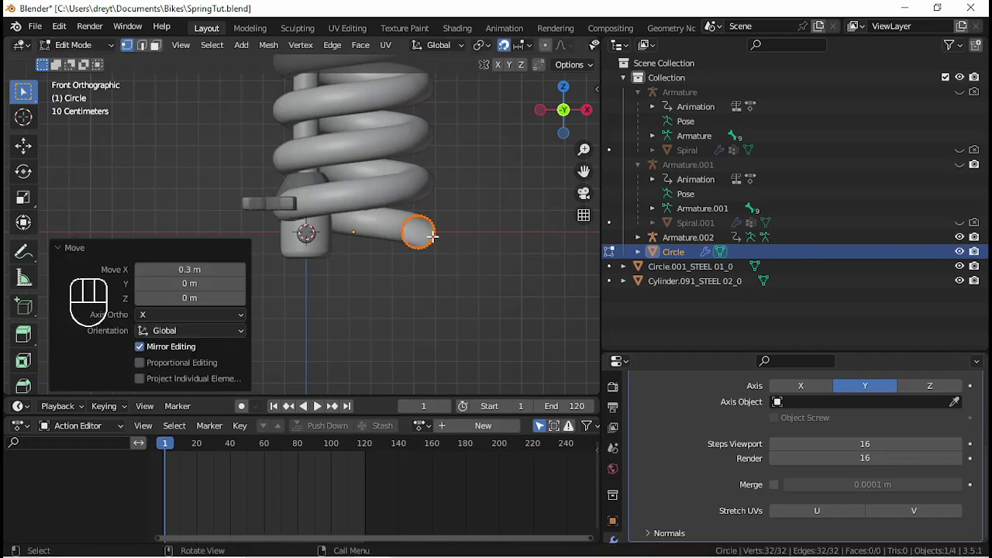
{"action": "key", "text": "Tab"}
{"action": "scroll", "coordinate": [422, 223], "scroll_direction": "down", "scroll_amount": 5}
{"action": "middle_click_drag", "start_coordinate": [422, 224], "coordinate": [402, 226], "text": "shift"}
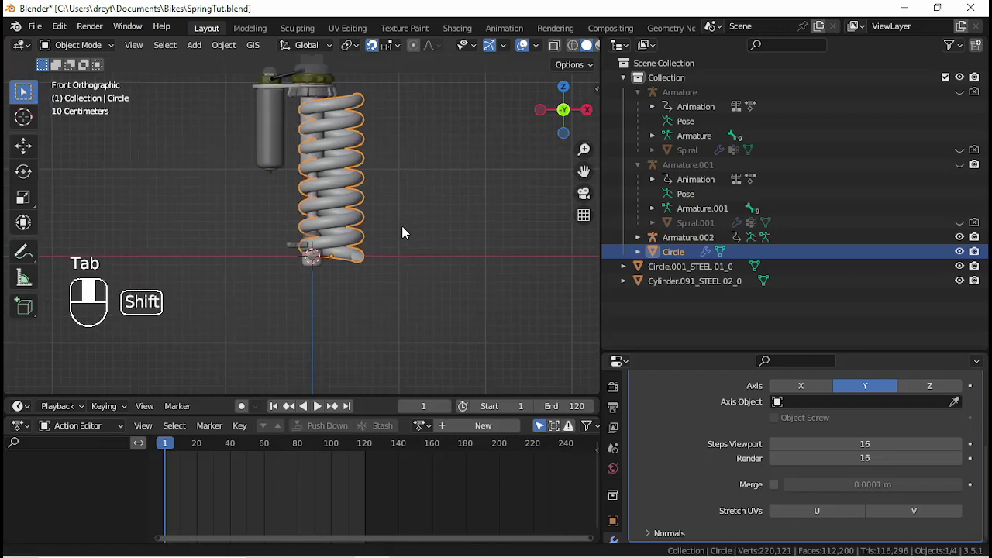
- Scale the coil to about 0.732 and move it about -0.2 m in X and 0.3 m in Z around the damper shaft
{"action": "scroll", "coordinate": [411, 218], "scroll_direction": "up", "scroll_amount": 4}
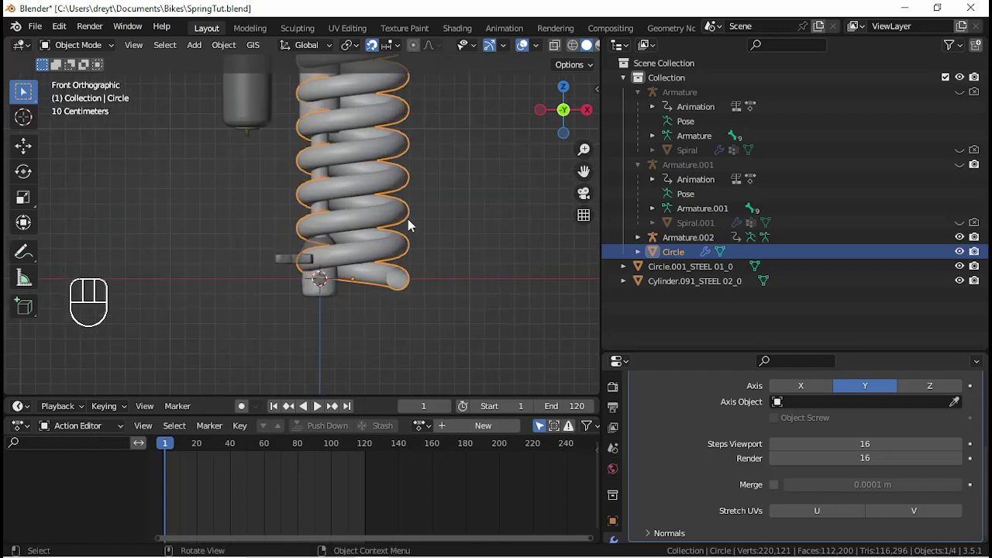
{"action": "key", "text": "s"}
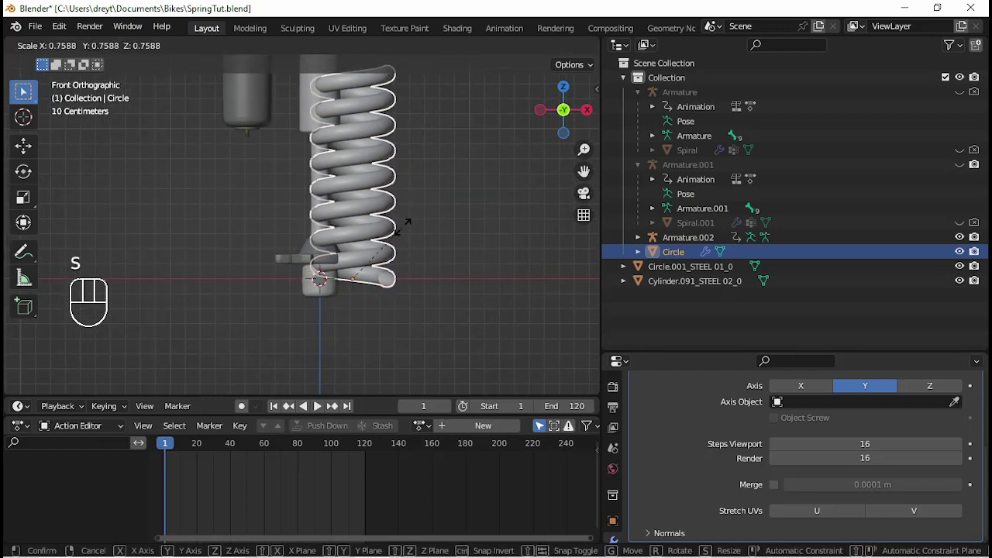
{"action": "left_click", "coordinate": [406, 224]}
{"action": "middle_click_drag", "start_coordinate": [401, 231], "coordinate": [444, 338], "text": "shift"}
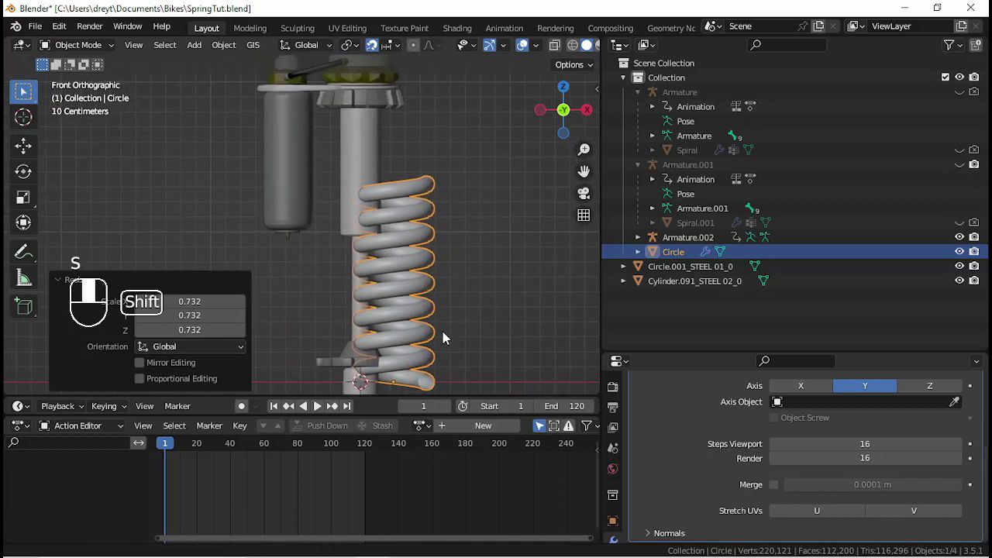
{"action": "key", "text": "g"}
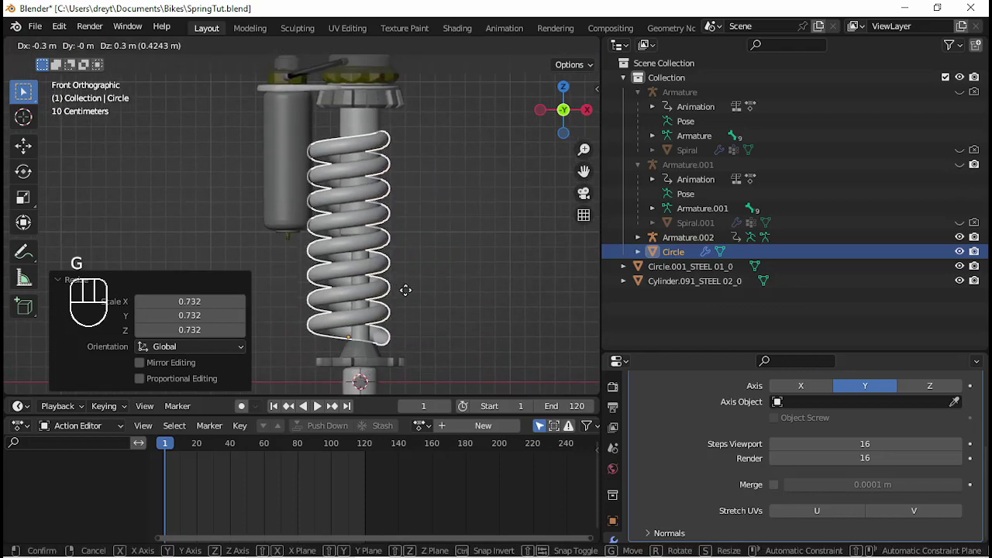
{"action": "left_click", "coordinate": [405, 290]}
{"action": "middle_click_drag", "start_coordinate": [408, 292], "coordinate": [403, 266], "text": "shift"}
- Lower the coil about 0.1 m along the Z axis toward the lower spring seat
{"action": "scroll", "coordinate": [404, 266], "scroll_direction": "up", "scroll_amount": 3}
{"action": "scroll", "coordinate": [386, 229], "scroll_direction": "up", "scroll_amount": 2}
{"action": "middle_click_drag", "start_coordinate": [385, 230], "coordinate": [351, 187], "text": "shift"}
{"action": "key", "text": "g"}
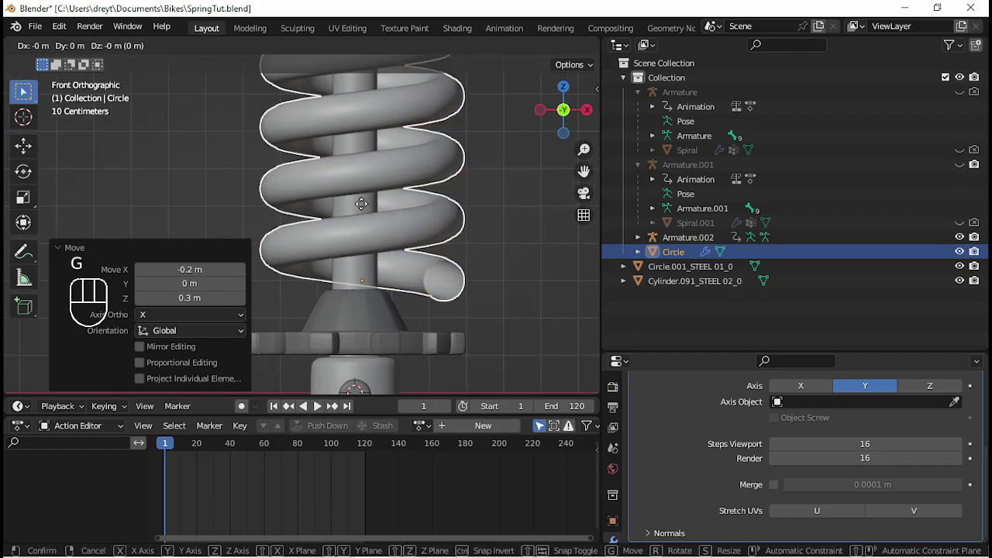
{"action": "key", "text": "z"}
{"action": "left_click", "coordinate": [352, 228]}
- Nudge the coil about -0.02 m in X and 0.02 m in Z above the lower seat, and enter Edit Mode on its circle
{"action": "middle_click_drag", "start_coordinate": [397, 279], "coordinate": [376, 234], "text": "shift"}
{"action": "scroll", "coordinate": [376, 234], "scroll_direction": "up", "scroll_amount": 2}
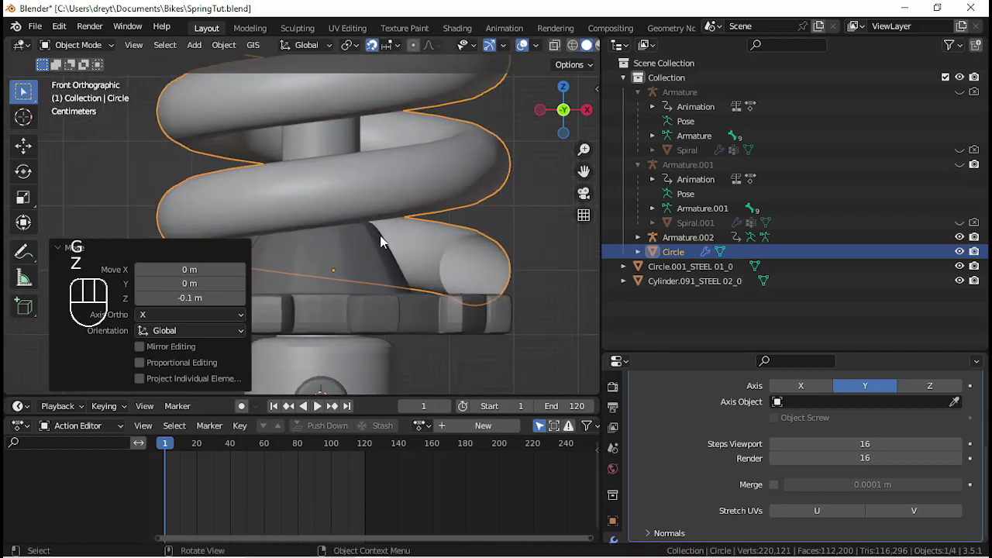
{"action": "key", "text": "g"}
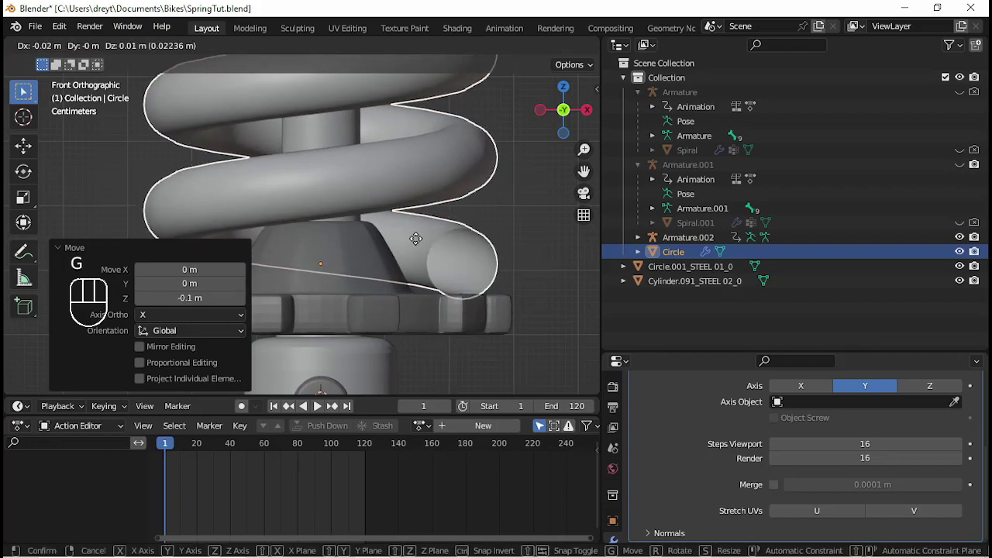
{"action": "left_click", "coordinate": [416, 236]}
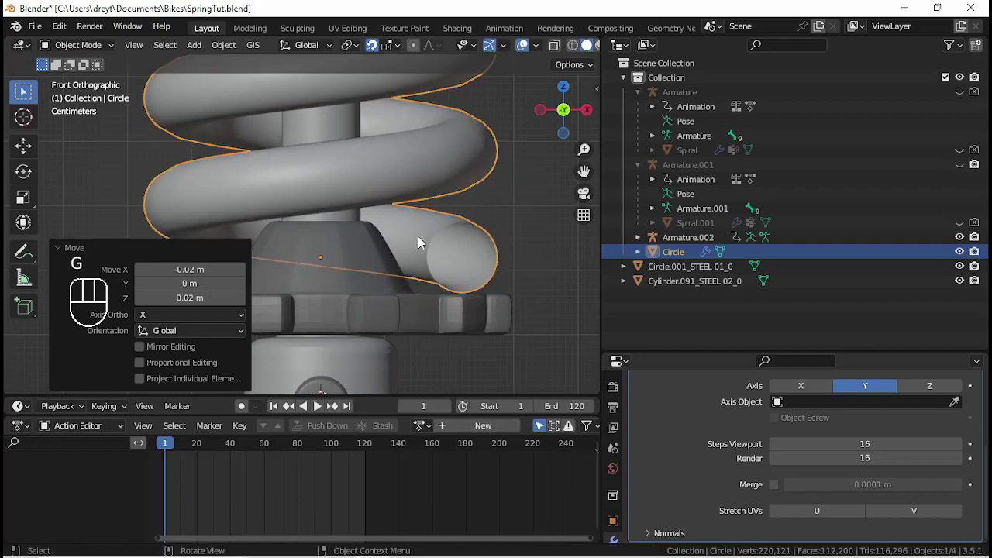
{"action": "key", "text": "Tab"}
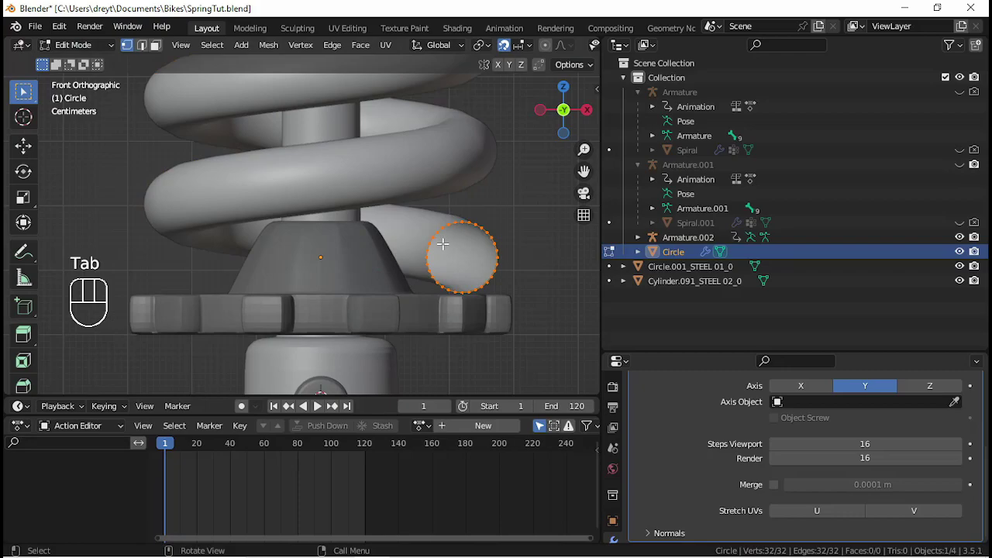
- Adjust the circle's vertices along the Z axis so the coil's end rests just above the lower spring seat
{"action": "key", "text": "g"}
{"action": "key", "text": "z"}
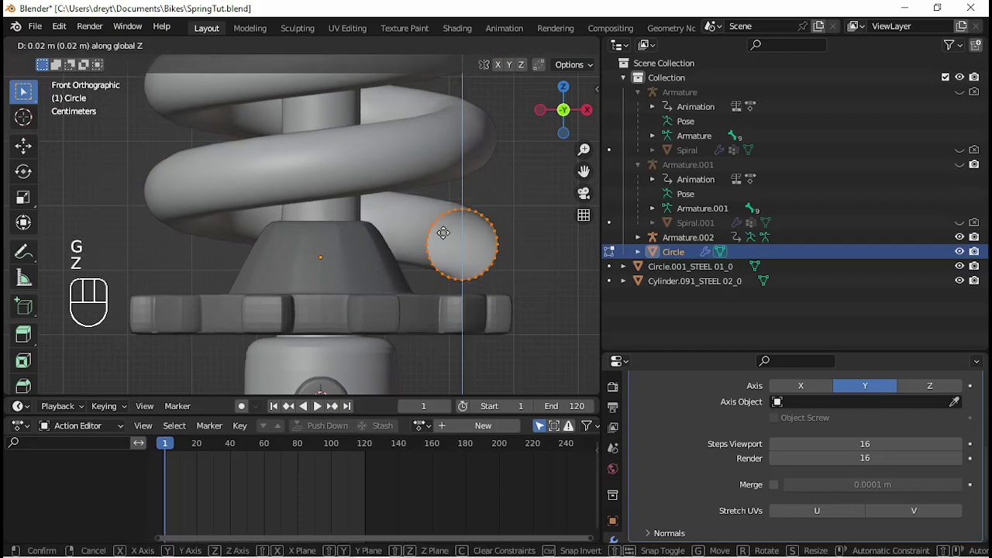
{"action": "left_click", "coordinate": [450, 242]}
{"action": "scroll", "coordinate": [448, 245], "scroll_direction": "down", "scroll_amount": 5}
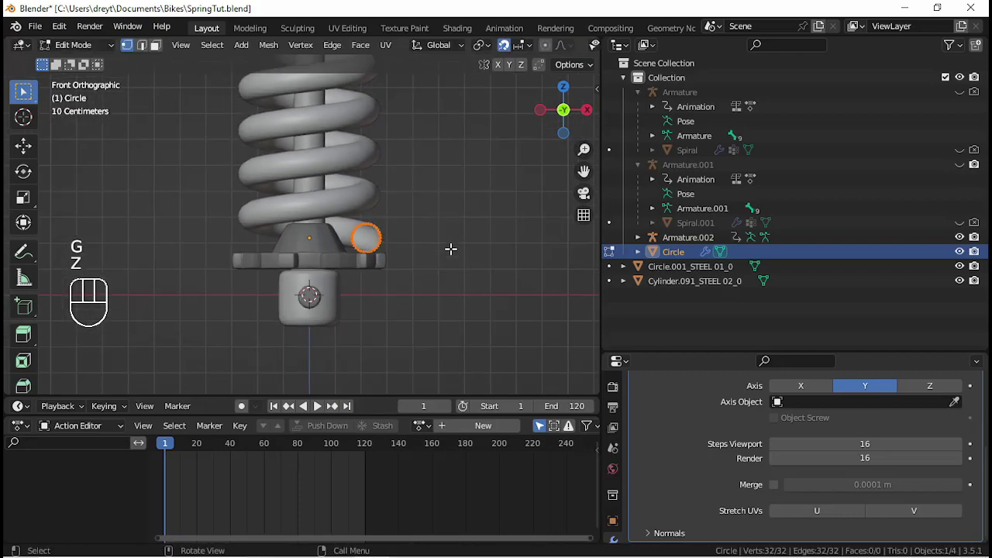
{"action": "key", "text": "g"}
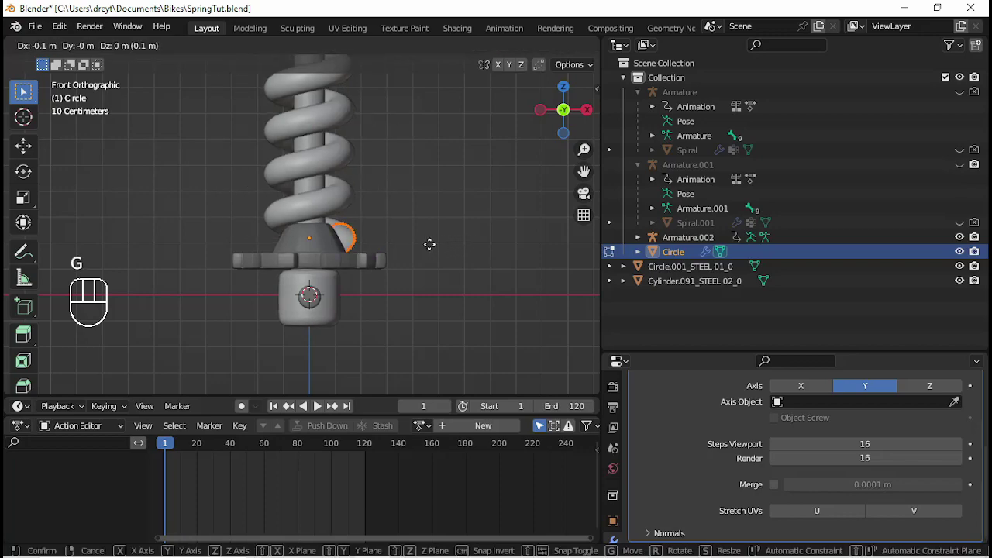
{"action": "right_click", "coordinate": [438, 244]}
- Set the Screw modifier's iterations to 9 and return to Object Mode
{"action": "scroll", "coordinate": [416, 234], "scroll_direction": "up", "scroll_amount": 2}
{"action": "middle_click_drag", "start_coordinate": [415, 235], "coordinate": [395, 288], "text": "shift"}
{"action": "scroll", "coordinate": [394, 287], "scroll_direction": "down", "scroll_amount": 8}
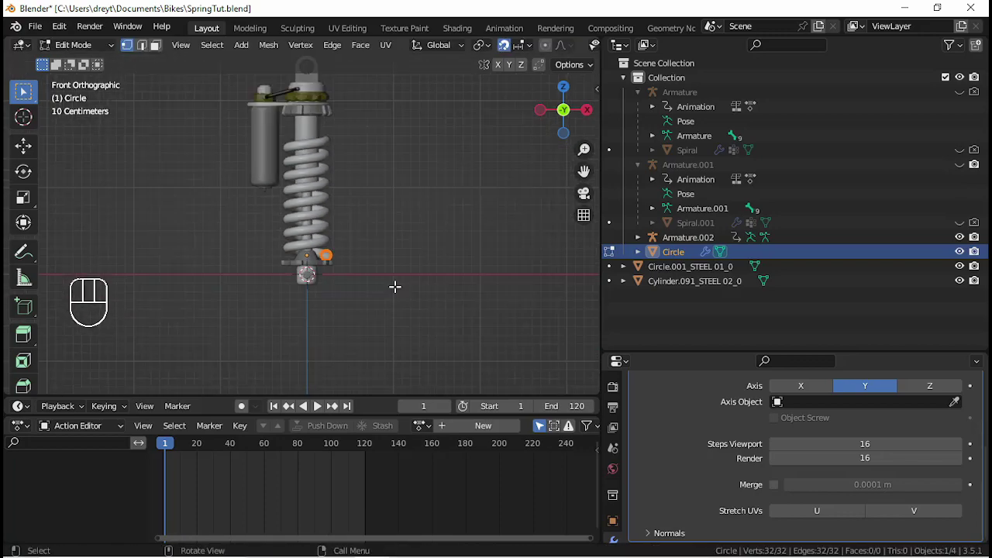
{"action": "scroll", "coordinate": [876, 450], "scroll_direction": "up", "scroll_amount": 5}
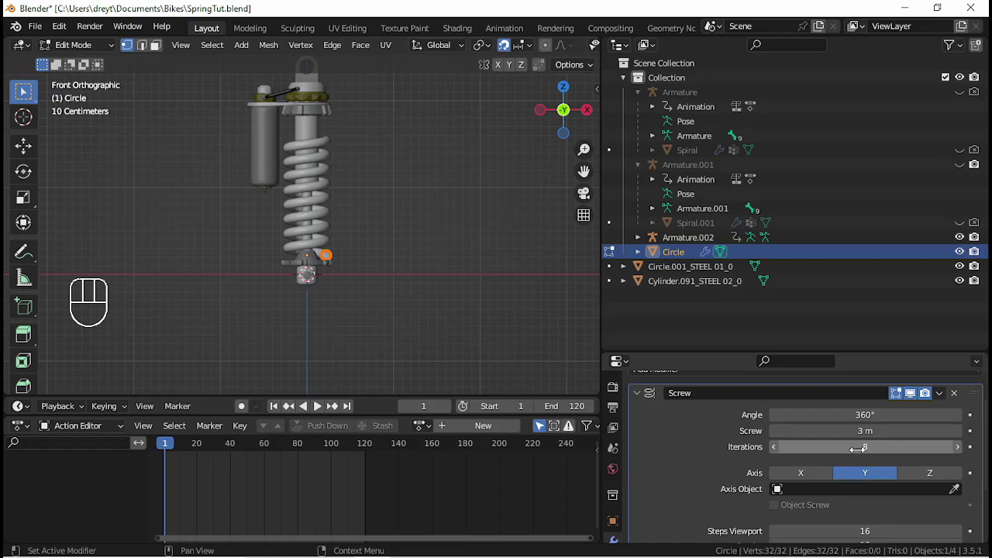
{"action": "left_click", "coordinate": [957, 488]}
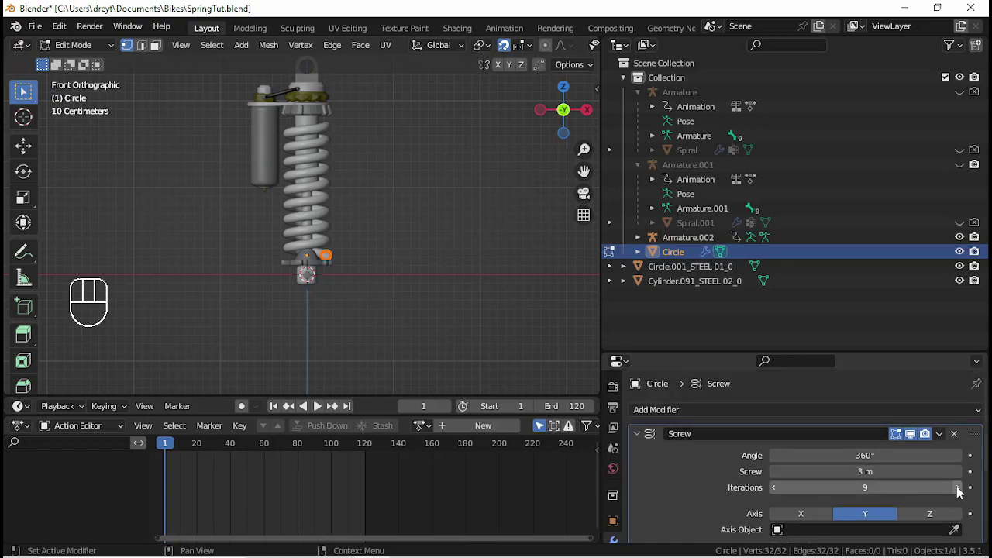
{"action": "key", "text": "Tab"}
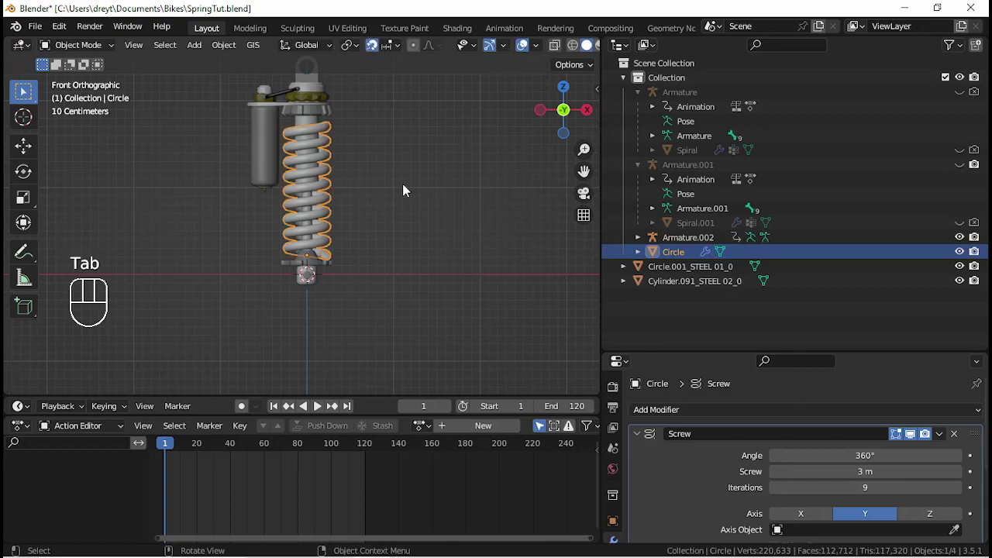
- Scale the coil to about 1.035 along Z so it reaches closer to the upper spring collar
{"action": "key", "text": "s"}
{"action": "key", "text": "z"}
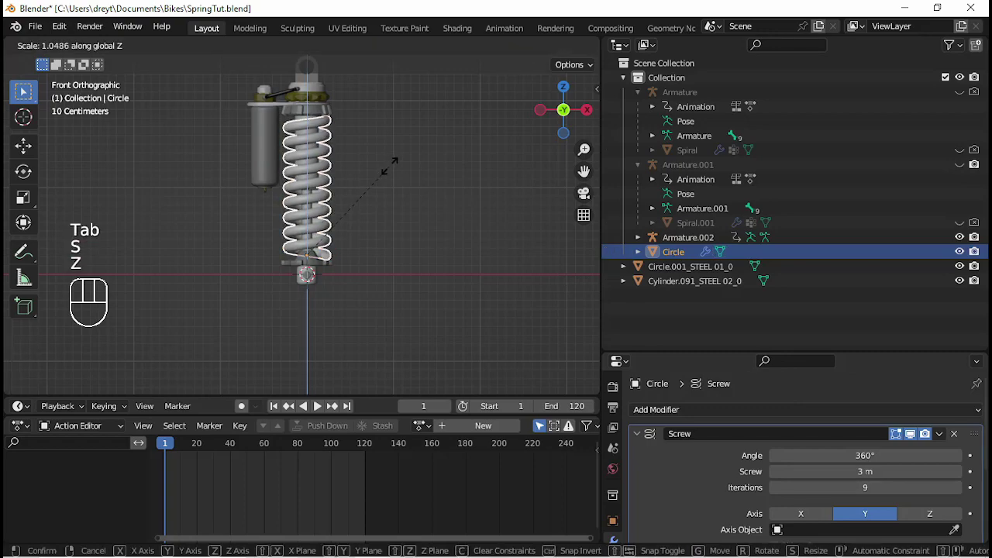
{"action": "left_click", "coordinate": [393, 172]}
{"action": "middle_click_drag", "start_coordinate": [392, 172], "coordinate": [451, 183]}
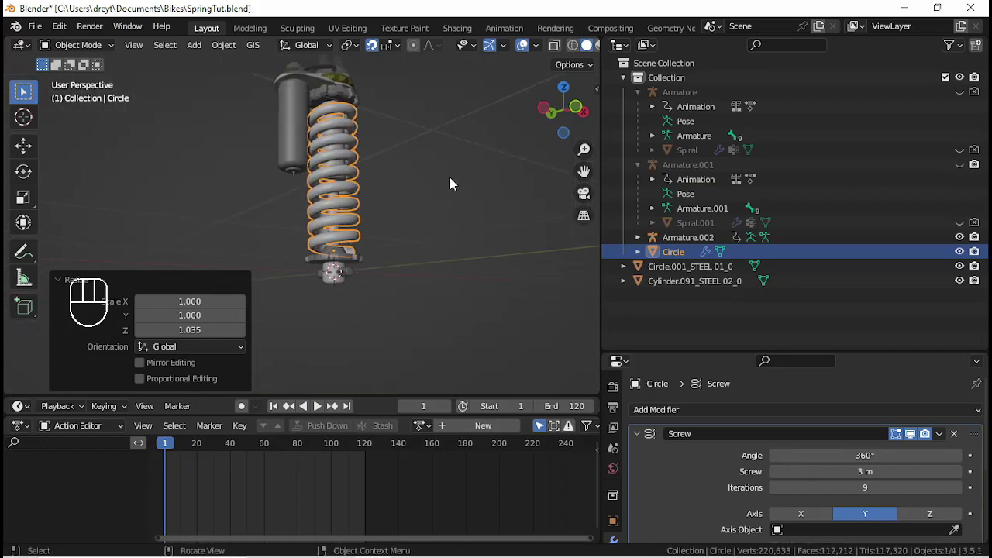
- Apply the Screw modifier to the coil from the front view
{"action": "key", "text": "KP_1"}
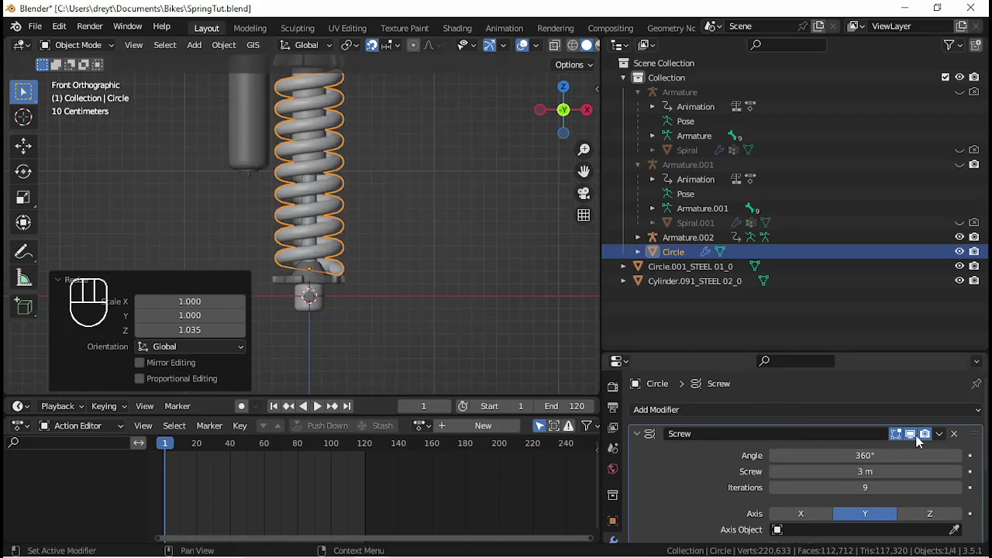
{"action": "left_click", "coordinate": [940, 434]}
{"action": "left_click", "coordinate": [907, 454]}
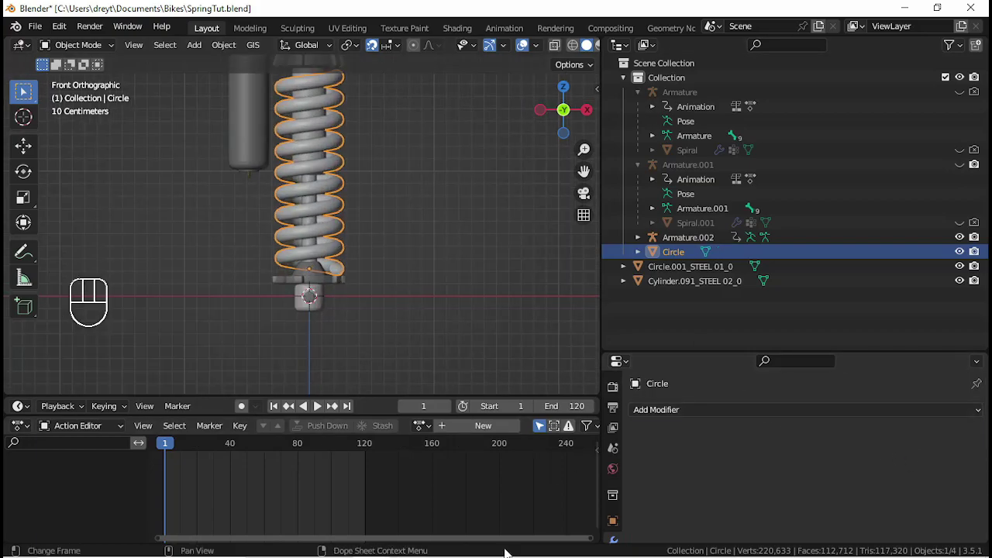
- Parent the Circle coil to Armature.002 with automatic weights
{"action": "middle_click_drag", "start_coordinate": [343, 136], "coordinate": [410, 249], "text": "shift"}
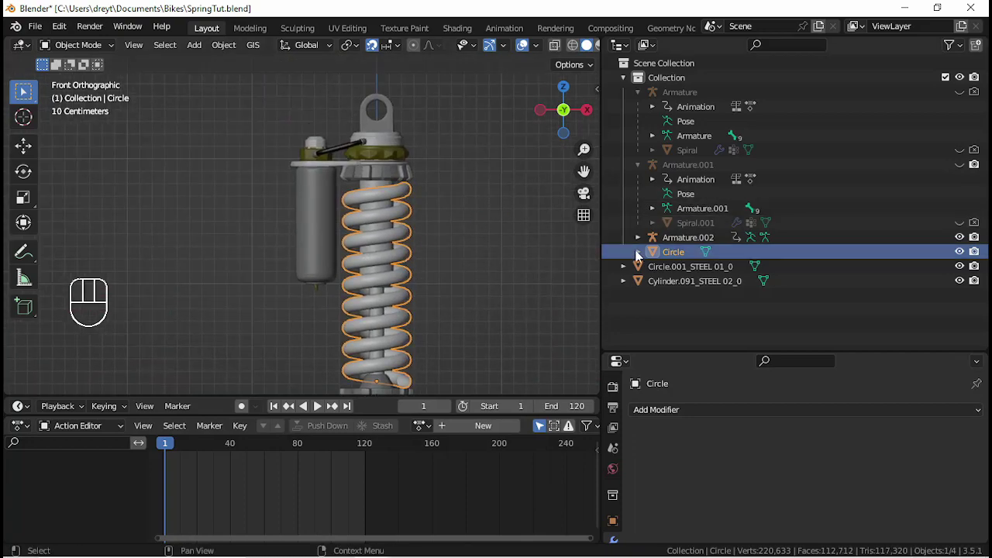
{"action": "scroll", "coordinate": [526, 234], "scroll_direction": "up", "scroll_amount": 3}
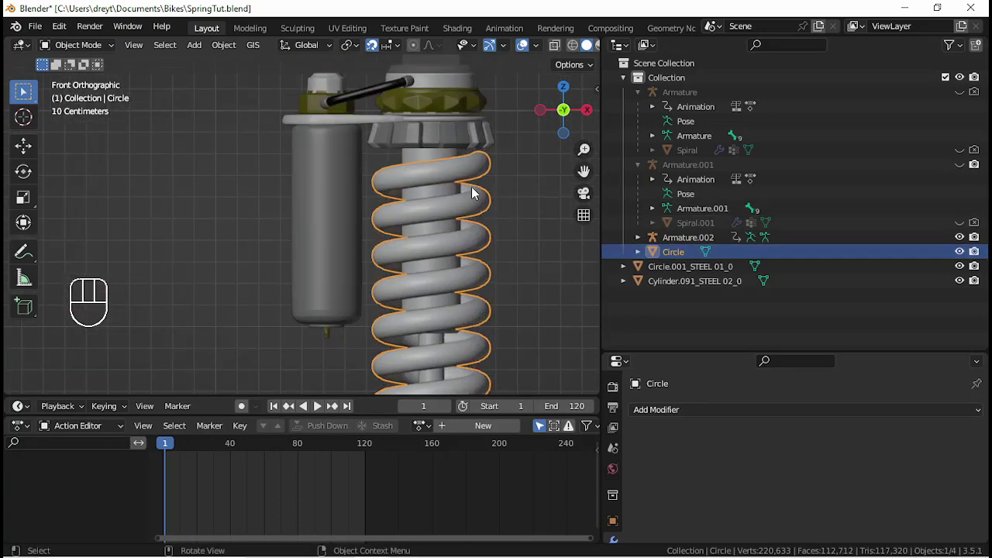
{"action": "left_click", "coordinate": [690, 239]}
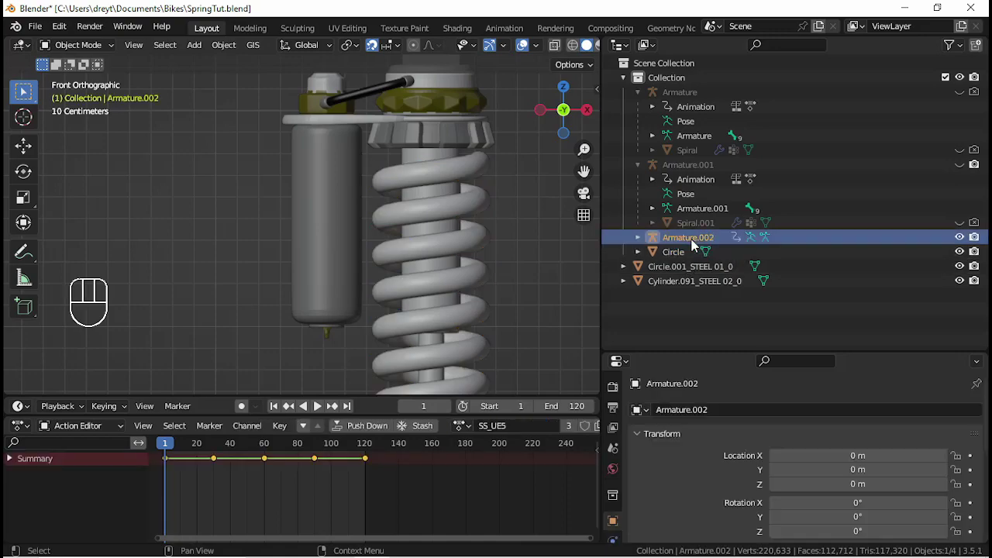
{"action": "left_click", "coordinate": [419, 219]}
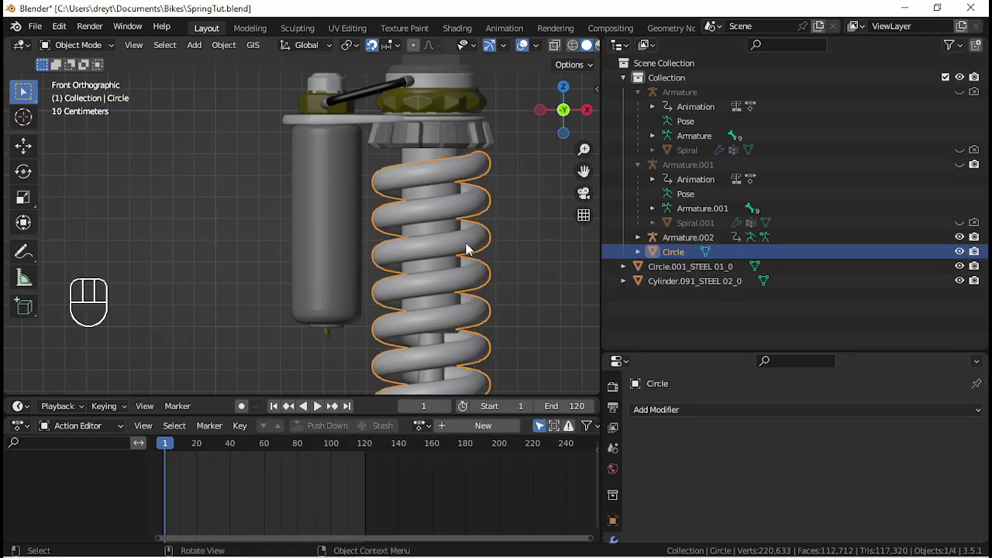
{"action": "left_click", "coordinate": [675, 238], "text": "ctrl"}
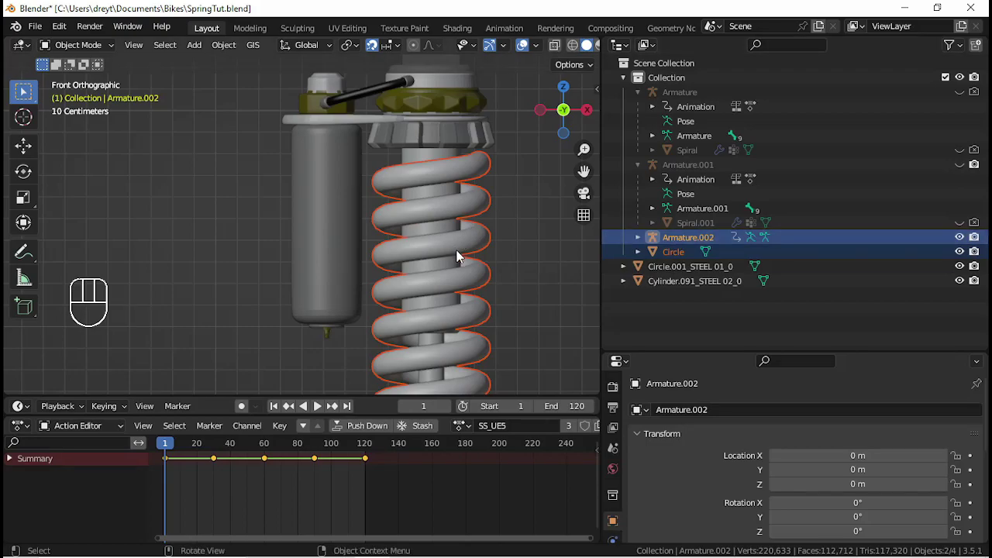
{"action": "key", "text": "ctrl+p"}
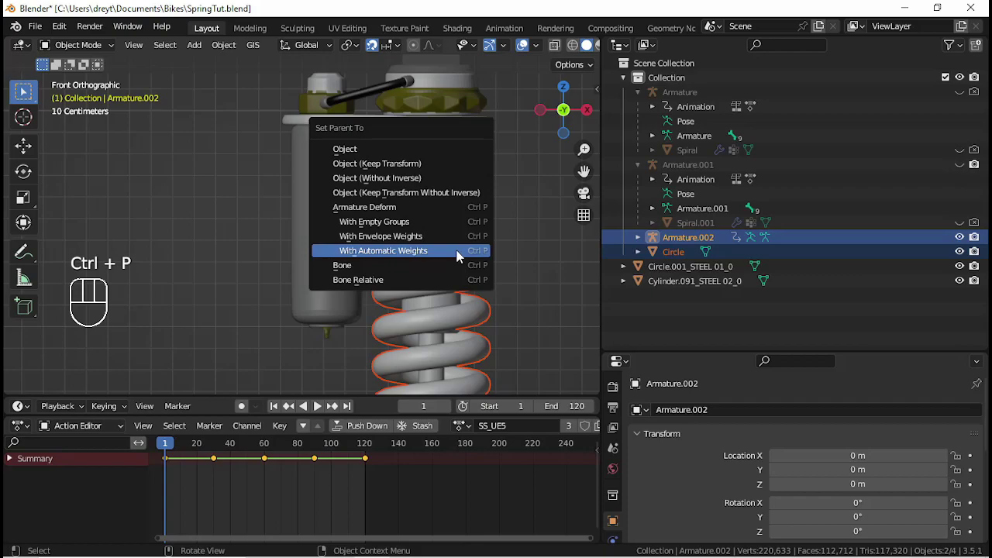
{"action": "left_click", "coordinate": [457, 257]}
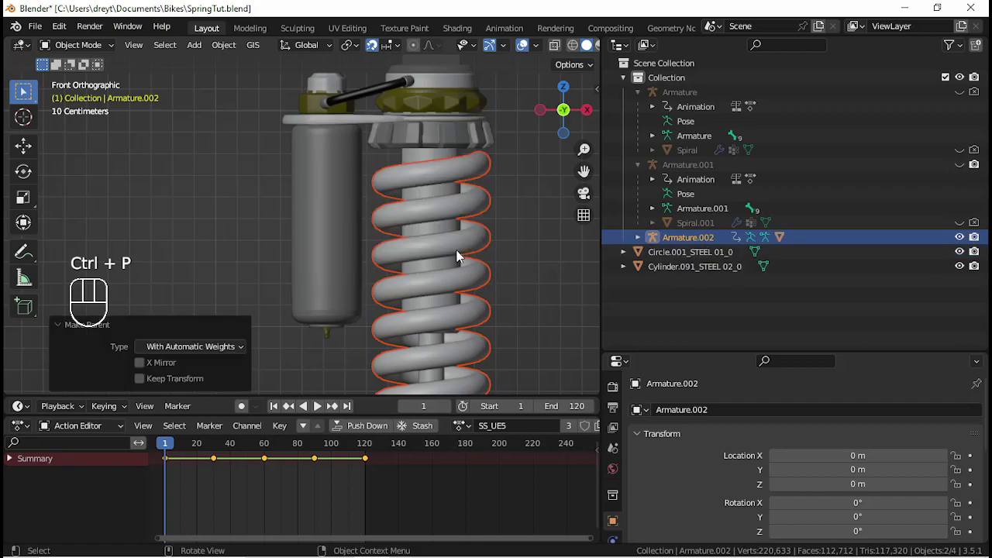
- Play the SS_UE5 animation to check how the coil deforms, and return to frame 1
{"action": "key", "text": "space"}
{"action": "scroll", "coordinate": [444, 243], "scroll_direction": "down", "scroll_amount": 5}
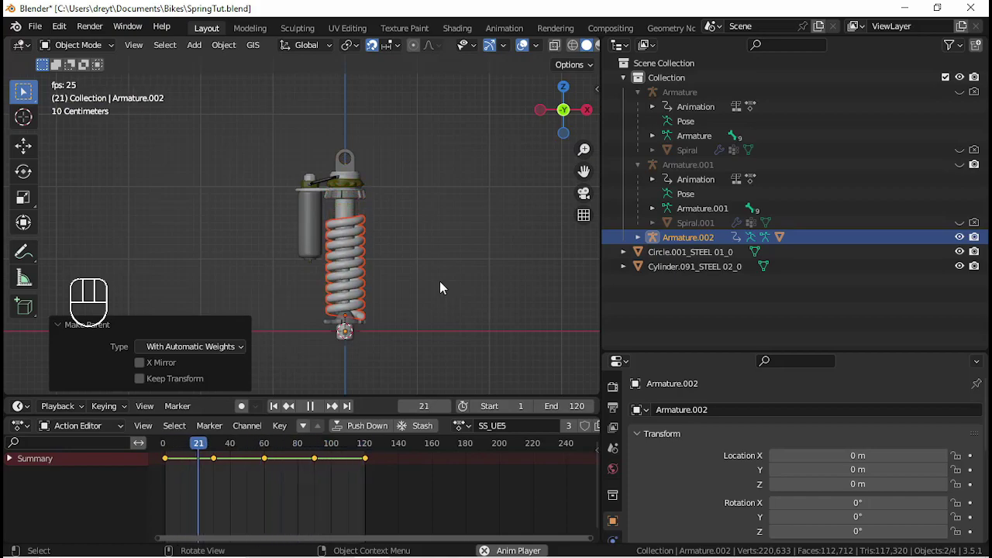
{"action": "scroll", "coordinate": [440, 286], "scroll_direction": "up", "scroll_amount": 5}
{"action": "key", "text": "space"}
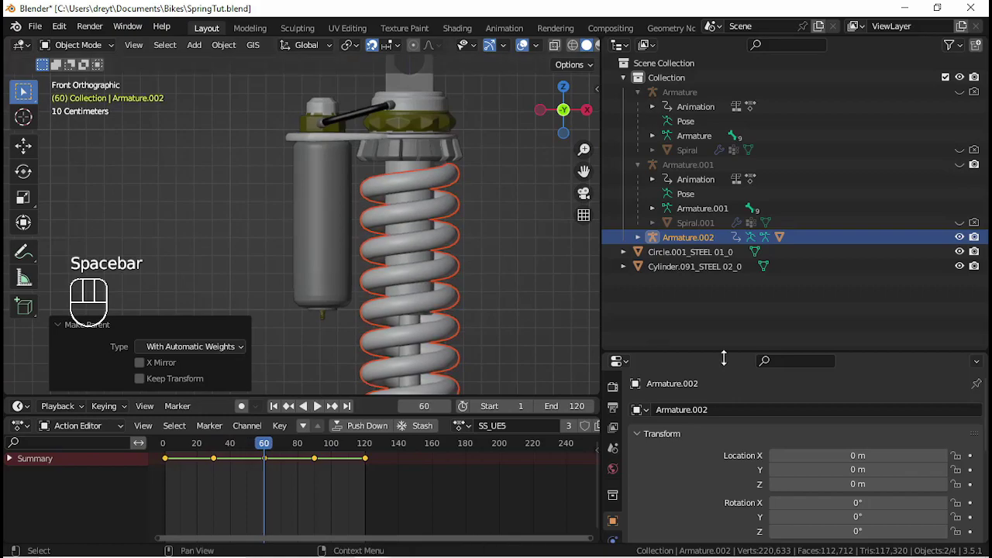
{"action": "left_click", "coordinate": [276, 406]}
- Switch the viewport to wireframe, hide the Circle coil, and expand Armature.002's contents in the Outliner
{"action": "key", "text": "z"}
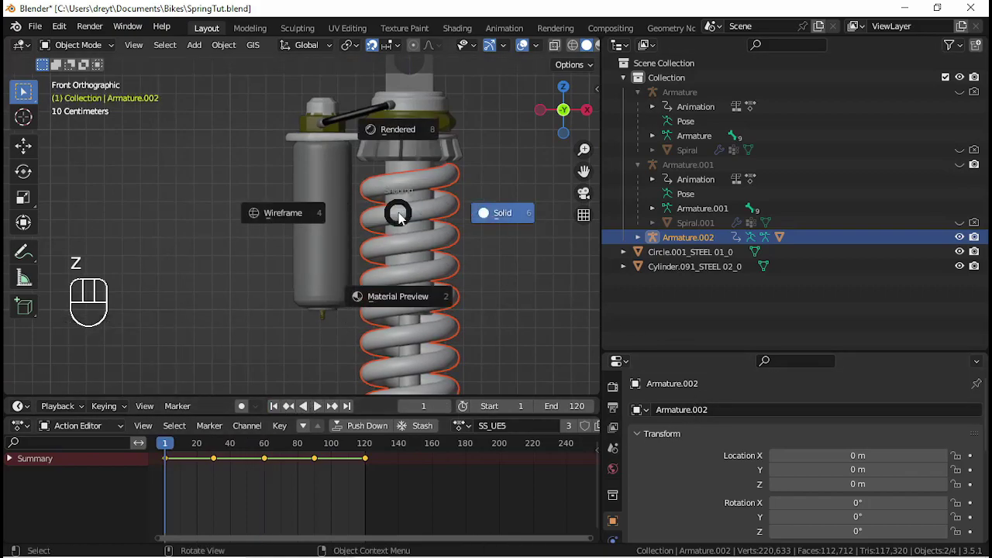
{"action": "left_click", "coordinate": [303, 216]}
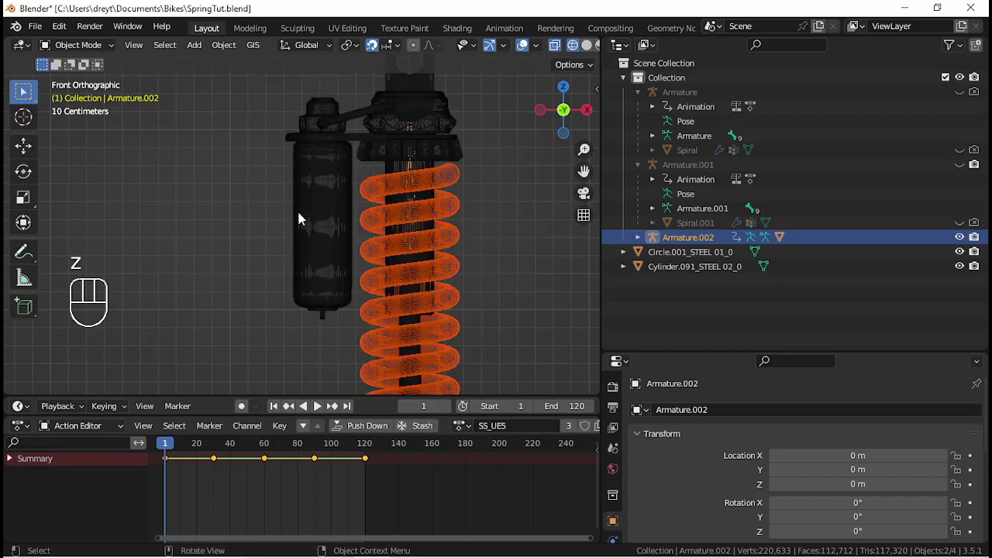
{"action": "left_click", "coordinate": [410, 183]}
{"action": "left_click", "coordinate": [410, 177]}
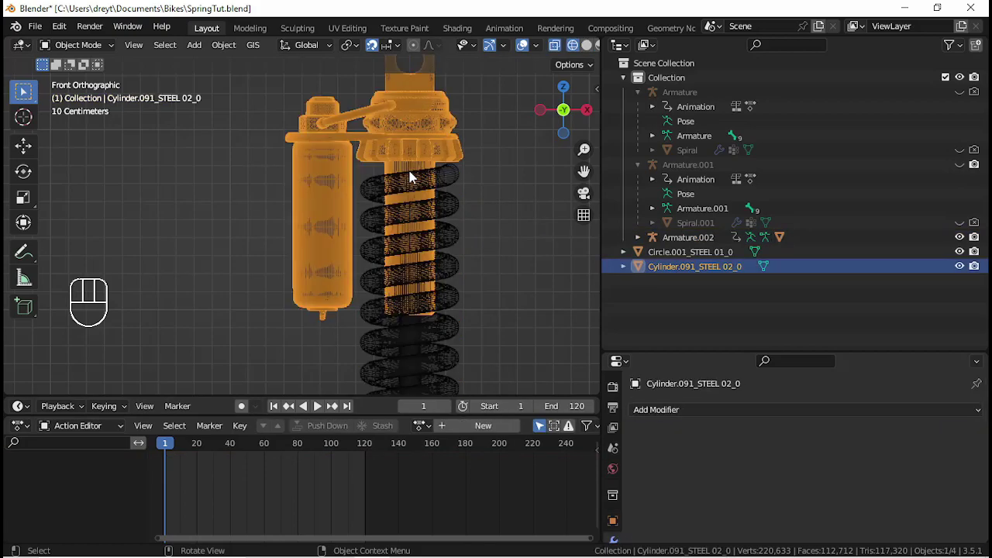
{"action": "left_click", "coordinate": [439, 211]}
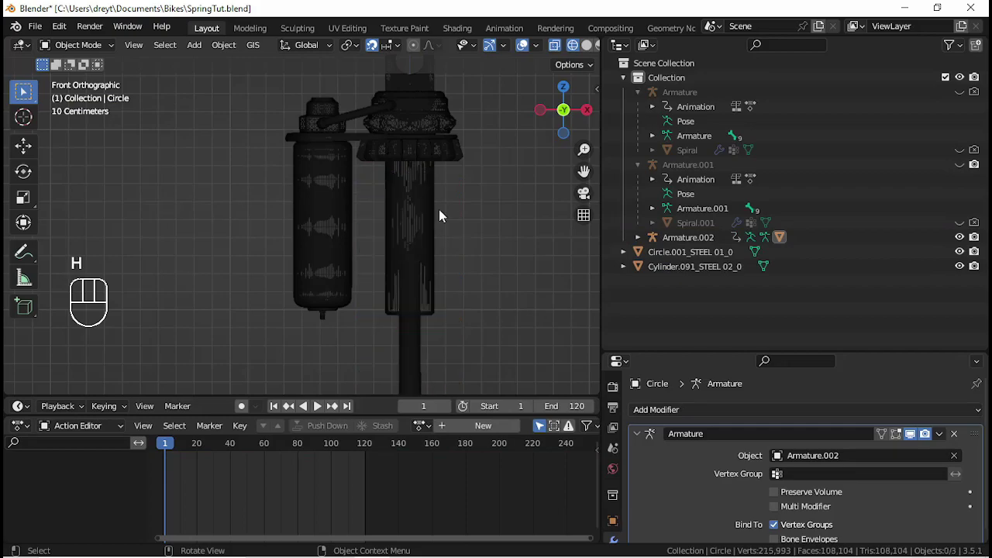
{"action": "scroll", "coordinate": [424, 199], "scroll_direction": "down", "scroll_amount": 1}
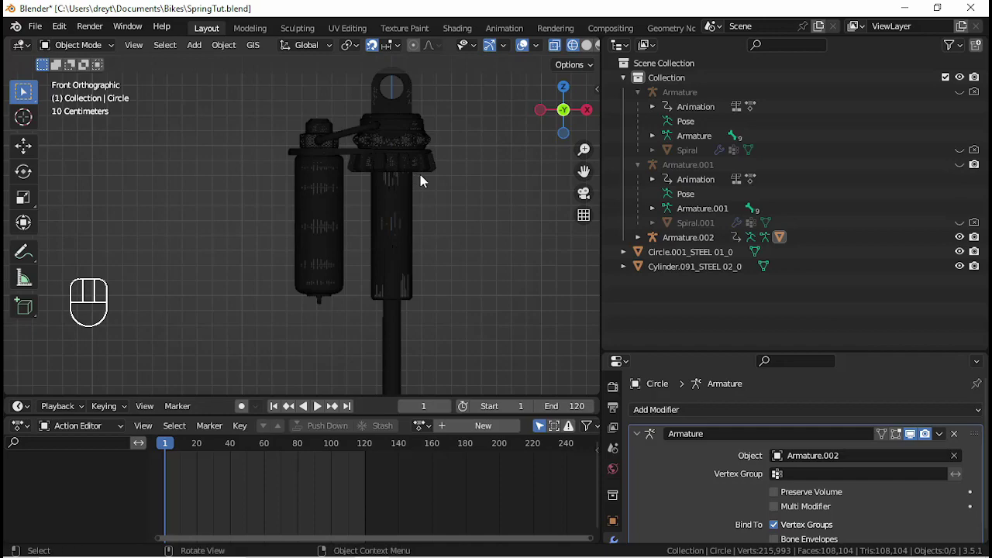
{"action": "left_click", "coordinate": [637, 237]}
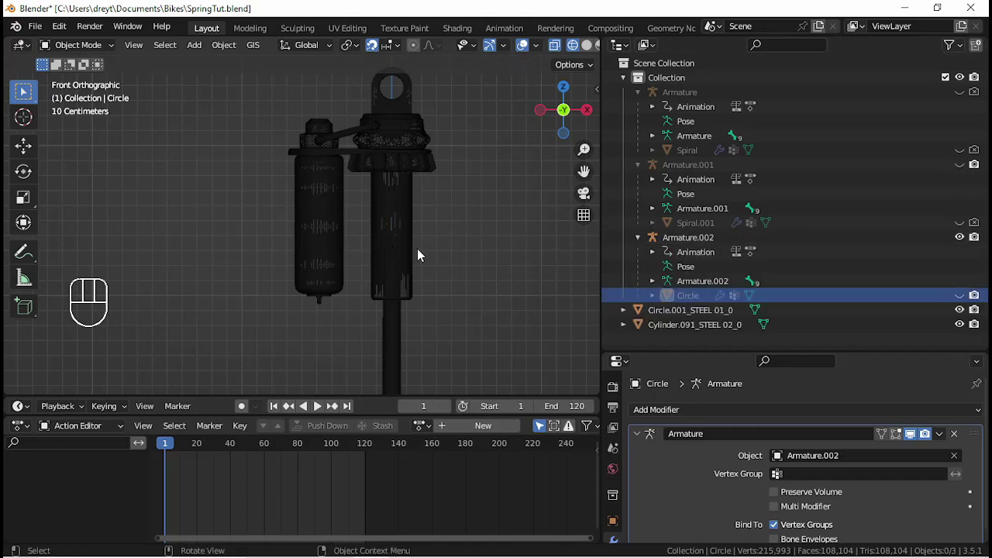
{"action": "left_click", "coordinate": [399, 210]}
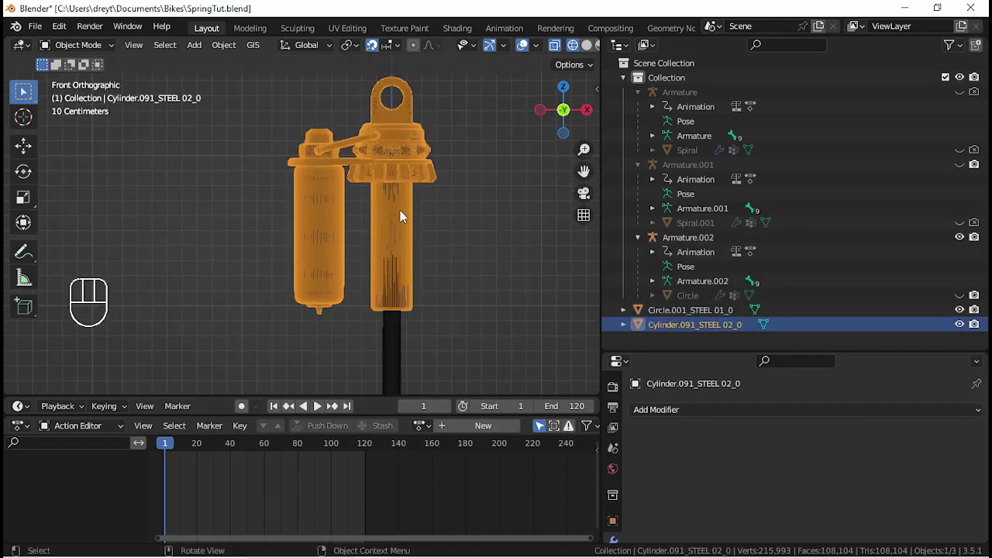
{"action": "left_click", "coordinate": [393, 305]}
{"action": "left_click", "coordinate": [393, 306]}
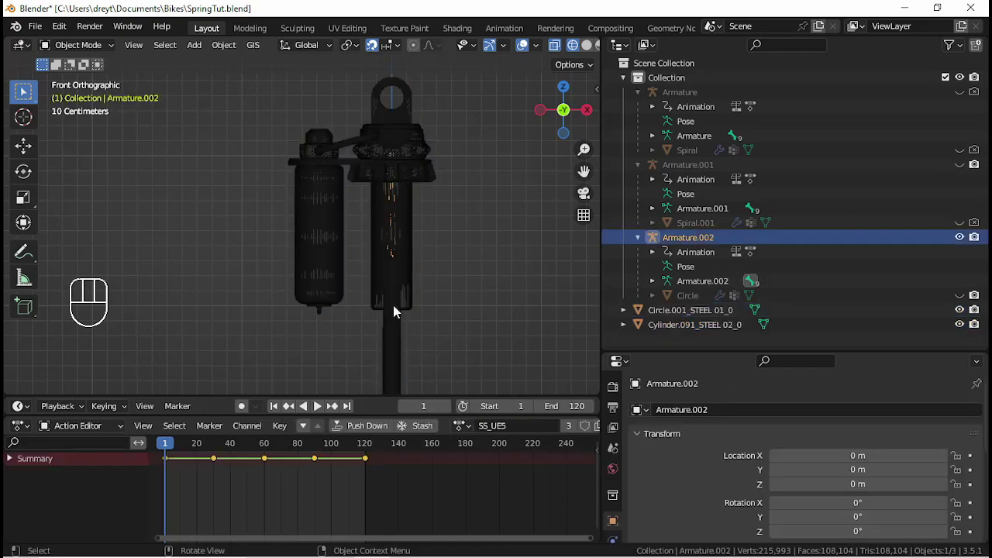
{"action": "left_click", "coordinate": [406, 192], "text": "shift"}
{"action": "key", "text": "ctrl+Tab"}
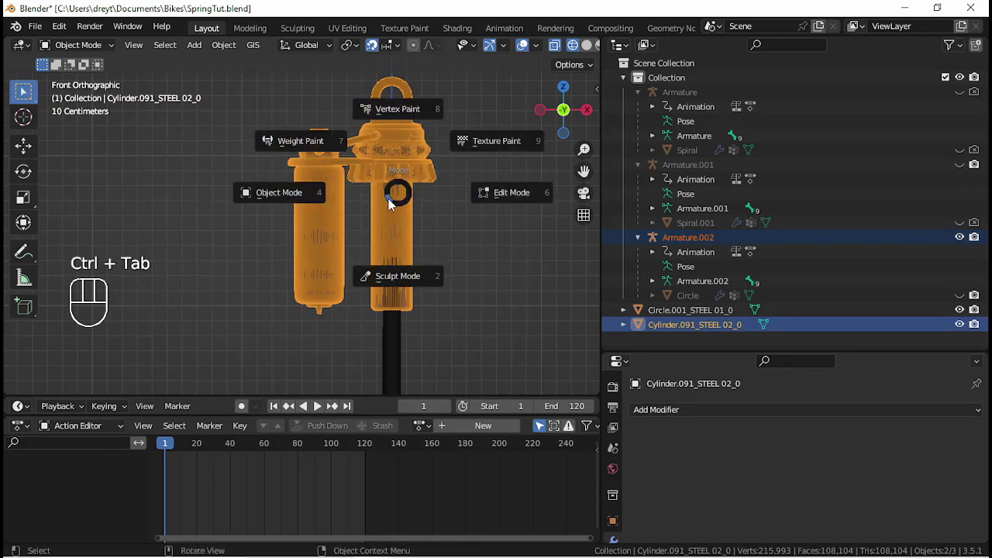
{"action": "left_click", "coordinate": [391, 216]}
{"action": "key", "text": "ctrl+Tab"}
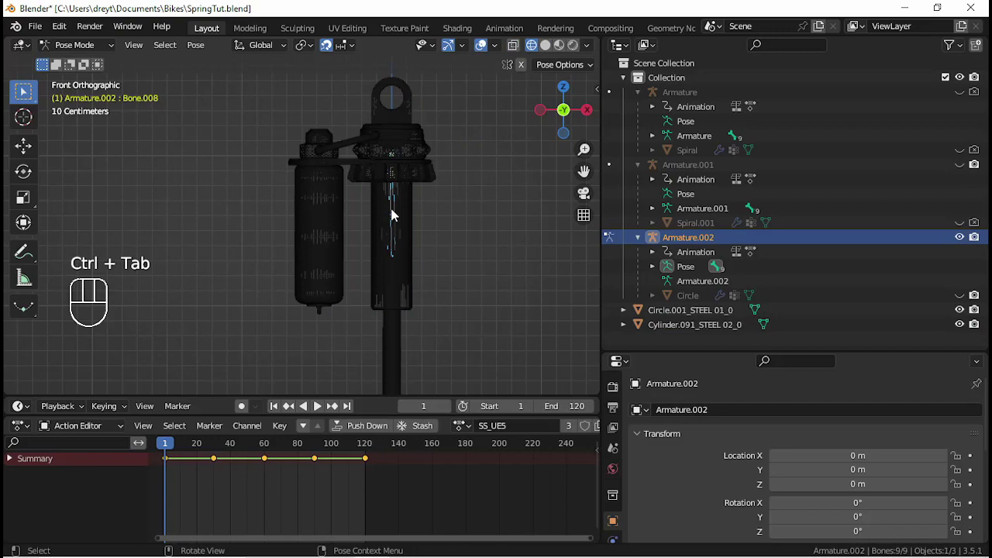
{"action": "left_click", "coordinate": [410, 180]}
{"action": "key", "text": "ctrl+Tab"}
{"action": "key", "text": "ctrl+Tab"}
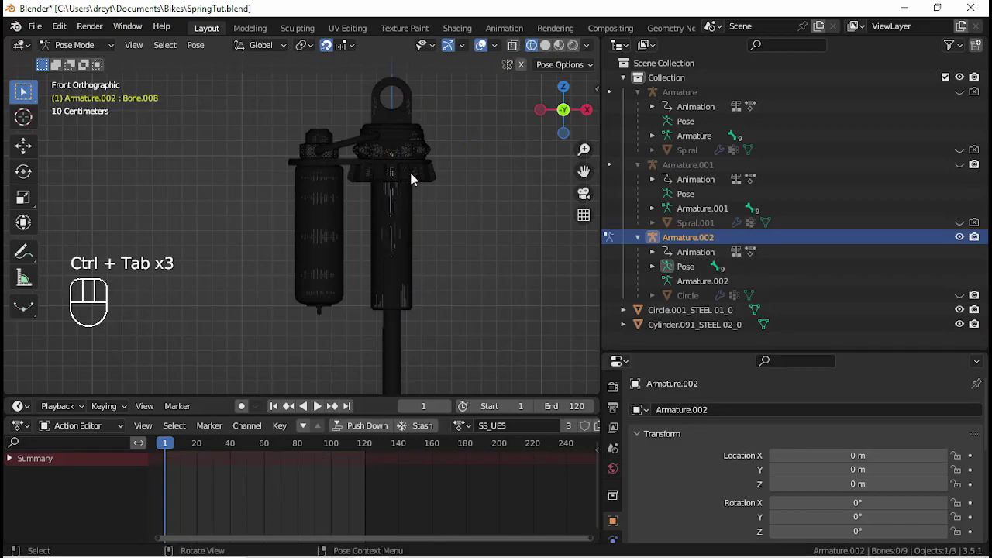
{"action": "key", "text": "ctrl+Tab"}
- Parent the upper damper body Cylinder.091_STEEL 02_0 to Bone.002 of Armature.002 using the Bone parent type
{"action": "left_click", "coordinate": [409, 170]}
{"action": "scroll", "coordinate": [406, 189], "scroll_direction": "up", "scroll_amount": 3}
{"action": "key", "text": "ctrl+Tab"}
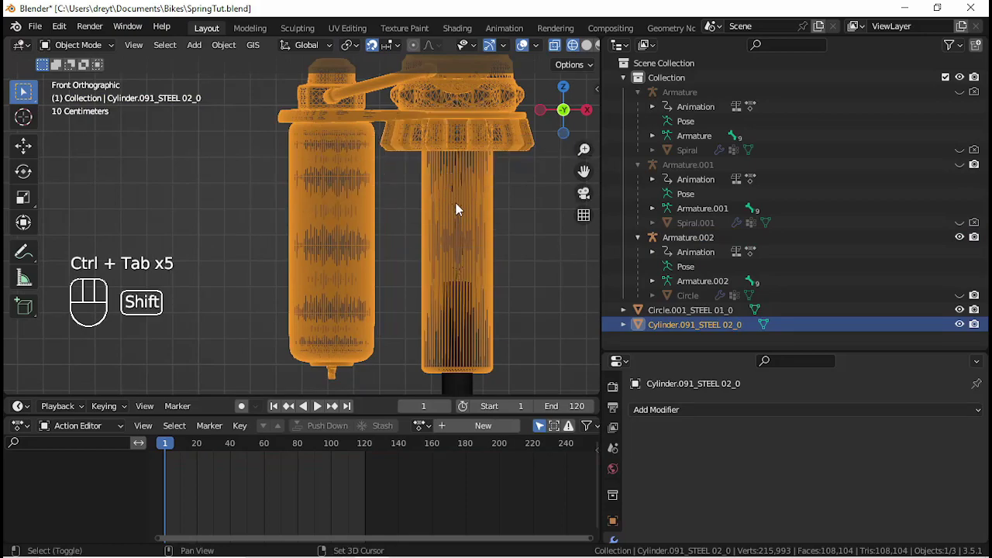
{"action": "left_click", "coordinate": [456, 208], "text": "shift"}
{"action": "key", "text": "ctrl+Tab"}
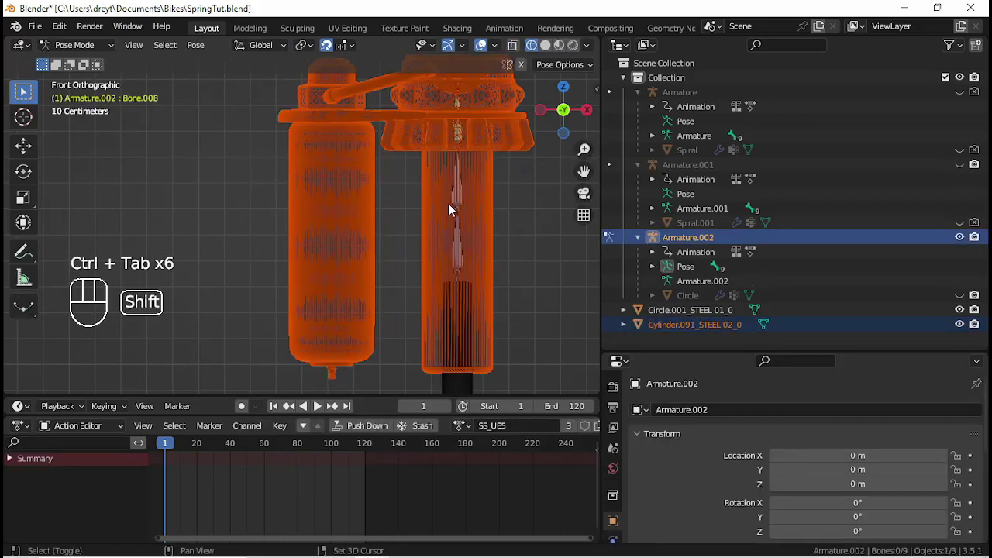
{"action": "middle_click_drag", "start_coordinate": [448, 204], "coordinate": [396, 234], "text": "shift"}
{"action": "scroll", "coordinate": [397, 235], "scroll_direction": "up", "scroll_amount": 1}
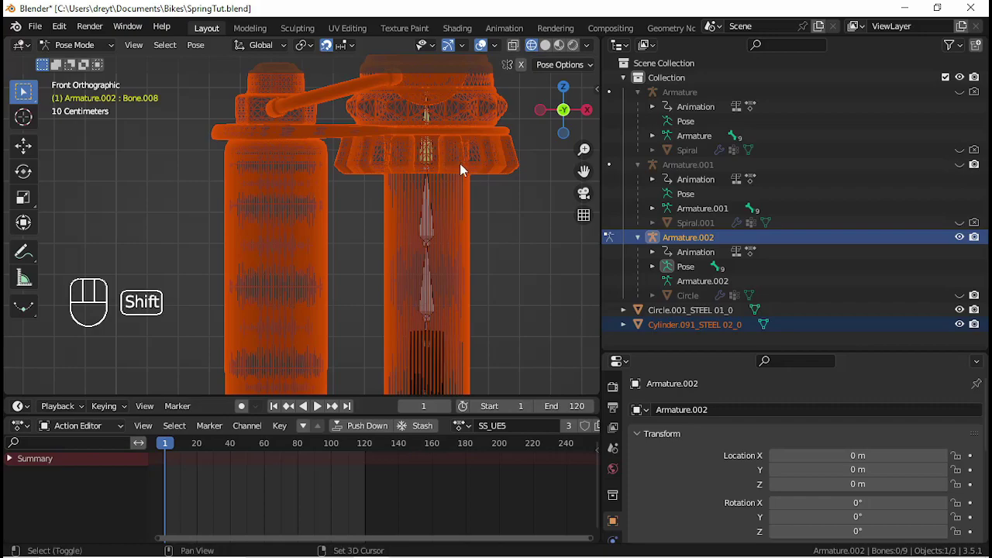
{"action": "left_click", "coordinate": [428, 153], "text": "shift"}
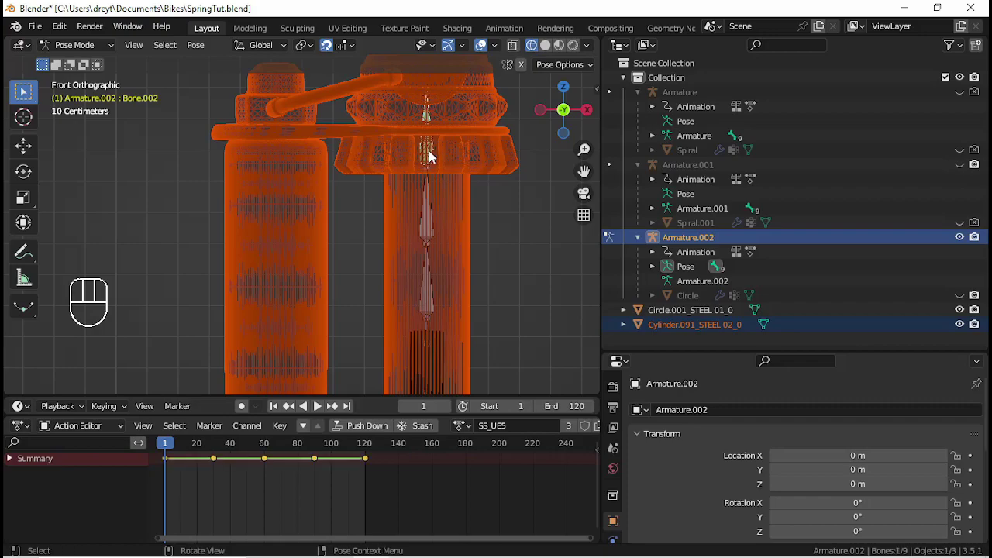
{"action": "key", "text": "ctrl+p"}
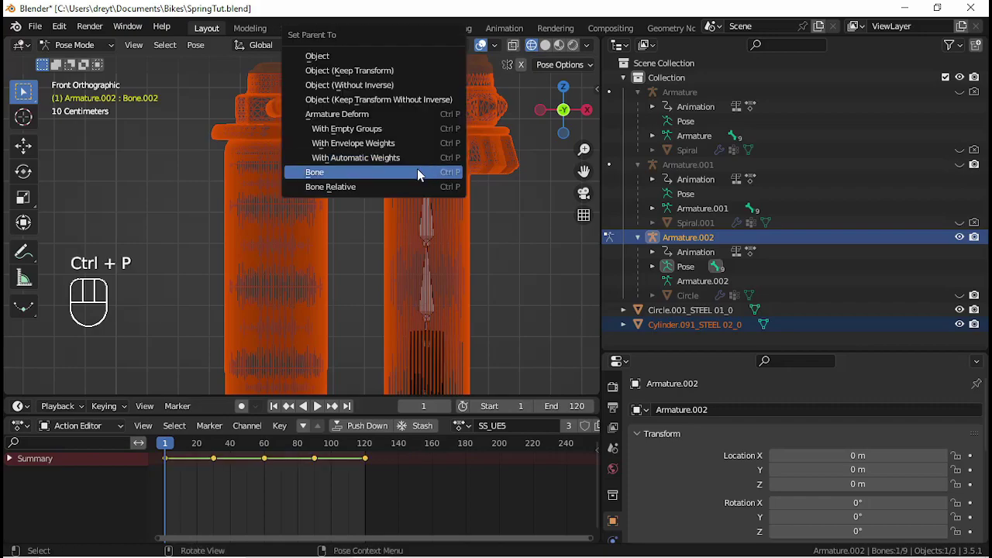
{"action": "left_click", "coordinate": [417, 172]}
- Play the animation to check that the upper damper body follows its bone, and return to frame 1
{"action": "scroll", "coordinate": [416, 169], "scroll_direction": "down", "scroll_amount": 4}
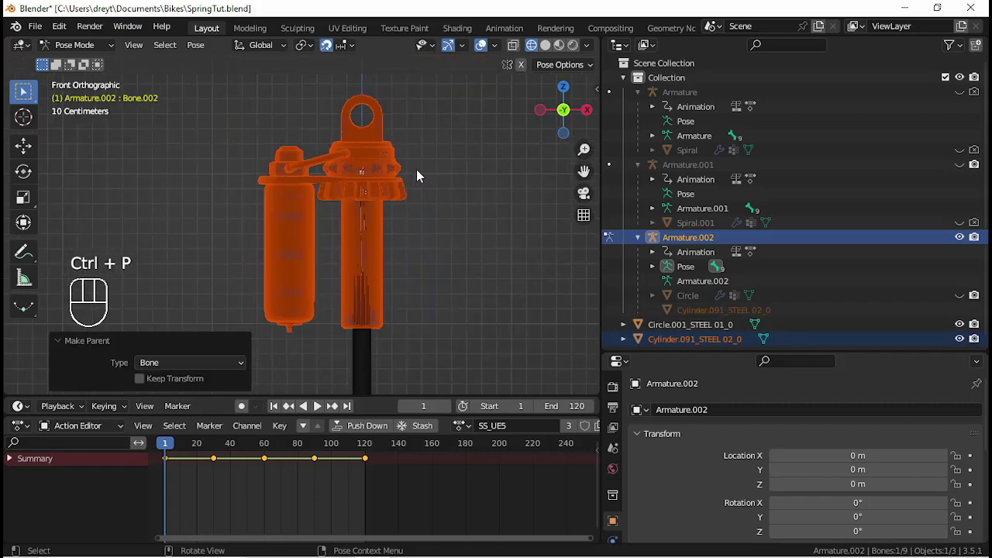
{"action": "key", "text": "space"}
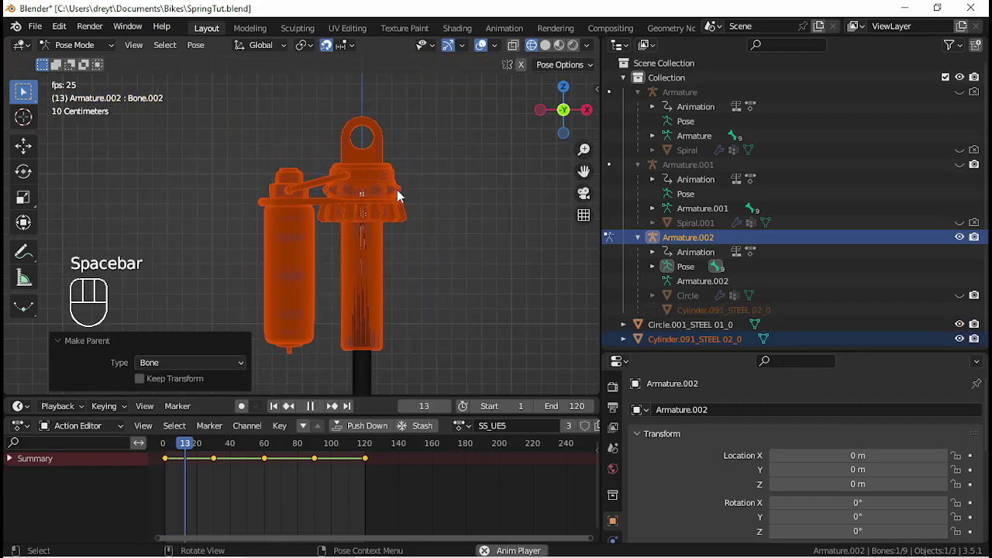
{"action": "scroll", "coordinate": [371, 226], "scroll_direction": "down", "scroll_amount": 4}
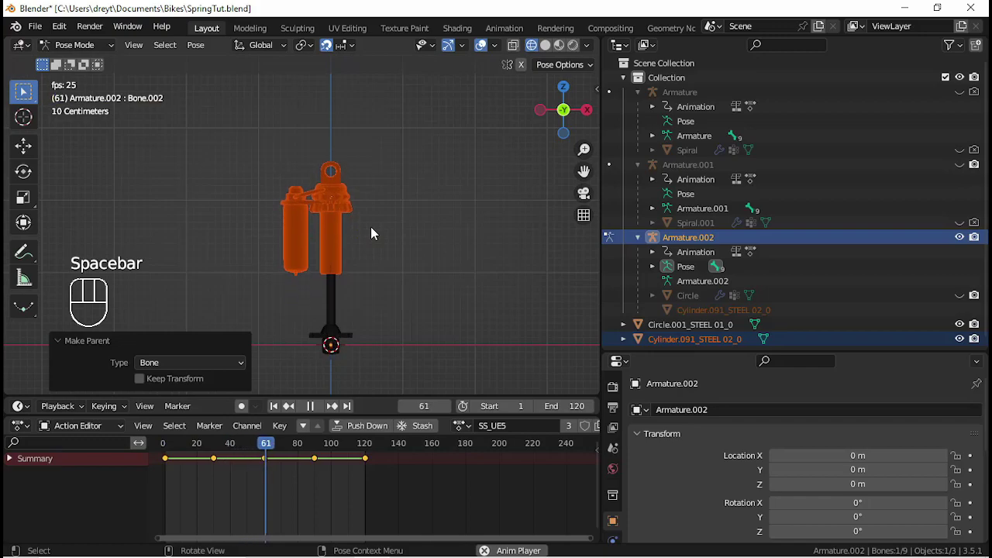
{"action": "key", "text": "Escape"}
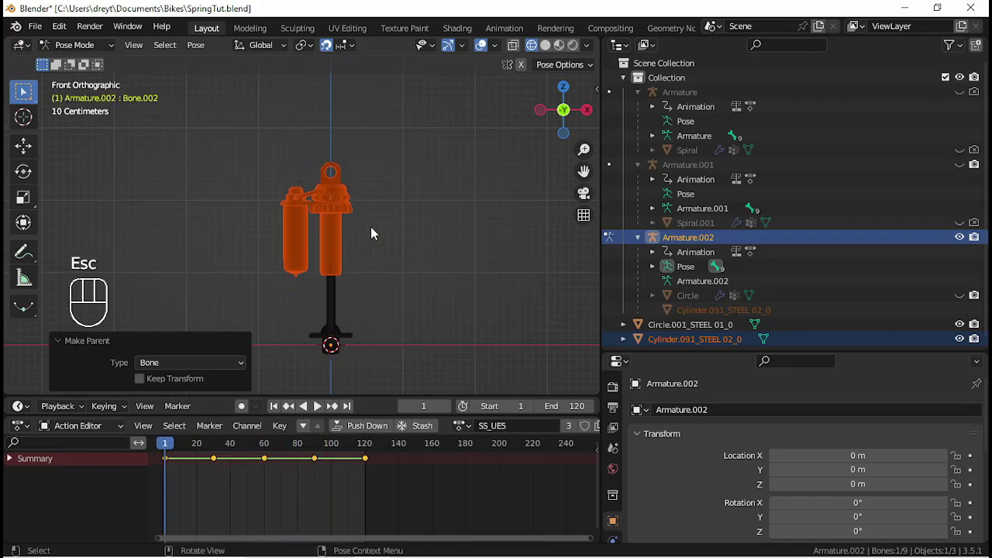
- Return to Object Mode and select only the lower damper rod Circle.001_STEEL 01_0
{"action": "scroll", "coordinate": [360, 256], "scroll_direction": "up", "scroll_amount": 2}
{"action": "left_click", "coordinate": [352, 354]}
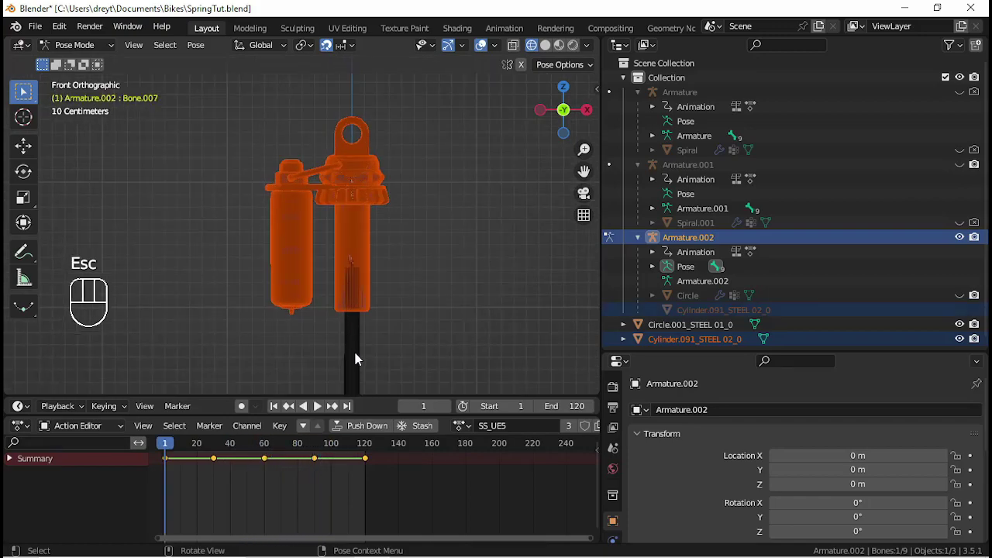
{"action": "key", "text": "ctrl+Tab"}
{"action": "middle_click_drag", "start_coordinate": [349, 329], "coordinate": [351, 238], "text": "shift"}
{"action": "scroll", "coordinate": [351, 238], "scroll_direction": "up", "scroll_amount": 3}
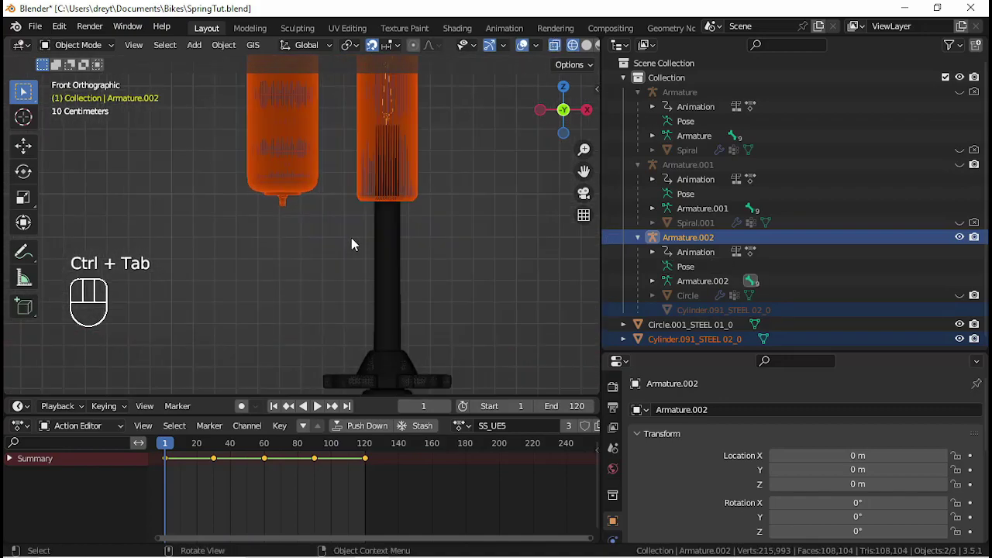
{"action": "left_click", "coordinate": [397, 265]}
{"action": "left_click", "coordinate": [382, 275], "text": "shift"}
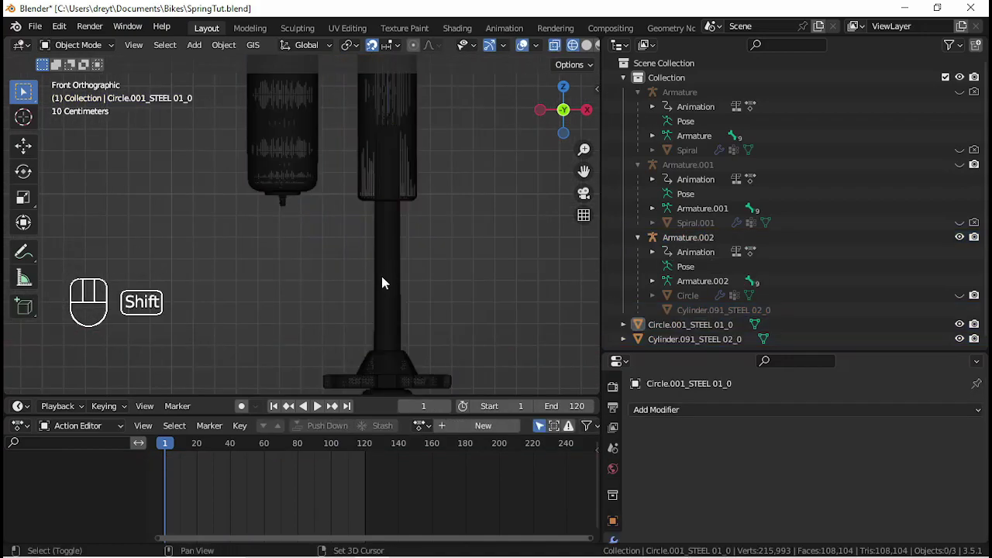
{"action": "left_click", "coordinate": [387, 303]}
- Parent the lower damper rod to the b_root bone of Armature.002 in Pose Mode using the Bone parent type
{"action": "middle_click_drag", "start_coordinate": [385, 333], "coordinate": [358, 190], "text": "shift"}
{"action": "scroll", "coordinate": [361, 225], "scroll_direction": "up", "scroll_amount": 6}
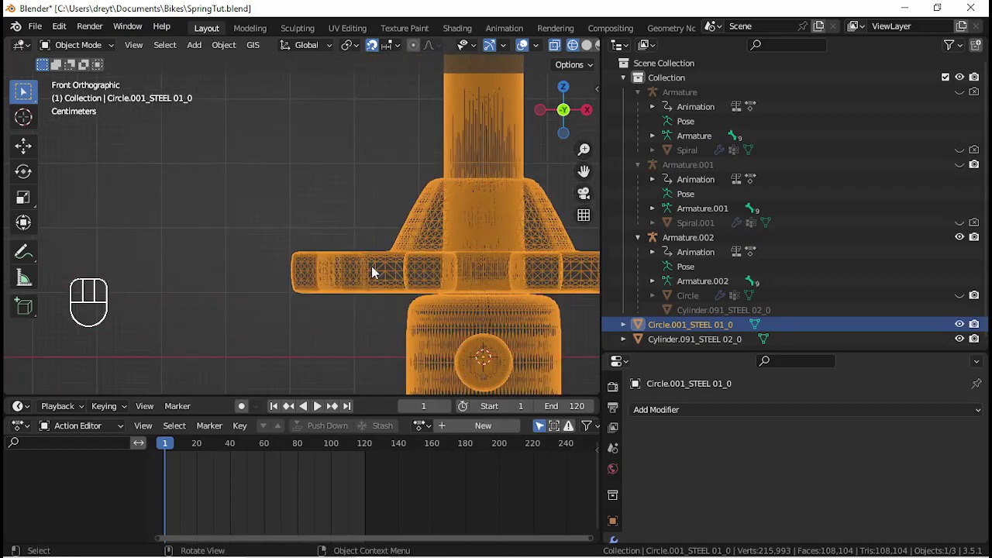
{"action": "middle_click_drag", "start_coordinate": [404, 285], "coordinate": [347, 252], "text": "shift"}
{"action": "left_click", "coordinate": [426, 88], "text": "shift"}
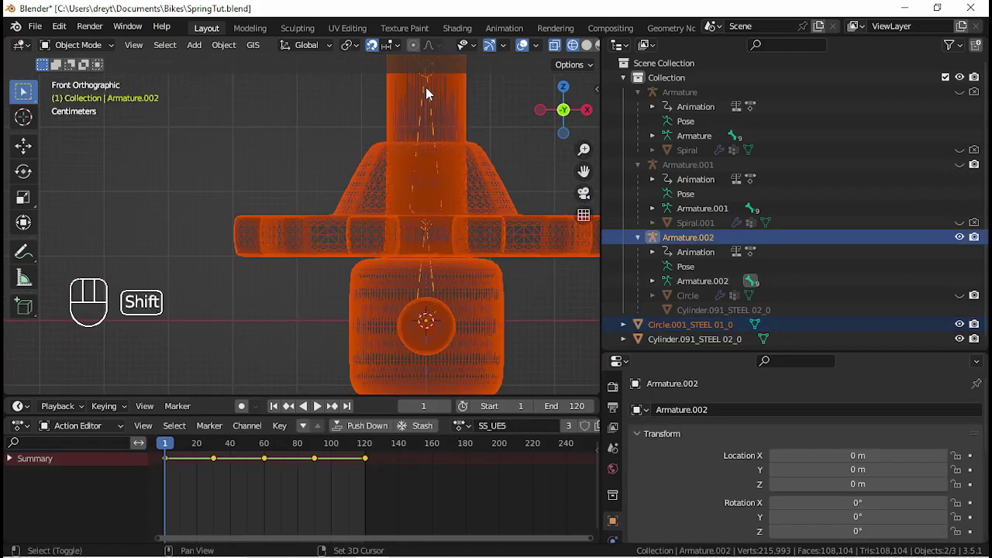
{"action": "key", "text": "ctrl+Tab"}
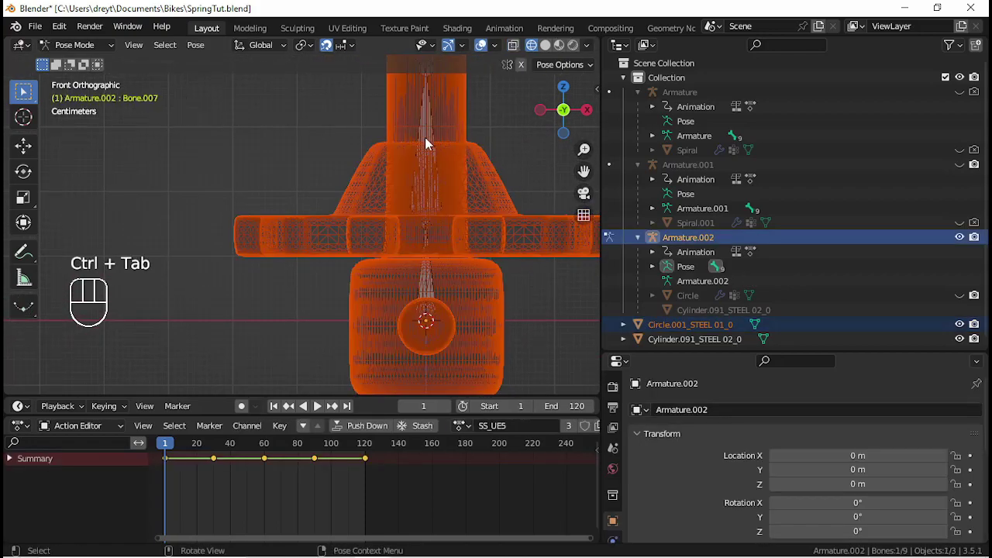
{"action": "left_click", "coordinate": [430, 280], "text": "shift"}
{"action": "scroll", "coordinate": [399, 208], "scroll_direction": "down", "scroll_amount": 5}
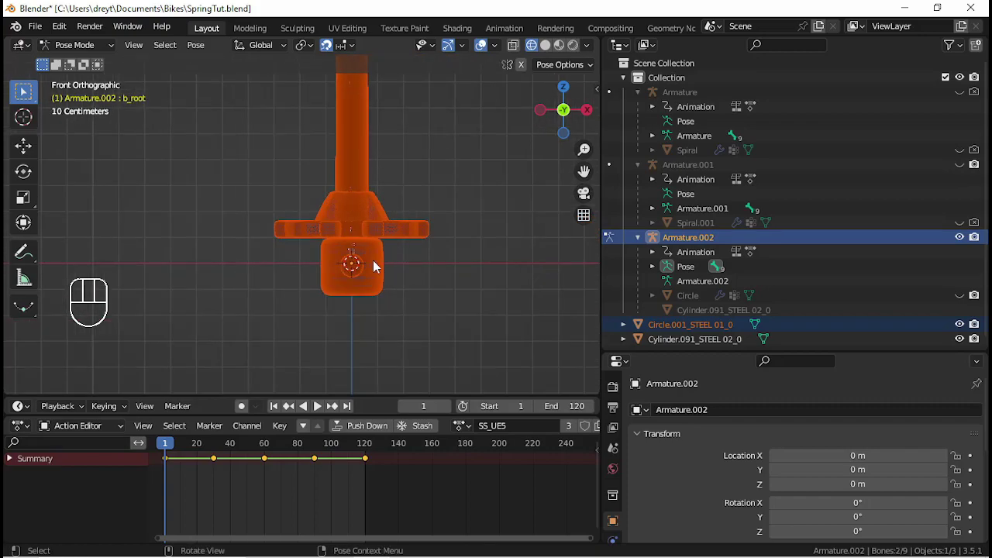
{"action": "scroll", "coordinate": [373, 267], "scroll_direction": "up", "scroll_amount": 2}
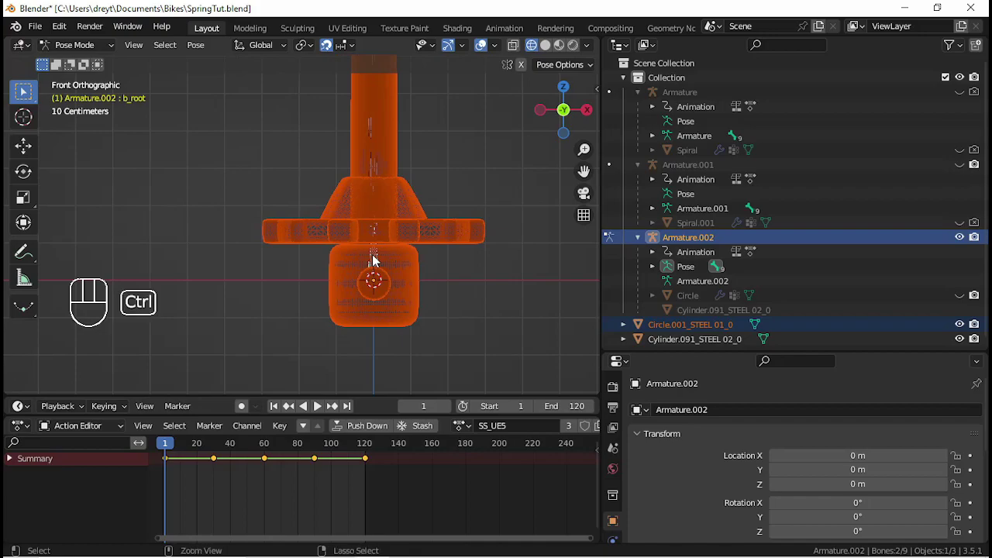
{"action": "key", "text": "ctrl+p"}
{"action": "left_click", "coordinate": [372, 258]}
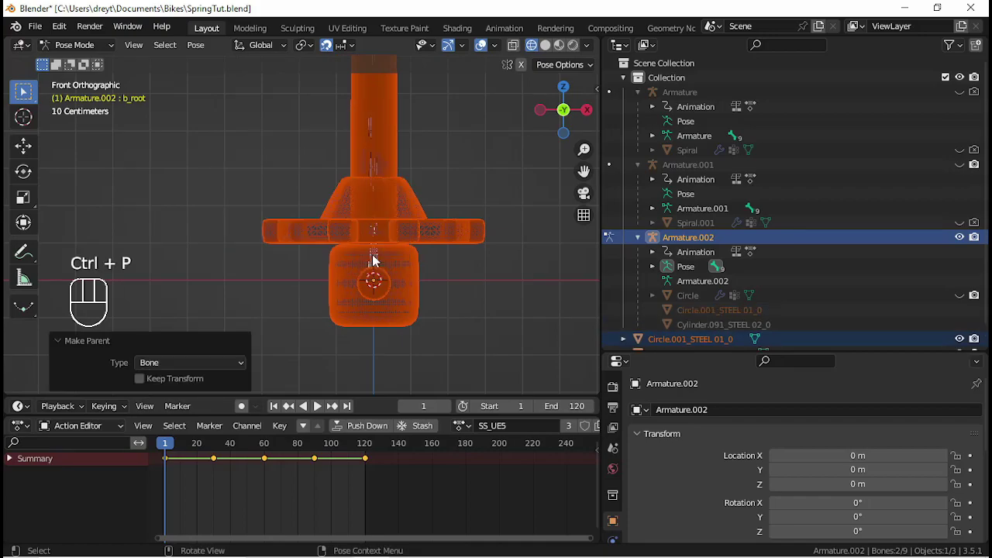
{"action": "left_click", "coordinate": [373, 261]}
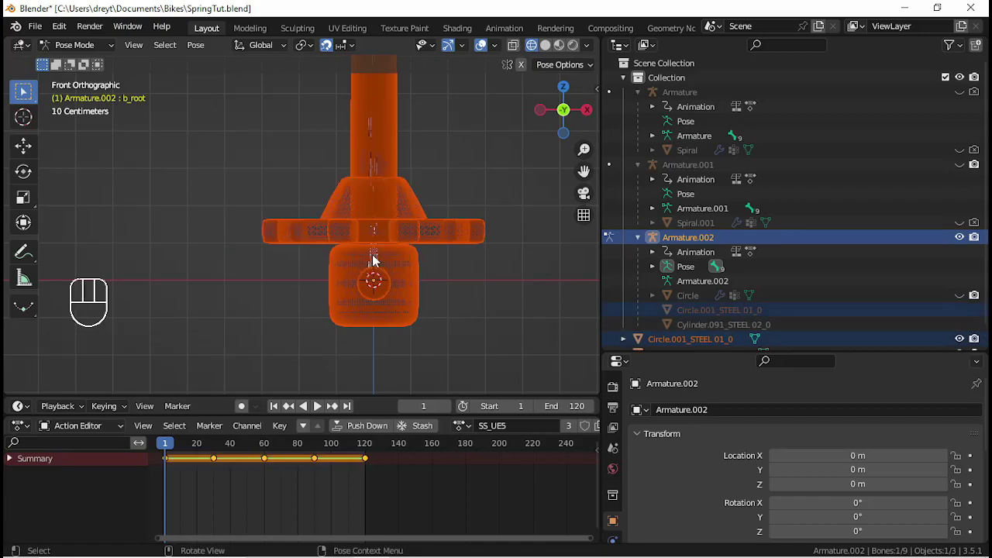
- Switch back to Object Mode with only Armature.002 selected
{"action": "key", "text": "ctrl+Tab"}
{"action": "left_click", "coordinate": [372, 260]}
{"action": "left_click", "coordinate": [372, 261]}
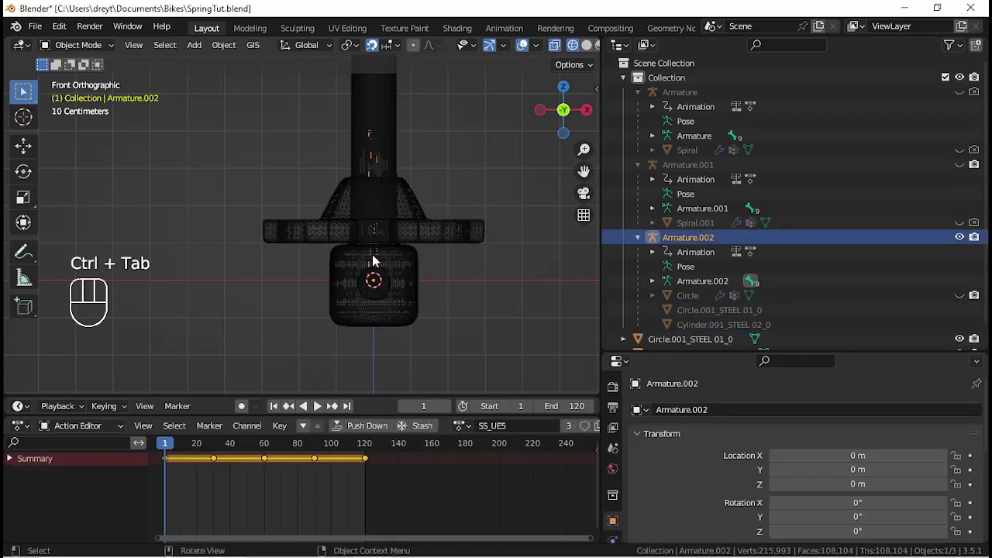
- Test-rotate Armature.002 to check that both damper parts follow it, cancelling each rotation
{"action": "key", "text": "r"}
{"action": "right_click", "coordinate": [346, 197]}
{"action": "key", "text": "r"}
{"action": "right_click", "coordinate": [311, 171]}
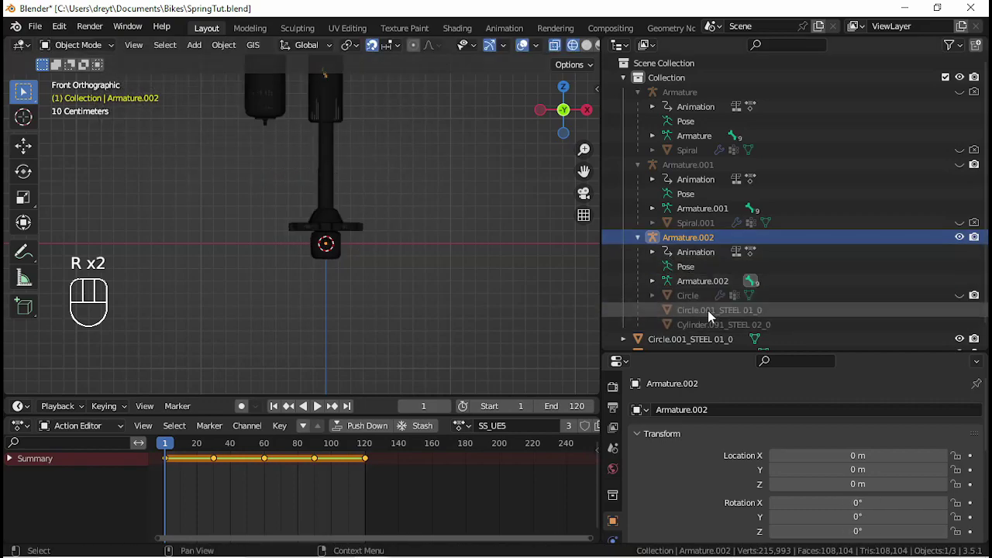
- Unhide the Circle coil and play the animation to inspect the spring against the lower seat
{"action": "left_click", "coordinate": [961, 296]}
{"action": "scroll", "coordinate": [271, 147], "scroll_direction": "down", "scroll_amount": 3}
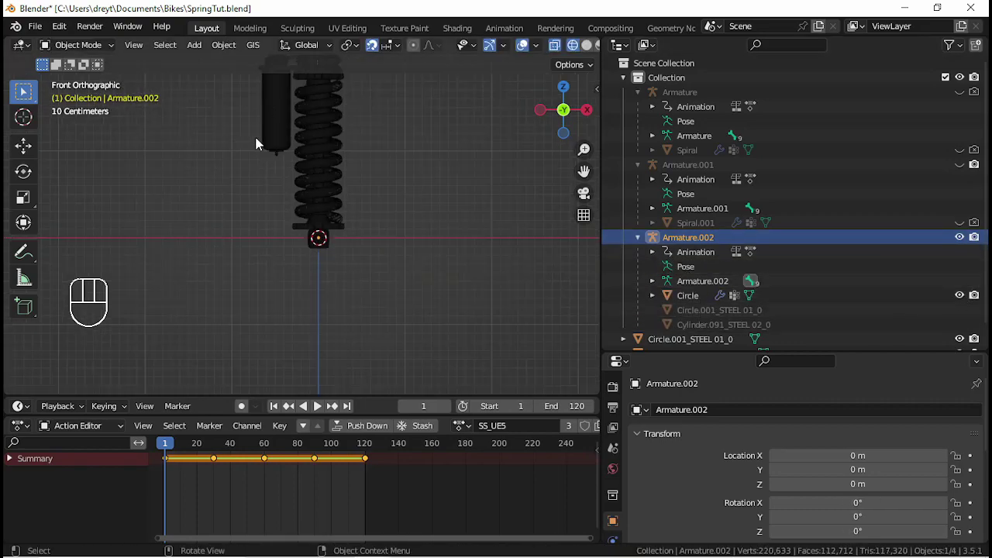
{"action": "key", "text": "space"}
{"action": "scroll", "coordinate": [321, 167], "scroll_direction": "up", "scroll_amount": 4}
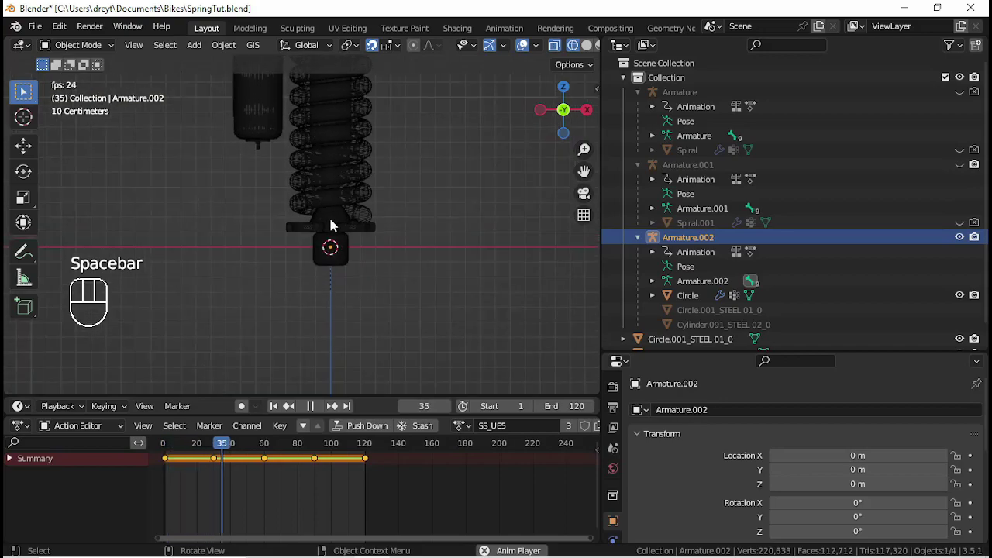
{"action": "scroll", "coordinate": [317, 221], "scroll_direction": "up", "scroll_amount": 2}
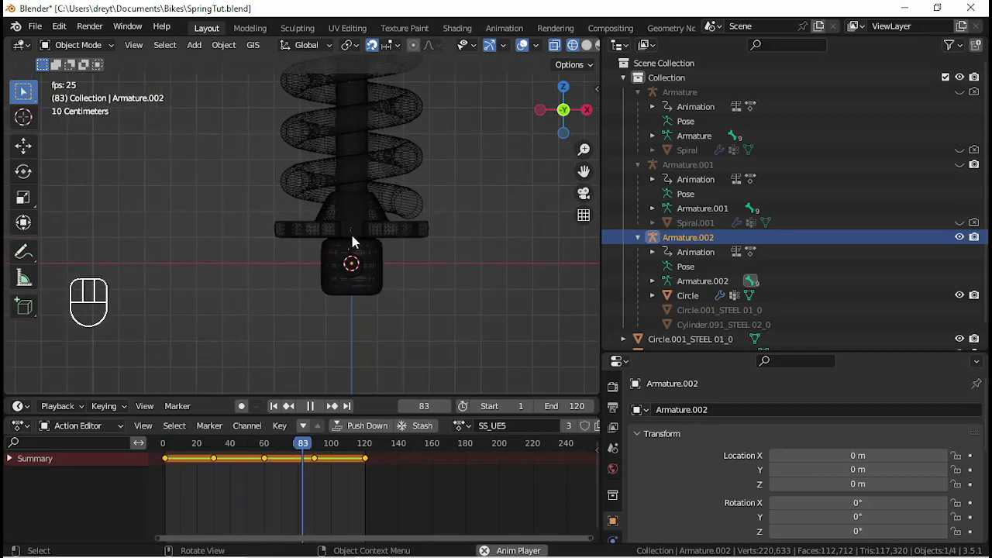
{"action": "scroll", "coordinate": [354, 219], "scroll_direction": "down", "scroll_amount": 2}
- Test-rotate the whole rig in both directions during playback, cancelling the rotations
{"action": "key", "text": "r"}
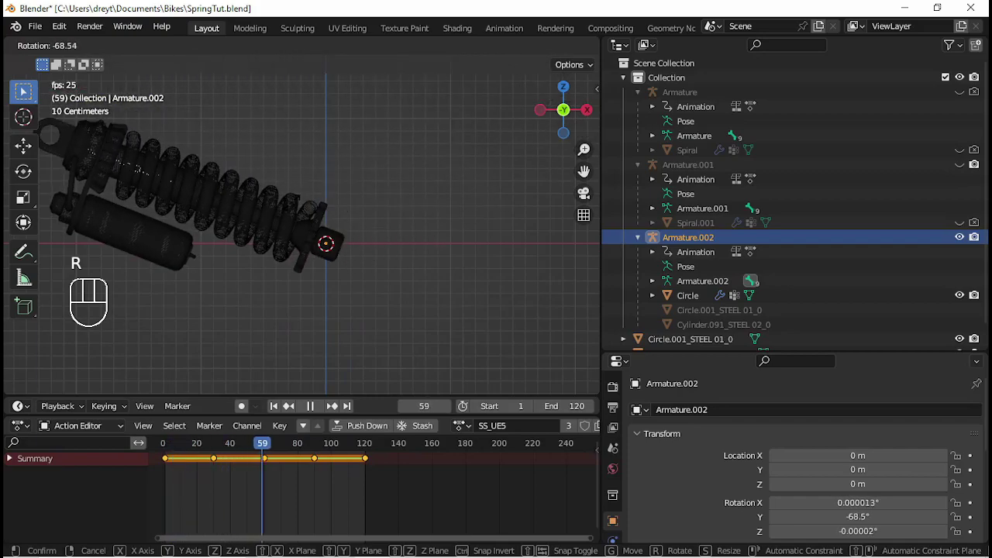
{"action": "right_click", "coordinate": [330, 188]}
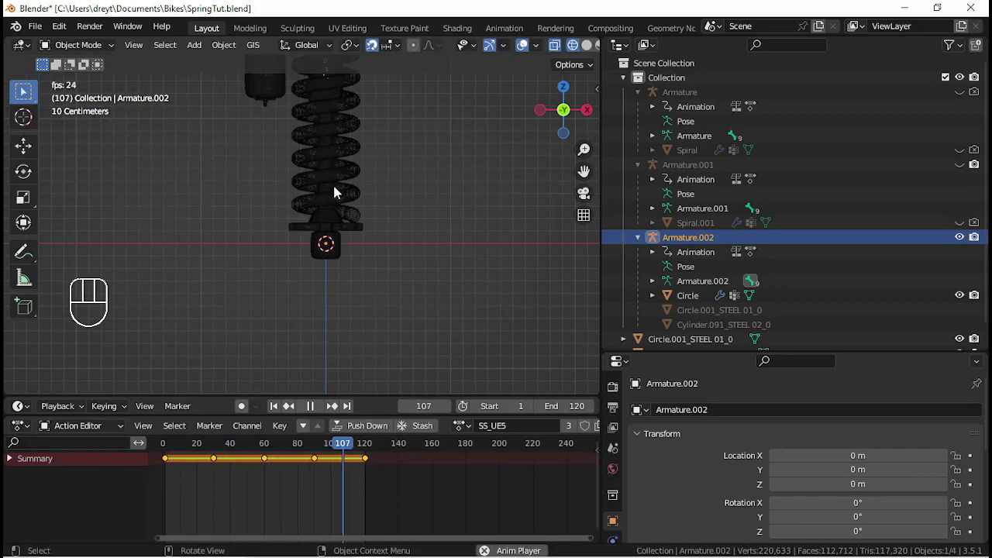
{"action": "middle_click_drag", "start_coordinate": [335, 179], "coordinate": [335, 217], "text": "shift"}
{"action": "scroll", "coordinate": [331, 200], "scroll_direction": "down", "scroll_amount": 4}
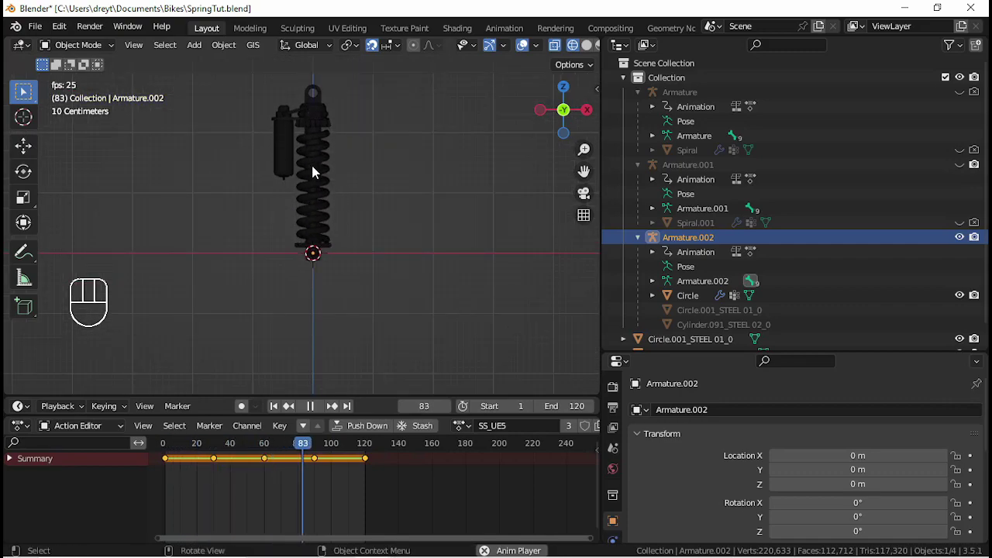
{"action": "key", "text": "r"}
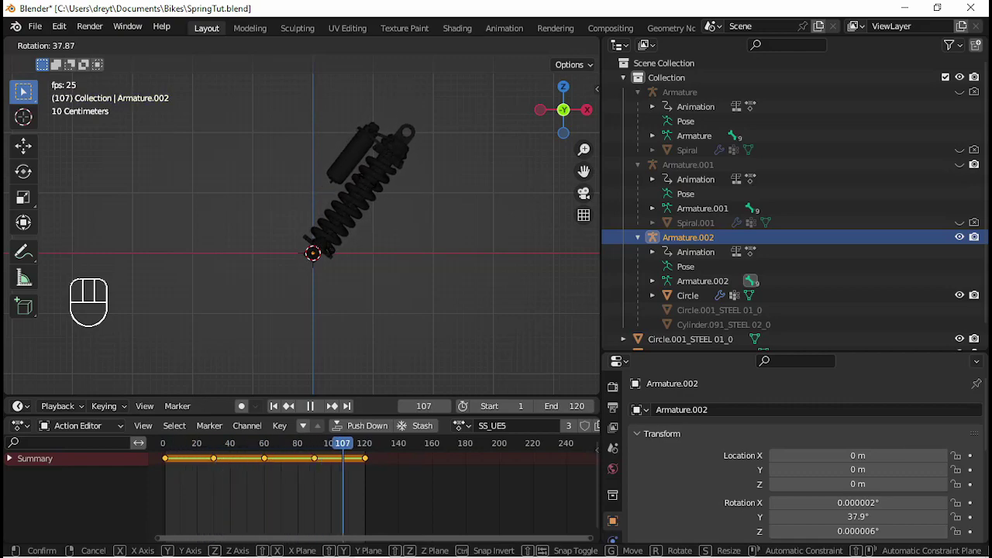
{"action": "right_click", "coordinate": [298, 143]}
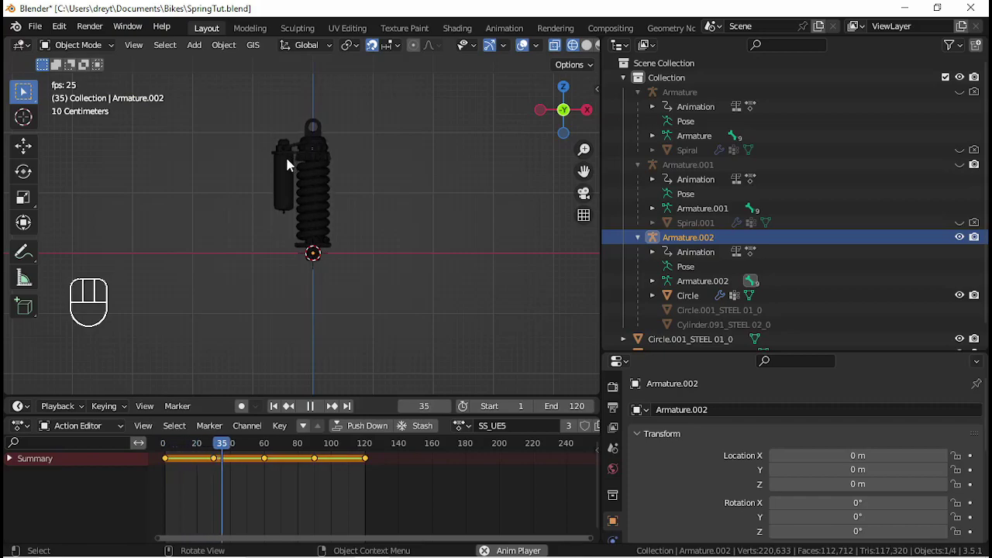
- Stop the playback, return to frame 1, and save SpringTut.blend
{"action": "scroll", "coordinate": [280, 156], "scroll_direction": "up", "scroll_amount": 1}
{"action": "key", "text": "space"}
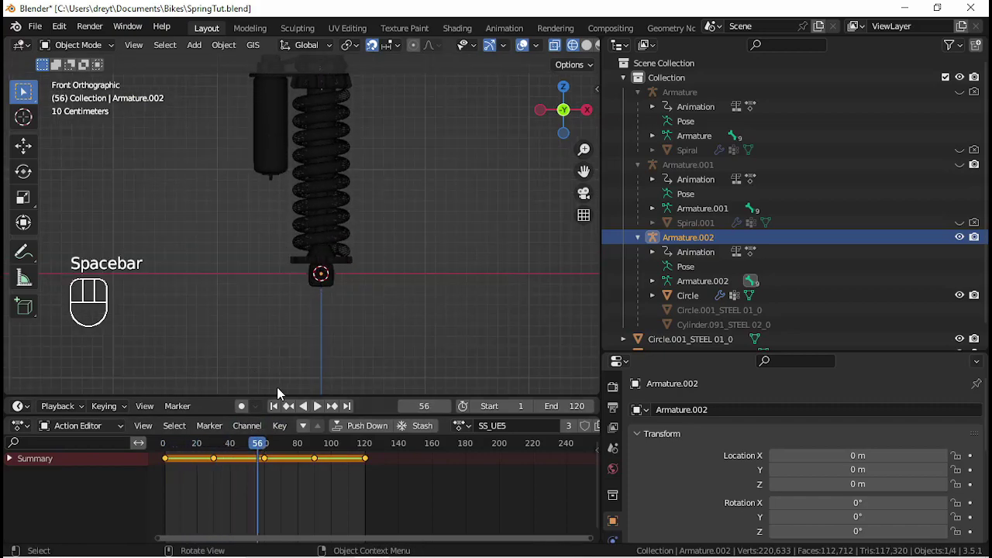
{"action": "left_click", "coordinate": [273, 407]}
{"action": "middle_click_drag", "start_coordinate": [217, 181], "coordinate": [258, 220], "text": "shift"}
{"action": "scroll", "coordinate": [263, 268], "scroll_direction": "down", "scroll_amount": 2}
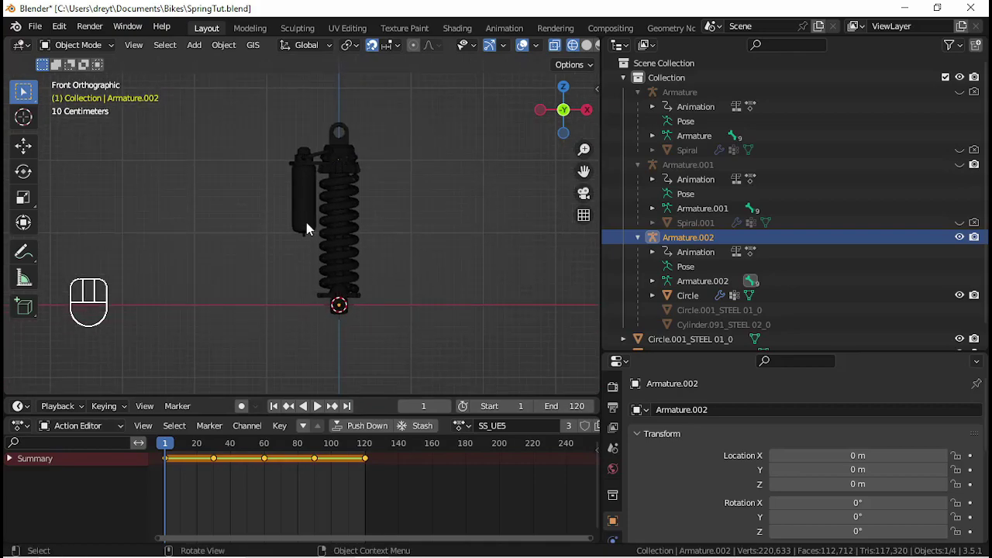
{"action": "key", "text": "ctrl+s"}
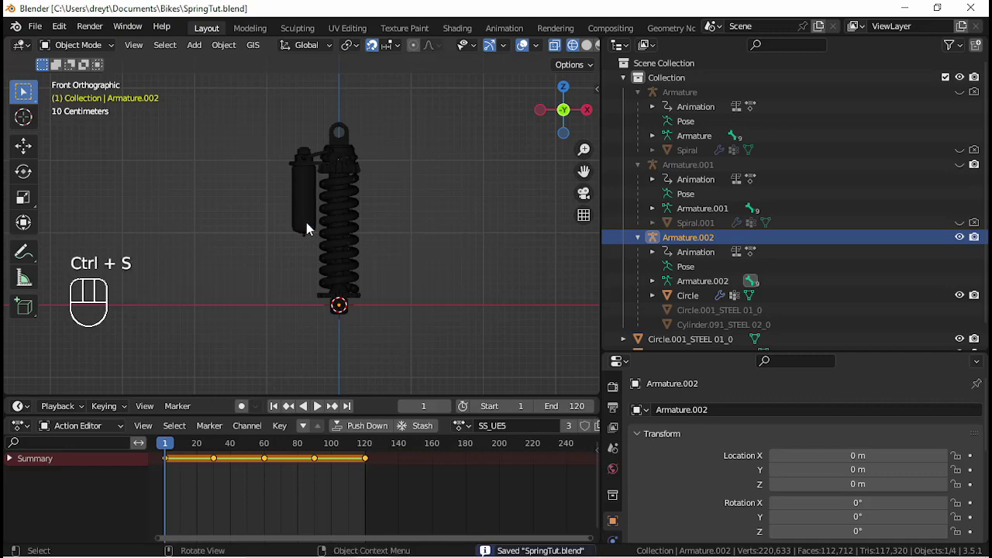
- Select all visible shock absorber objects together with Armature.002 and save the file again
{"action": "key", "text": "a"}
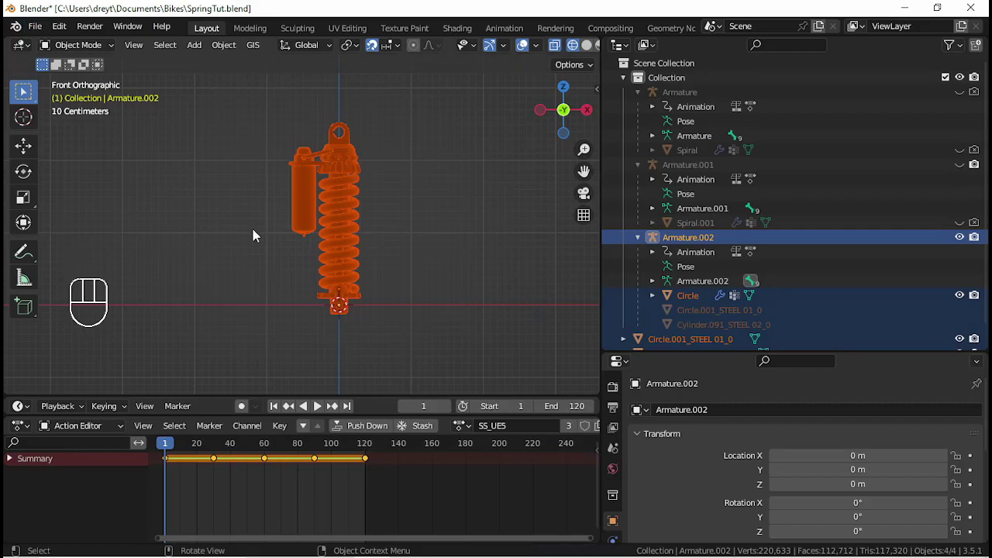
{"action": "key", "text": "ctrl+s"}
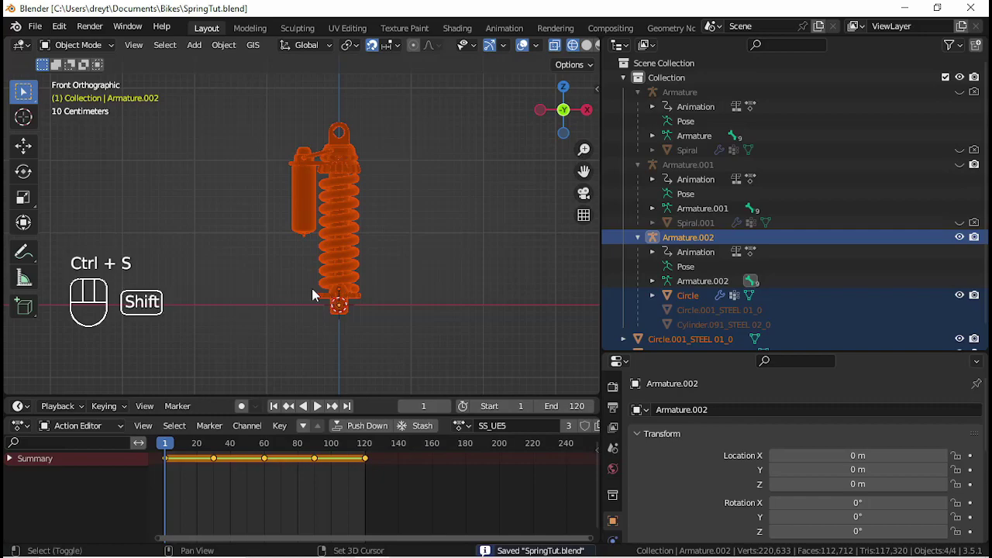
{"action": "scroll", "coordinate": [372, 294], "scroll_direction": "up", "scroll_amount": 4}
{"action": "middle_click_drag", "start_coordinate": [434, 266], "coordinate": [338, 272], "text": "shift"}
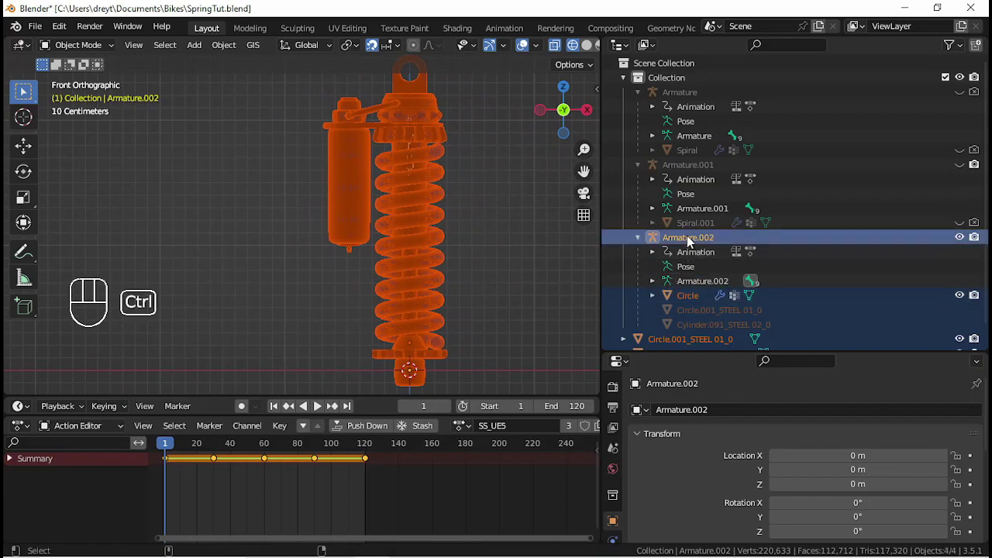
- Start an FBX export of the shock absorber and name the file SpringTut_ShockAbsorber.fbx
{"action": "left_click", "coordinate": [43, 28]}
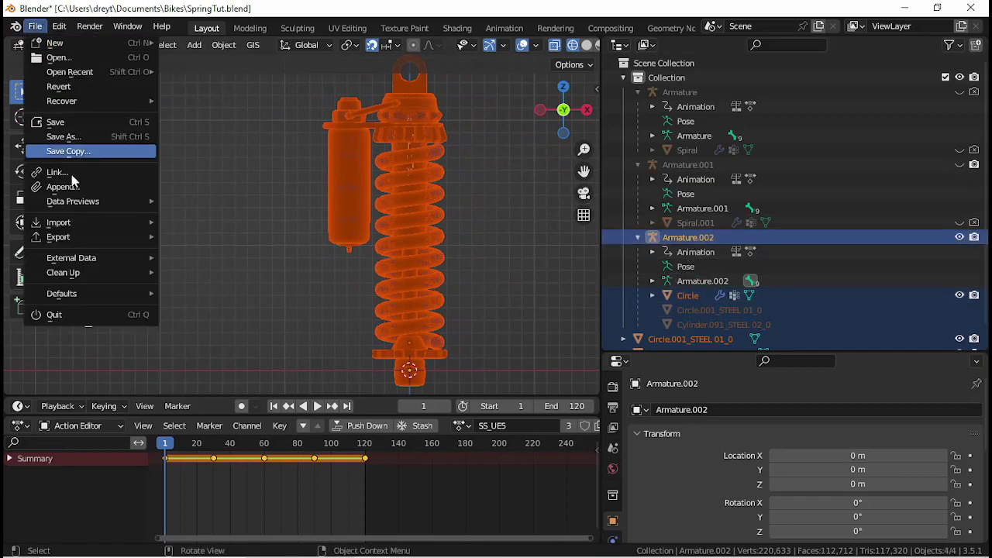
{"action": "mouse_move", "coordinate": [72, 239]}
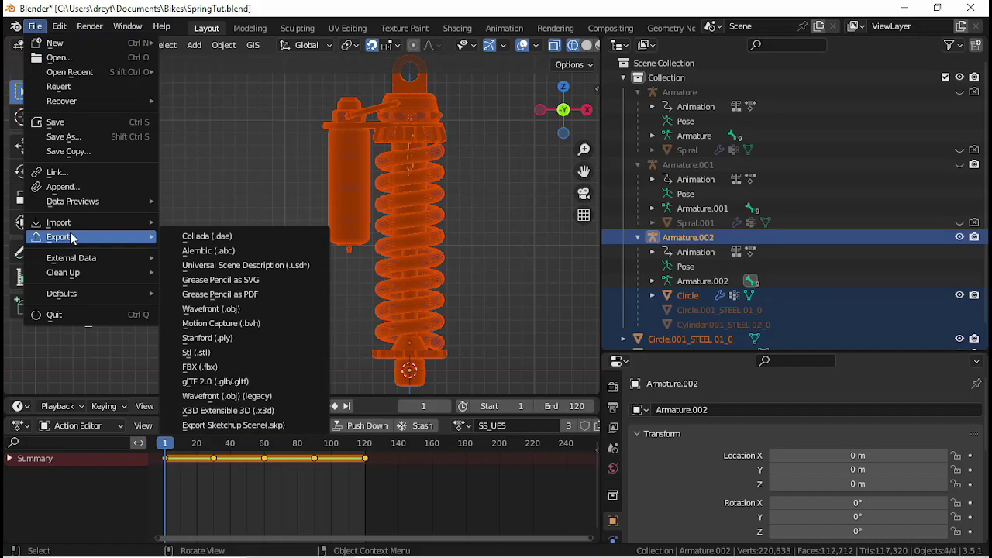
{"action": "left_click", "coordinate": [200, 367]}
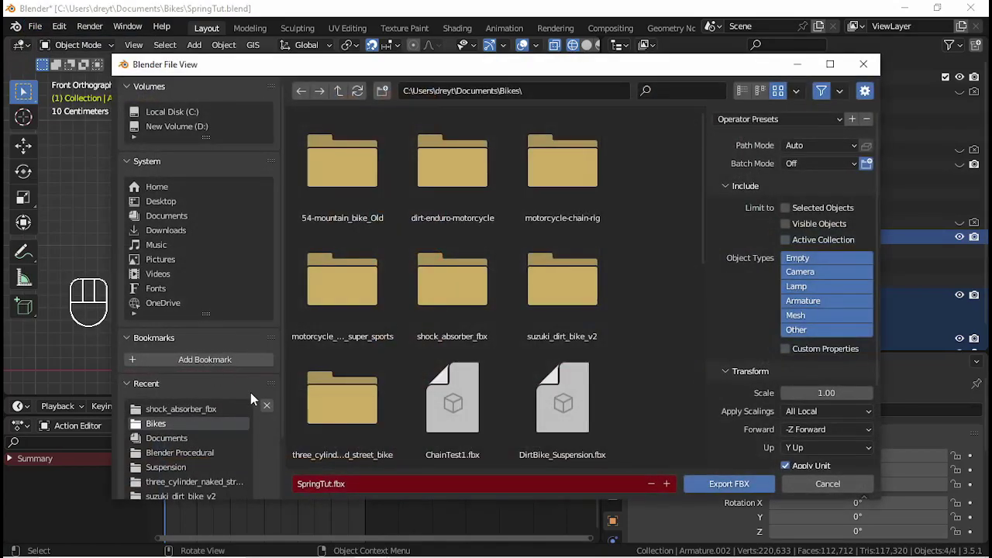
{"action": "left_click", "coordinate": [326, 489]}
{"action": "left_click", "coordinate": [332, 485]}
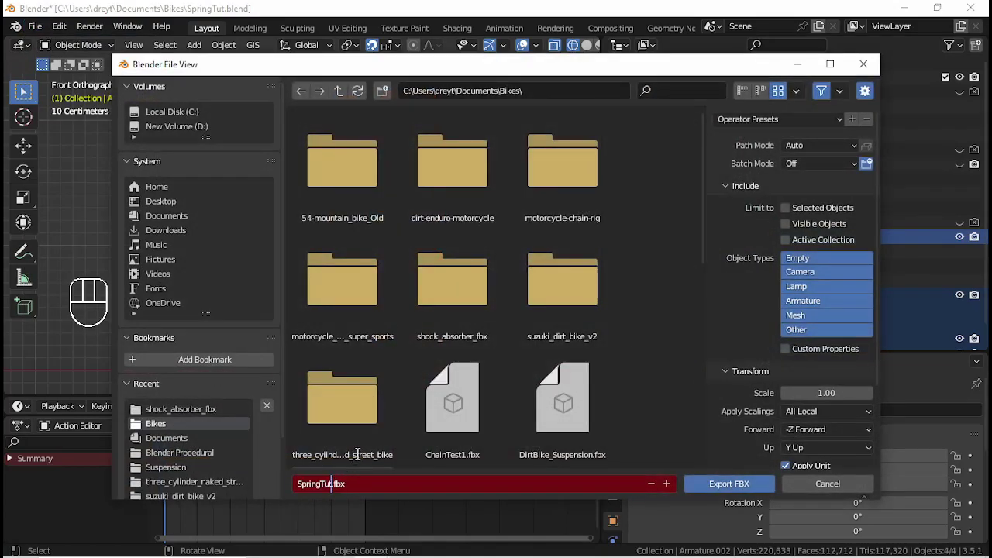
{"action": "type", "text": "_ShockAbsorber"}
- Limit the FBX export to selected objects and to the Armature and Mesh object types
{"action": "left_click", "coordinate": [807, 312]}
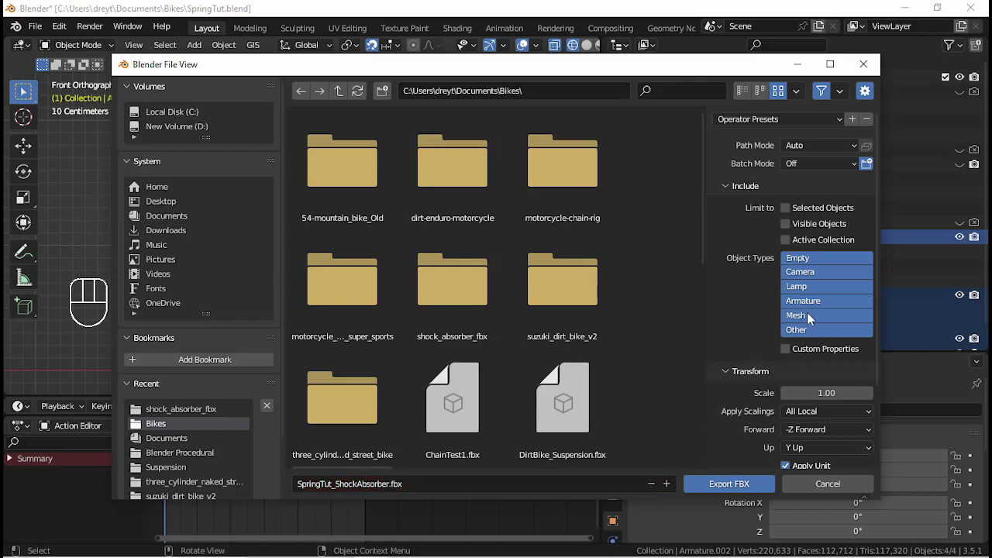
{"action": "left_click", "coordinate": [807, 312]}
{"action": "left_click", "coordinate": [810, 300], "text": "shift"}
{"action": "left_click", "coordinate": [785, 208]}
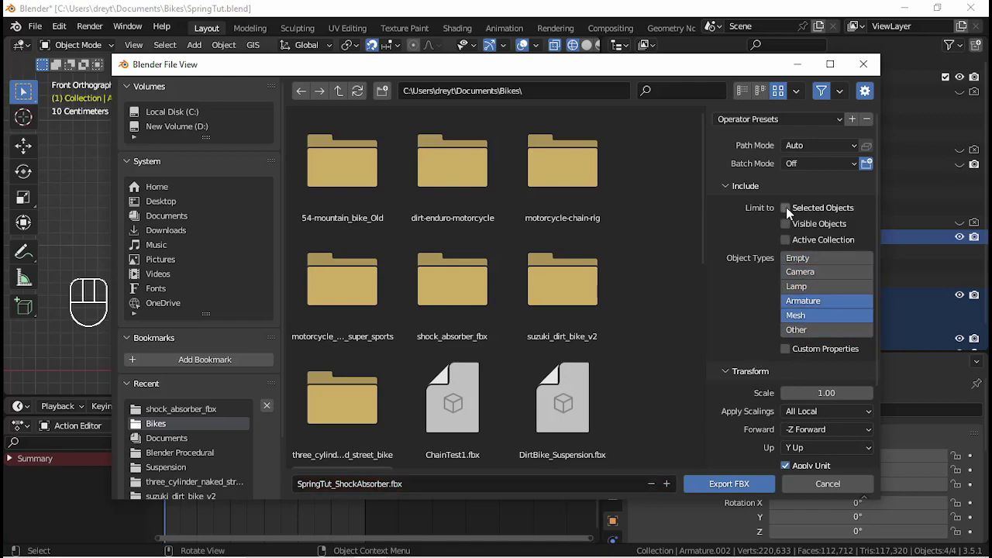
{"action": "scroll", "coordinate": [773, 310], "scroll_direction": "down", "scroll_amount": 3}
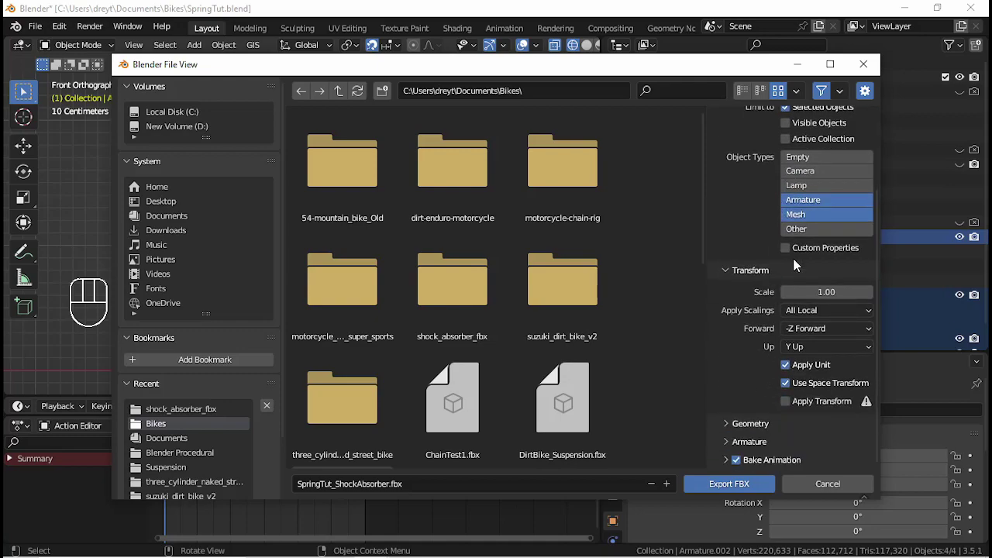
- Set the geometry smoothing to Face, expand the armature export settings, and export the FBX
{"action": "left_click", "coordinate": [730, 423]}
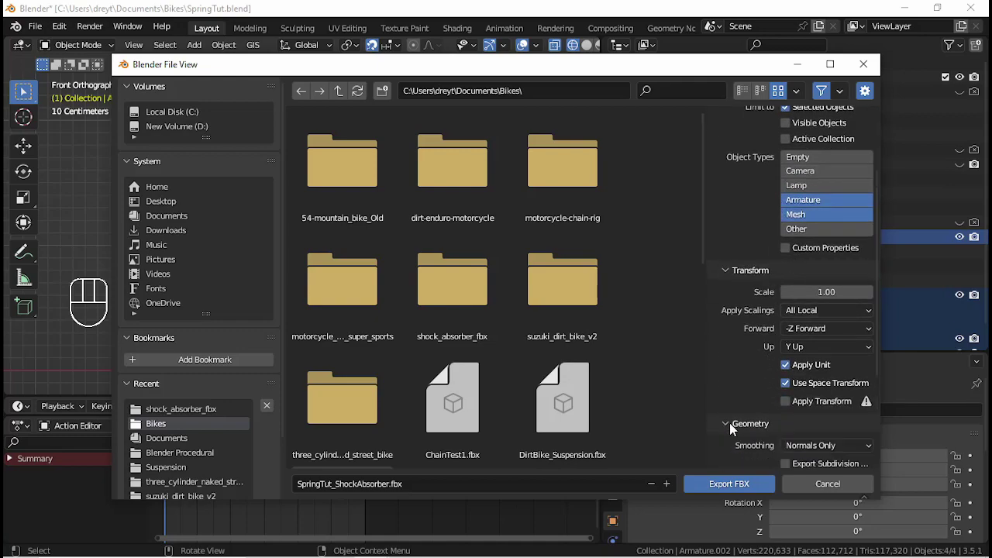
{"action": "left_click", "coordinate": [829, 442]}
{"action": "left_click", "coordinate": [795, 412]}
{"action": "scroll", "coordinate": [771, 418], "scroll_direction": "down", "scroll_amount": 5}
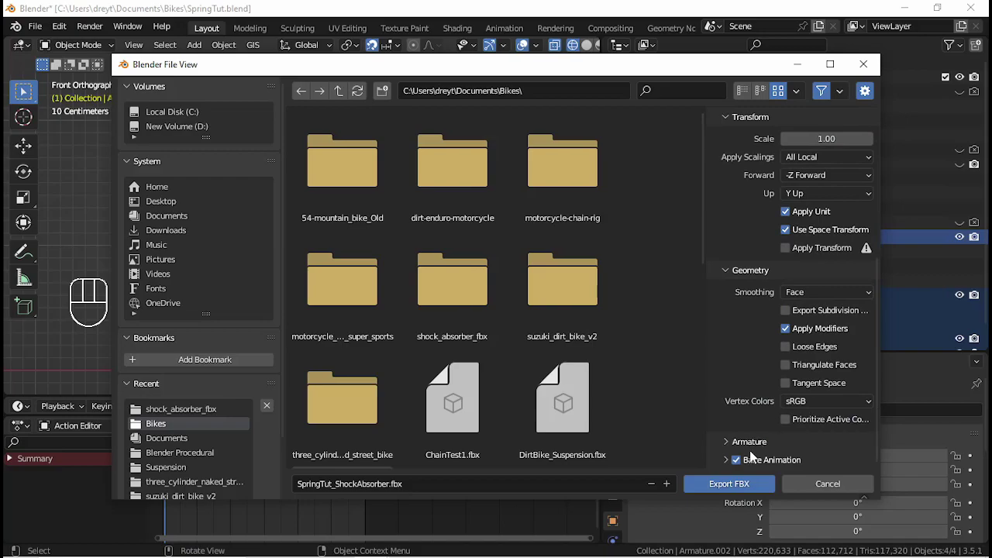
{"action": "left_click", "coordinate": [742, 441]}
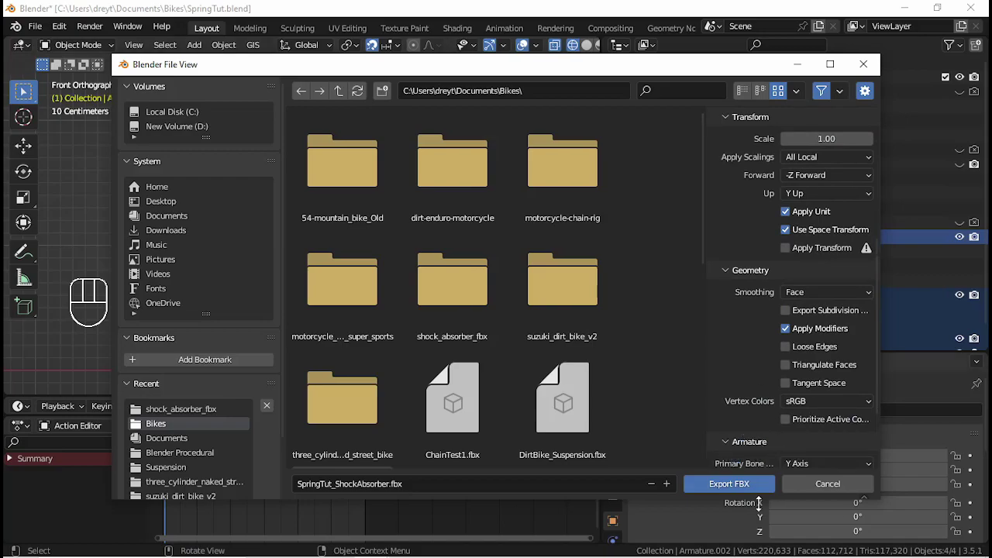
{"action": "left_click", "coordinate": [731, 483]}
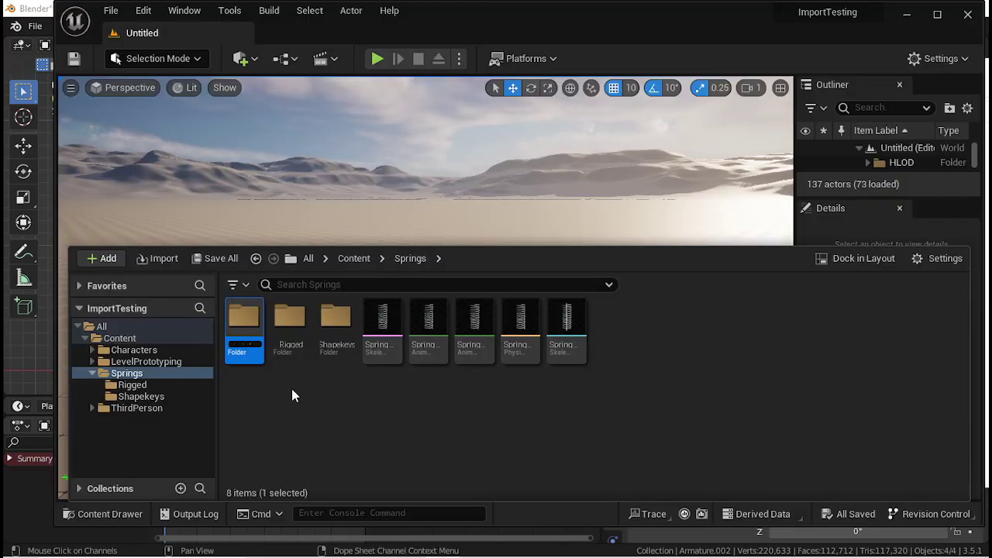
- In Unreal Engine, name the new Springs subfolder Tutorial1 and move the five existing spring assets into it
{"action": "type", "text": "Tutorial1"}
{"action": "key", "text": "Return"}
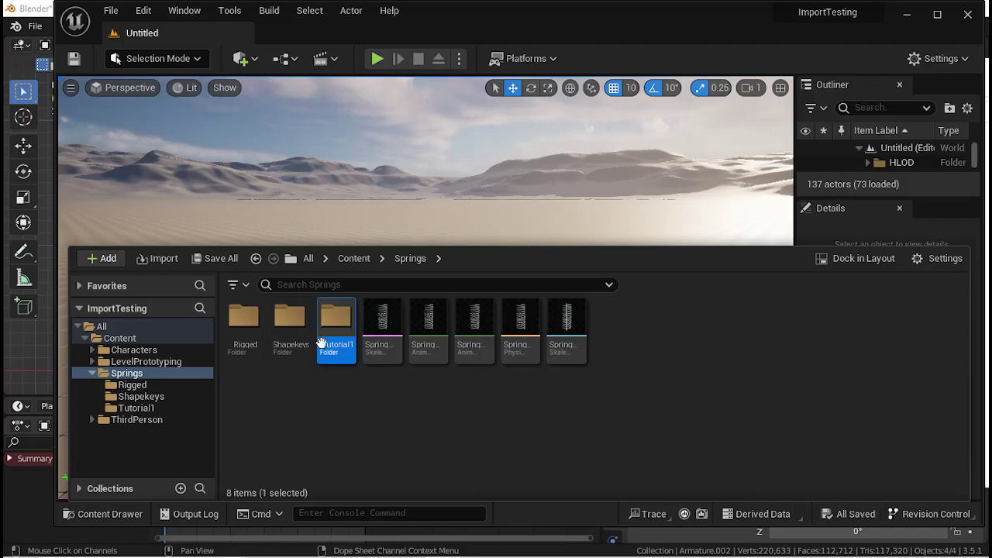
{"action": "left_click", "coordinate": [374, 325]}
{"action": "left_click", "coordinate": [565, 341], "text": "shift"}
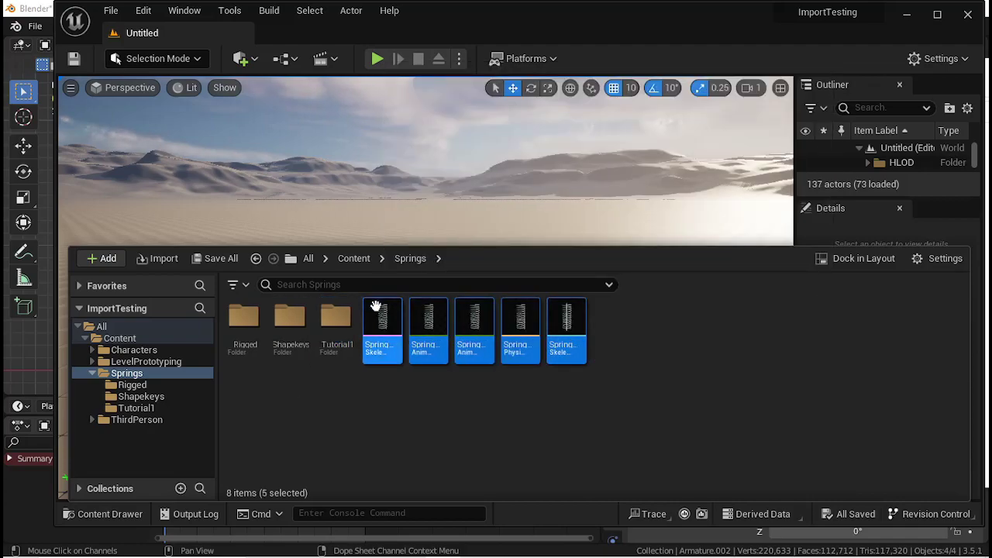
{"action": "left_click_drag", "start_coordinate": [372, 319], "coordinate": [336, 329]}
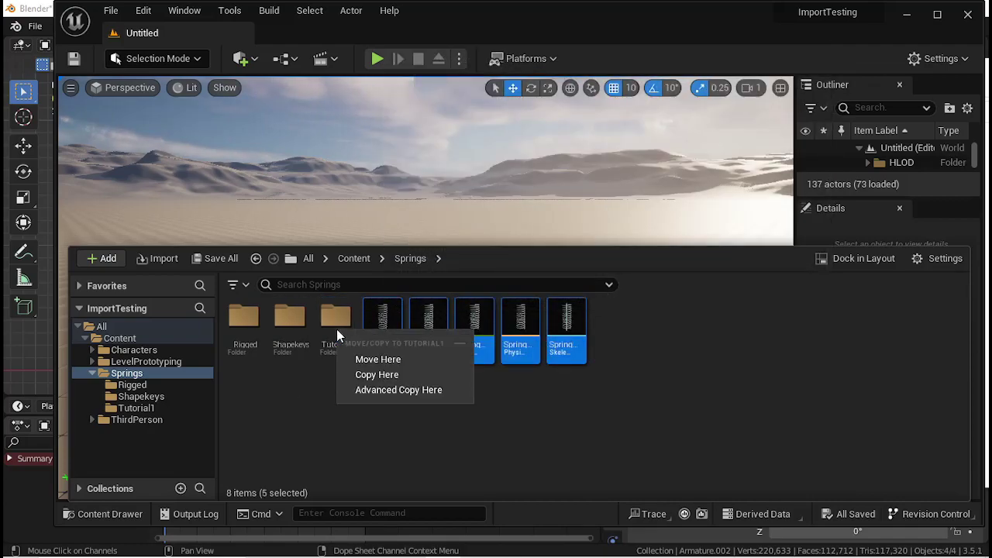
{"action": "left_click", "coordinate": [392, 360]}
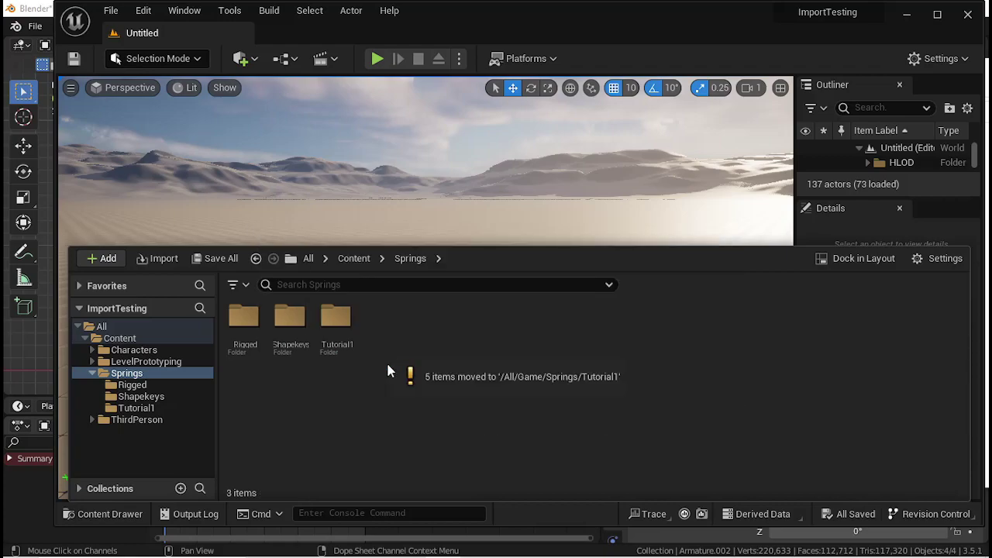
- Import SpringTut_ShockAbsorber from the Bikes folder into Springs as a skeletal mesh with animations, using Import All
{"action": "mouse_move", "coordinate": [302, 552]}
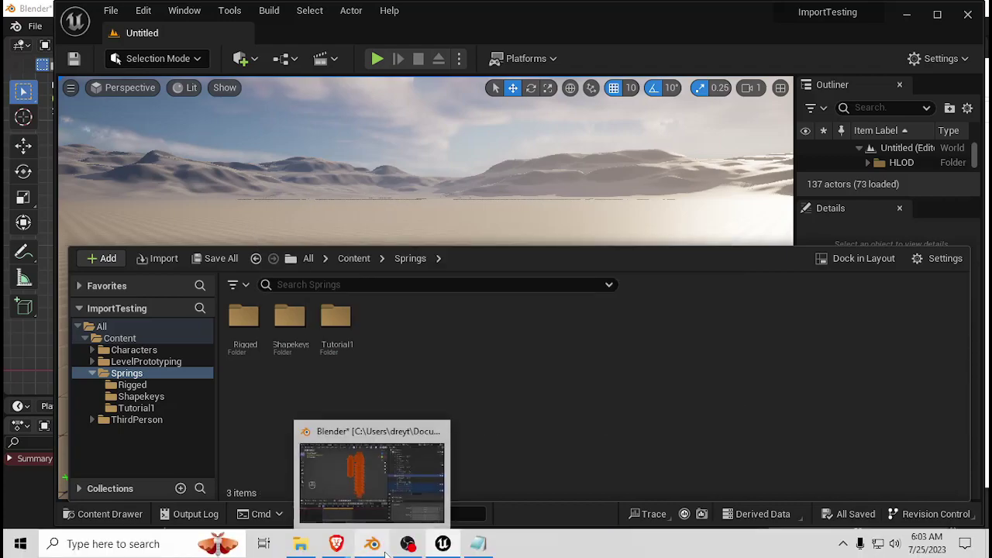
{"action": "left_click", "coordinate": [344, 481]}
{"action": "left_click_drag", "start_coordinate": [527, 371], "coordinate": [302, 416]}
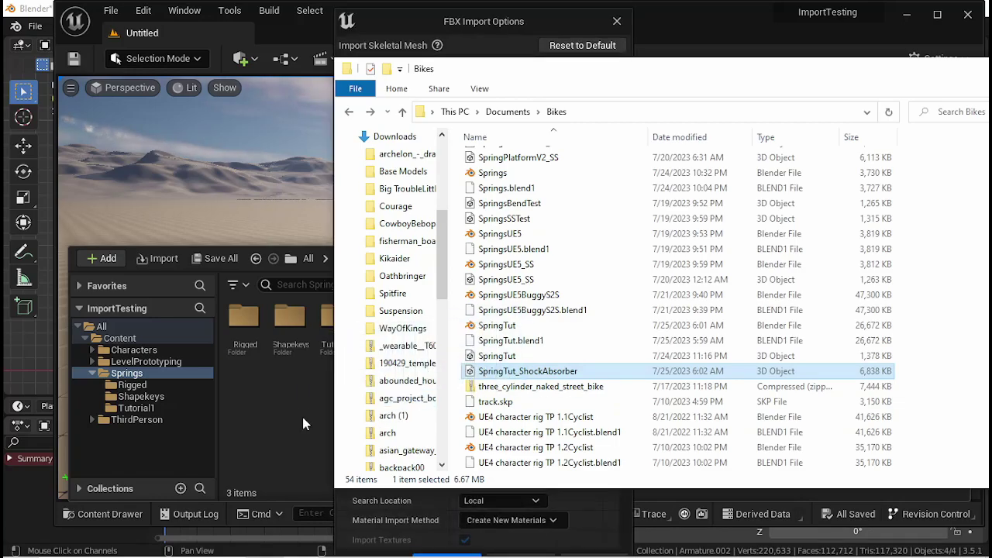
{"action": "left_click", "coordinate": [477, 17]}
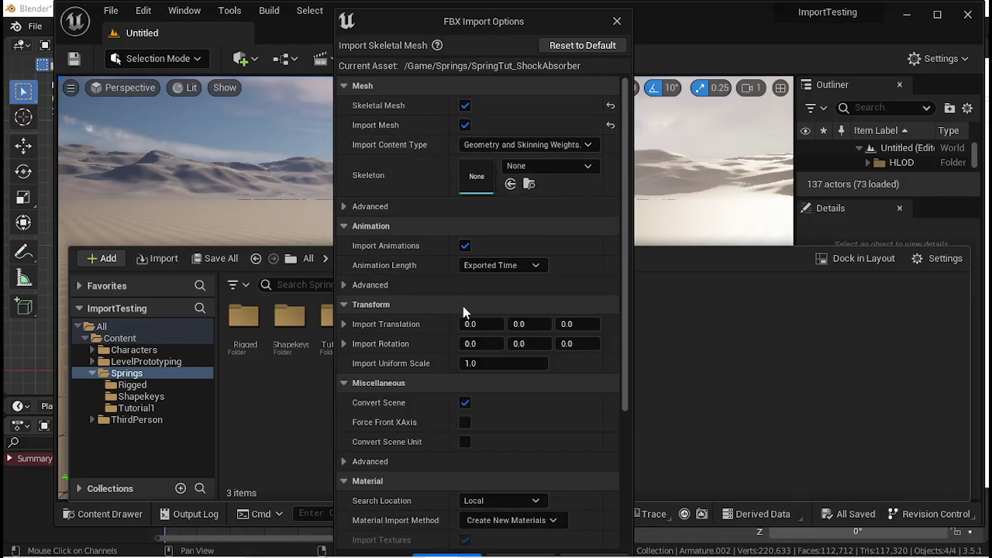
{"action": "mouse_move", "coordinate": [480, 29]}
{"action": "left_mouse_down"}
{"action": "mouse_move", "coordinate": [481, 12]}
{"action": "mouse_move", "coordinate": [480, 23]}
{"action": "left_mouse_up"}
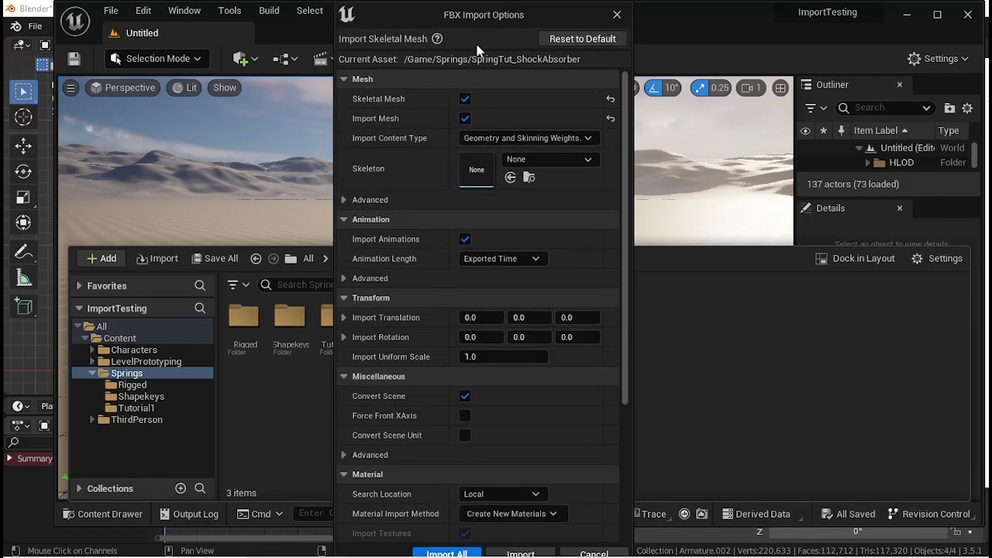
{"action": "left_click", "coordinate": [446, 553]}
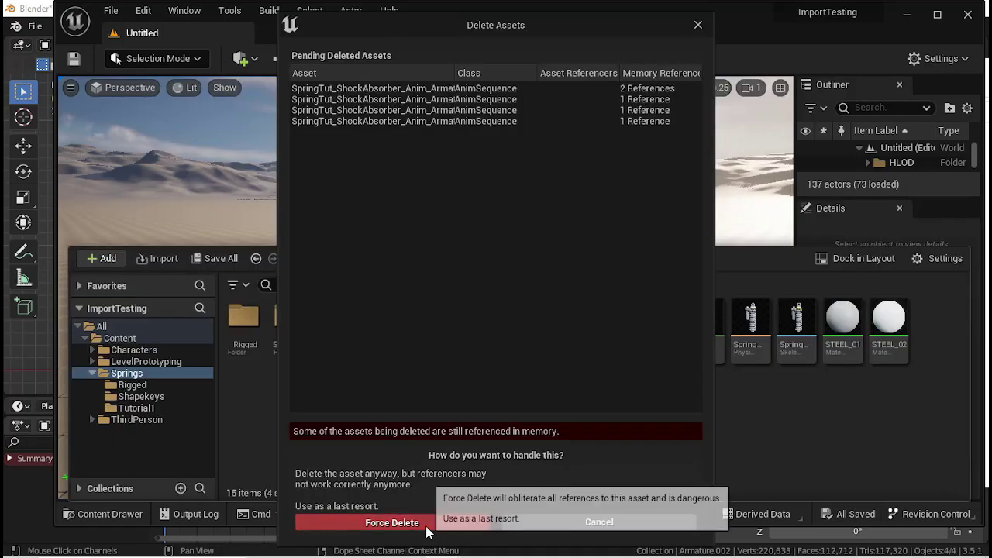
- Force-delete the four surplus shock absorber animation sequences, preview the remaining SS_UE5 animation, and close its editor
{"action": "left_click", "coordinate": [427, 521]}
{"action": "double_click", "coordinate": [519, 327]}
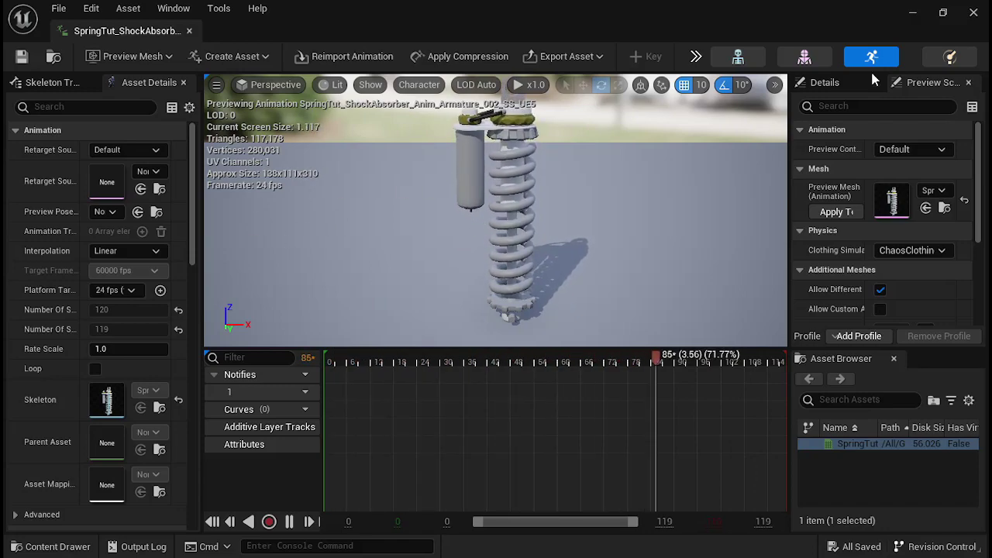
{"action": "left_click", "coordinate": [189, 30]}
{"action": "left_click", "coordinate": [111, 514]}
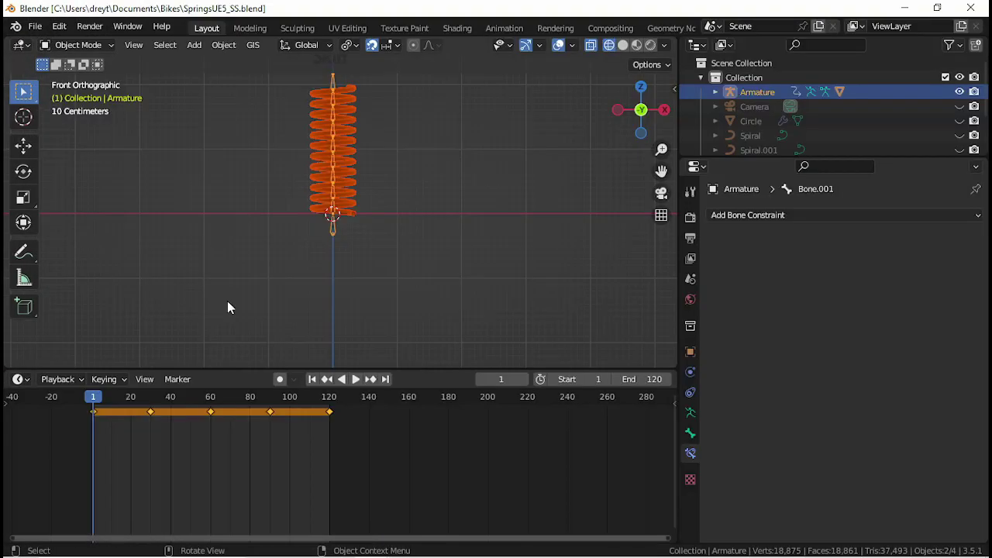
- In Blender with SpringsUE5_SS.blend open, delete the Skin text above the coil spring
{"action": "middle_click_drag", "start_coordinate": [220, 206], "coordinate": [326, 277], "text": "shift"}
{"action": "left_click", "coordinate": [405, 150]}
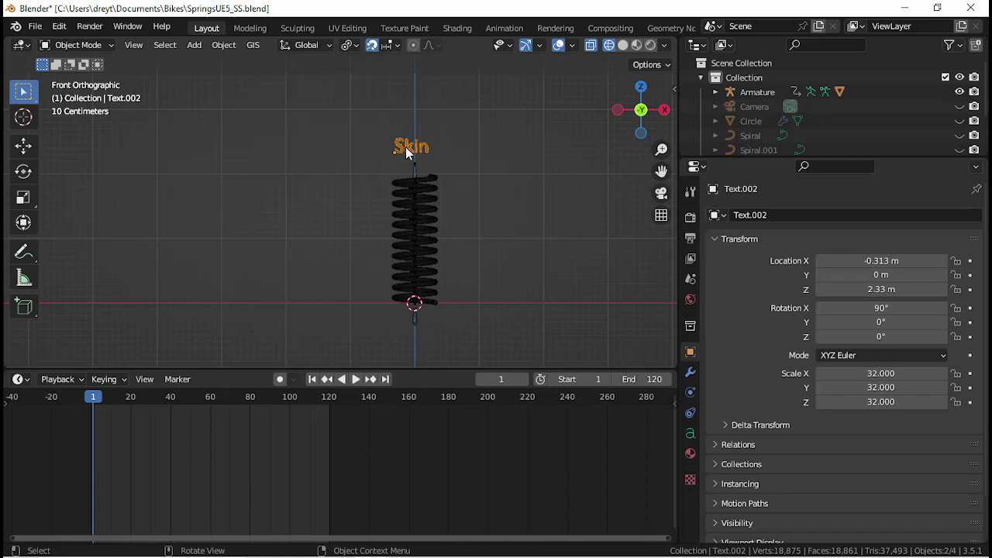
{"action": "key", "text": "Delete"}
- Put the spring's armature in Pose Mode and select all of its bones
{"action": "left_click", "coordinate": [428, 330]}
{"action": "key", "text": "ctrl+Tab"}
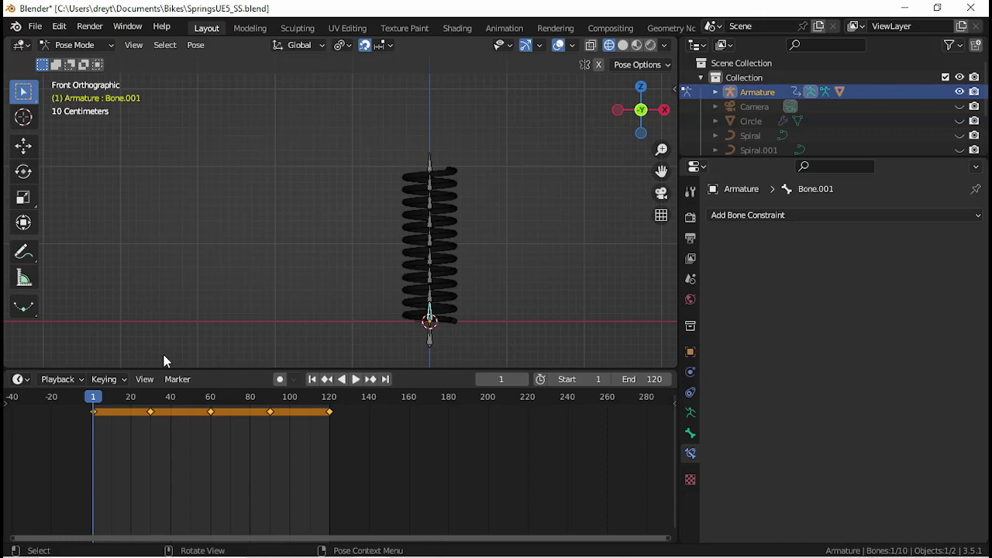
{"action": "key", "text": "a"}
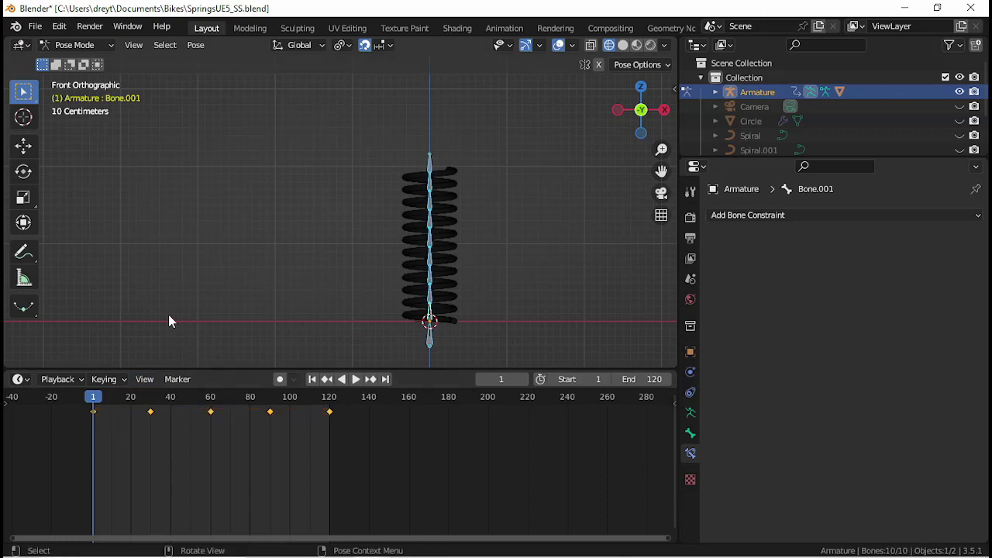
{"action": "middle_click_drag", "start_coordinate": [173, 281], "coordinate": [246, 264], "text": "shift"}
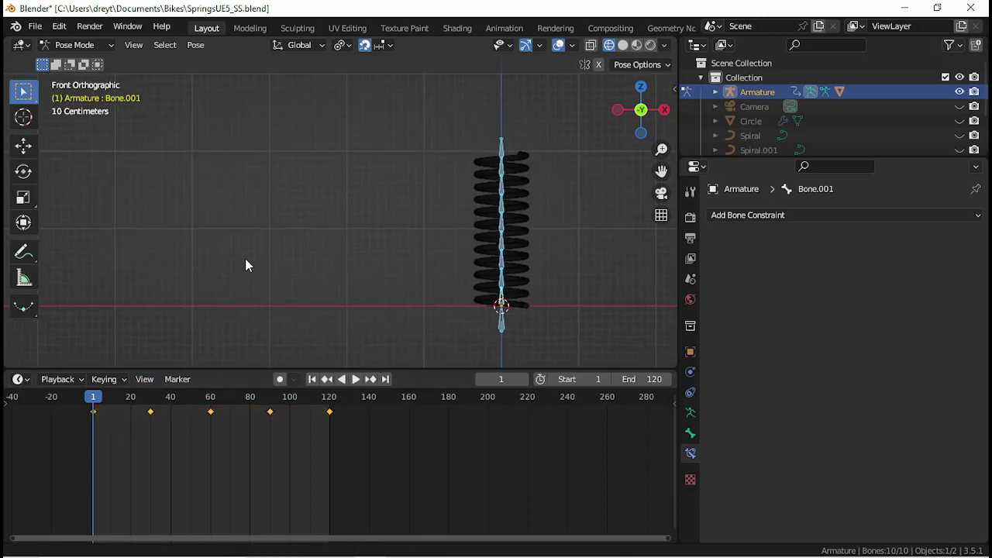
{"action": "middle_click_drag", "start_coordinate": [362, 272], "coordinate": [285, 253], "text": "shift"}
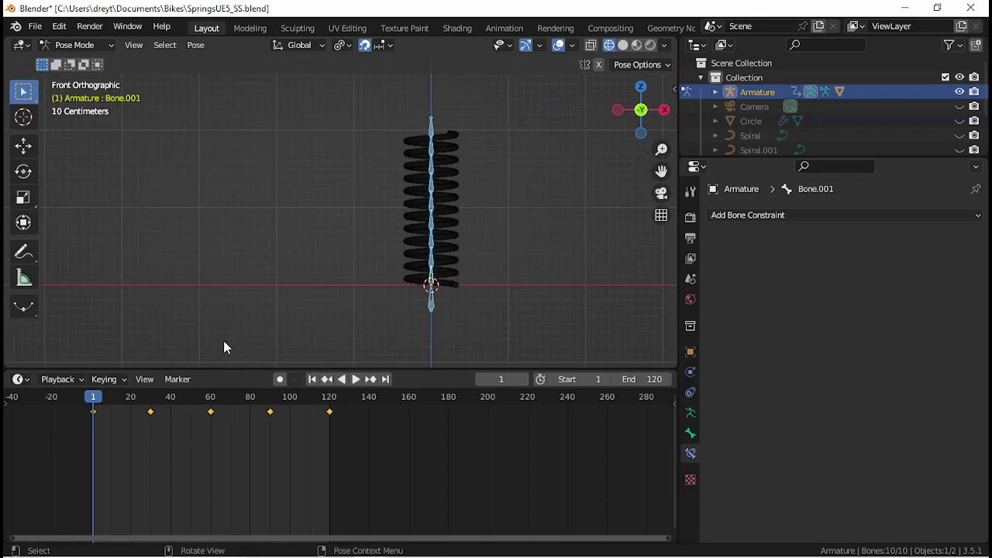
- Compress the animation timing by moving the four keyframes after frame 1 to frames 10, 20, 30 and 40
{"action": "key", "text": "g"}
{"action": "left_click", "coordinate": [113, 415]}
{"action": "left_click", "coordinate": [210, 412]}
{"action": "key", "text": "g"}
{"action": "left_click", "coordinate": [130, 425]}
{"action": "left_click", "coordinate": [269, 411]}
{"action": "key", "text": "g"}
{"action": "left_click", "coordinate": [149, 425]}
{"action": "left_click", "coordinate": [332, 414]}
{"action": "key", "text": "g"}
{"action": "left_click", "coordinate": [169, 419]}
- Set the scene's end frame to 40 and play the shortened spring animation before stopping it
{"action": "double_click", "coordinate": [638, 379]}
{"action": "type", "text": "40"}
{"action": "key", "text": "Return"}
{"action": "key", "text": "space"}
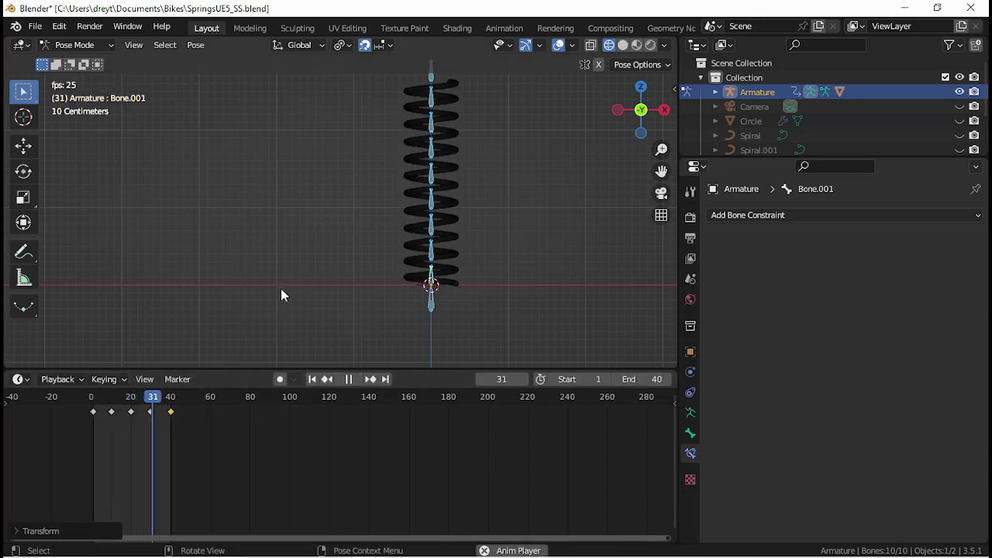
{"action": "key", "text": "space"}
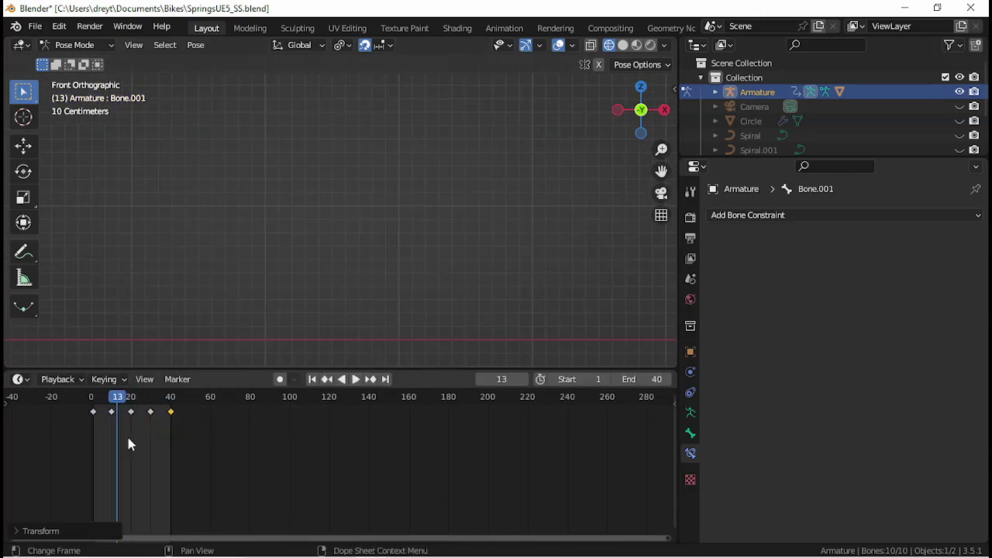
- Tighten the keyframes further by moving the four after frame 1 to frames 5, 6, 8 and 10
{"action": "scroll", "coordinate": [610, 447], "scroll_direction": "up", "scroll_amount": 8}
{"action": "left_click_drag", "start_coordinate": [422, 416], "coordinate": [362, 434]}
{"action": "left_click_drag", "start_coordinate": [532, 416], "coordinate": [383, 425]}
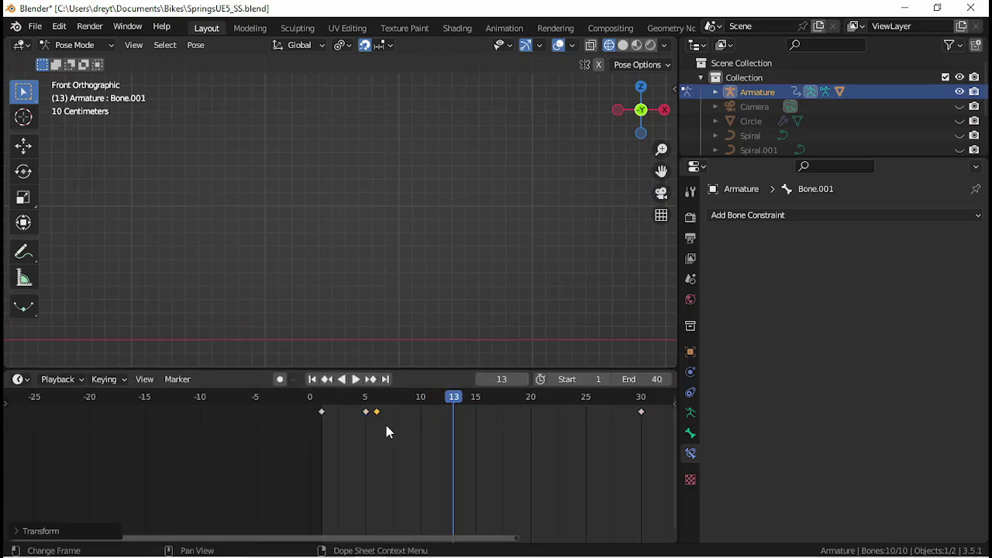
{"action": "scroll", "coordinate": [465, 425], "scroll_direction": "down", "scroll_amount": 3}
{"action": "left_click_drag", "start_coordinate": [580, 415], "coordinate": [389, 425]}
{"action": "scroll", "coordinate": [393, 426], "scroll_direction": "up", "scroll_amount": 10}
{"action": "scroll", "coordinate": [462, 420], "scroll_direction": "down", "scroll_amount": 5}
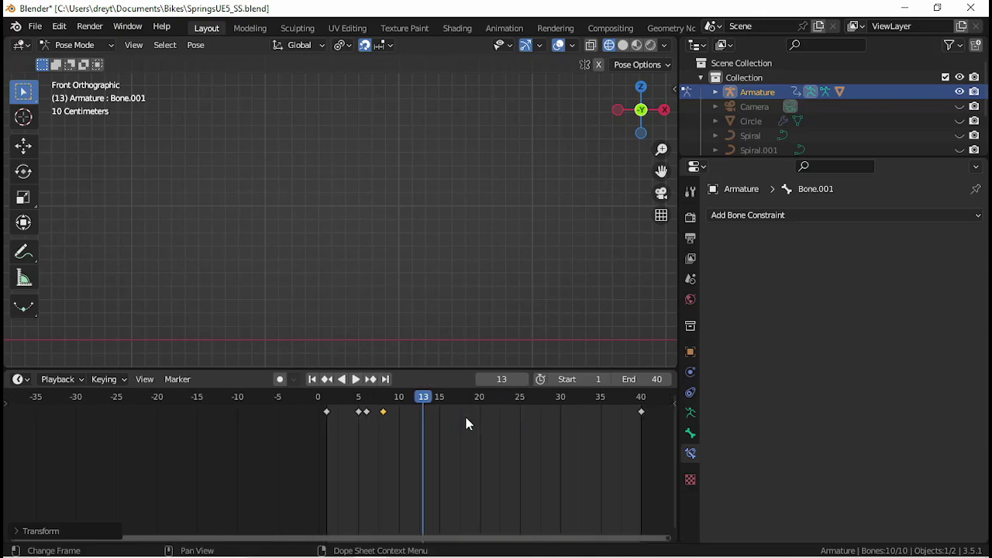
{"action": "left_click_drag", "start_coordinate": [620, 413], "coordinate": [394, 424]}
- Set the scene's end frame to 10, frame the spring, and play the sped-up compression animation
{"action": "left_click", "coordinate": [642, 380]}
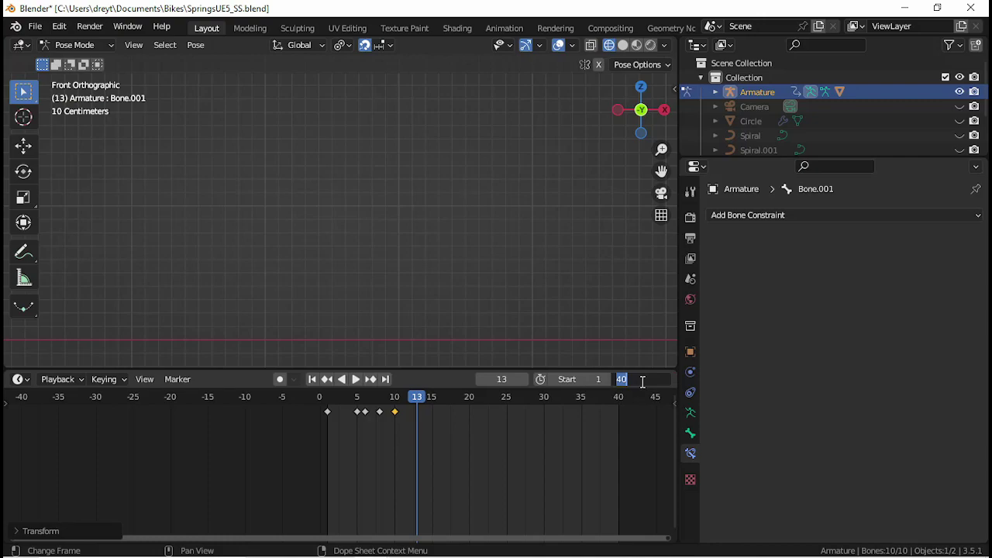
{"action": "key", "text": "Return"}
{"action": "key", "text": "KP_Decimal"}
{"action": "key", "text": "space"}
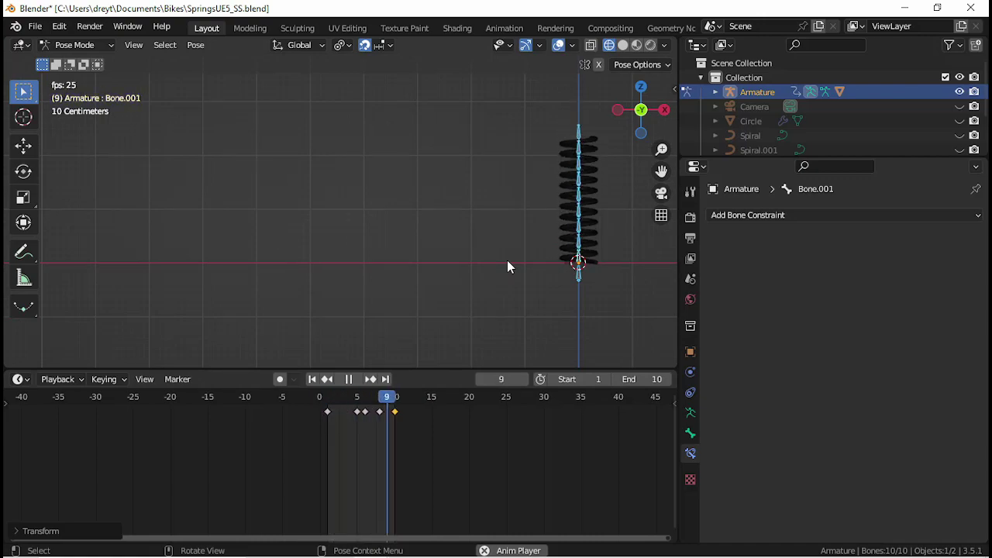
{"action": "key", "text": "space"}
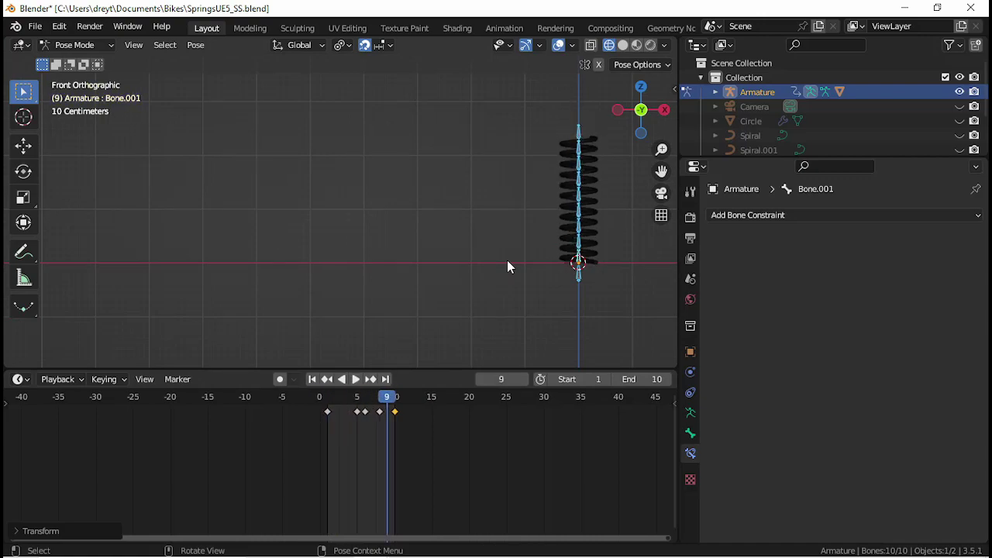
{"action": "mouse_move", "coordinate": [384, 401]}
{"action": "left_mouse_down"}
{"action": "mouse_move", "coordinate": [326, 400]}
{"action": "mouse_move", "coordinate": [395, 417]}
{"action": "left_mouse_up"}
{"action": "key", "text": "space"}
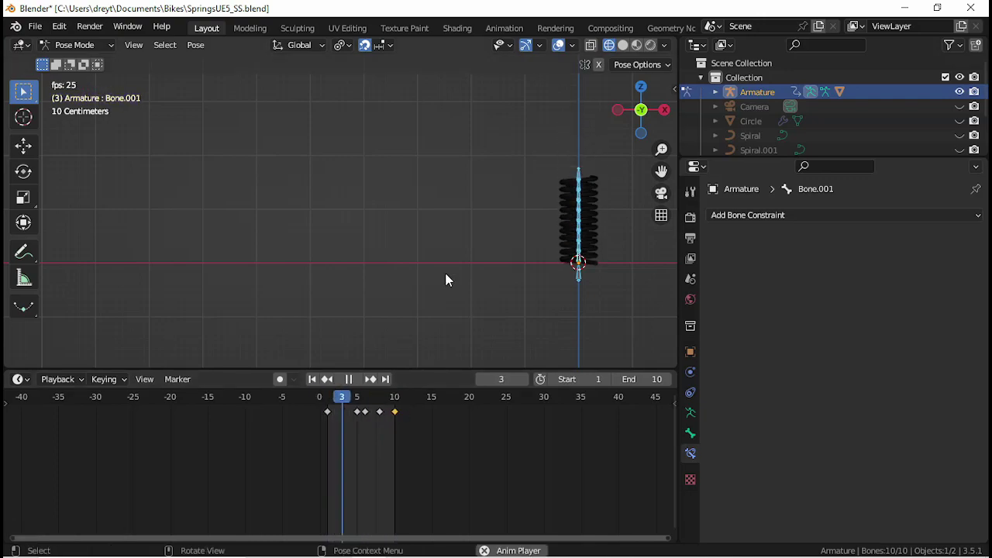
- Stop the animation playback and return to frame 1
{"action": "key", "text": "Escape"}
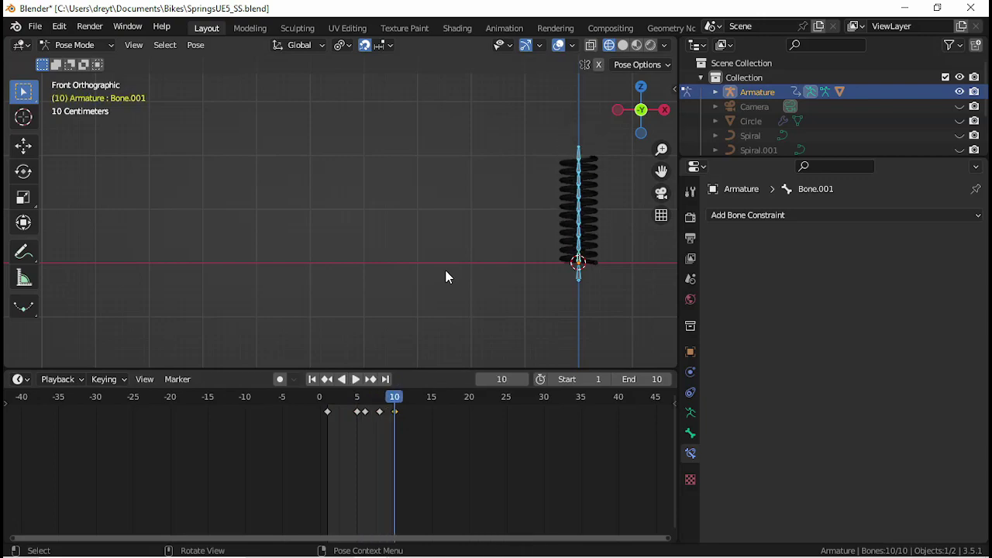
{"action": "left_click", "coordinate": [313, 379]}
{"action": "middle_click_drag", "start_coordinate": [489, 251], "coordinate": [368, 269], "text": "shift"}
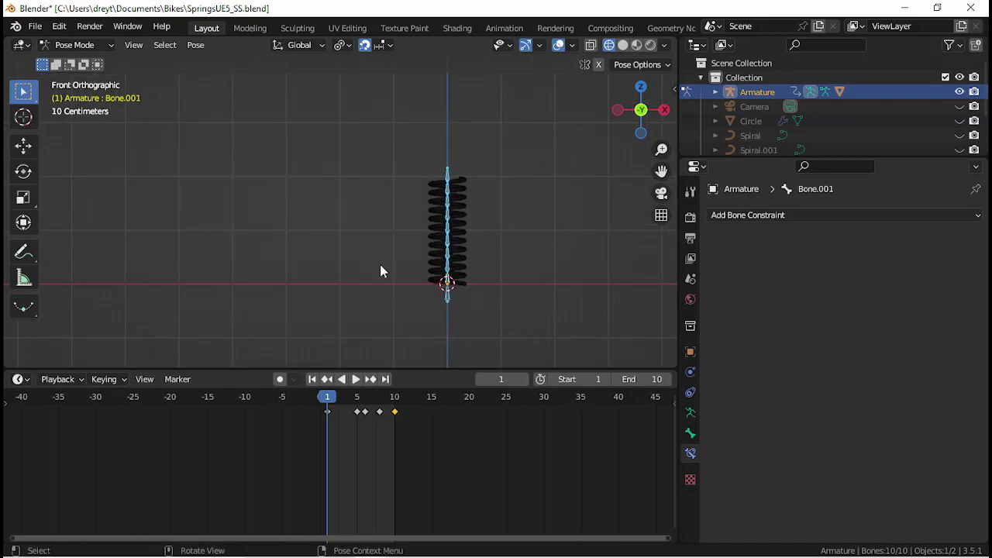
- In Object Mode, add a cube at the spring's base and scale it to 0.1 along Z
{"action": "key", "text": "ctrl+Tab"}
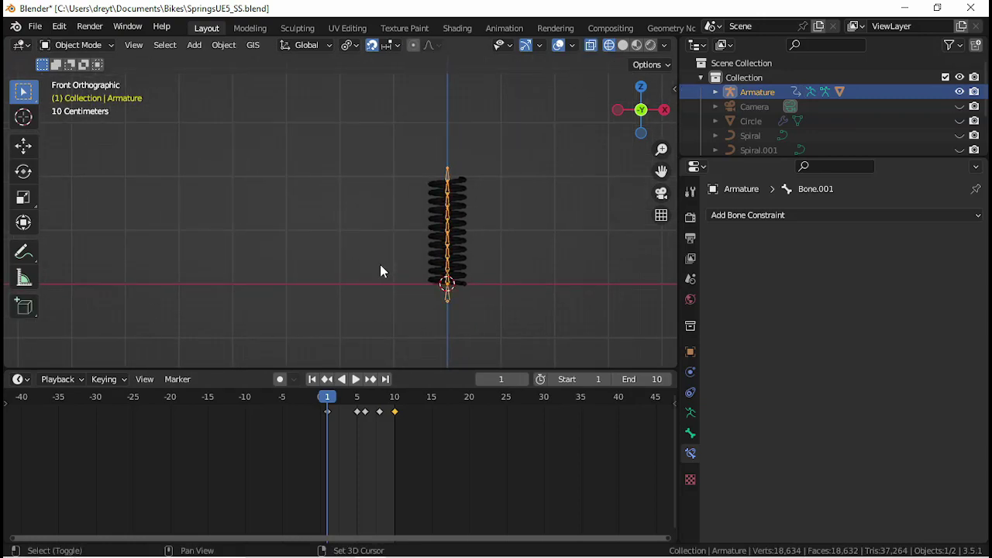
{"action": "key", "text": "shift+a"}
{"action": "mouse_move", "coordinate": [381, 266]}
{"action": "left_click", "coordinate": [437, 277]}
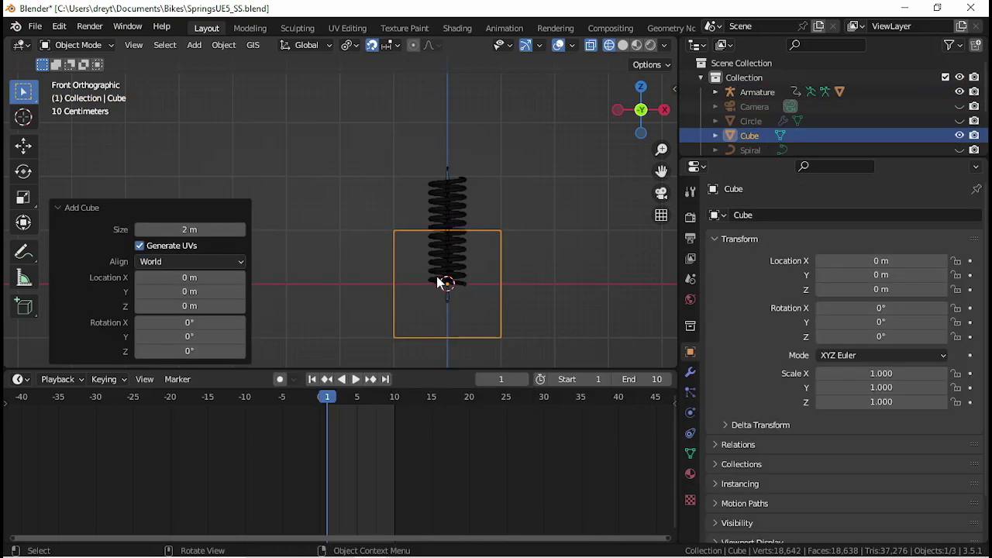
{"action": "type", "text": "sz.1"}
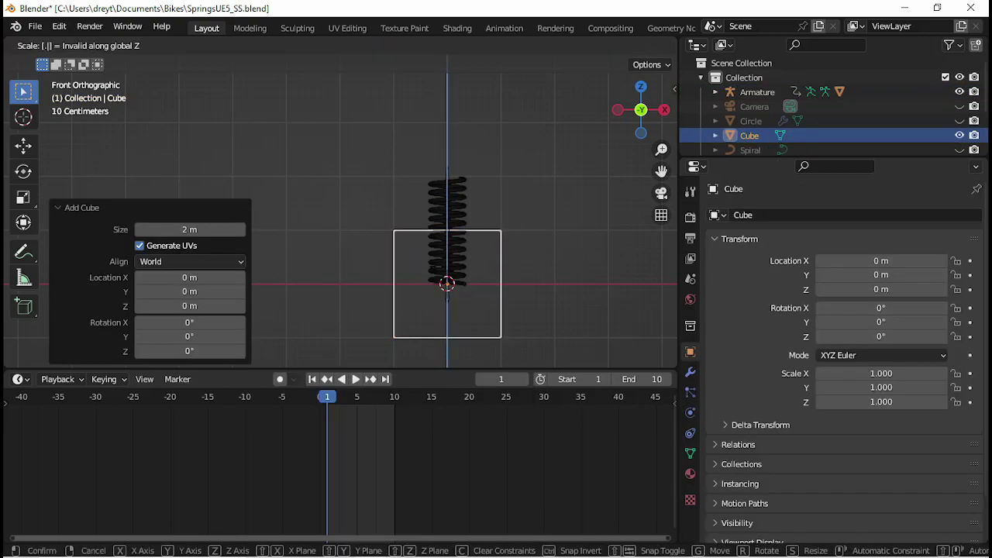
{"action": "key", "text": "Return"}
- Move the flattened cube up 2.1 m along Z onto the spring's upper end and scale its thickness by 1.5
{"action": "key", "text": "g"}
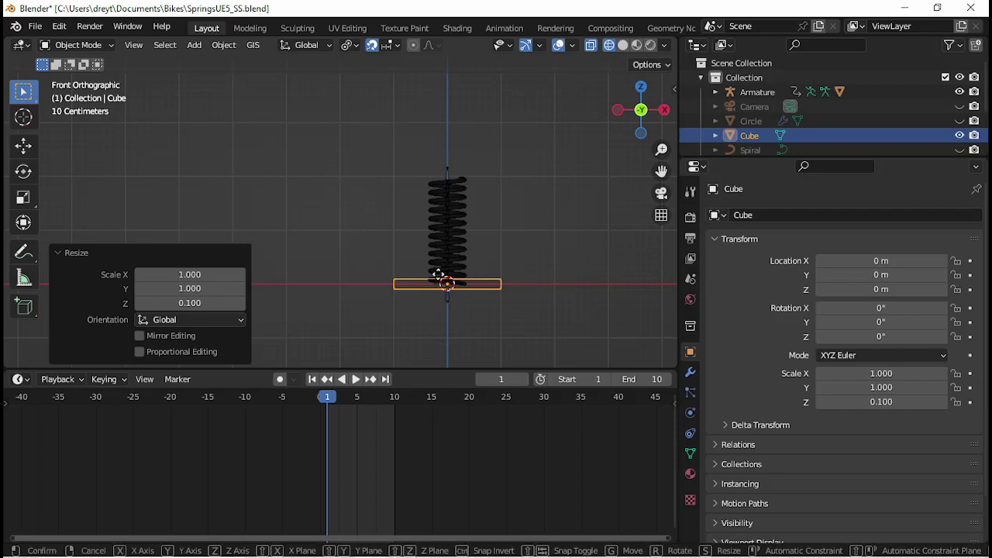
{"action": "key", "text": "z"}
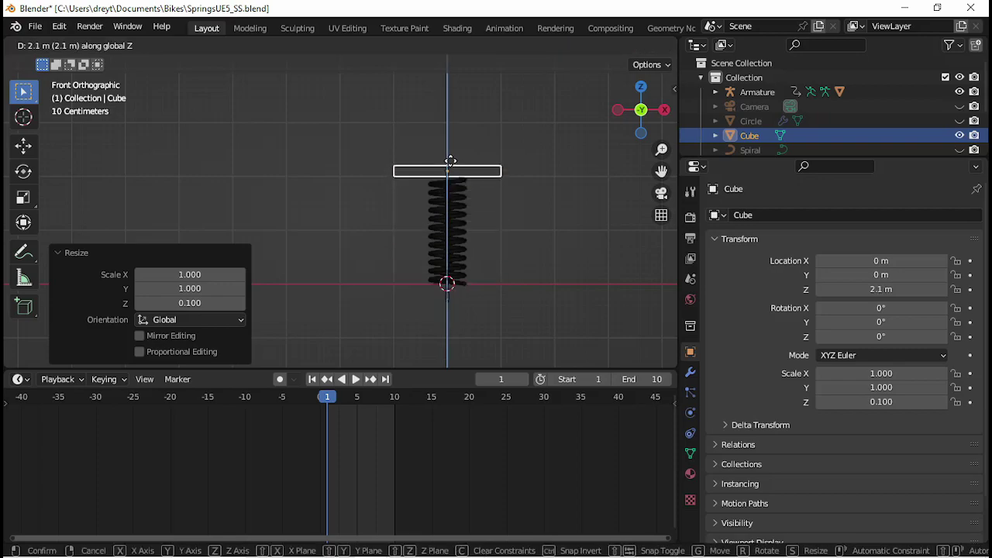
{"action": "left_click", "coordinate": [450, 162]}
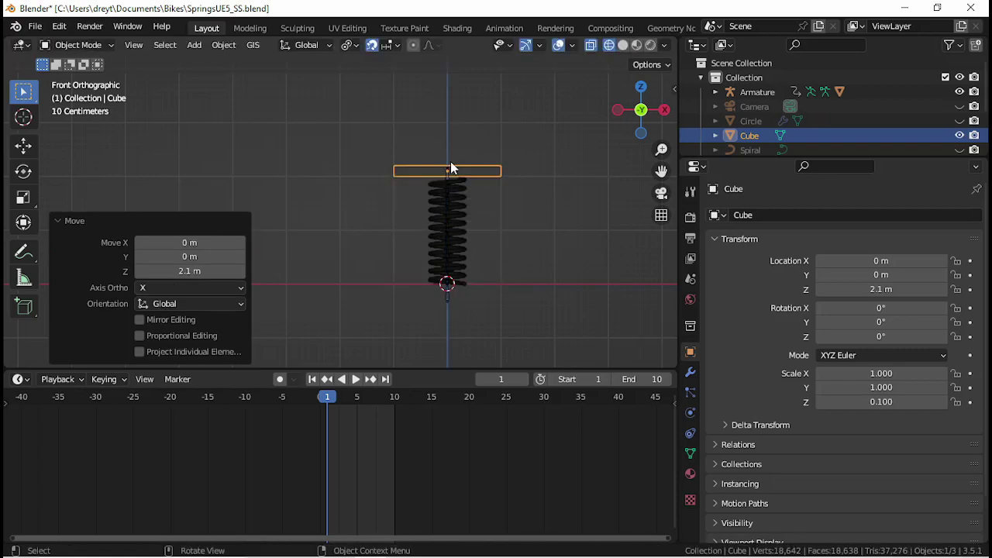
{"action": "type", "text": "sz"}
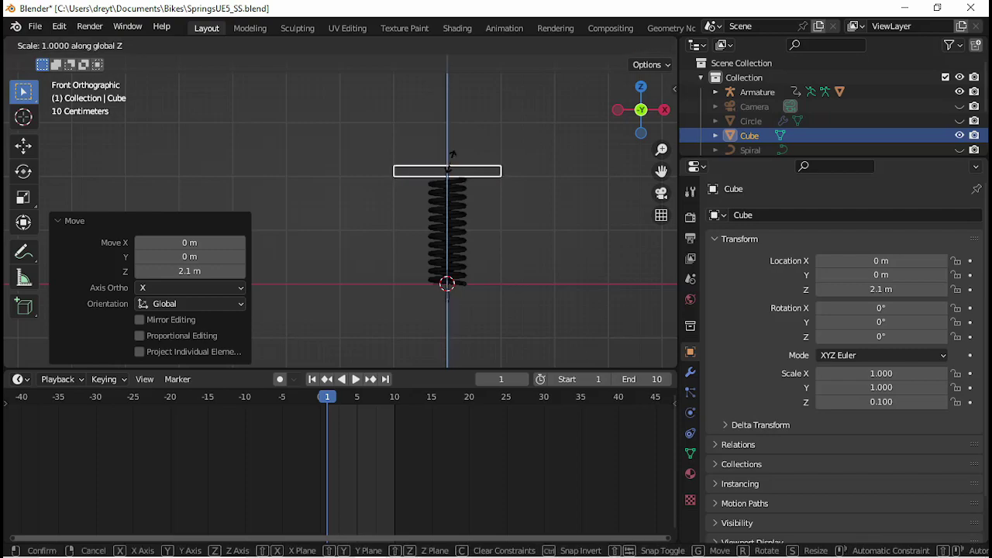
{"action": "type", "text": "1.5"}
{"action": "key", "text": "Return"}
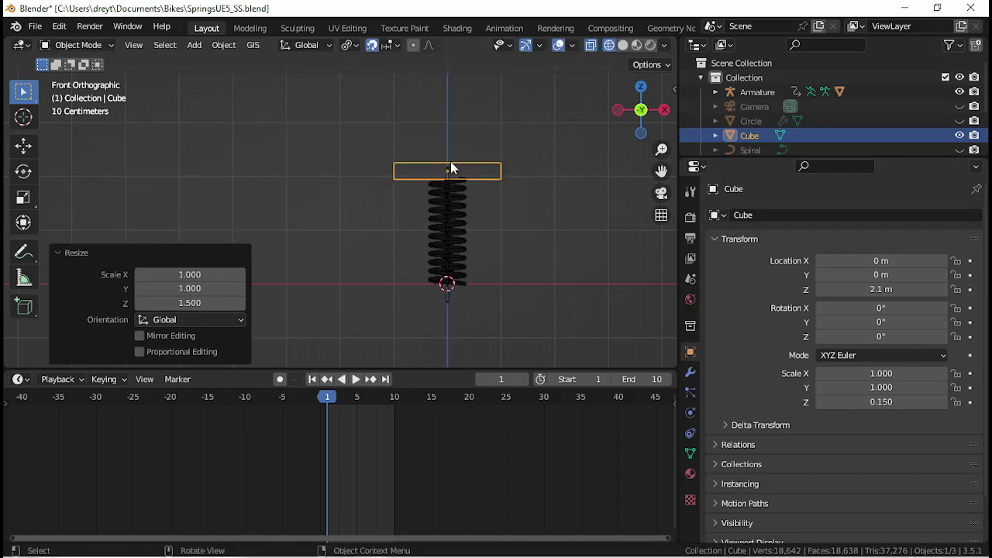
- Parent the cube to the armature's topmost bone with the Bone option, returning to Object Mode
{"action": "scroll", "coordinate": [454, 168], "scroll_direction": "up", "scroll_amount": 2}
{"action": "scroll", "coordinate": [457, 175], "scroll_direction": "up", "scroll_amount": 4}
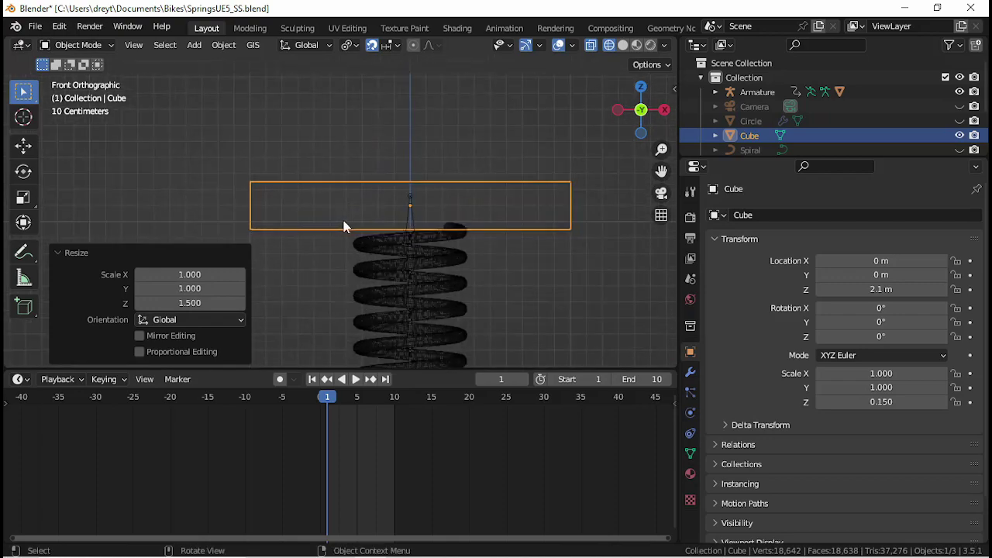
{"action": "left_click", "coordinate": [415, 216], "text": "shift"}
{"action": "key", "text": "ctrl+Tab"}
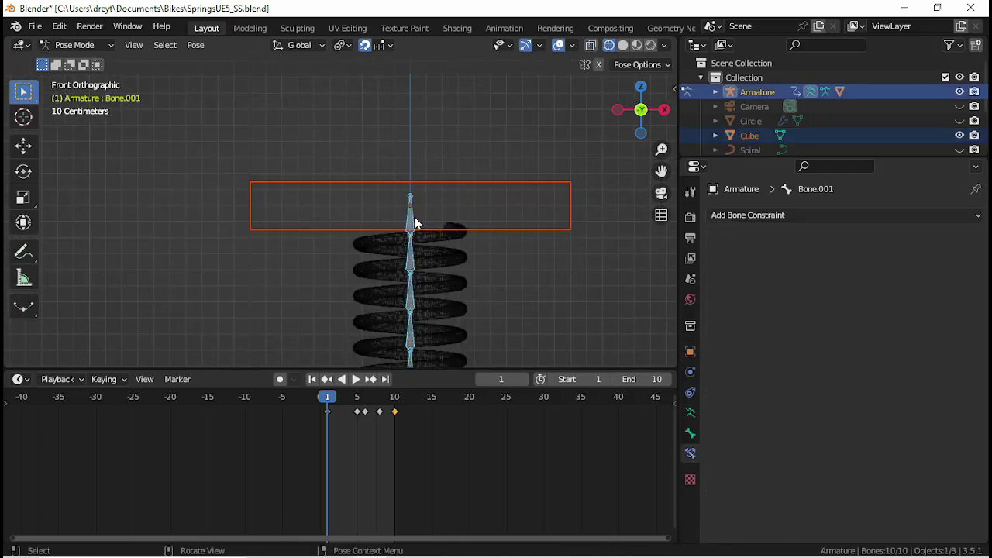
{"action": "left_click", "coordinate": [415, 222]}
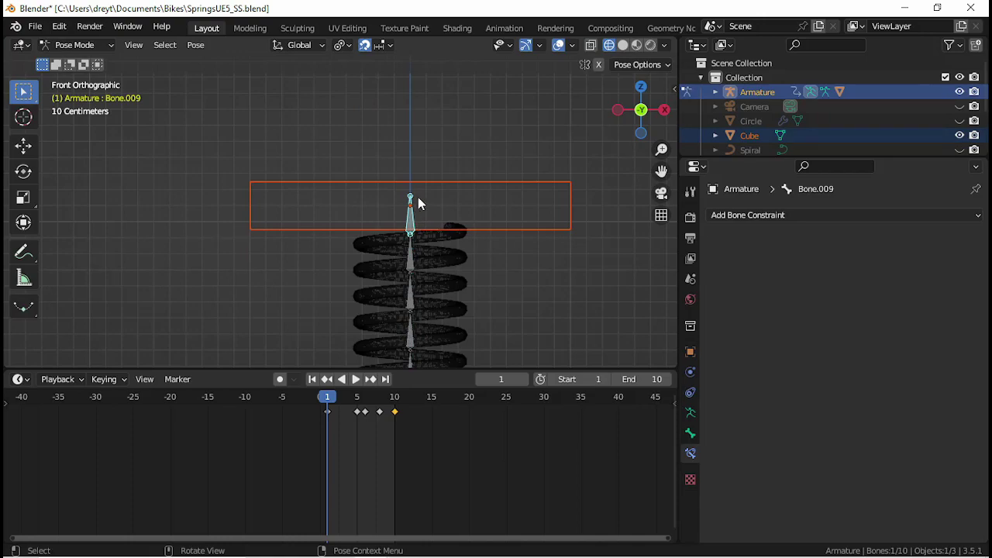
{"action": "key", "text": "ctrl+p"}
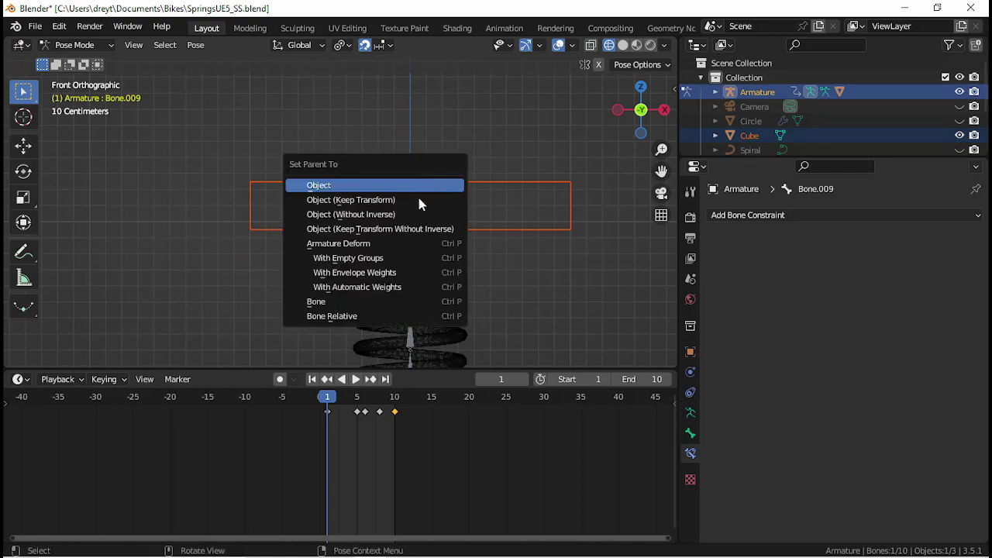
{"action": "left_click", "coordinate": [349, 301]}
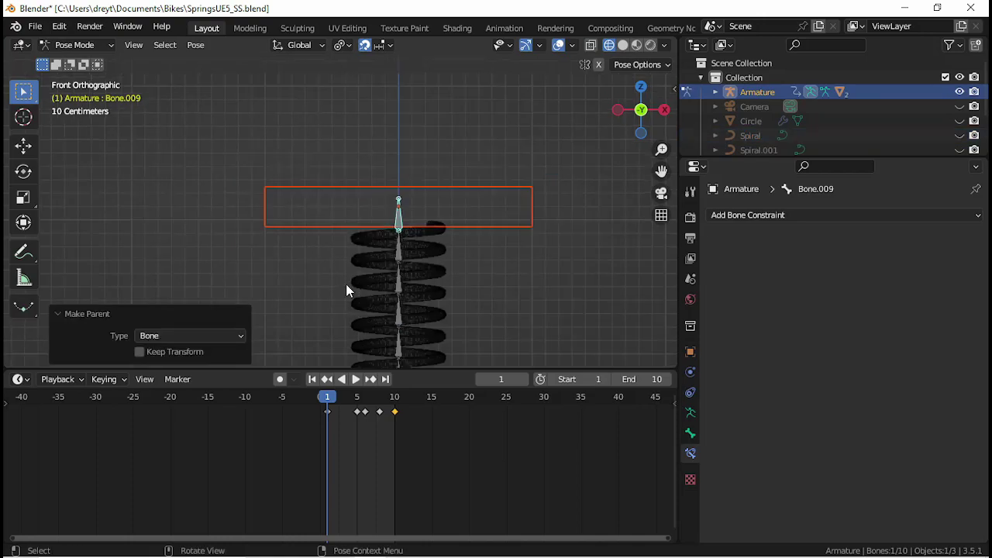
{"action": "key", "text": "ctrl+Tab"}
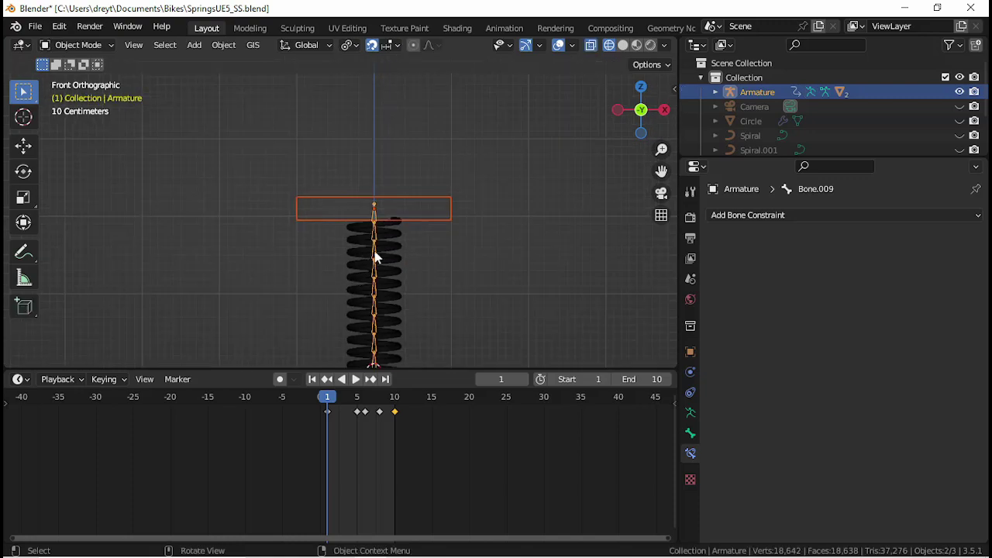
- Select all visible objects and start an FBX export with the file name SpringsUE5_SS_Jump.fbx
{"action": "key", "text": "a"}
{"action": "left_click", "coordinate": [35, 26]}
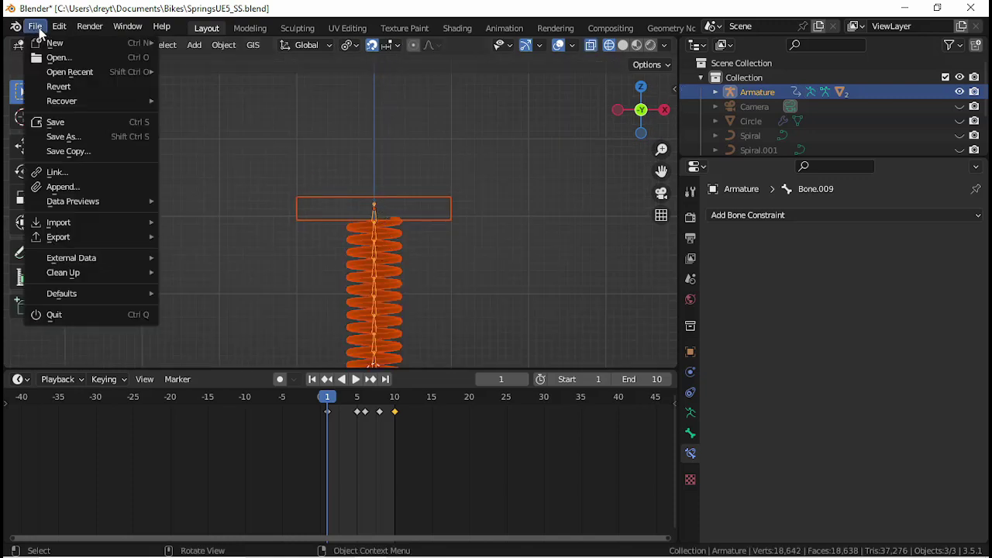
{"action": "mouse_move", "coordinate": [57, 237]}
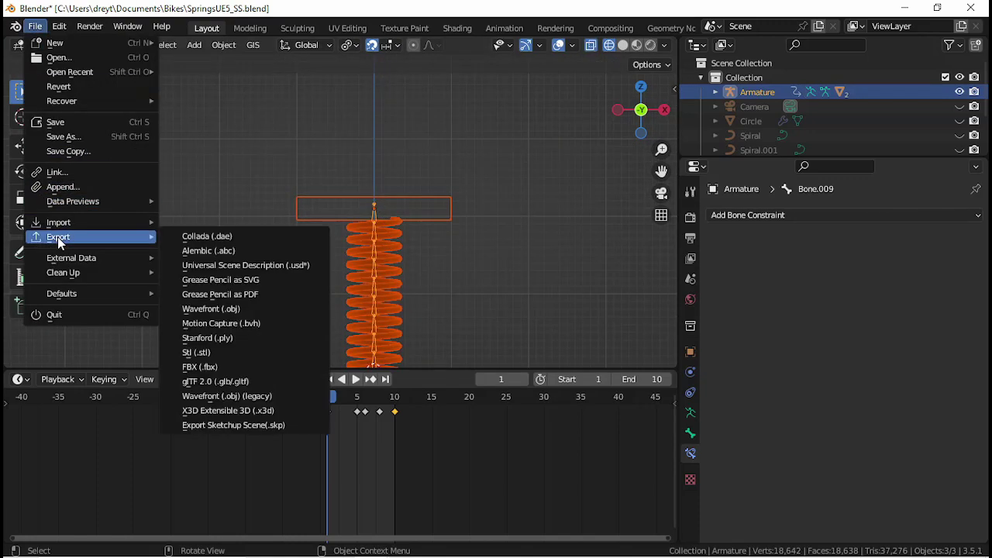
{"action": "left_click", "coordinate": [208, 366]}
{"action": "left_click", "coordinate": [342, 483]}
{"action": "left_click", "coordinate": [342, 484]}
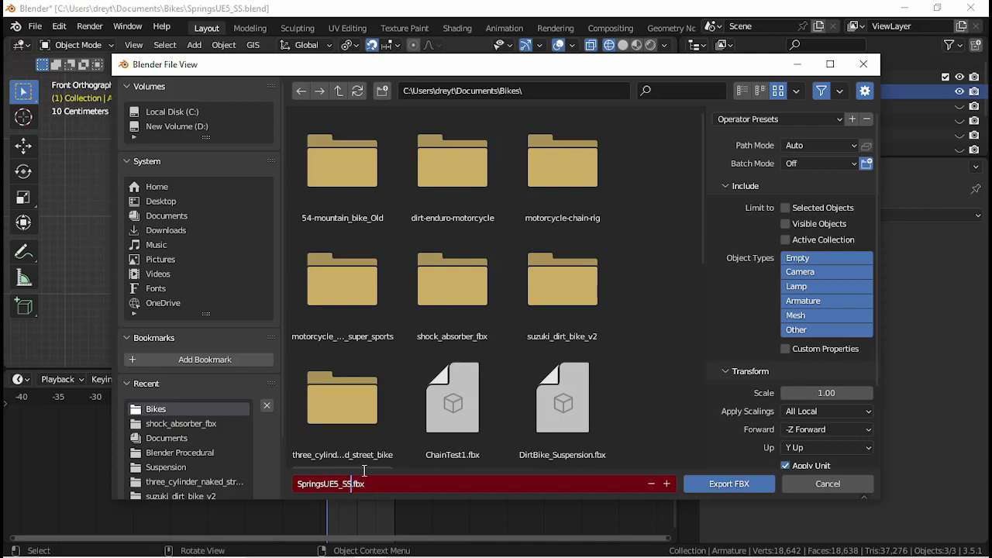
{"action": "type", "text": "_Jump"}
- Export the FBX with only Armature and Mesh object types and geometry smoothing set to Face
{"action": "left_click", "coordinate": [812, 314]}
{"action": "left_click", "coordinate": [811, 303], "text": "shift"}
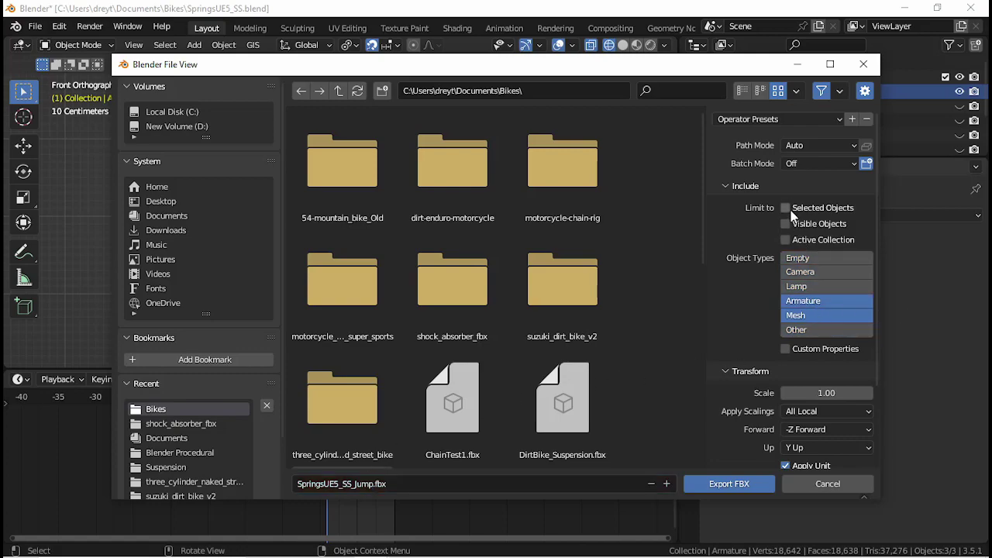
{"action": "scroll", "coordinate": [767, 373], "scroll_direction": "down", "scroll_amount": 3}
{"action": "left_click", "coordinate": [738, 423]}
{"action": "scroll", "coordinate": [738, 424], "scroll_direction": "down", "scroll_amount": 5}
{"action": "left_click", "coordinate": [810, 292]}
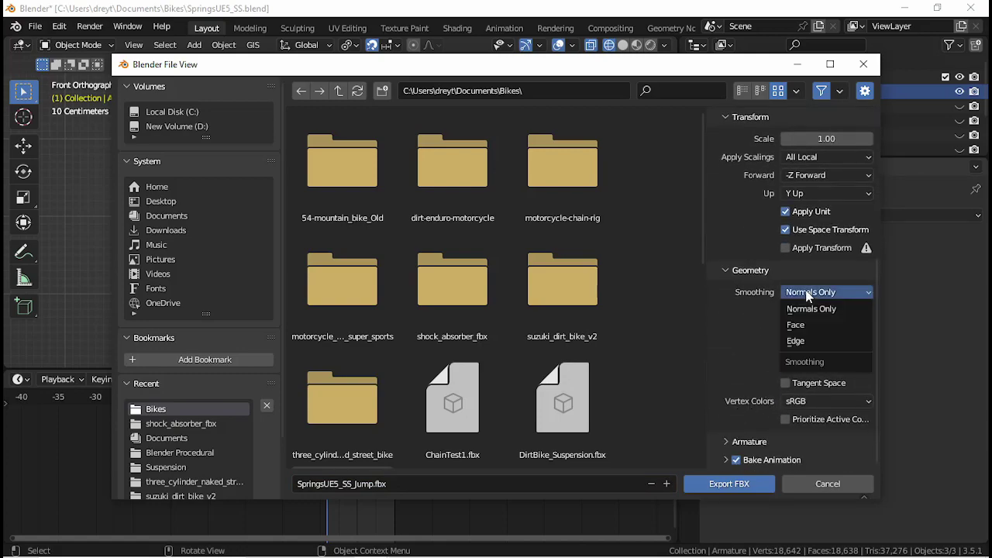
{"action": "left_click", "coordinate": [808, 324]}
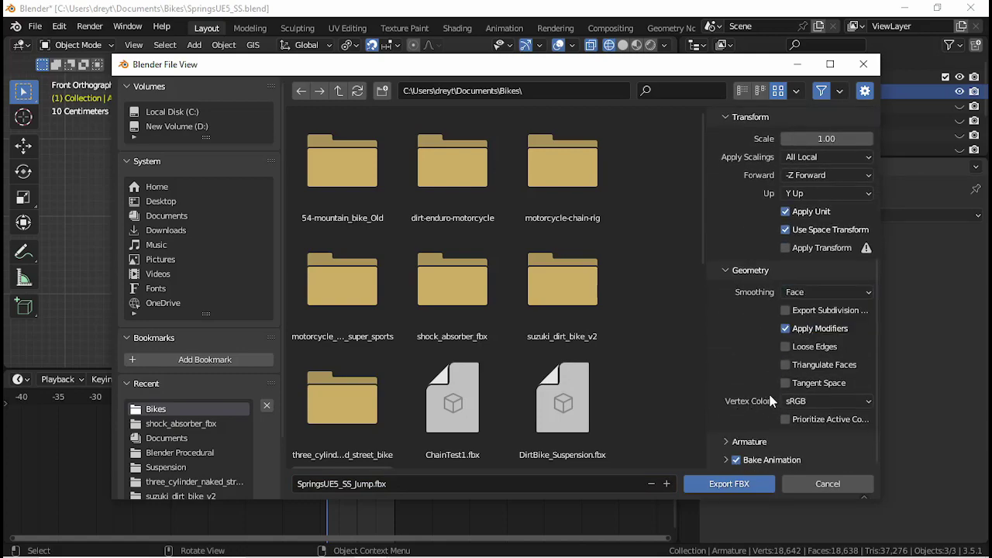
{"action": "left_click", "coordinate": [722, 482]}
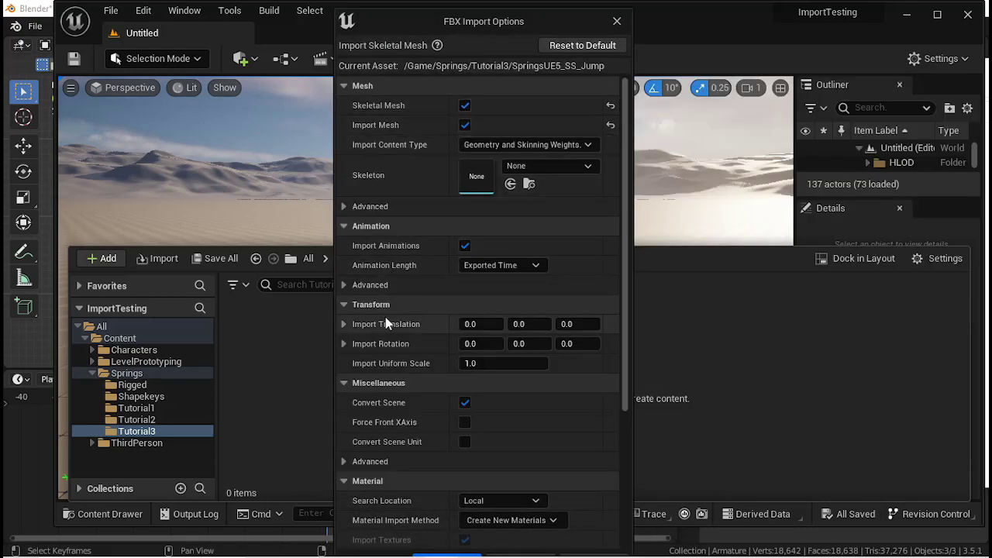
- In Unreal Engine, review the FBX import options and import all of SpringsUE5_SS_Jump into Tutorial3 with animations enabled
{"action": "scroll", "coordinate": [383, 318], "scroll_direction": "down", "scroll_amount": 2}
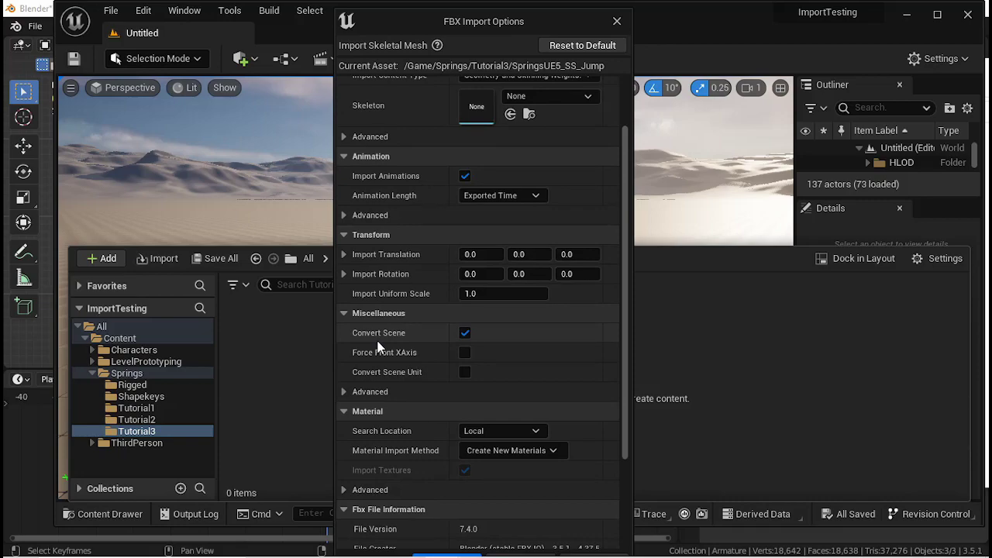
{"action": "scroll", "coordinate": [383, 345], "scroll_direction": "down", "scroll_amount": 3}
{"action": "scroll", "coordinate": [464, 327], "scroll_direction": "up", "scroll_amount": 2}
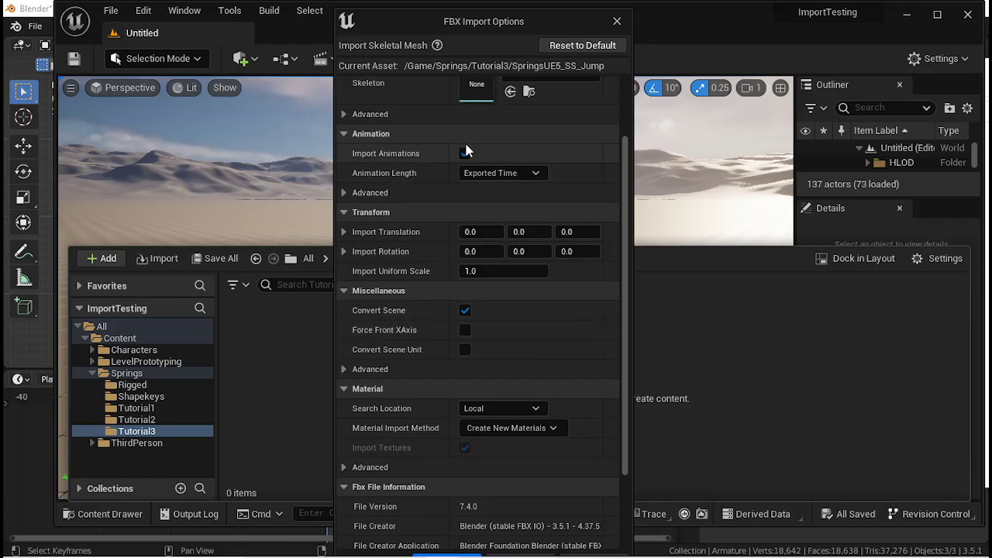
{"action": "mouse_move", "coordinate": [519, 33]}
{"action": "left_mouse_down"}
{"action": "mouse_move", "coordinate": [514, 9]}
{"action": "mouse_move", "coordinate": [512, 27]}
{"action": "left_mouse_up"}
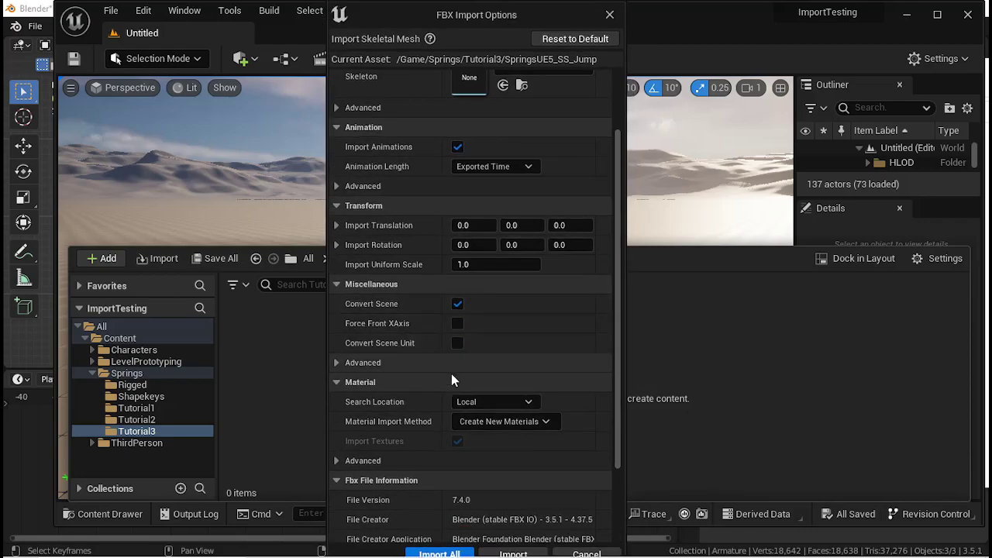
{"action": "left_click", "coordinate": [440, 552]}
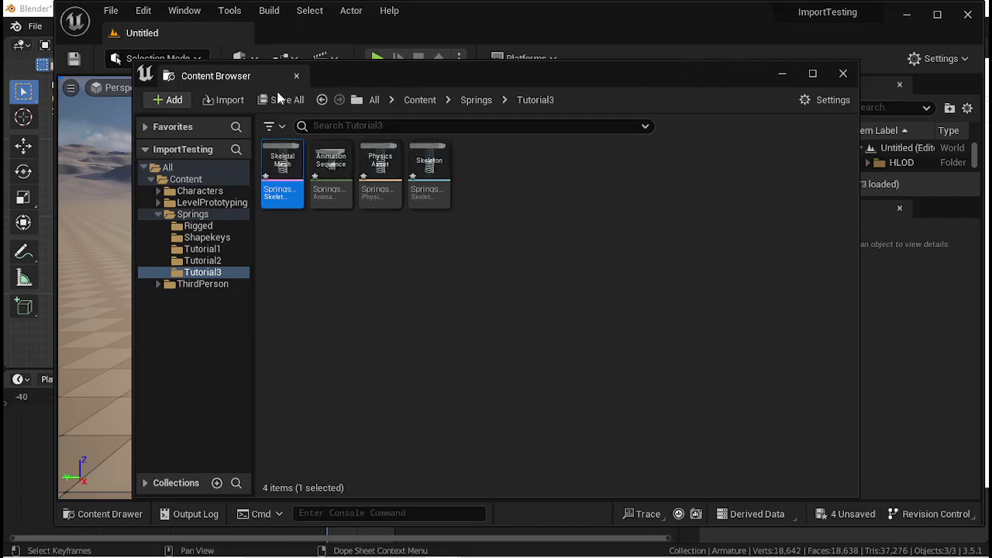
- Save all the newly imported assets and close the Content Browser and Message Log windows
{"action": "left_click", "coordinate": [284, 101]}
{"action": "left_click", "coordinate": [604, 452]}
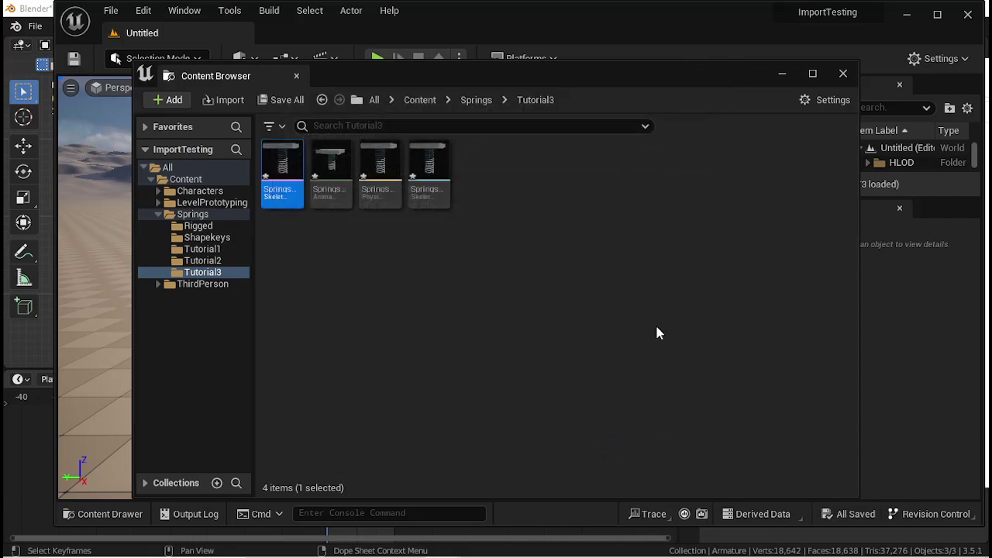
{"action": "left_click", "coordinate": [843, 74]}
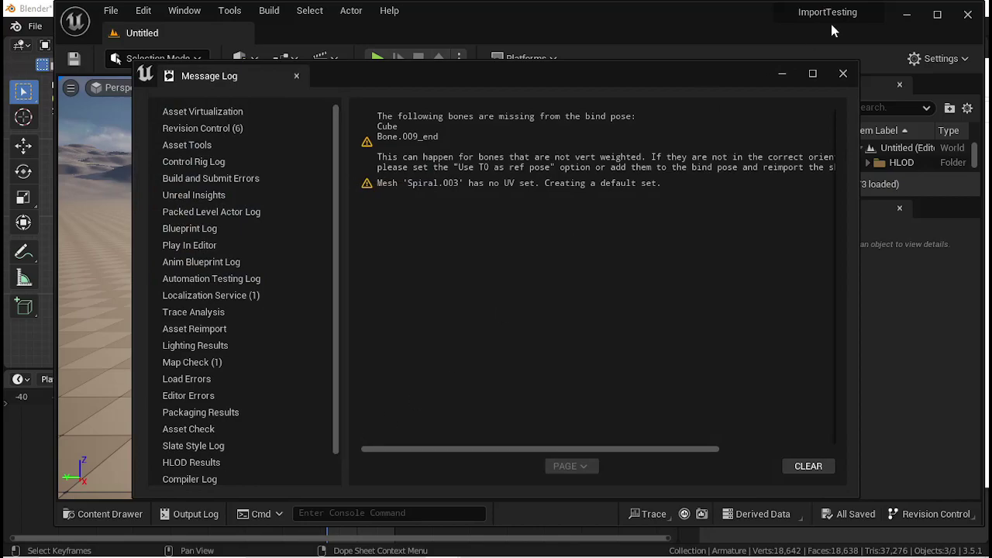
{"action": "left_click", "coordinate": [843, 74]}
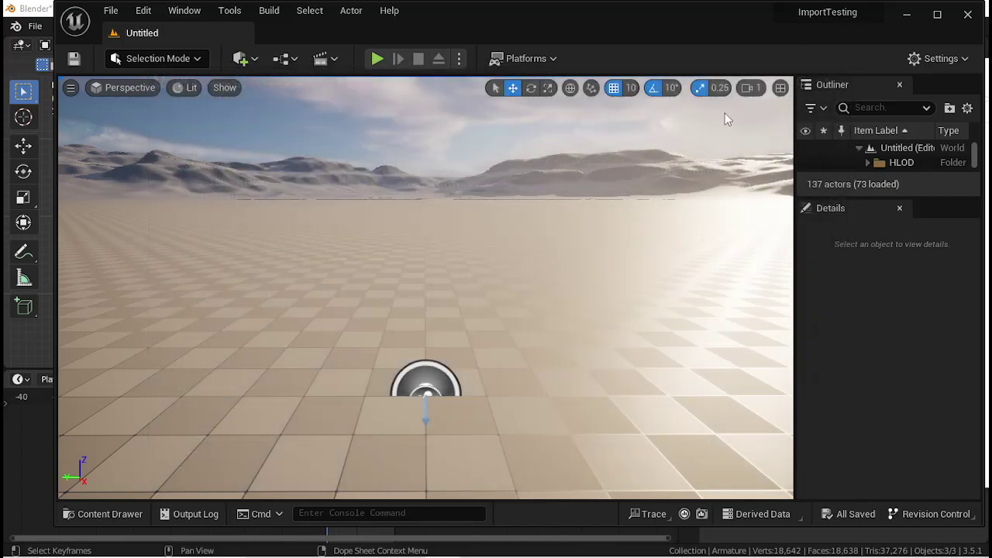
- Preview the SpringsUE5_SS_Jump_Anim animation sequence from the Tutorial3 folder and close its editor
{"action": "left_click", "coordinate": [106, 515]}
{"action": "left_click", "coordinate": [288, 329]}
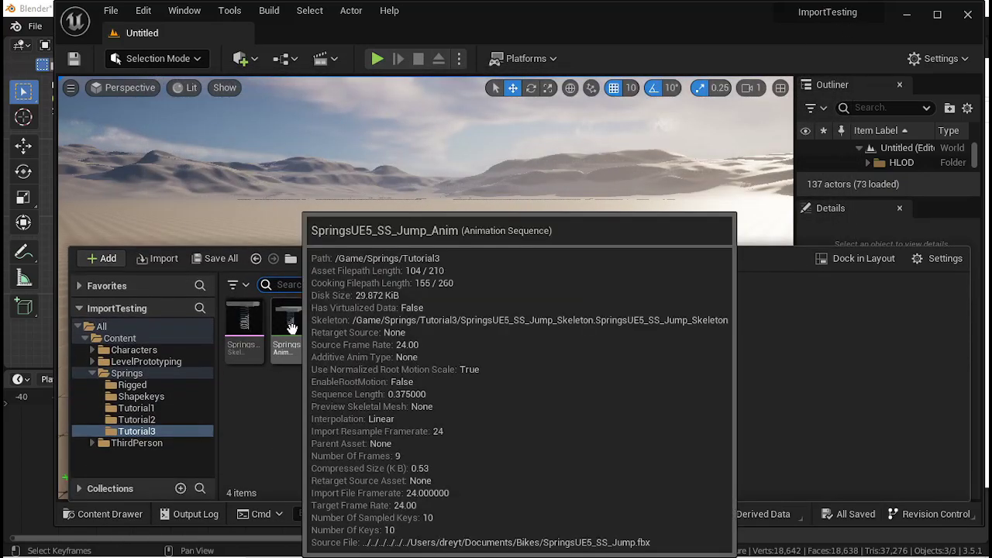
{"action": "double_click", "coordinate": [292, 328]}
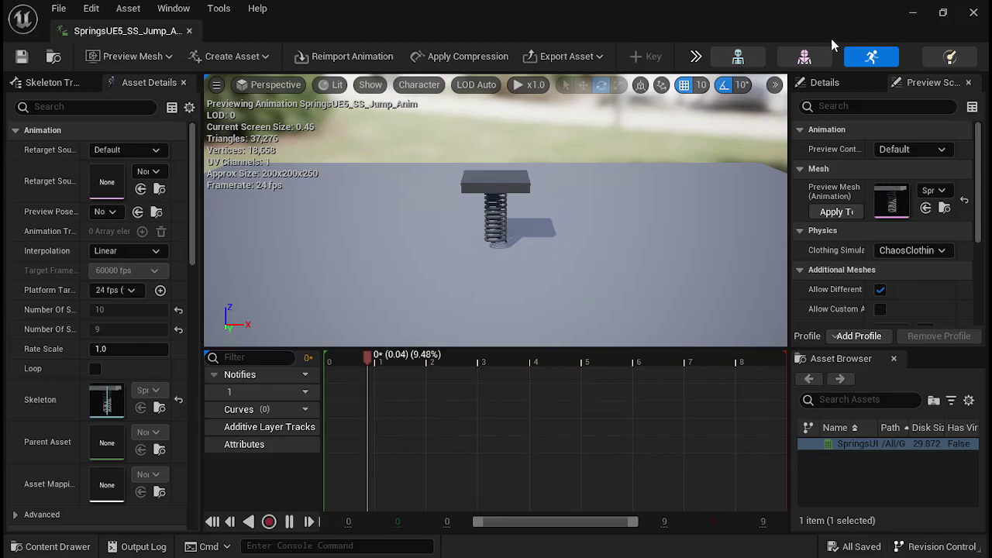
{"action": "left_click", "coordinate": [972, 14]}
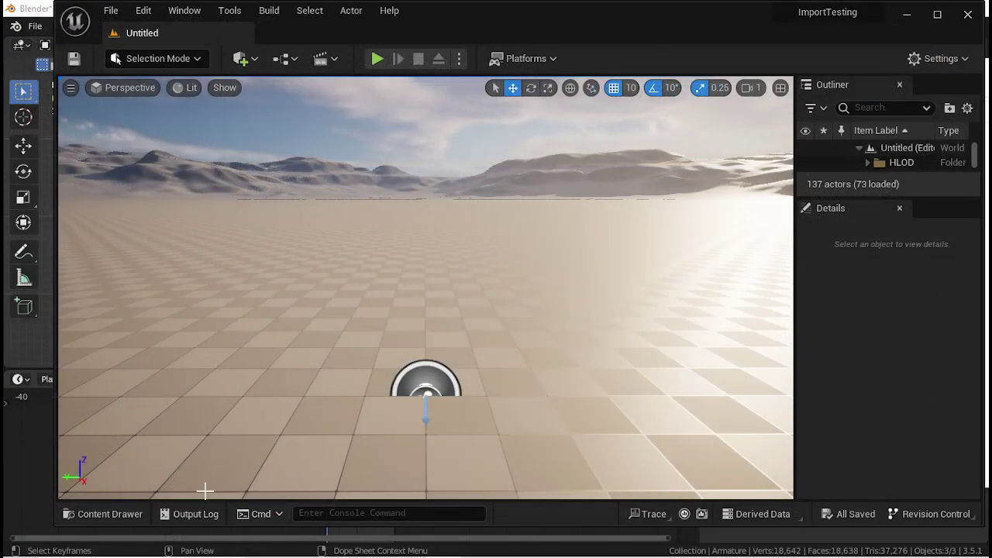